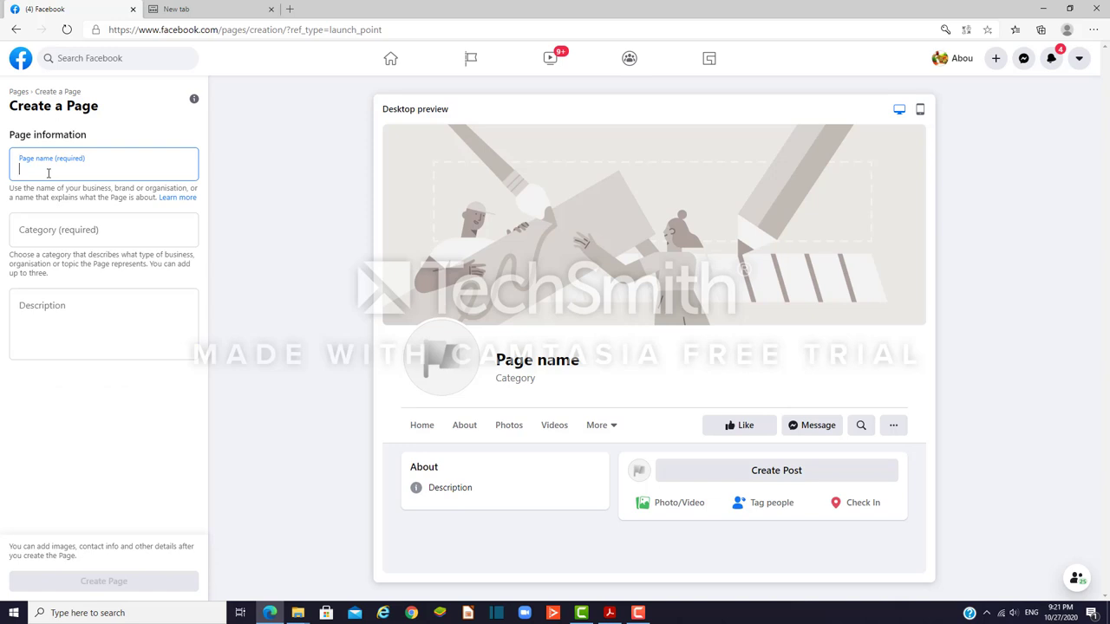
Step: Enter المكملات الغذائية الطبيعية as the Page name using the Arabic keyboard
type("hg")
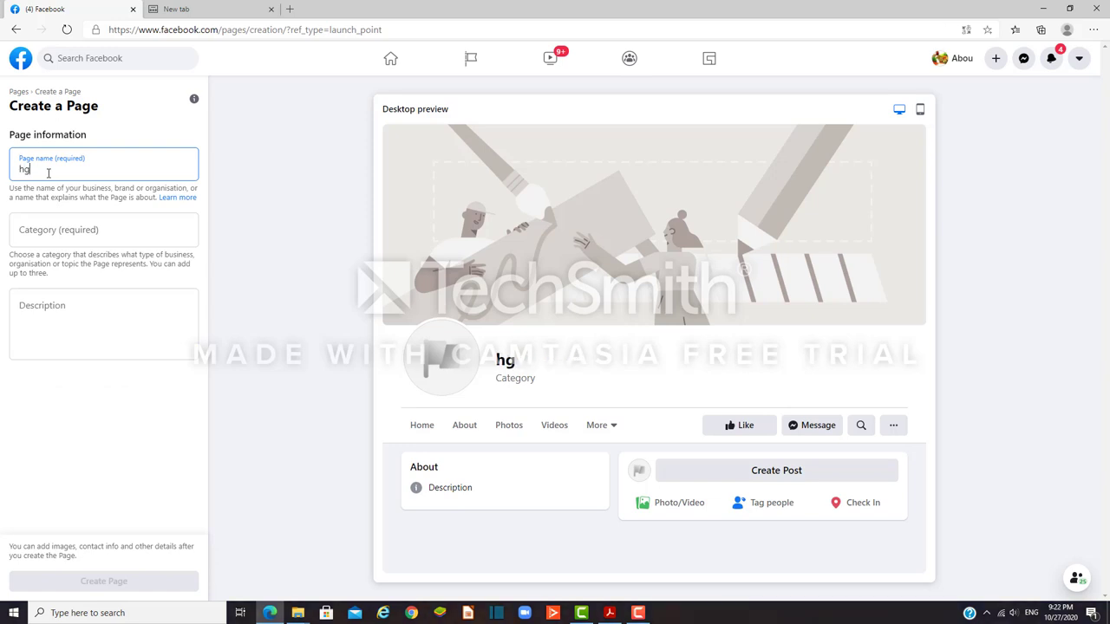
key("BackSpace")
key("BackSpace")
key("alt+shift")
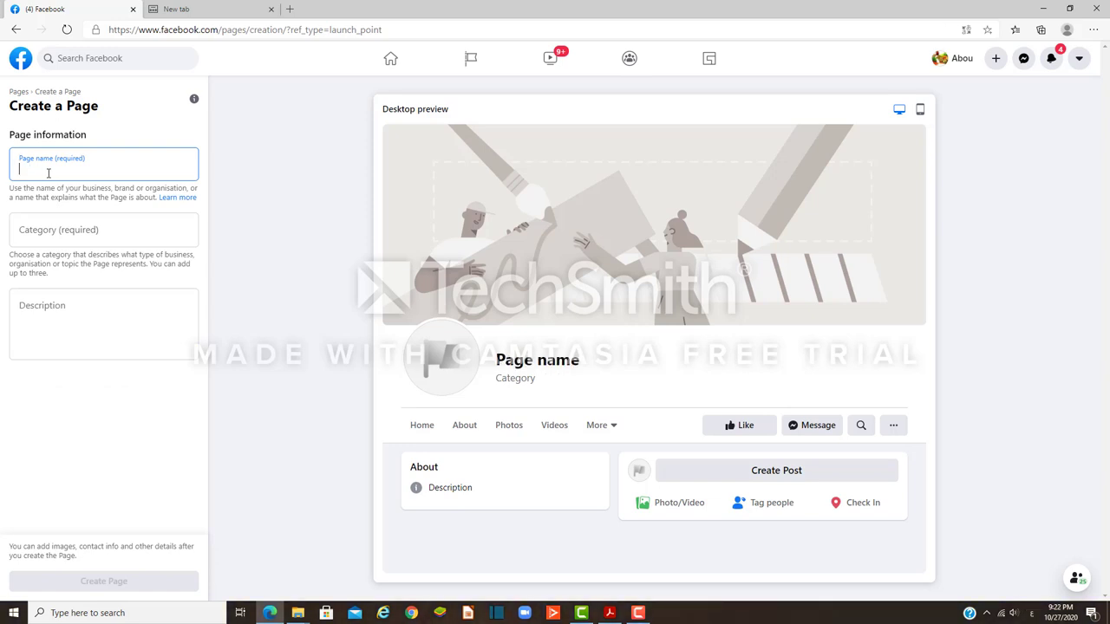
type("المكملات")
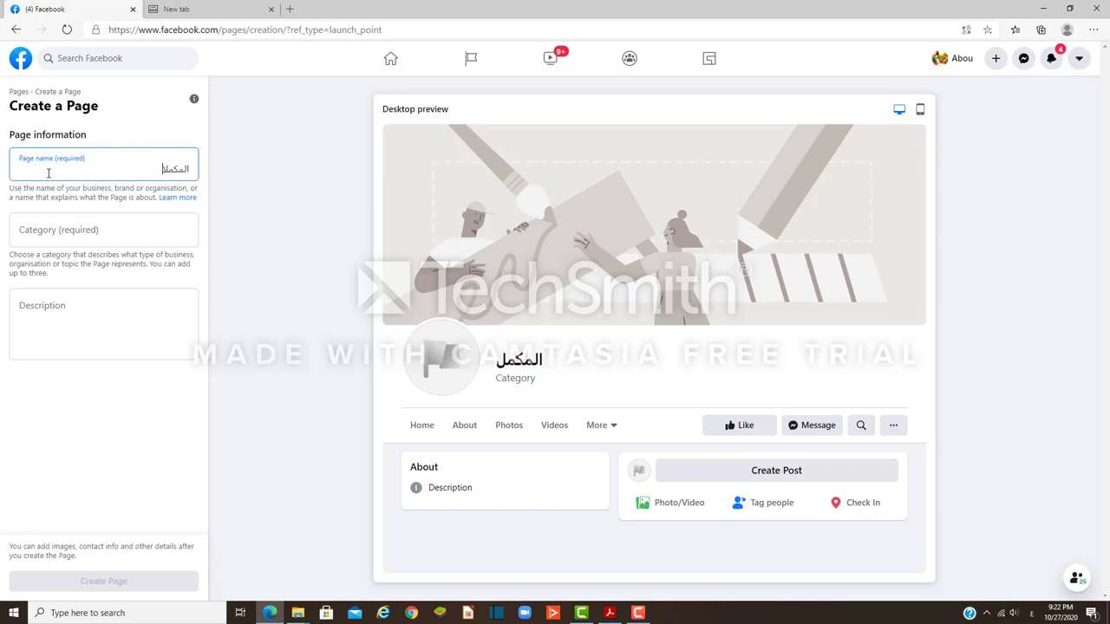
type(" الغ")
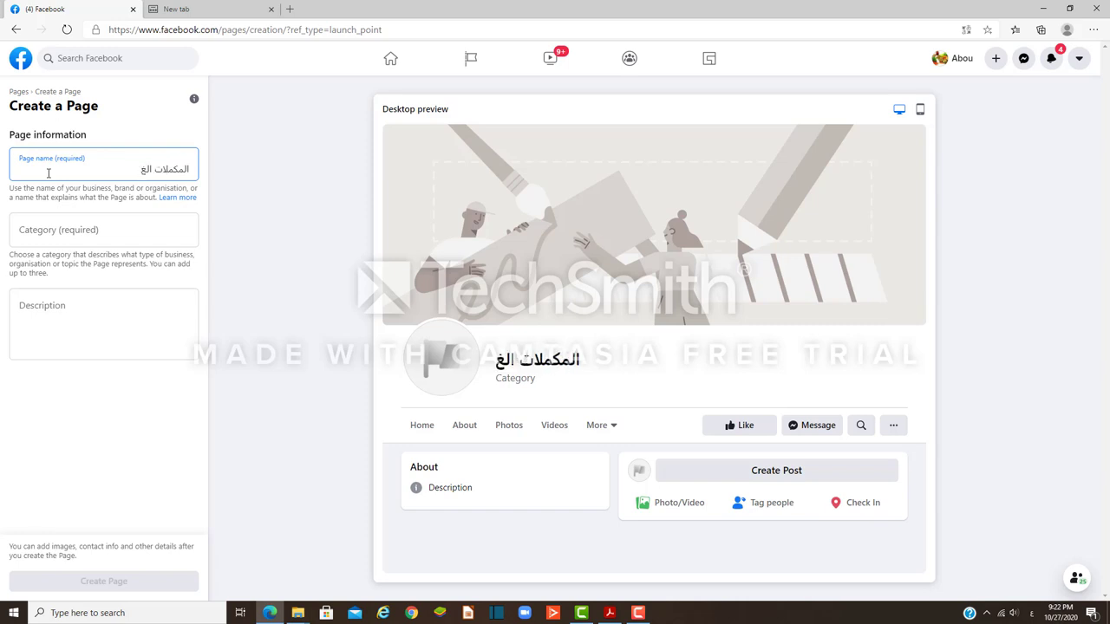
type("ذائي")
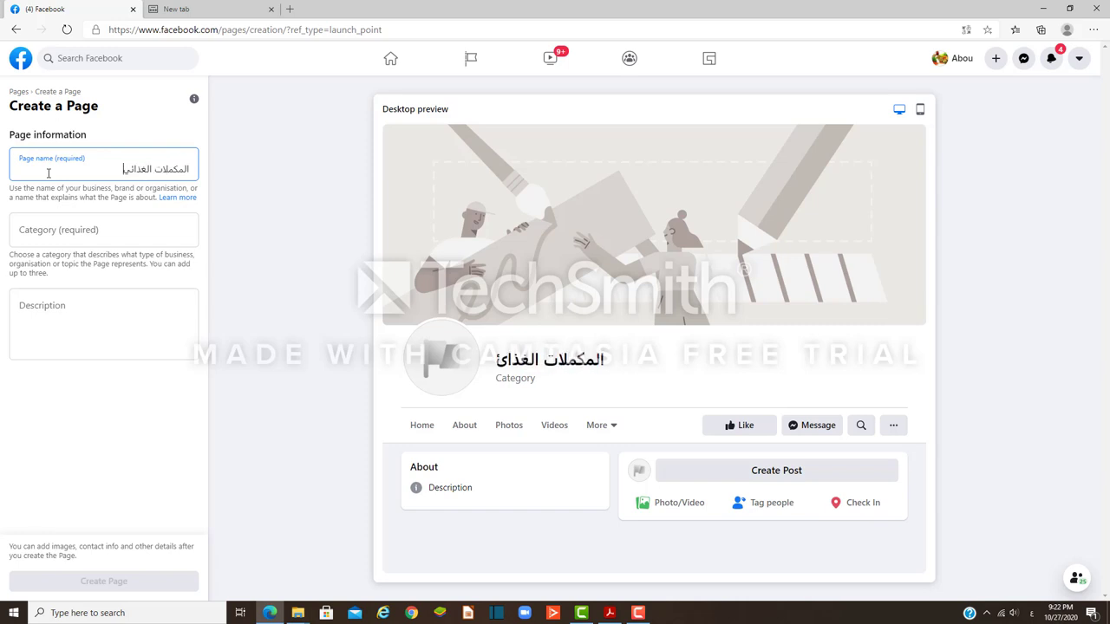
type("ة الط")
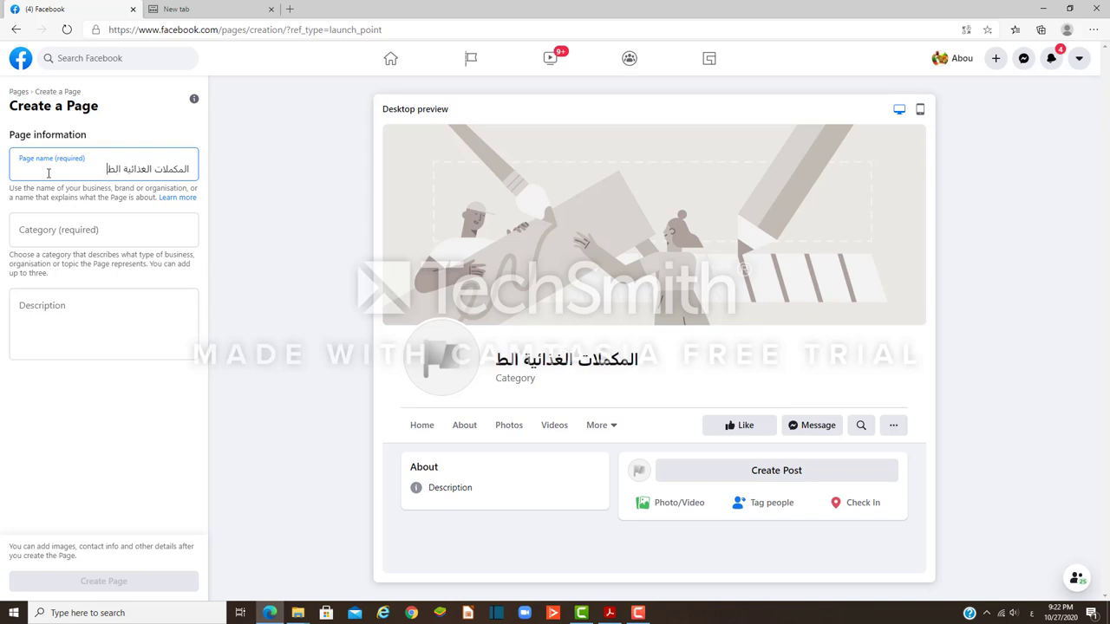
type("بيعية")
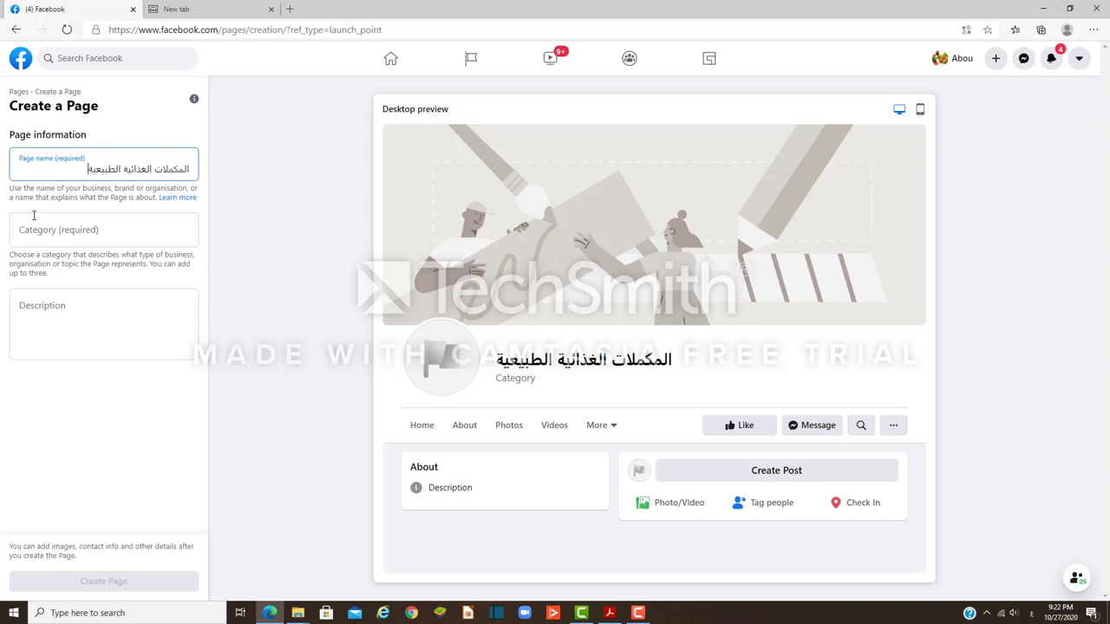
Step: Choose Health & wellness website as the Page's first category
left_click(69, 232)
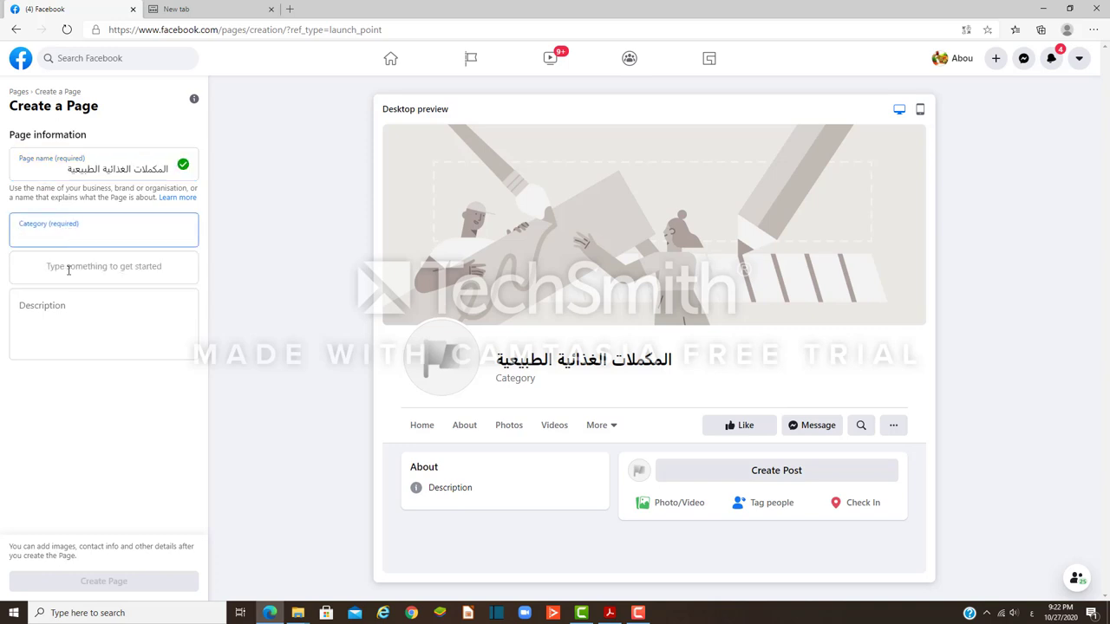
left_click(68, 269)
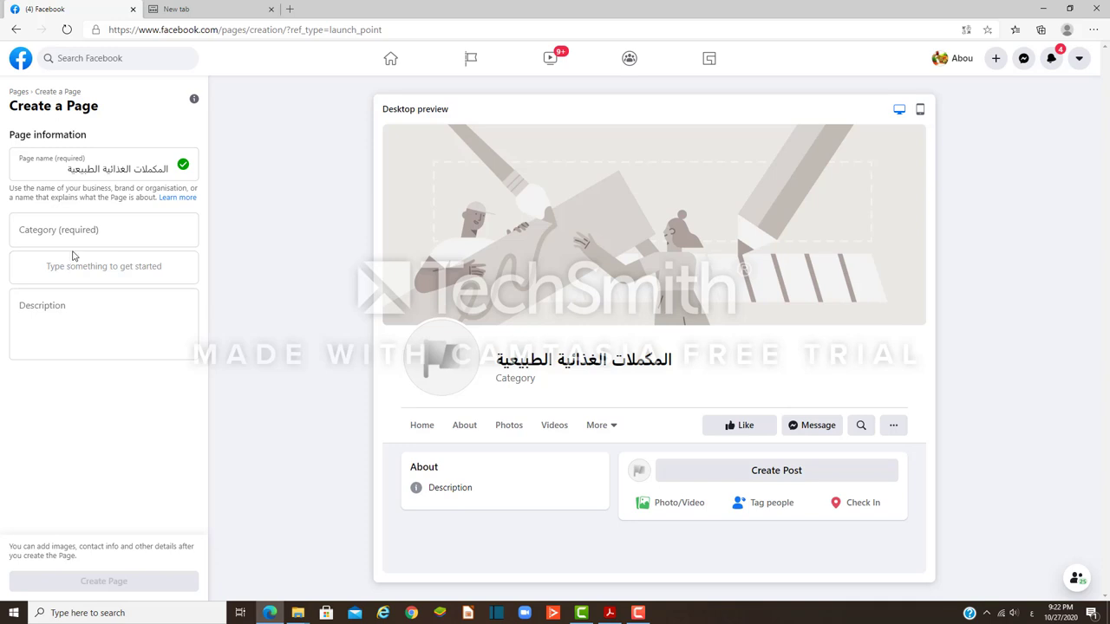
left_click(66, 233)
type("صحة")
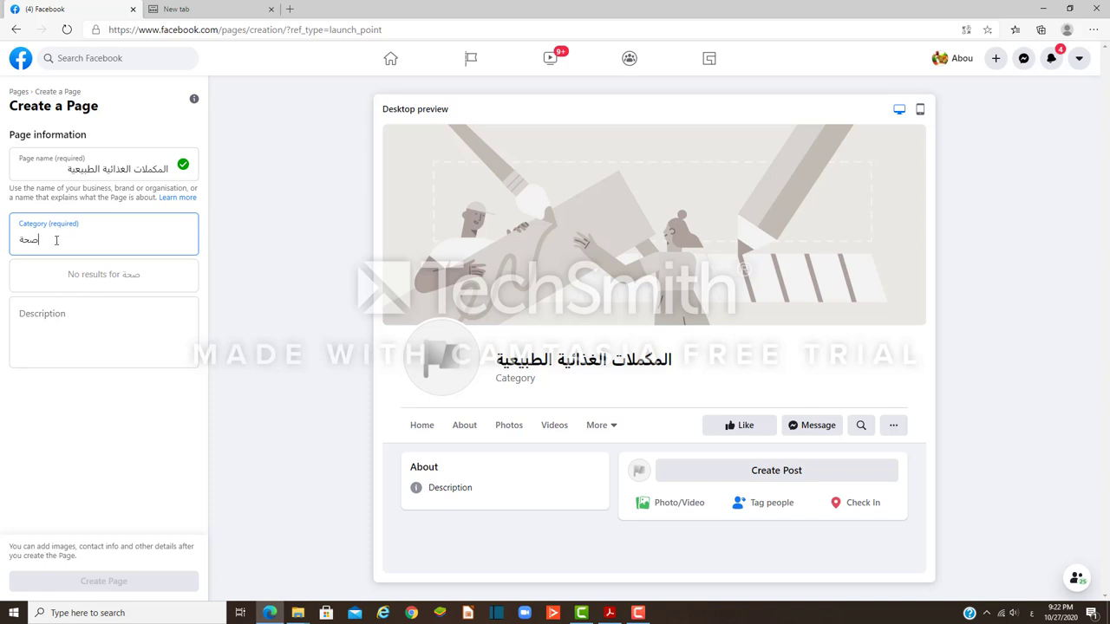
key("BackSpace")
key("BackSpace")
key("BackSpace")
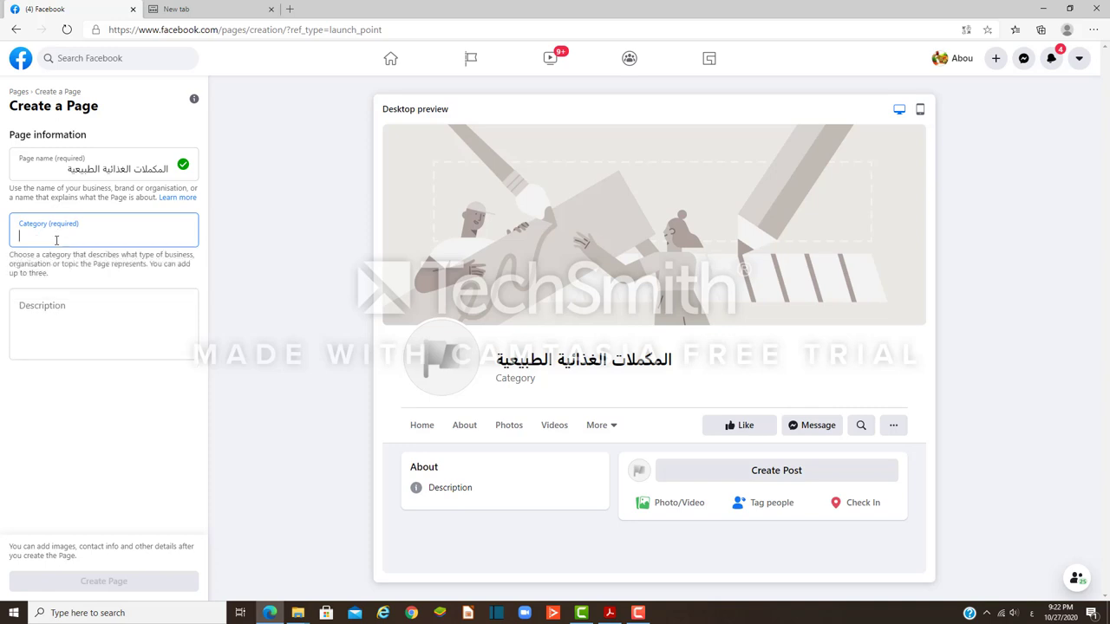
type("اناق")
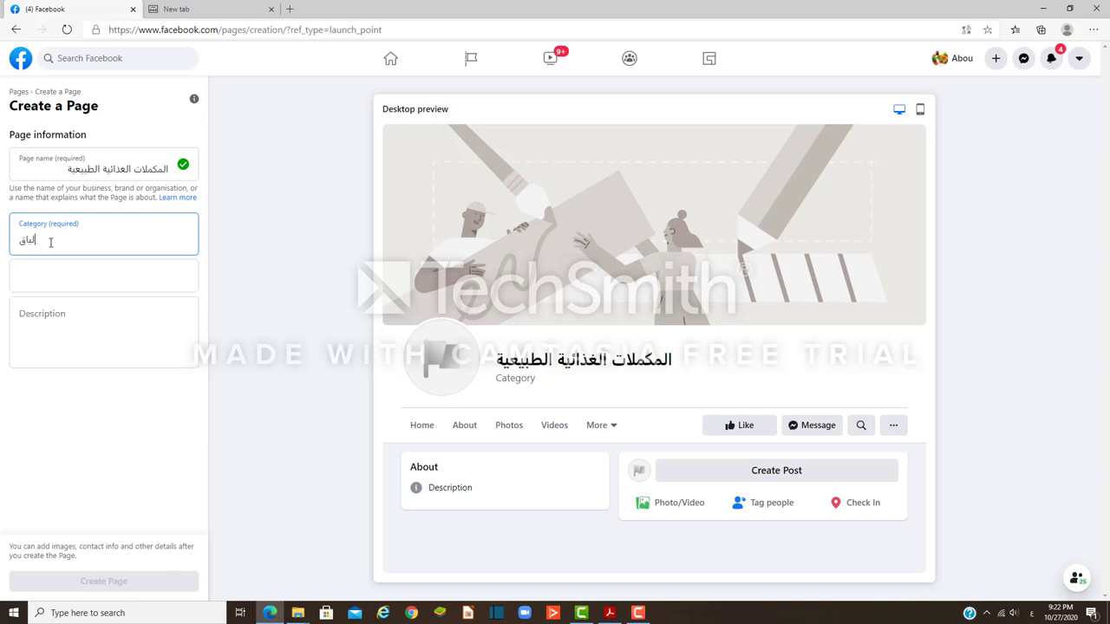
key("BackSpace")
key("BackSpace")
key("BackSpace")
key("BackSpace")
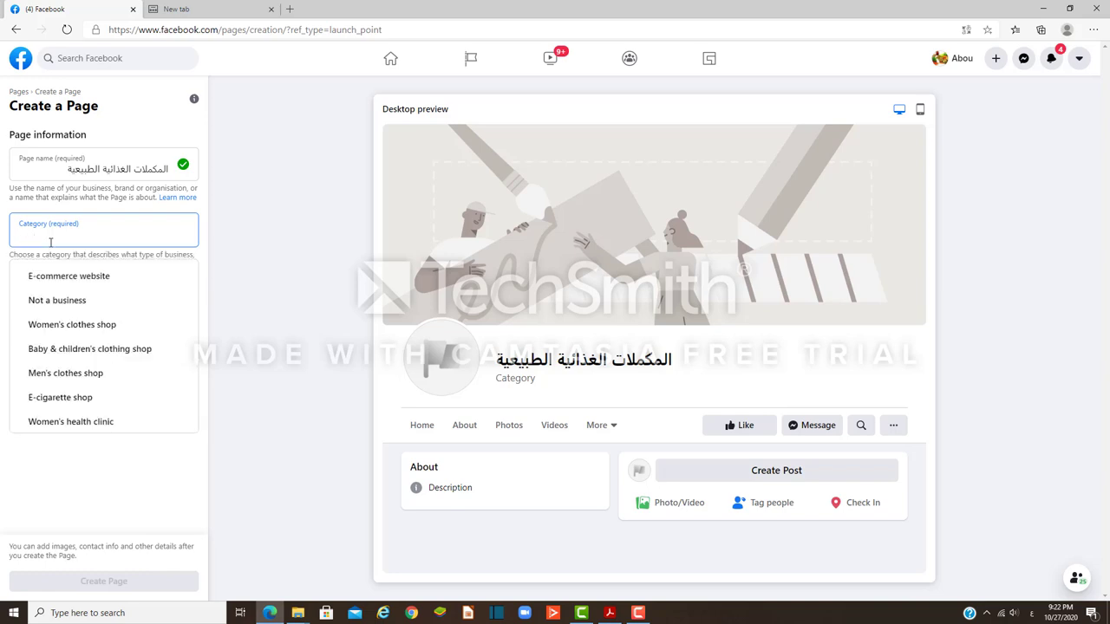
key("alt+shift")
type("he")
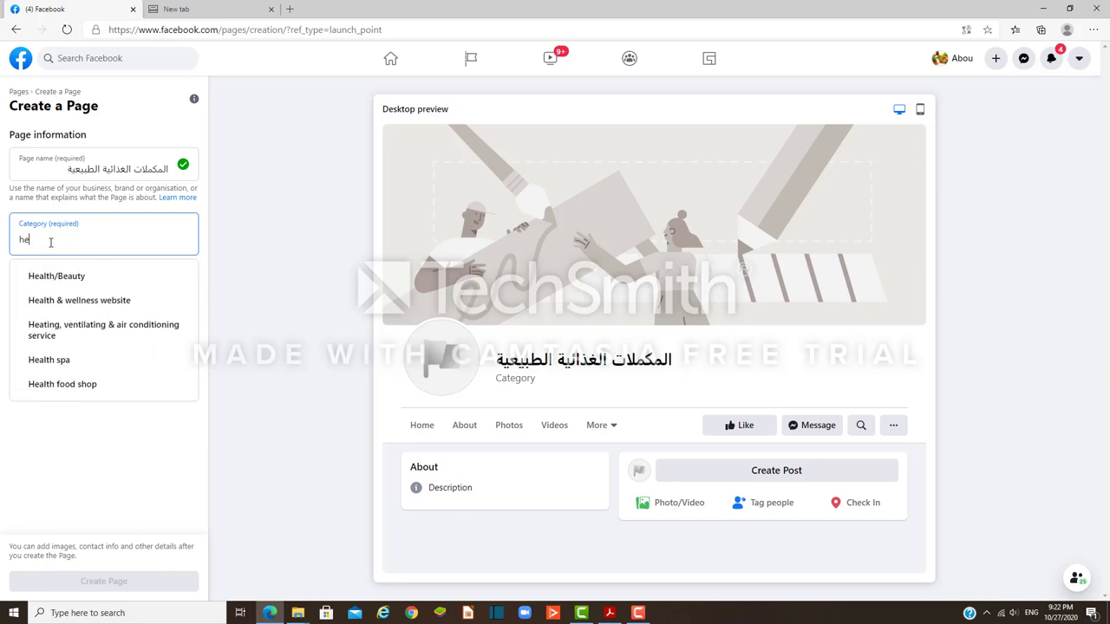
left_click(73, 302)
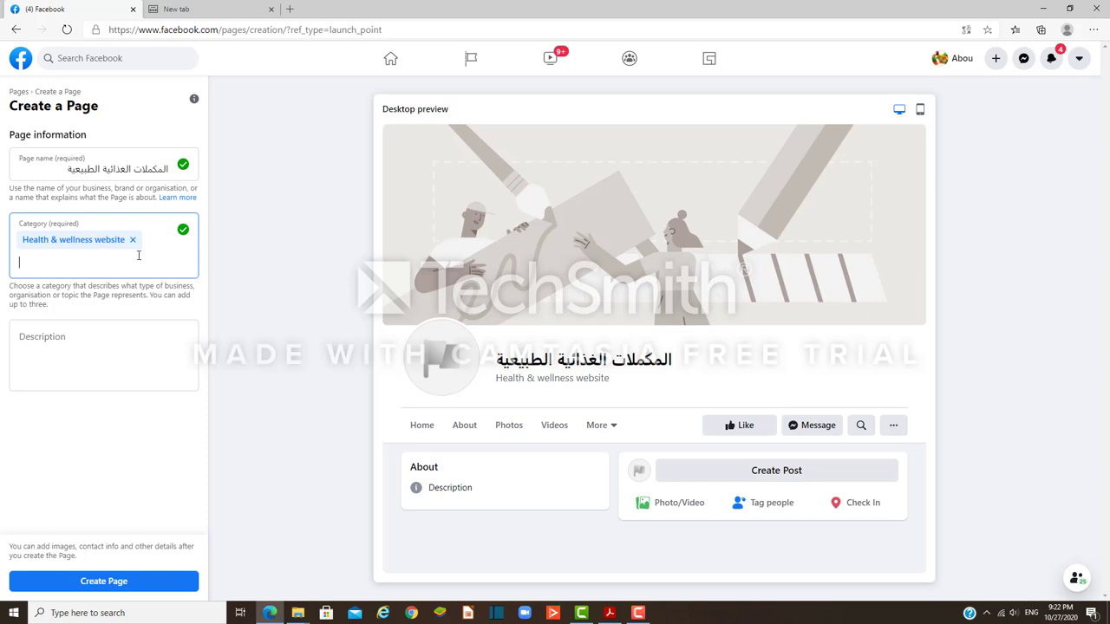
Step: Add Health/Beauty as a second category
type("imm")
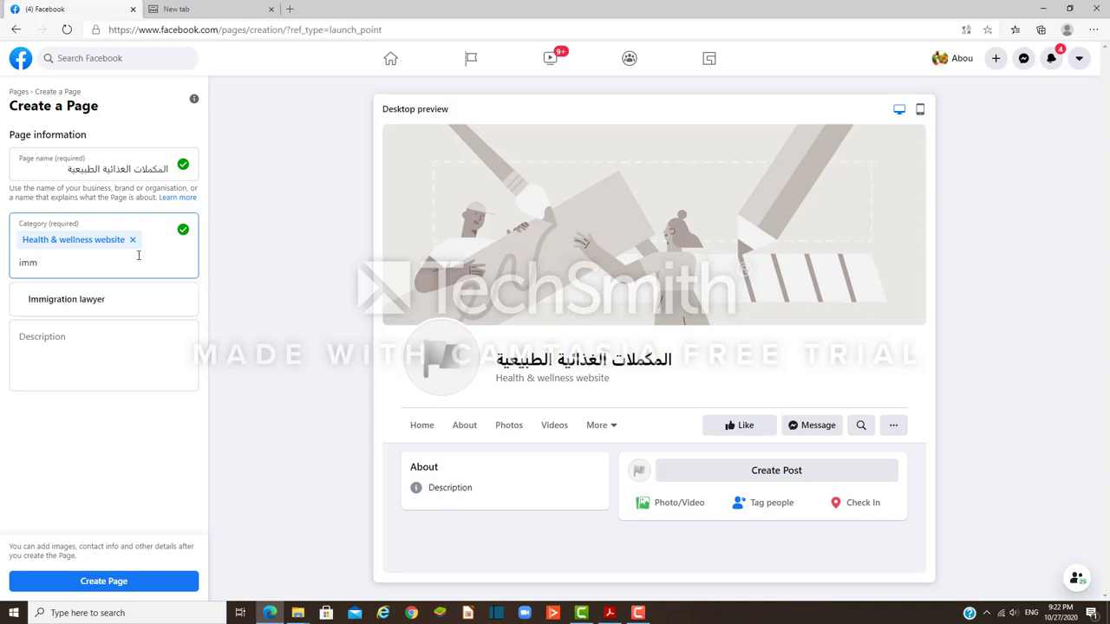
type("u")
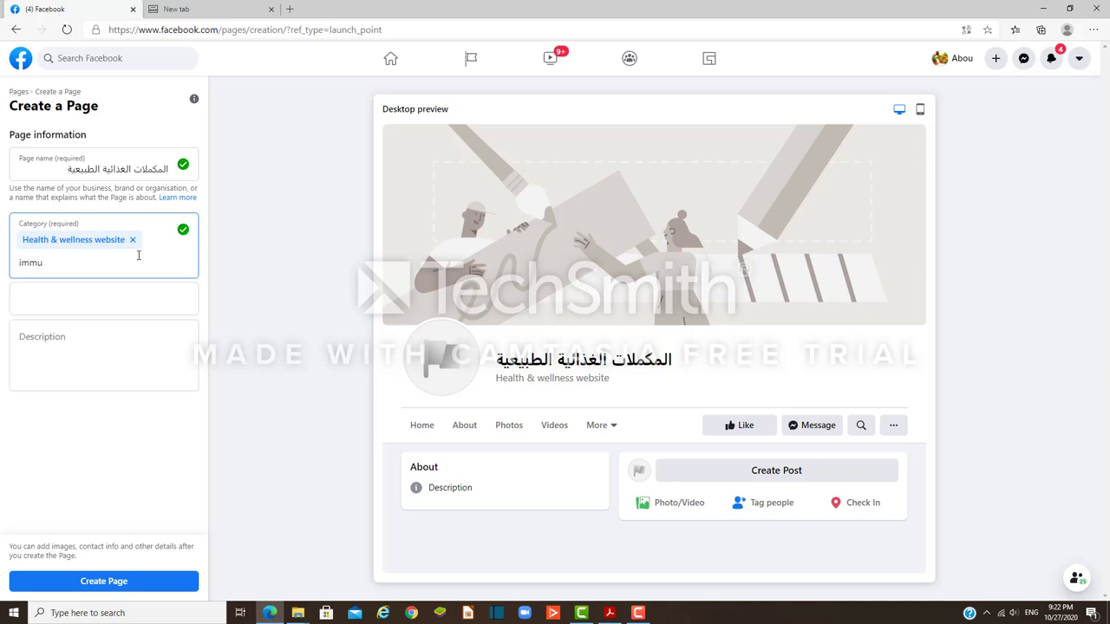
key("BackSpace")
key("BackSpace")
key("BackSpace")
key("BackSpace")
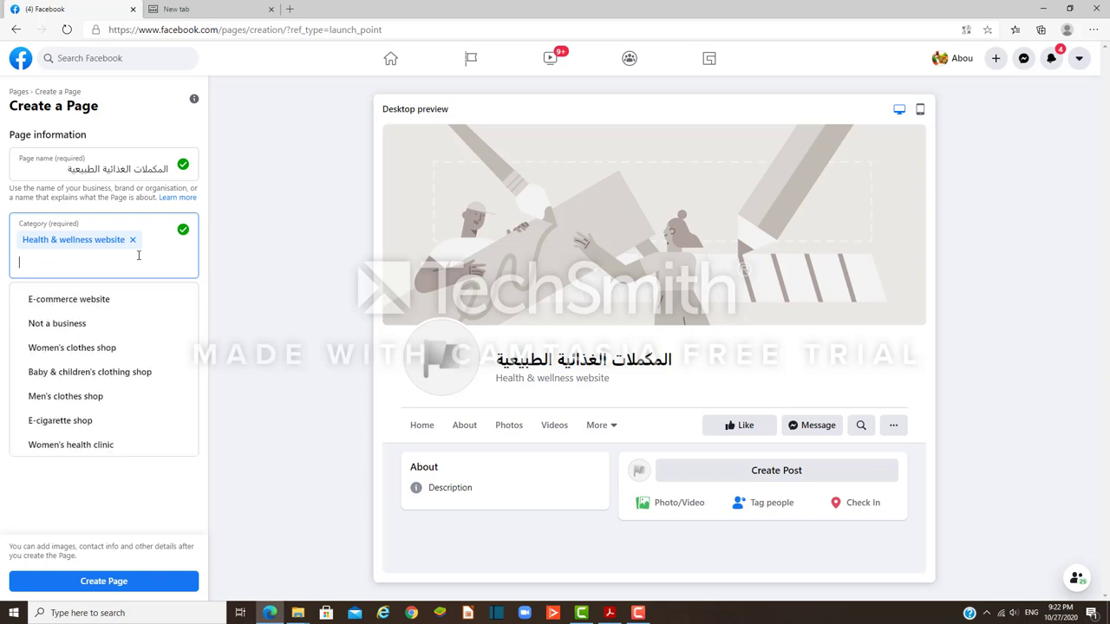
type("he")
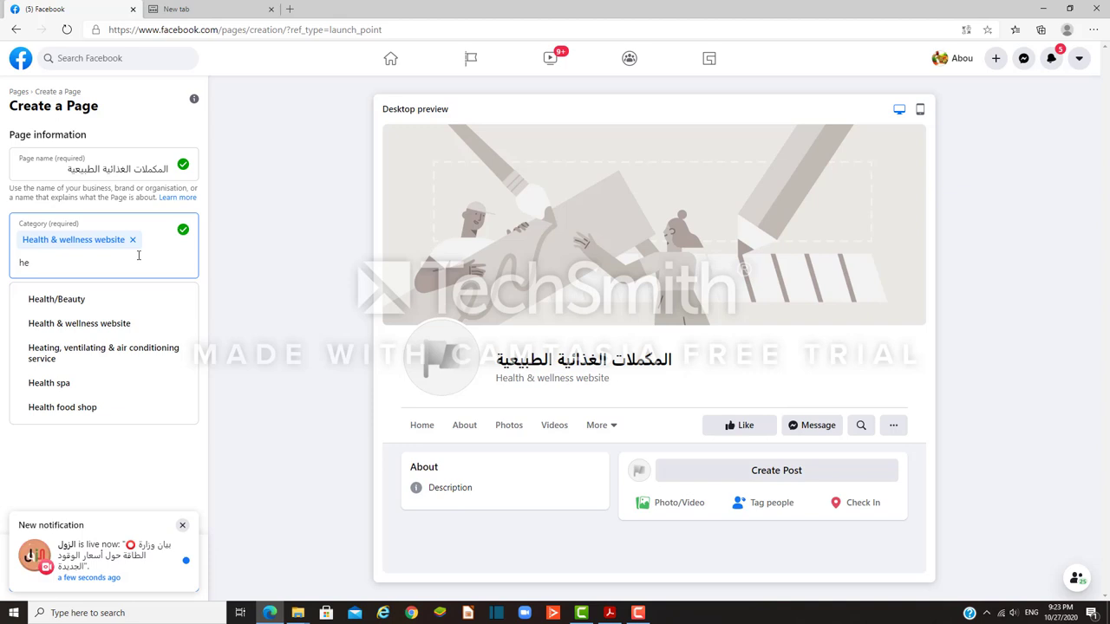
type("a")
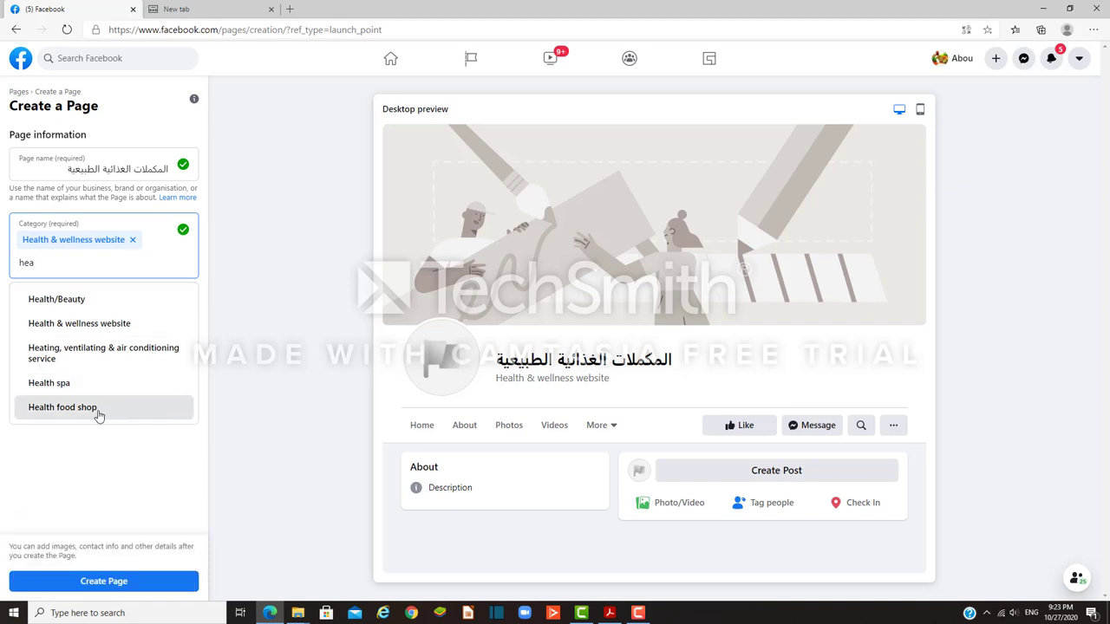
left_click(77, 301)
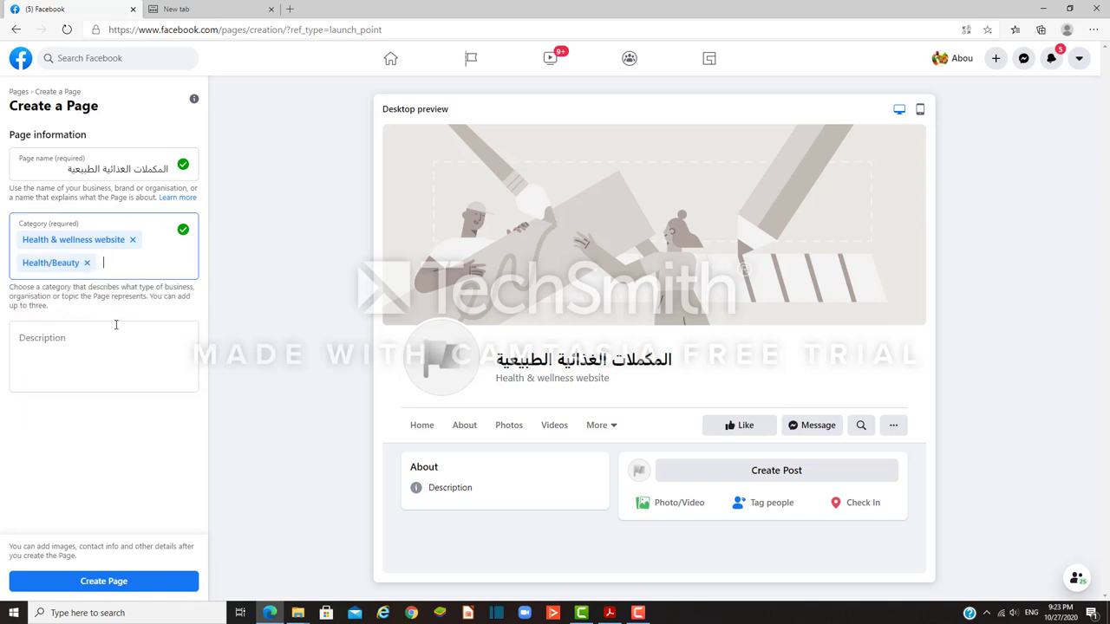
left_click(94, 341)
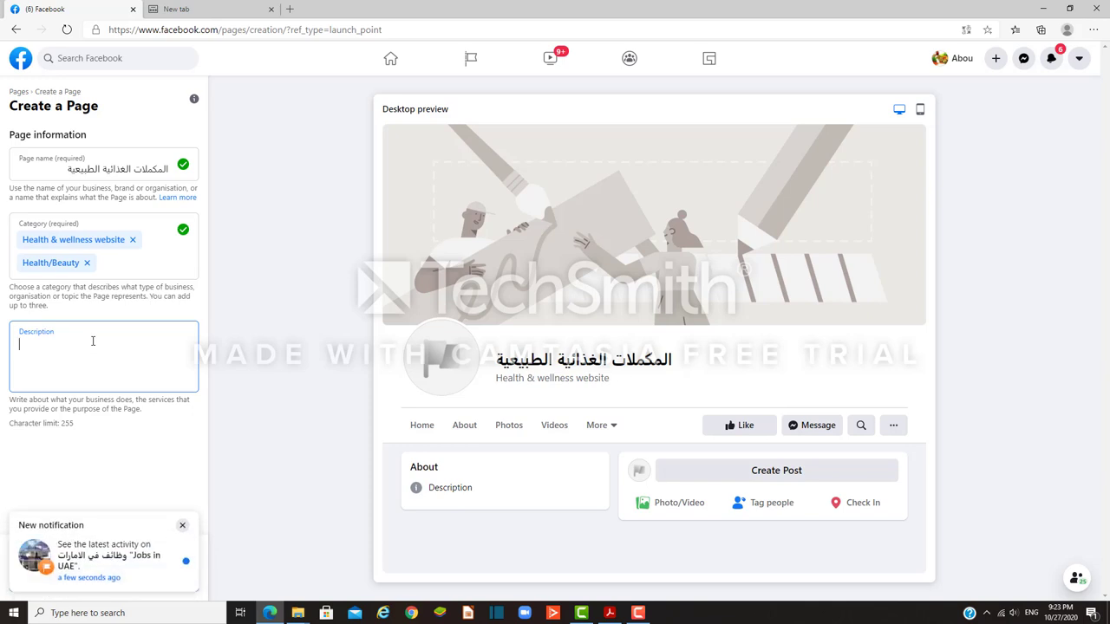
Step: Write the description المكلات الغذائية التي تحفظ جهاز المناعه in Arabic
left_click(183, 526)
left_click(40, 346)
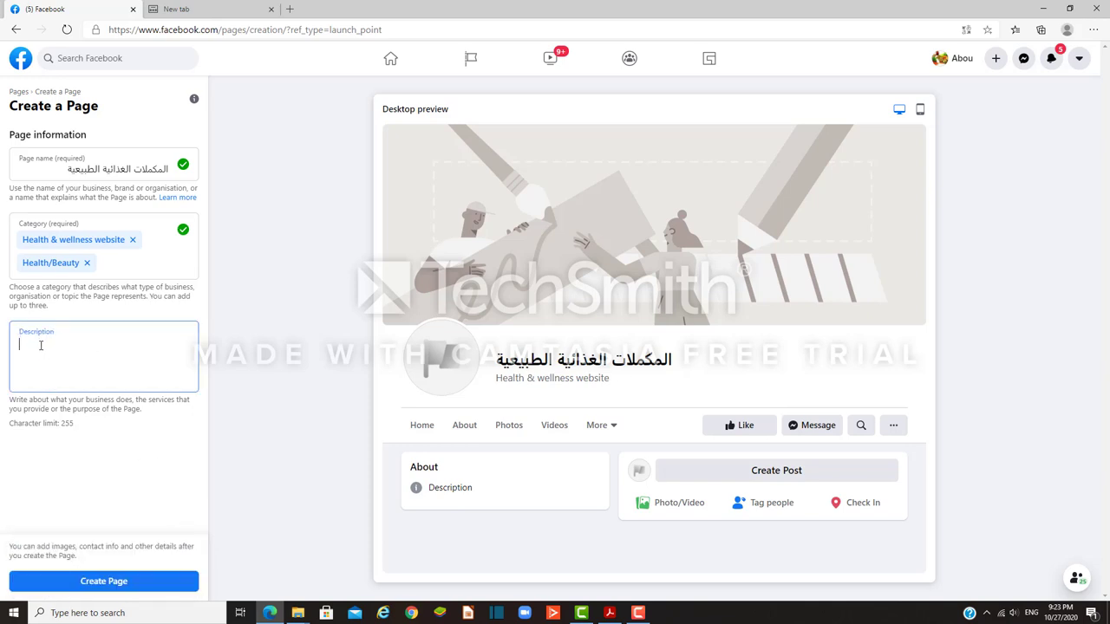
type("hgl;ghj h")
key("BackSpace")
key("BackSpace")
key("BackSpace")
key("BackSpace")
key("BackSpace")
key("BackSpace")
key("BackSpace")
key("BackSpace")
key("BackSpace")
key("alt+shift")
type("المكلات الغذائية التي")
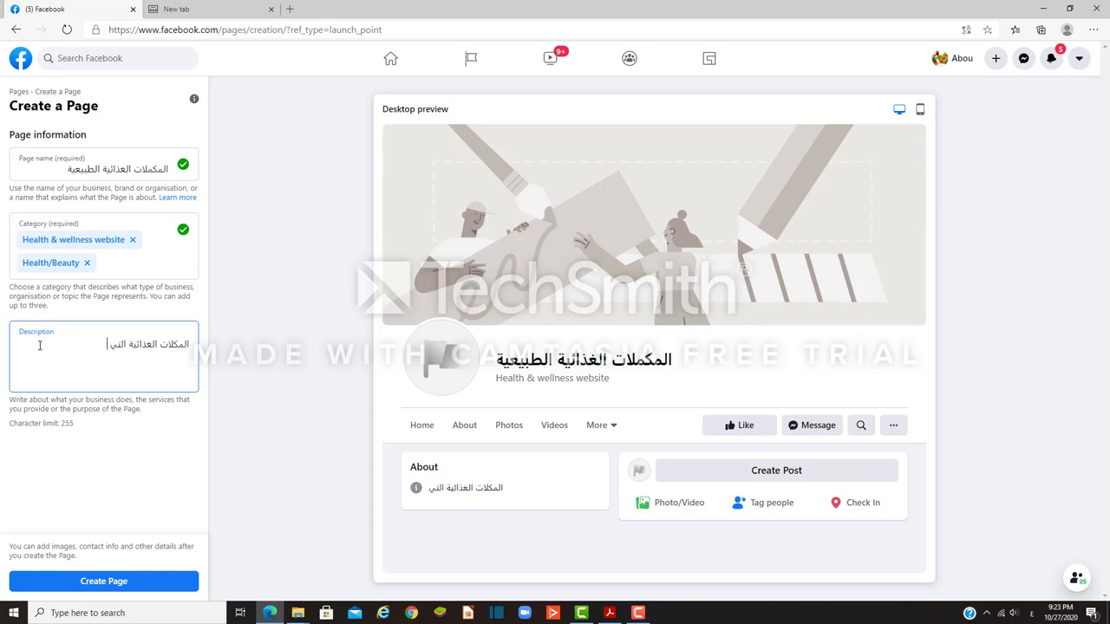
type(" تحف")
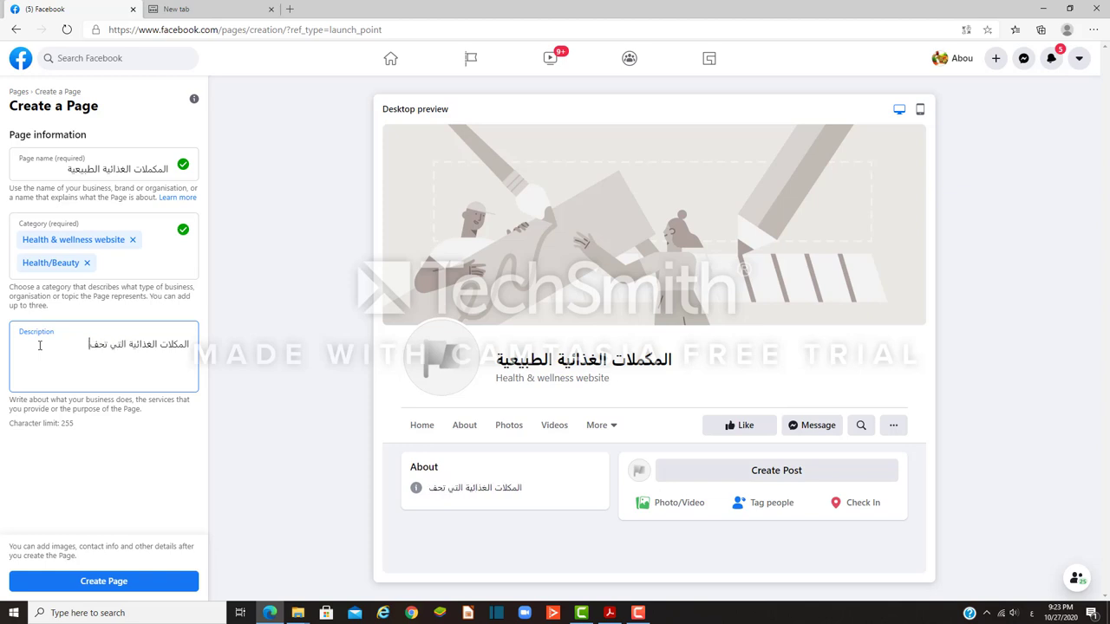
type("ظ جه")
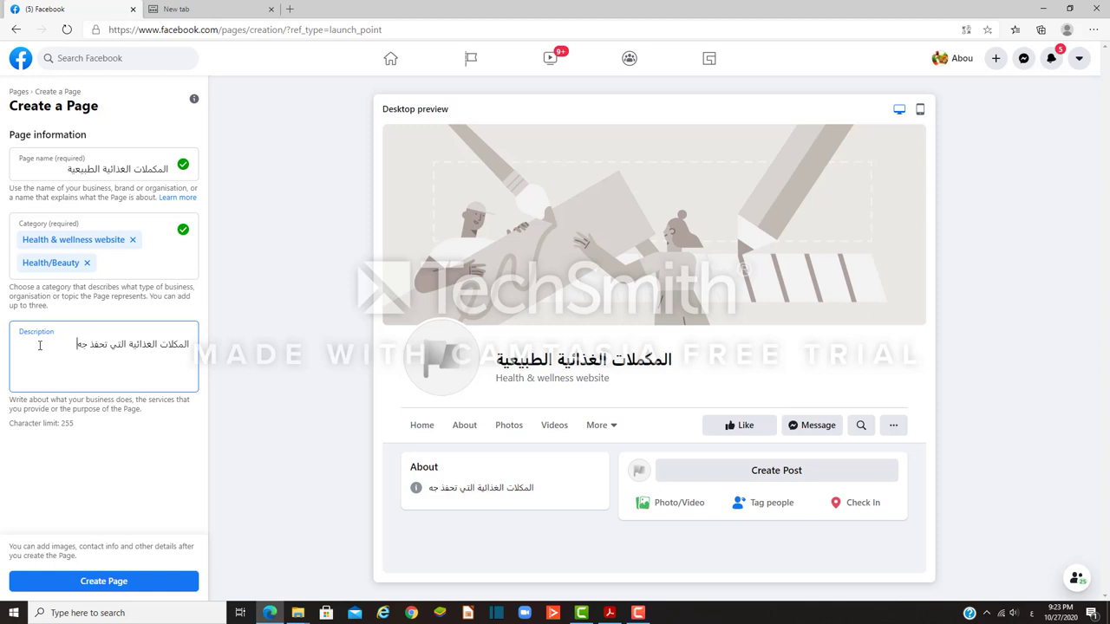
type("از المناعه")
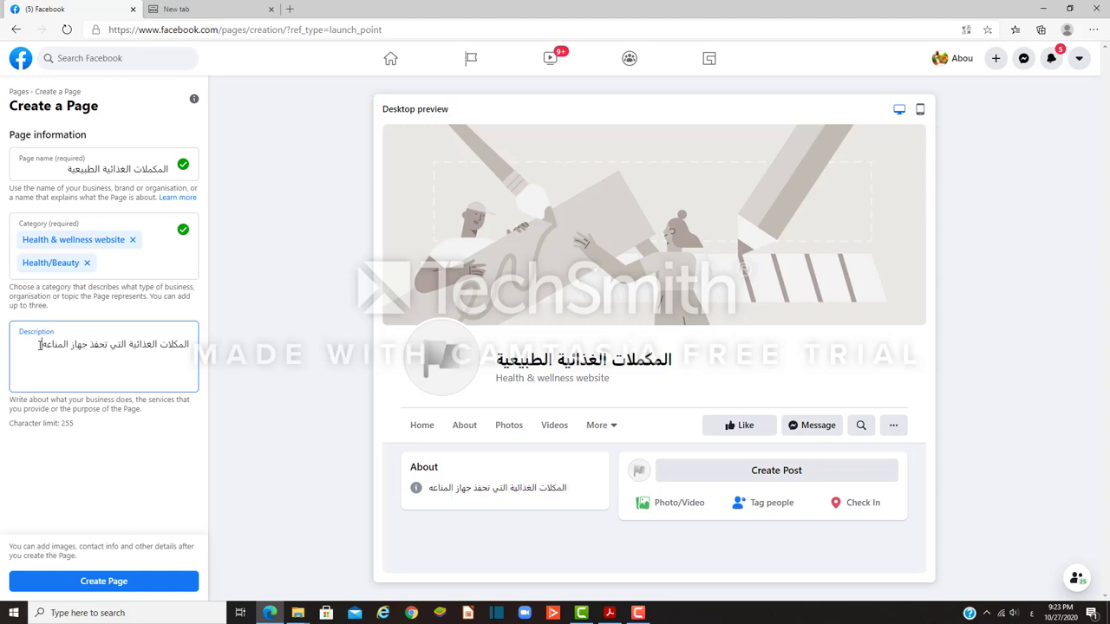
left_click(140, 453)
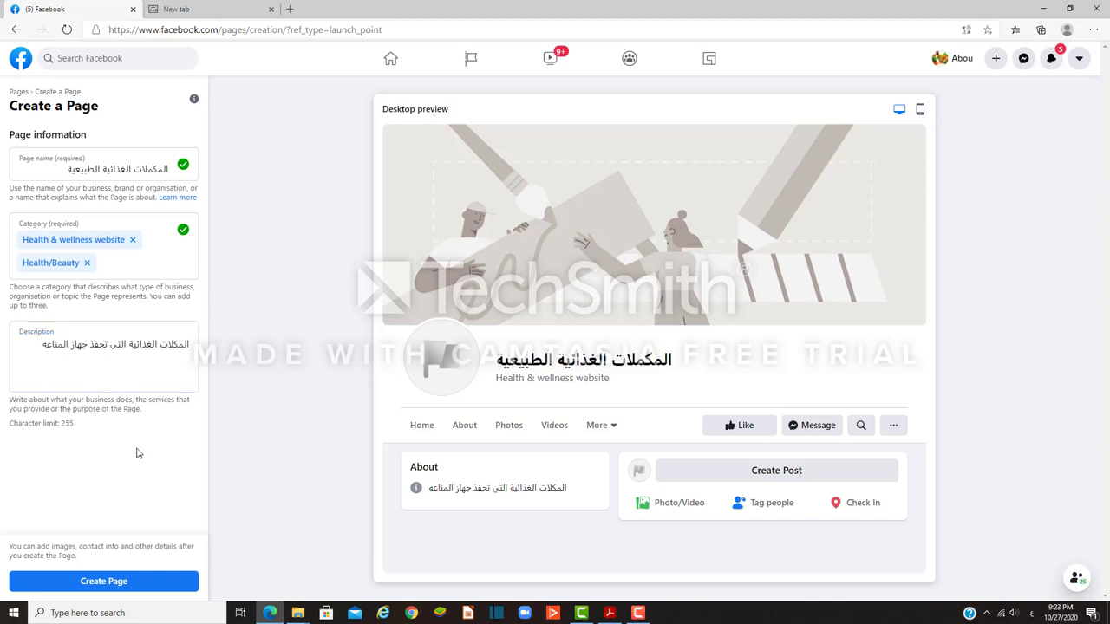
Step: Create the Page and scroll down to the profile and cover photo options
left_click(114, 585)
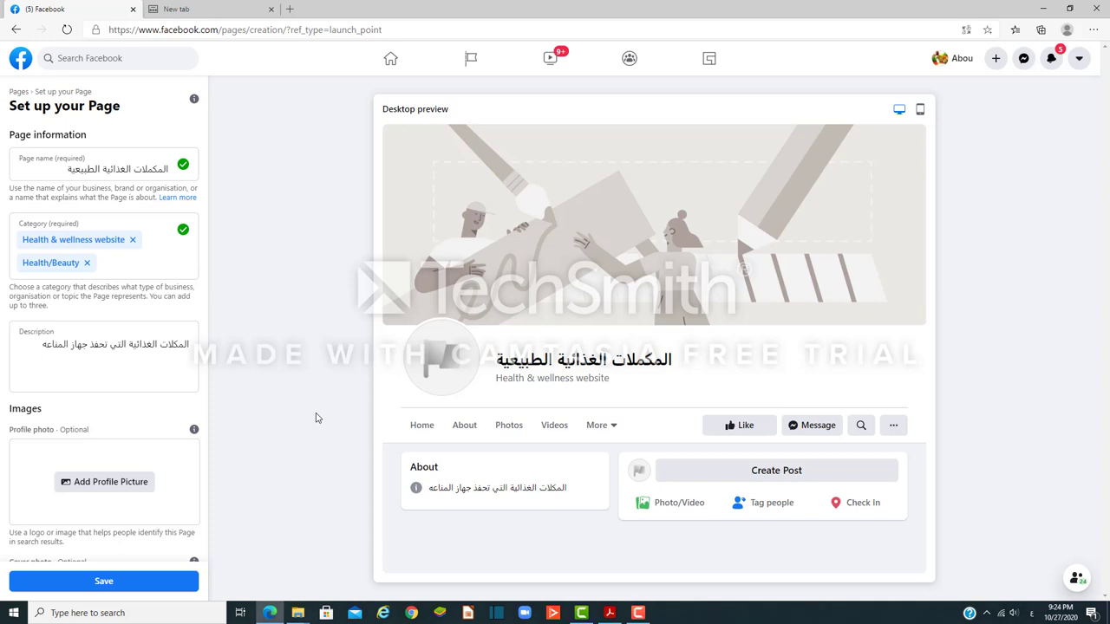
scroll(69, 473, "down", 2)
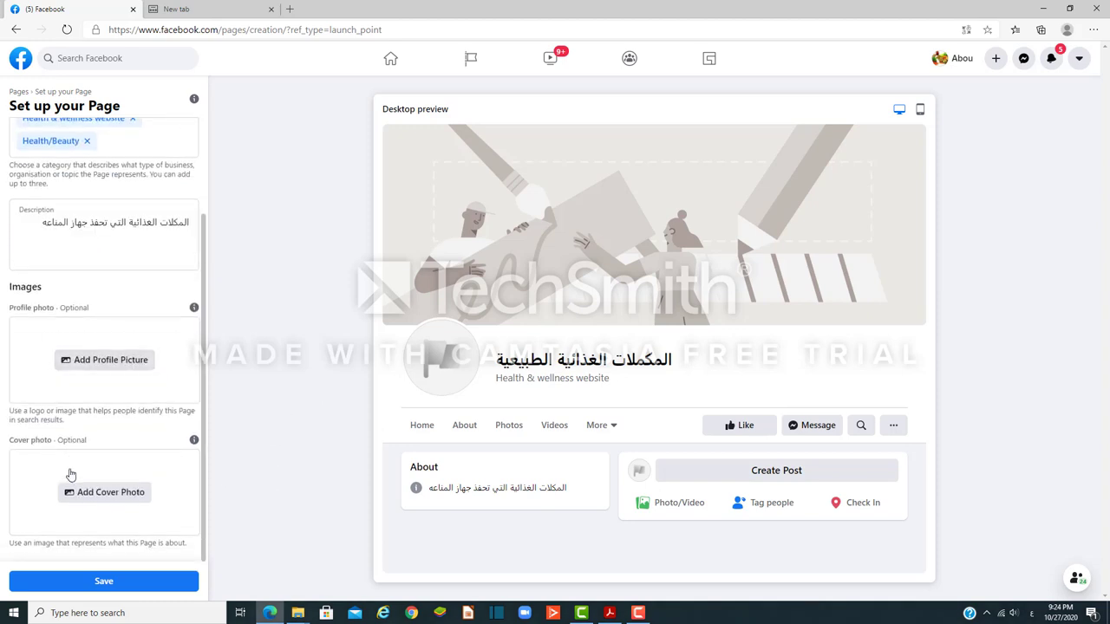
Step: Upload the fruit-and-vegetables image from Downloads as the profile photo, then go to the new tab
left_click(78, 368)
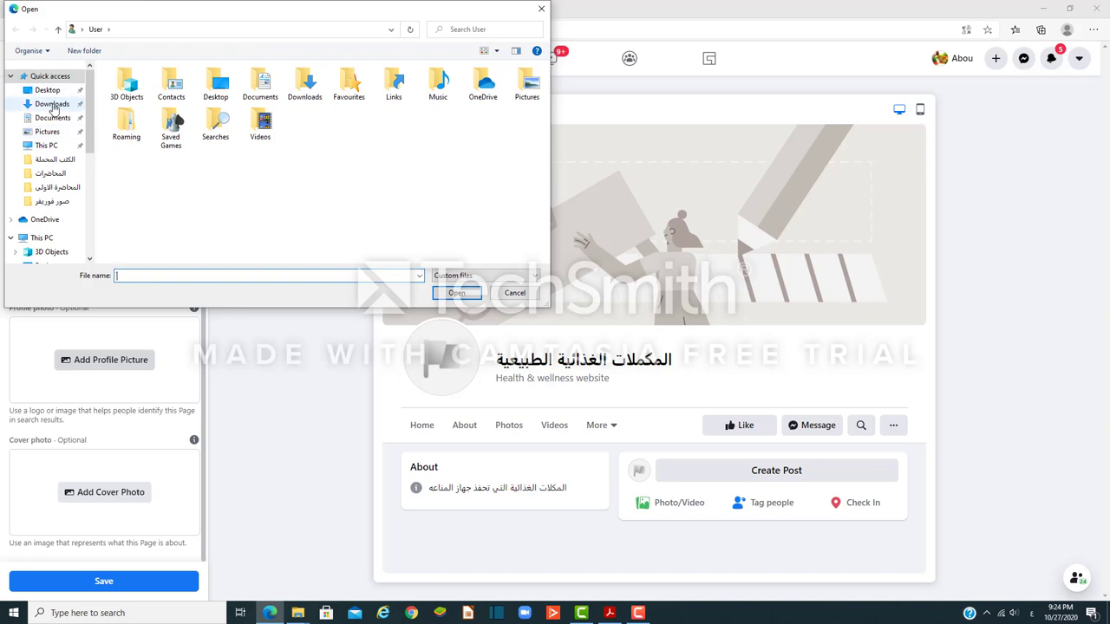
left_click(53, 105)
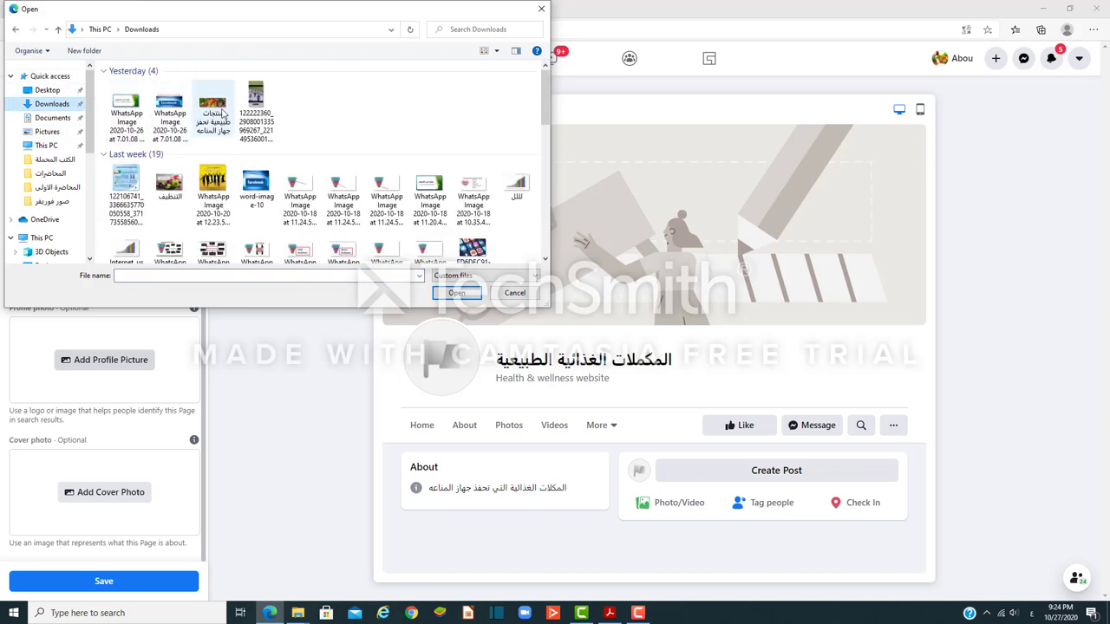
left_click(215, 111)
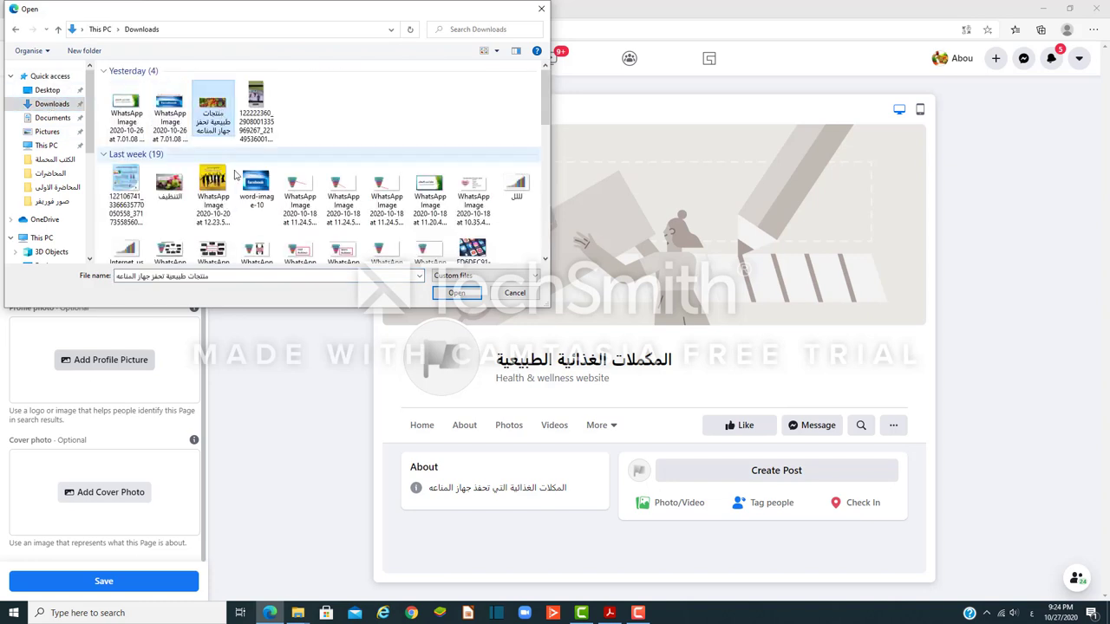
left_click(459, 295)
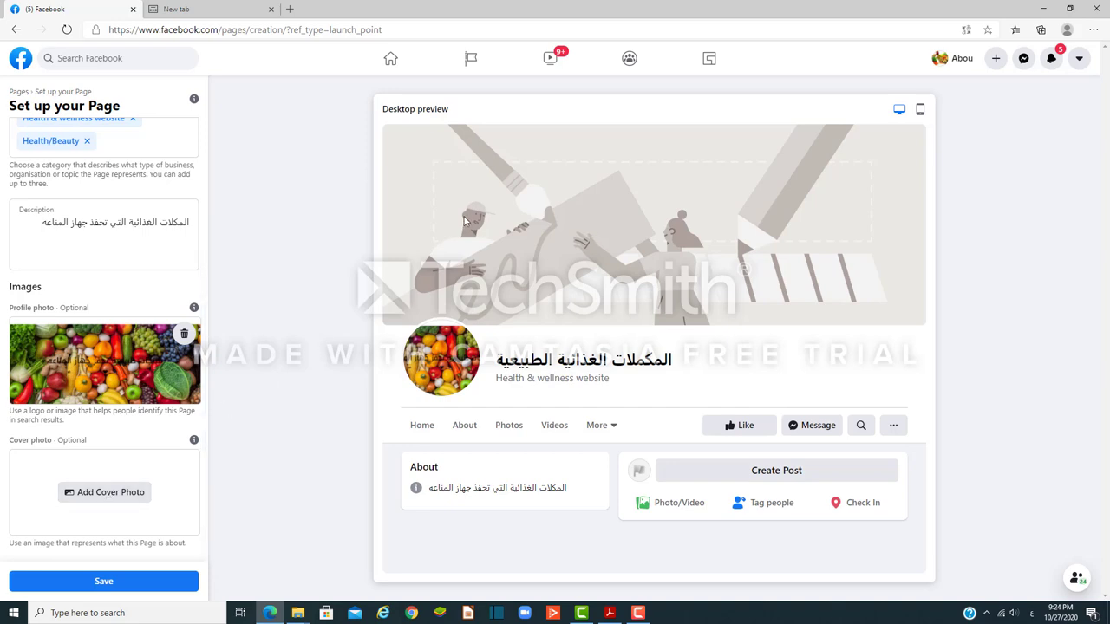
left_click(227, 8)
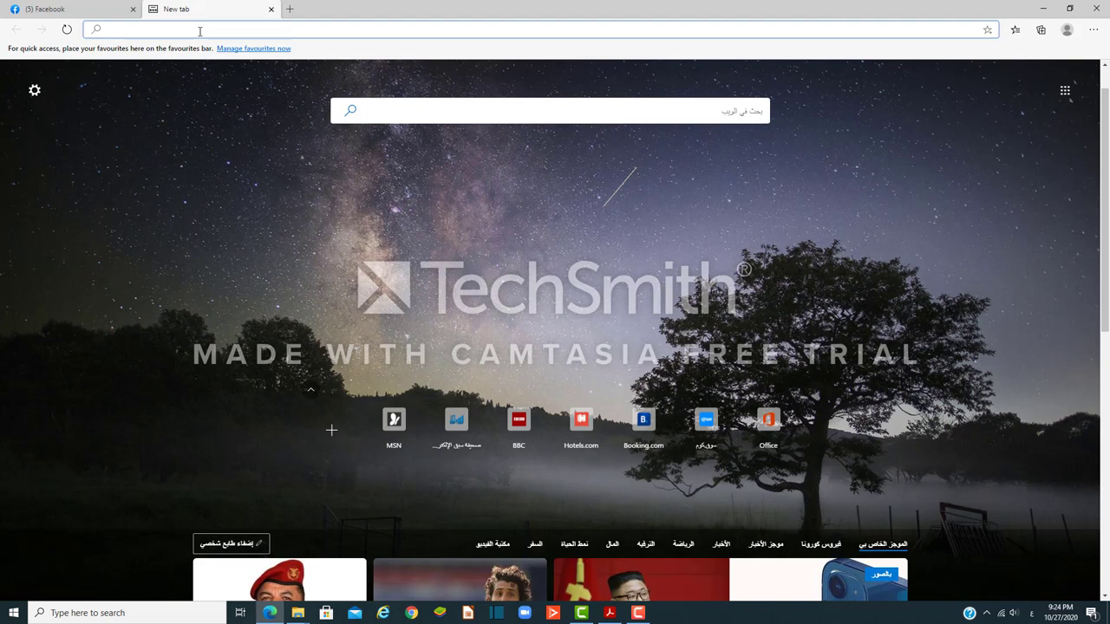
Step: Search Bing for 'canva' and open canva.com from the results
key("alt+shift")
type("can")
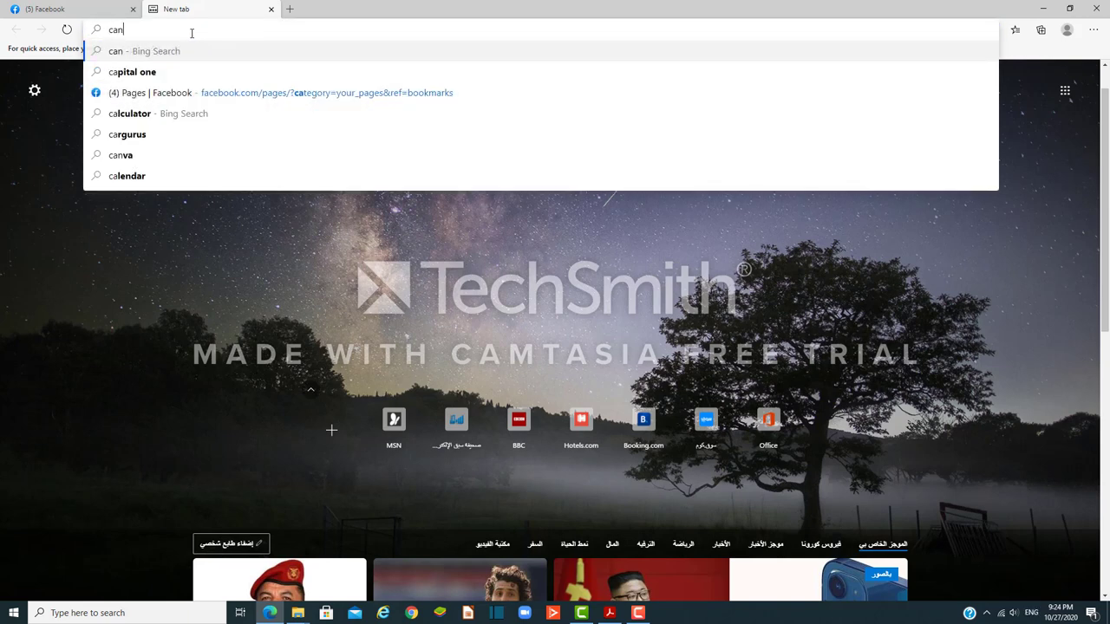
type("va")
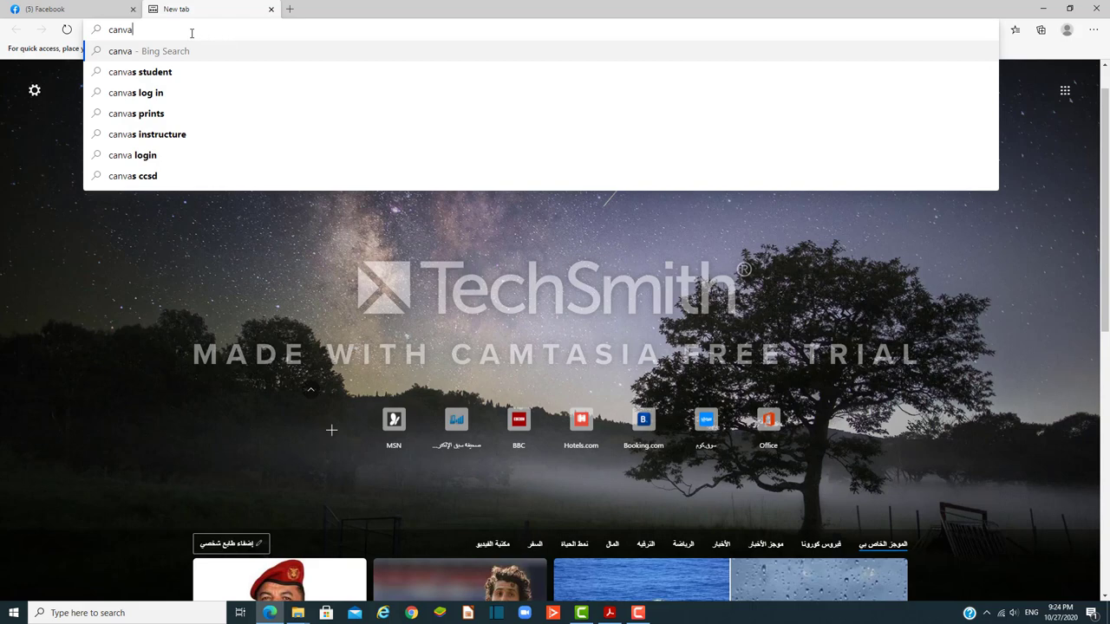
key("Return")
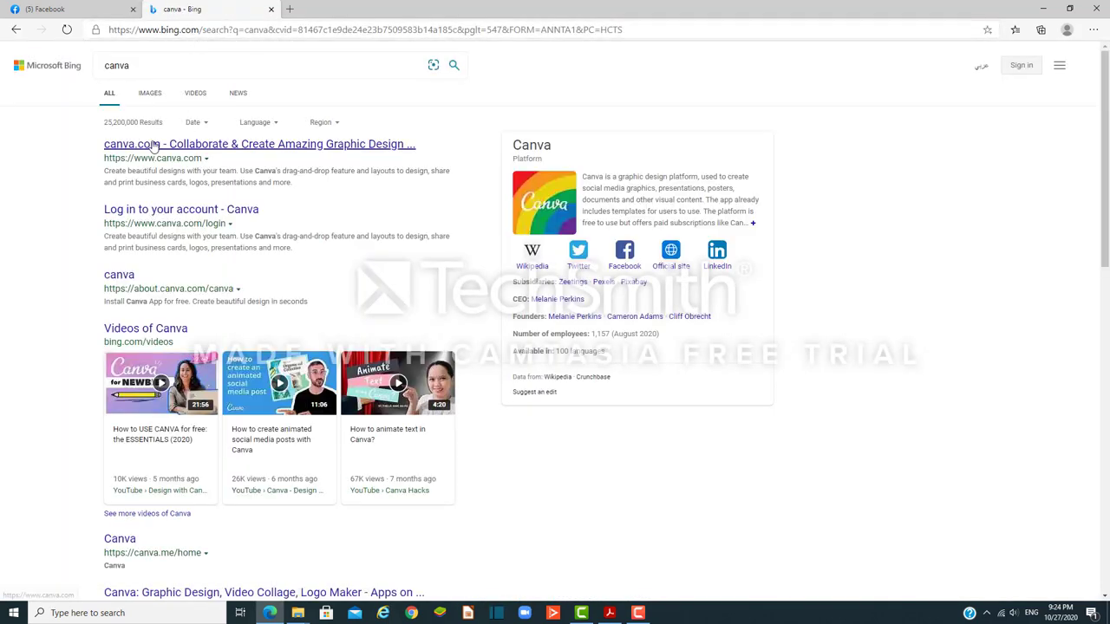
left_click(154, 145)
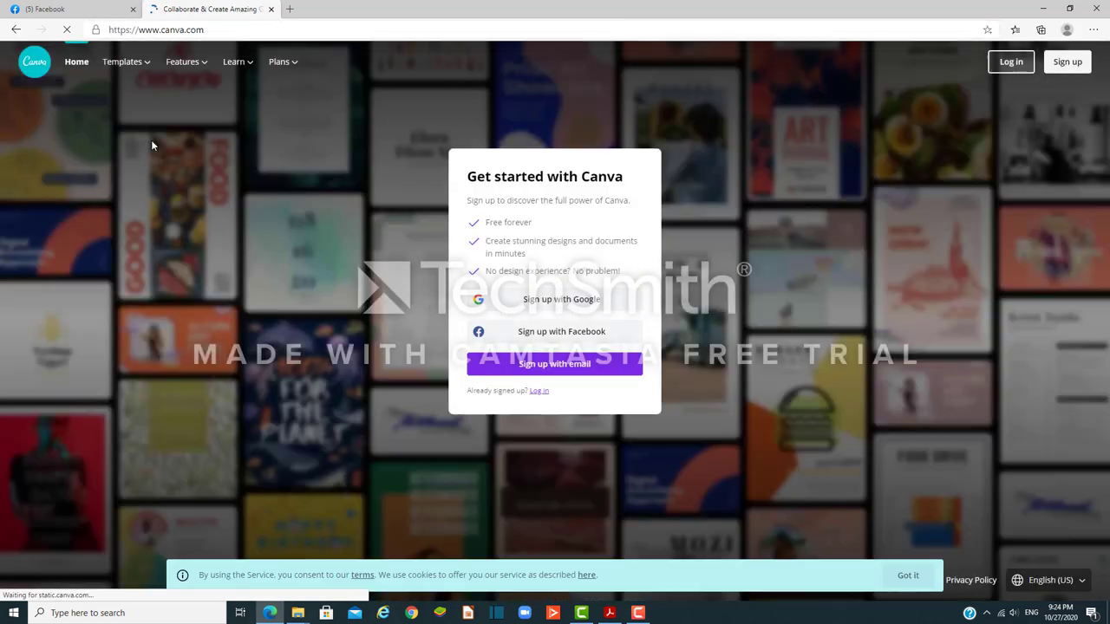
Step: Log in to Canva with the account's e-mail address and password
left_click(539, 393)
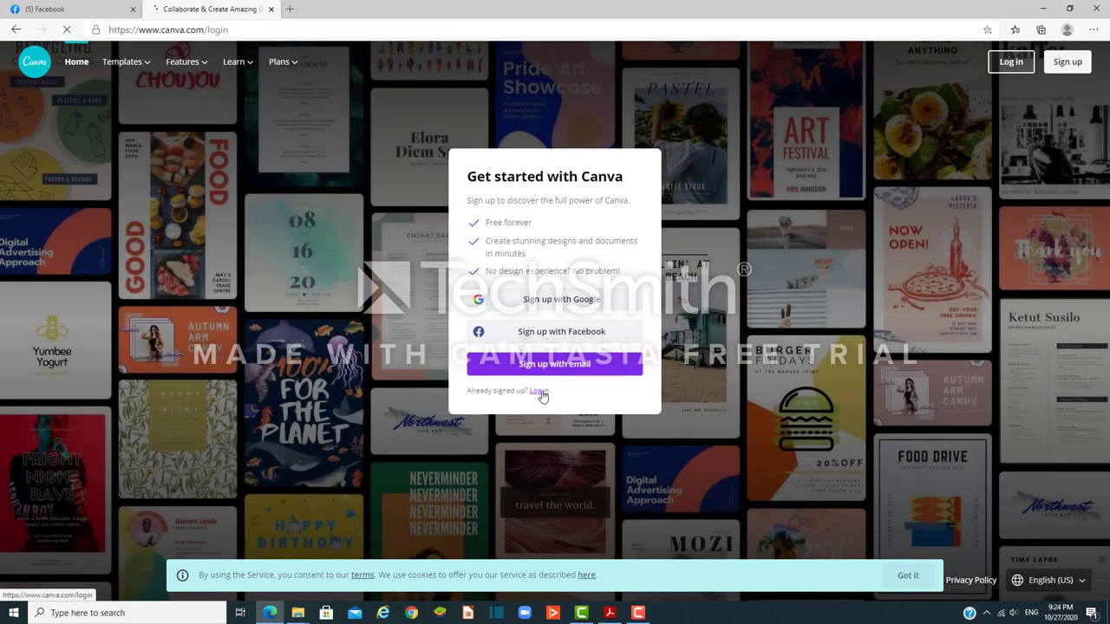
left_click(520, 343)
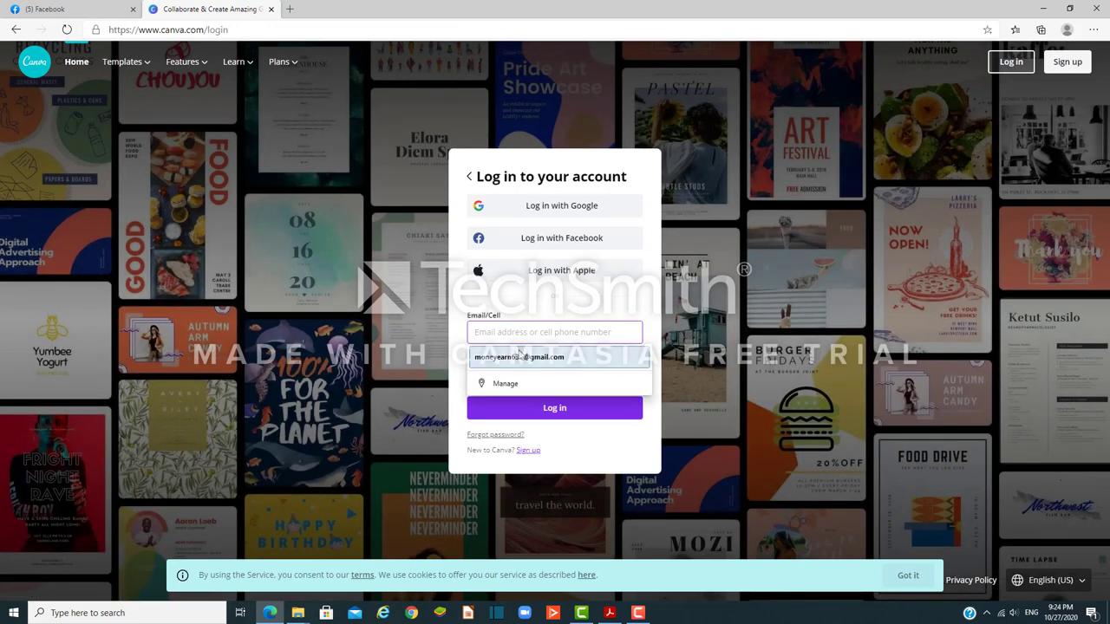
left_click(524, 356)
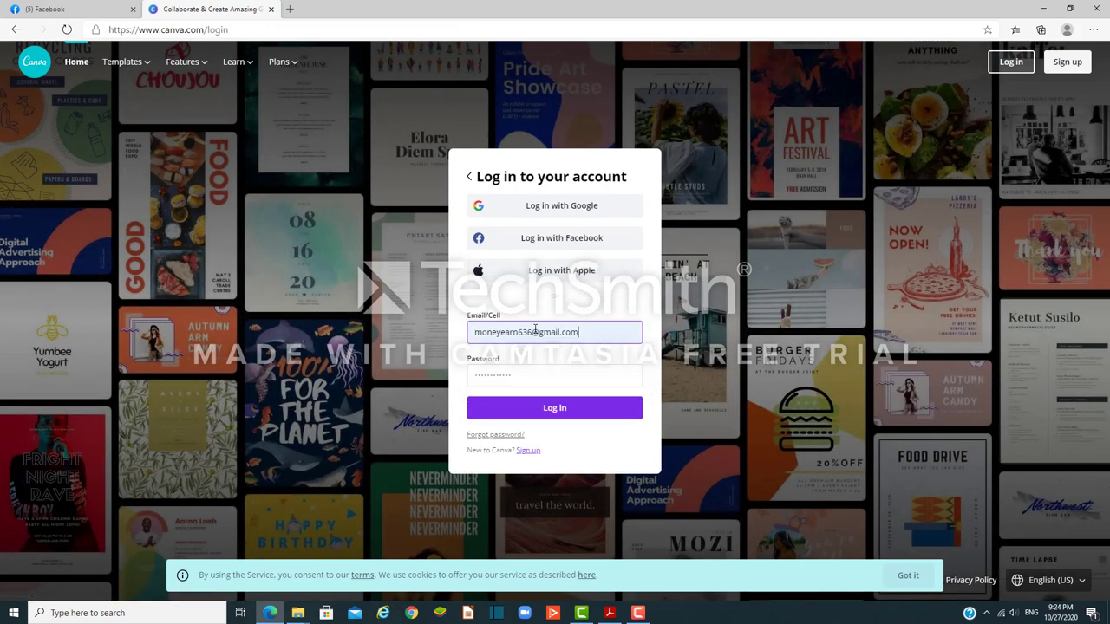
left_click_drag(533, 332, 470, 329)
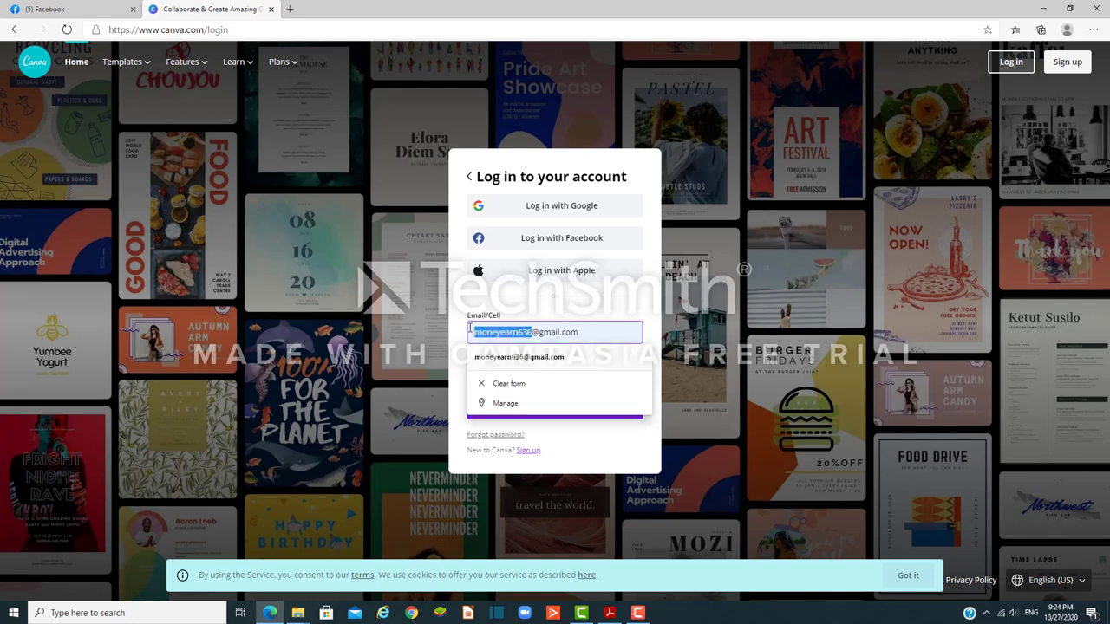
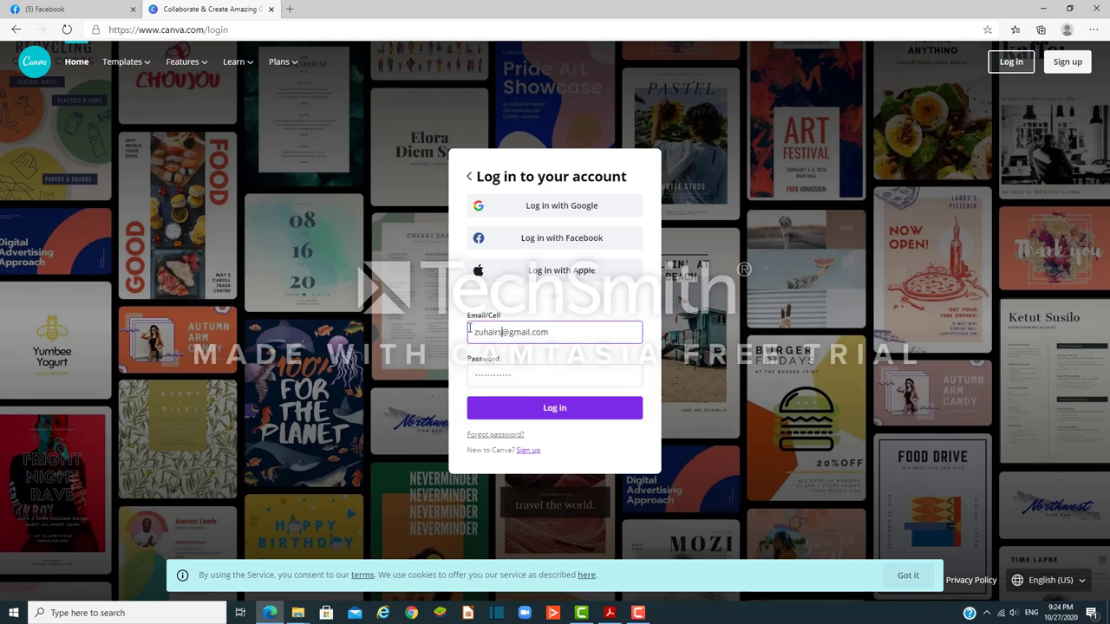
left_click(476, 372)
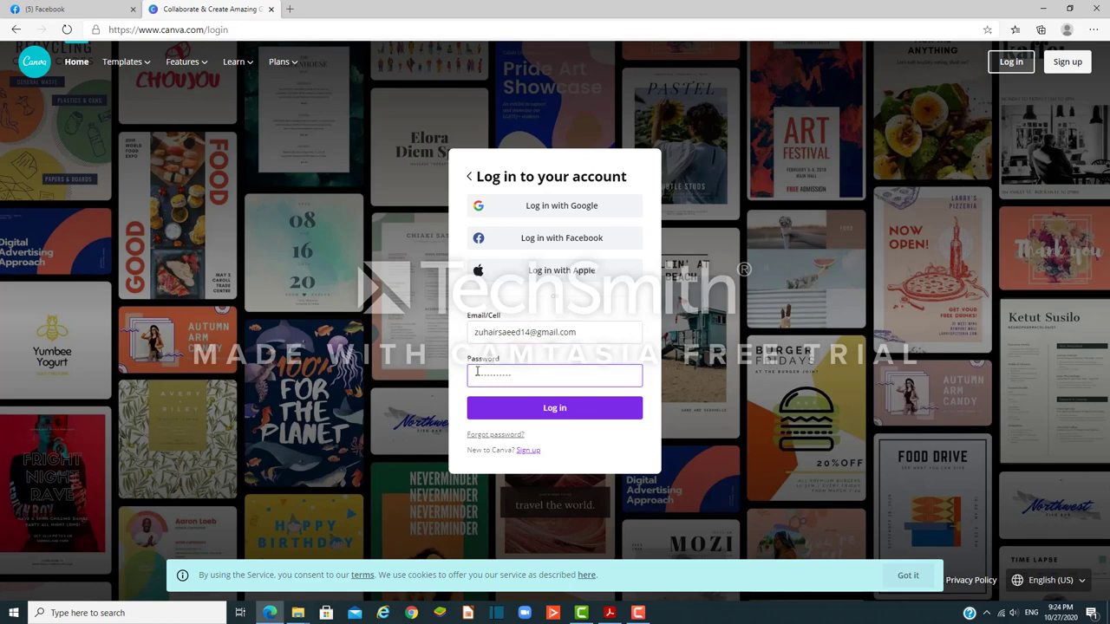
type("******")
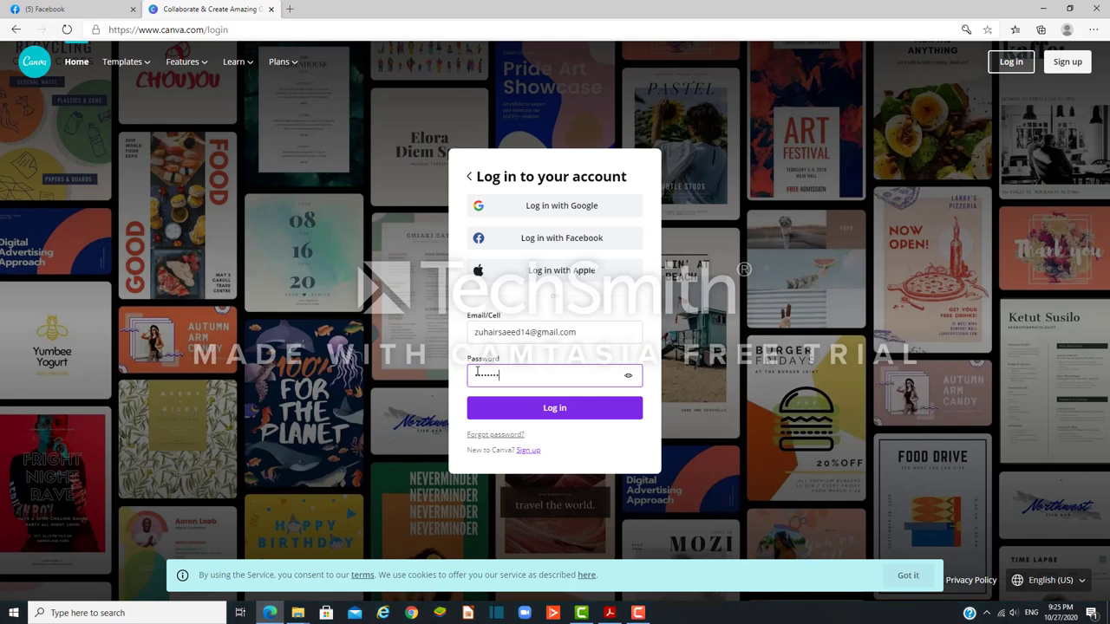
left_click(505, 409)
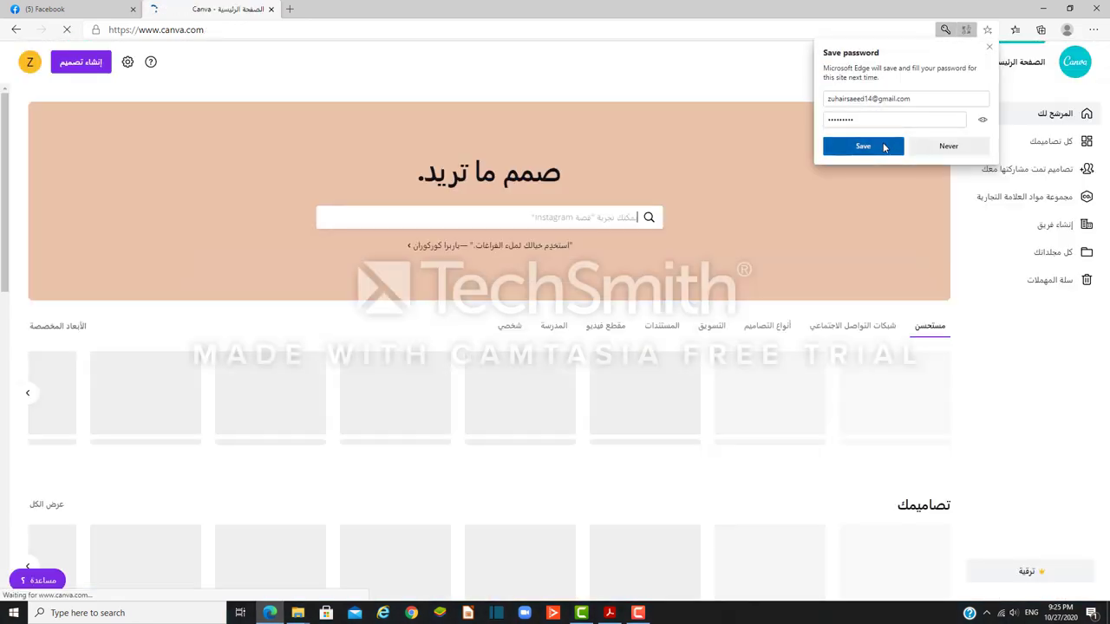
Step: Save the password in Edge, dismiss the Translate offer, and show the social media design types
left_click(885, 147)
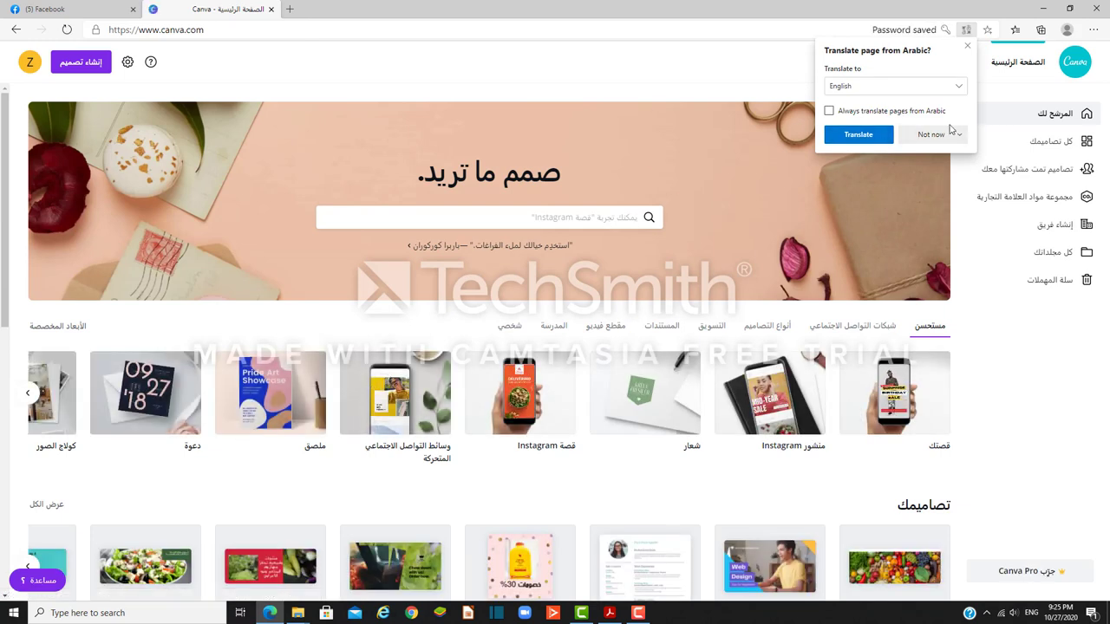
left_click(969, 47)
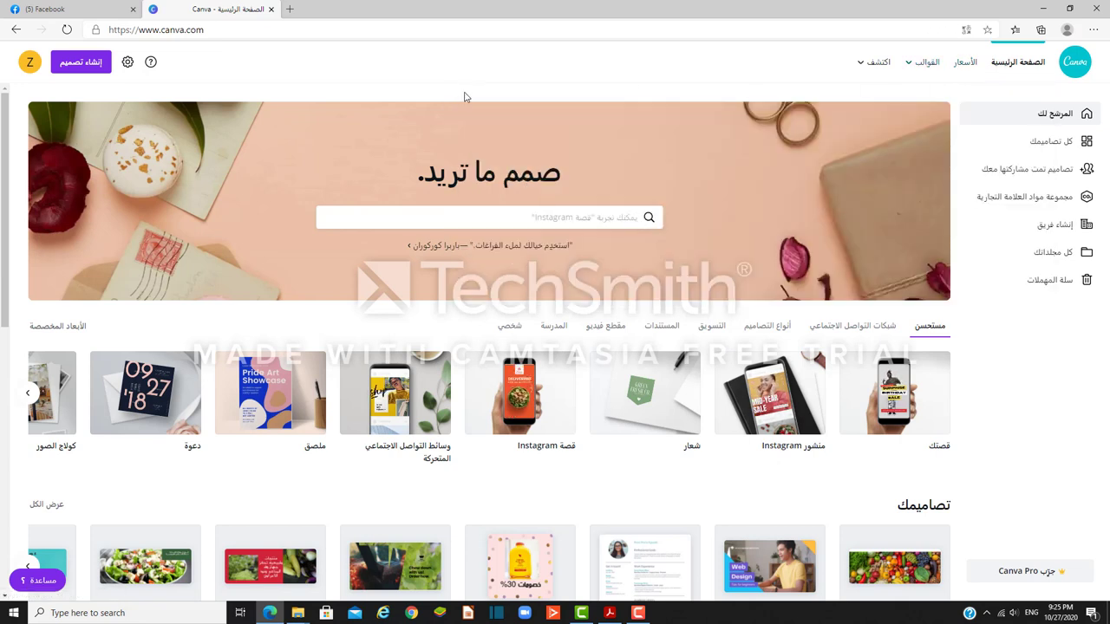
left_click(485, 228)
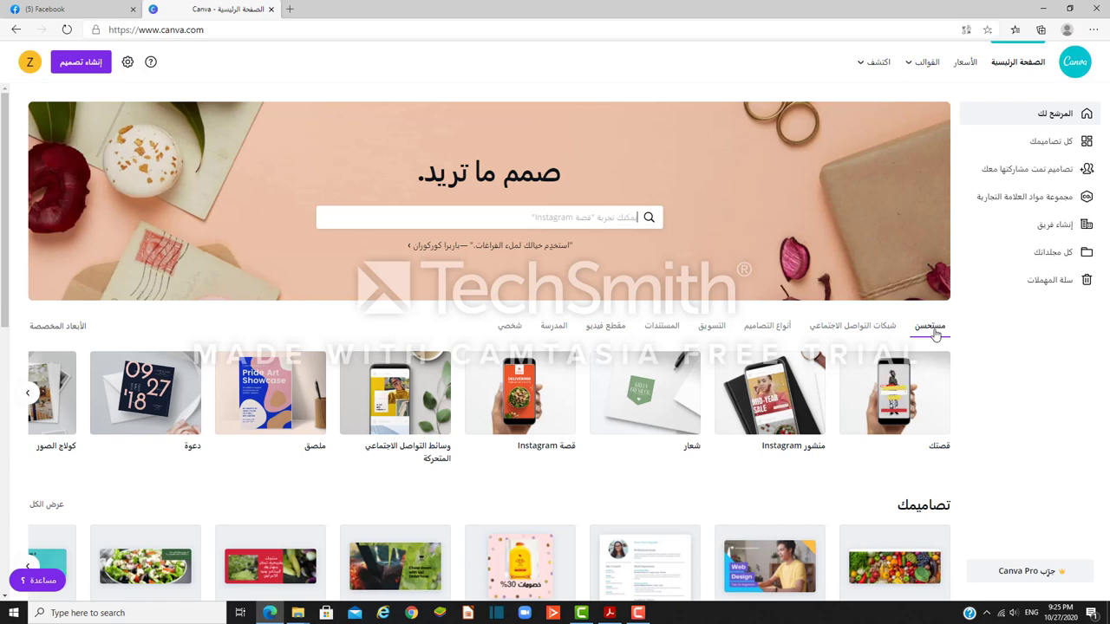
left_click(856, 327)
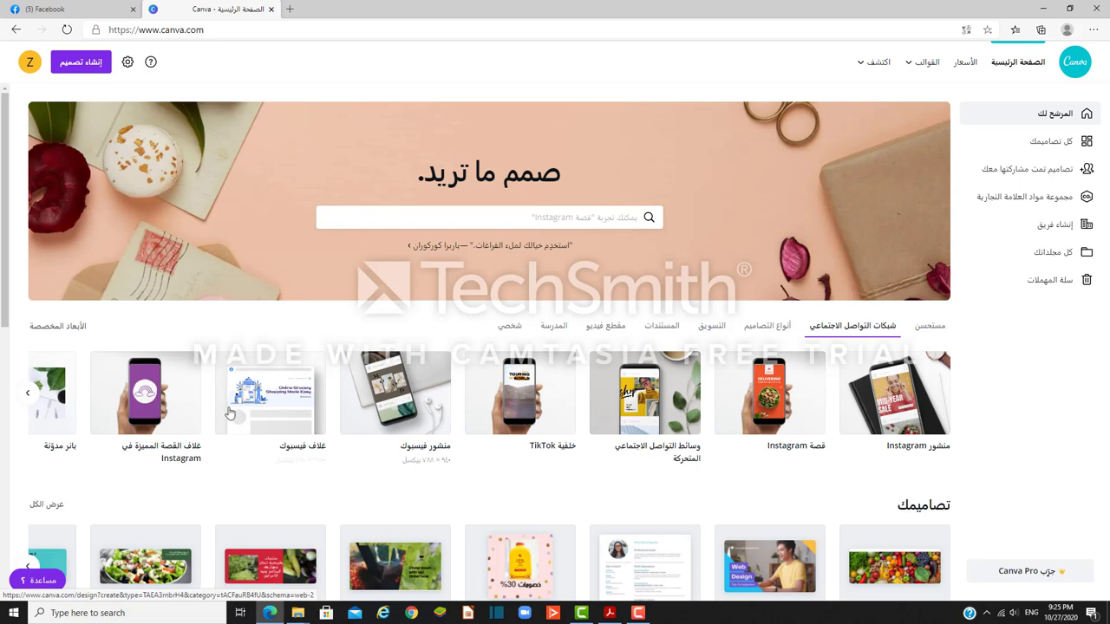
Step: Create a Facebook cover and apply the green salad food-delivery template's second page
left_click(277, 406)
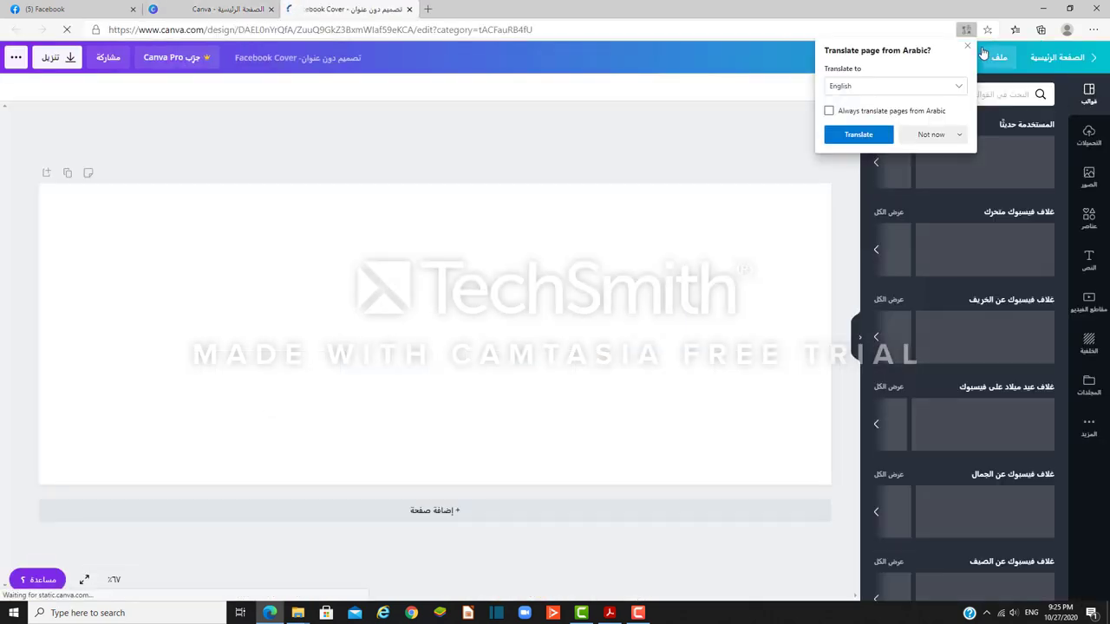
left_click(967, 45)
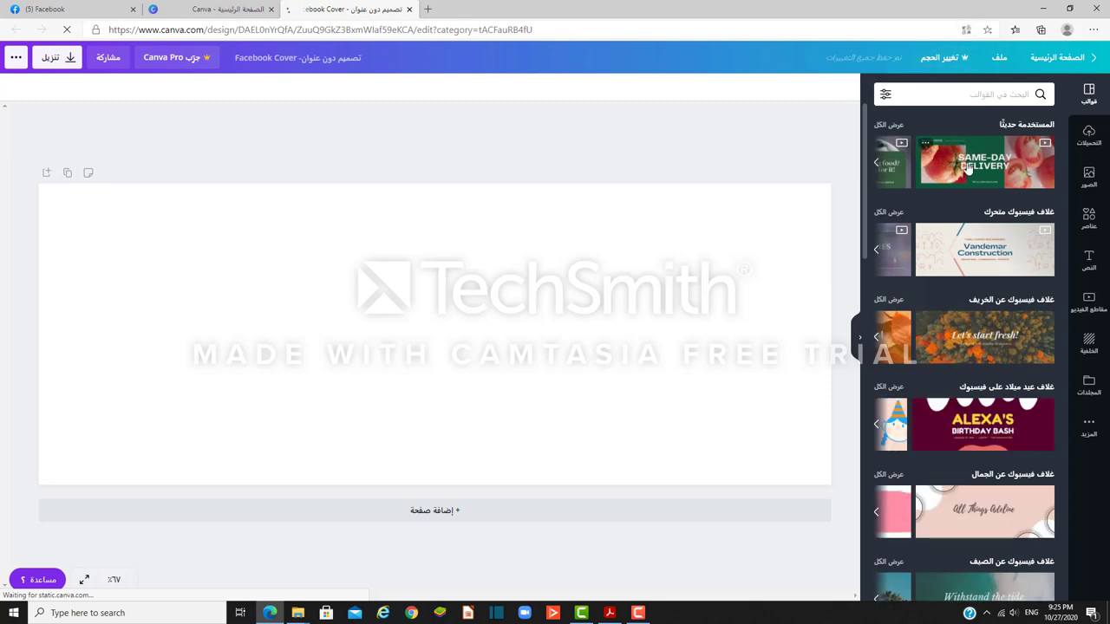
scroll(973, 260, "down", 2)
scroll(973, 273, "down", 6)
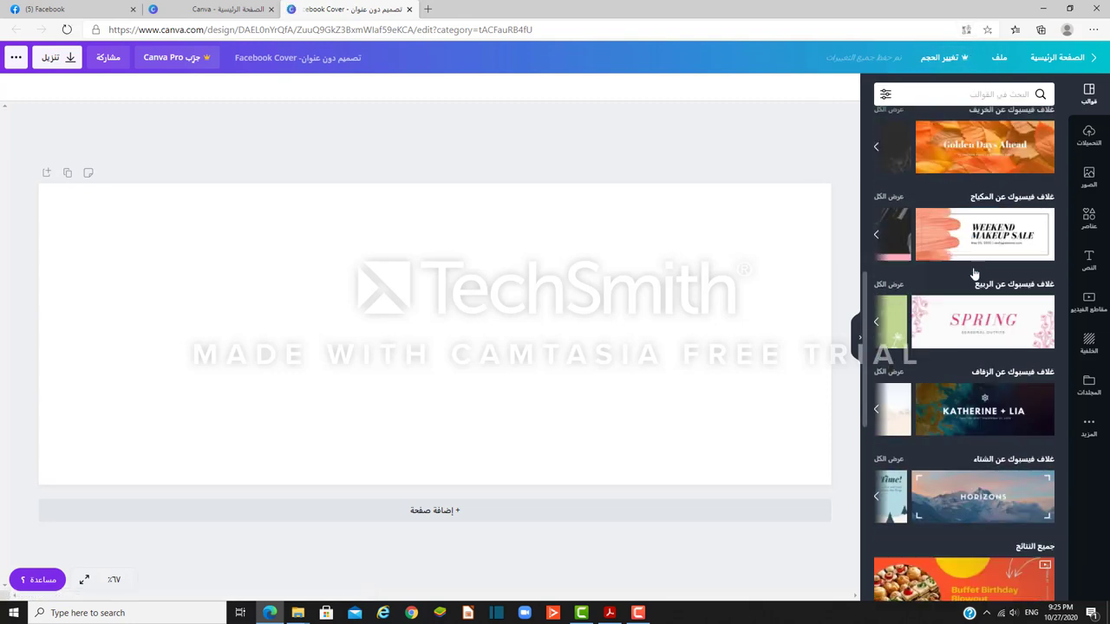
scroll(973, 274, "down", 2)
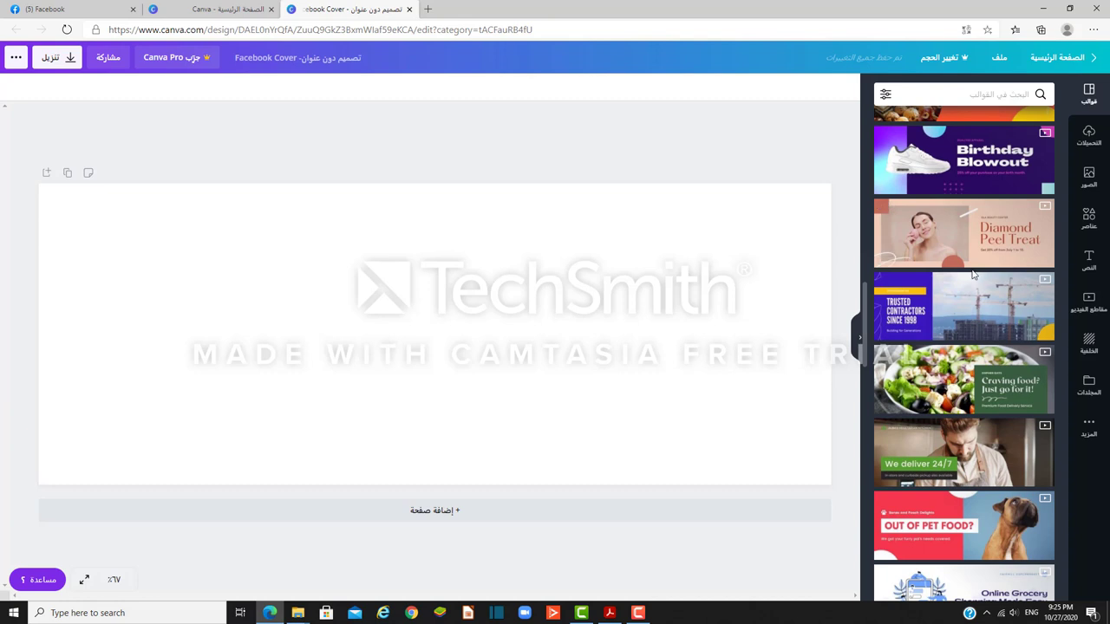
scroll(973, 275, "down", 3)
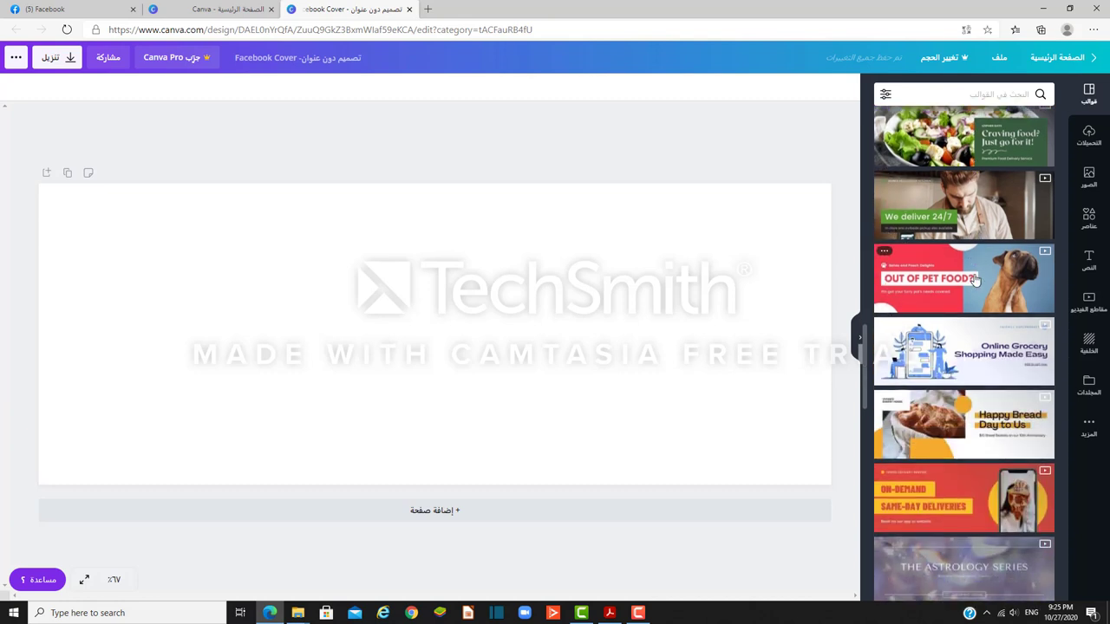
scroll(974, 278, "down", 4)
scroll(974, 278, "up", 6)
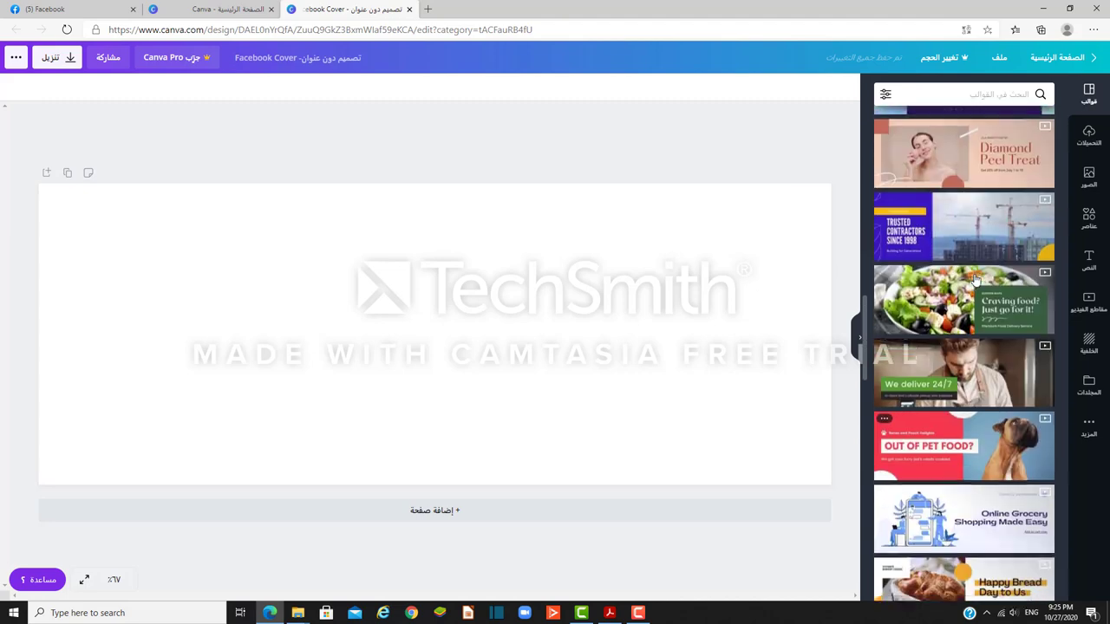
left_click(960, 298)
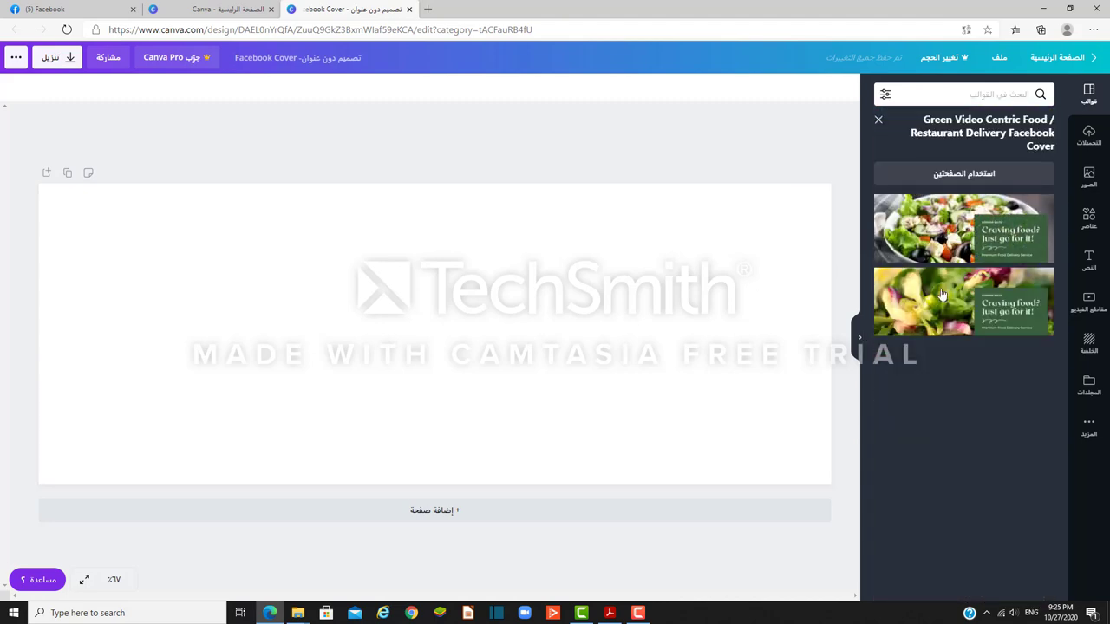
left_click(942, 295)
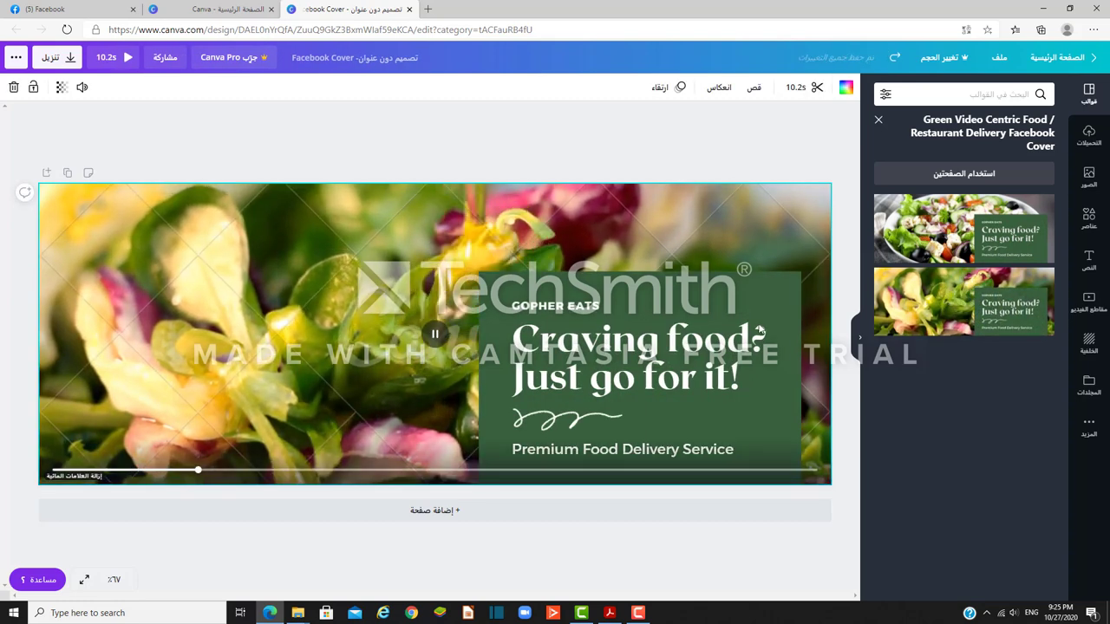
Step: Replace the headline with المكملات الغذائية and shrink the green text box from its top-left corner
left_click(588, 351)
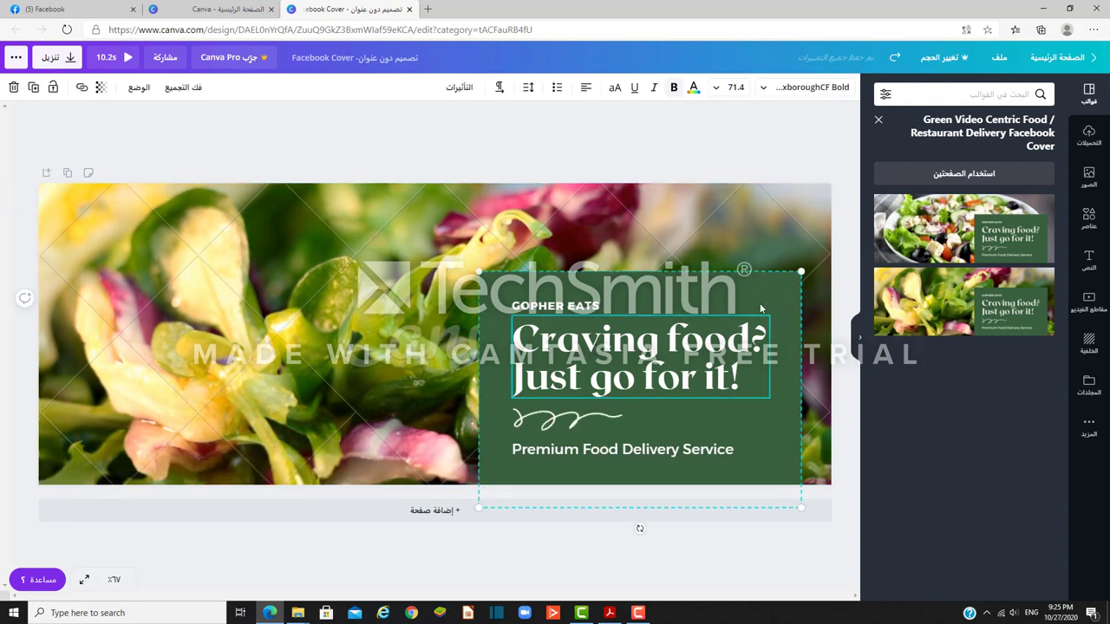
triple_click(657, 354)
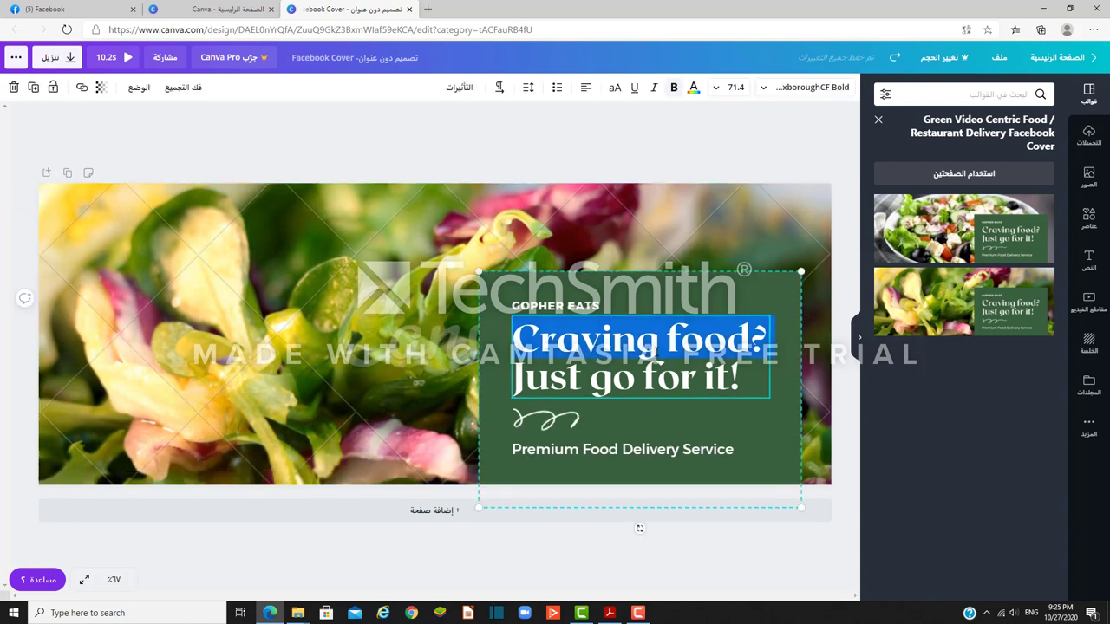
left_click(657, 373)
key("ctrl+a")
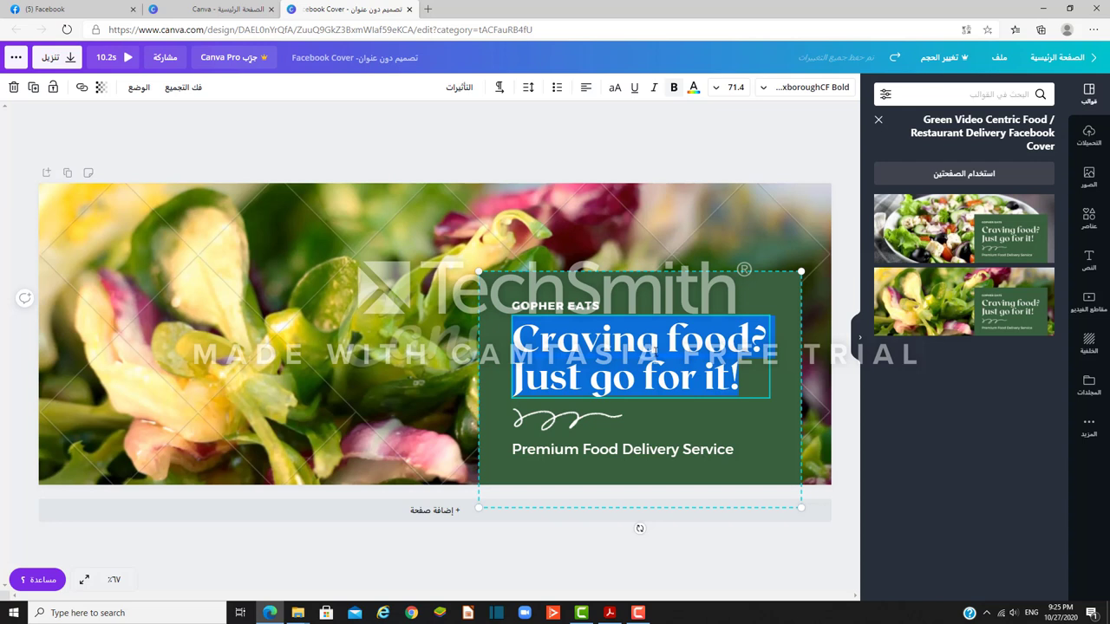
type("hgl;lg")
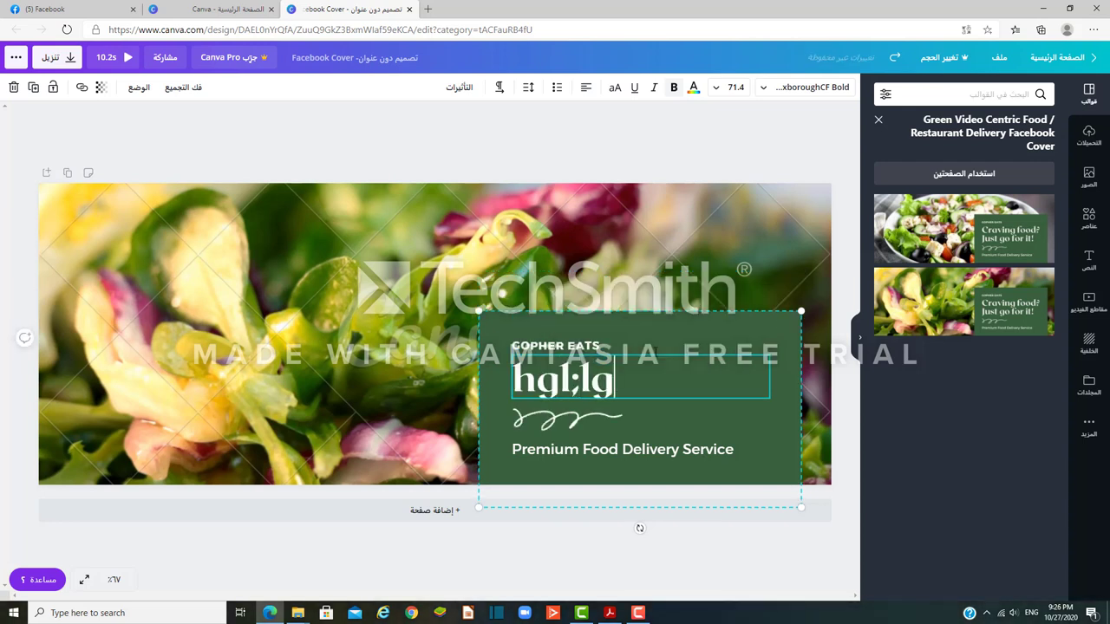
type("hj")
key("BackSpace")
key("BackSpace")
key("BackSpace")
key("BackSpace")
key("BackSpace")
key("BackSpace")
key("BackSpace")
key("BackSpace")
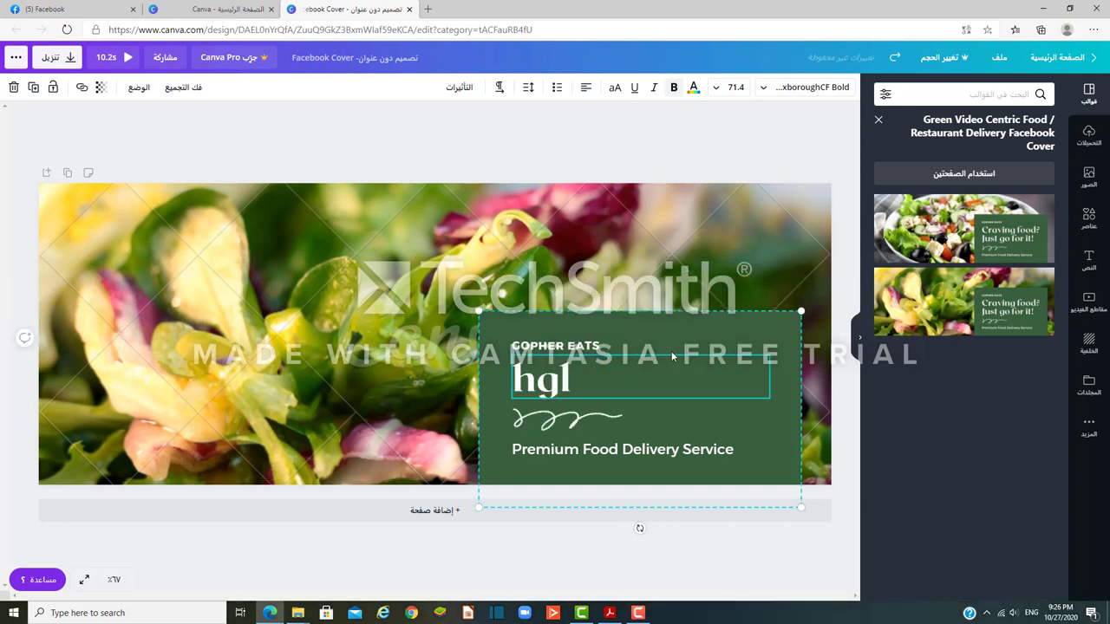
key("alt+shift")
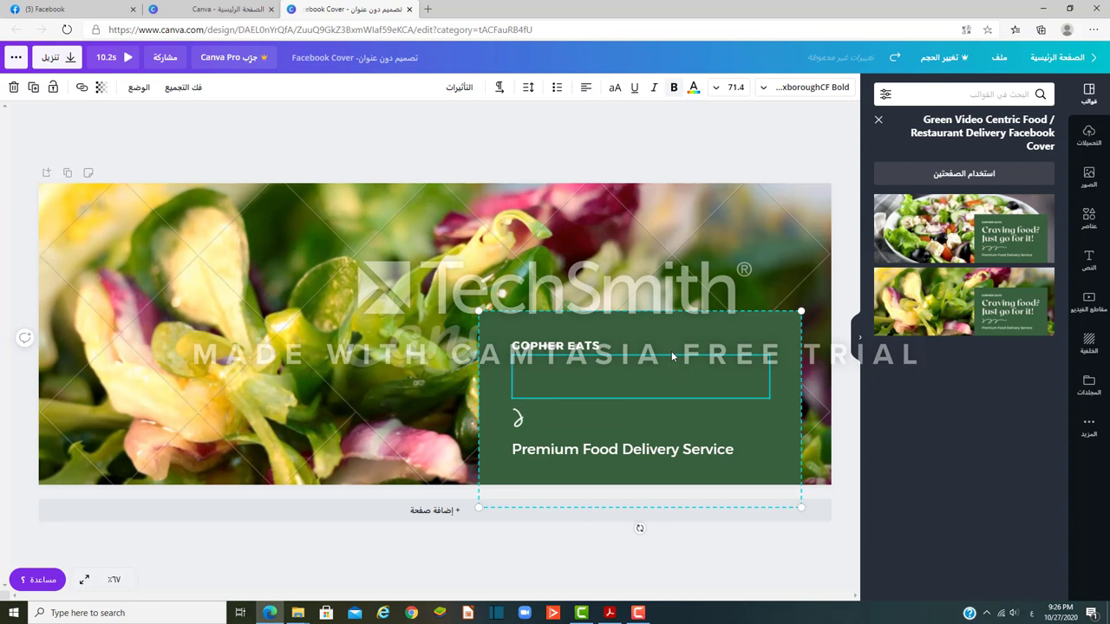
type("المكملا")
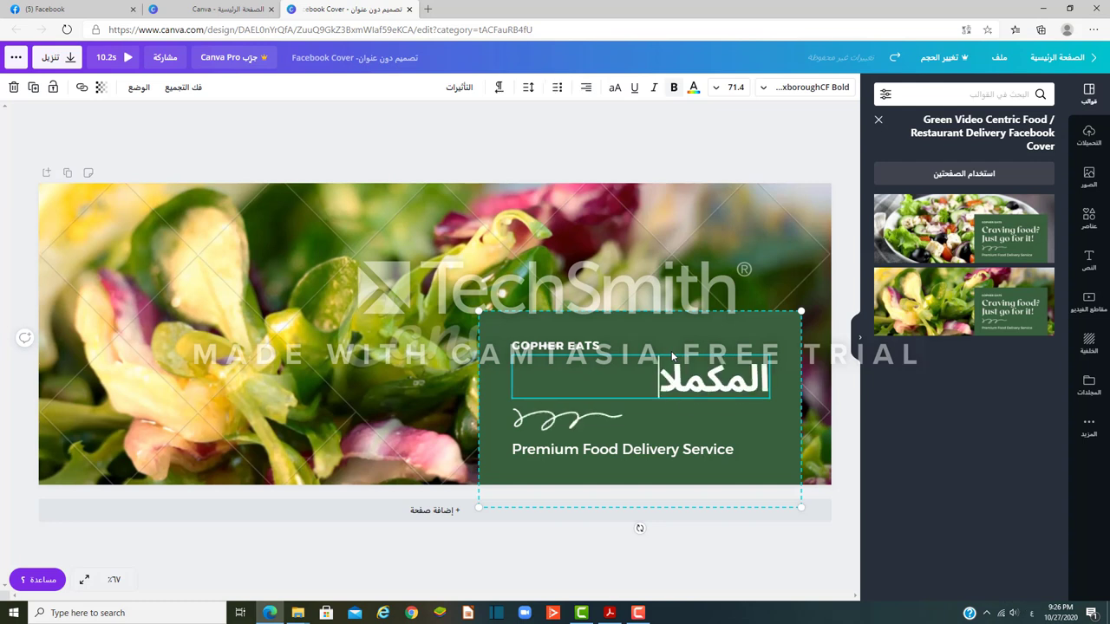
type("ت الغ")
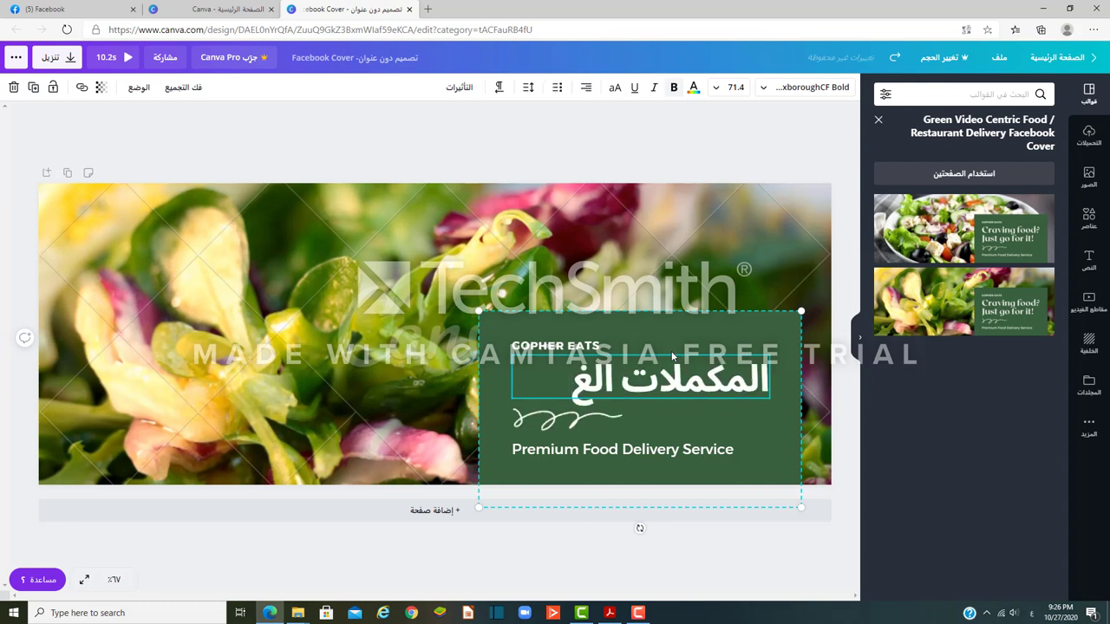
type("ذائية")
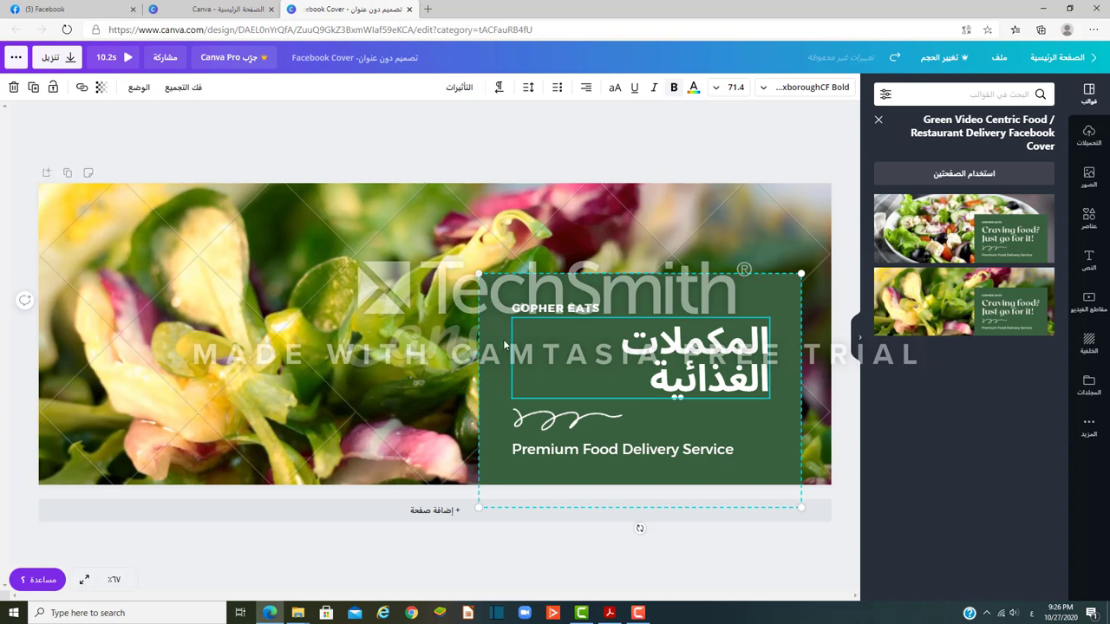
left_click_drag(478, 275, 606, 333)
Step: Delete the 'Premium Food Delivery Service' tagline and the GOPHER EATS label from the green box
left_click(694, 470)
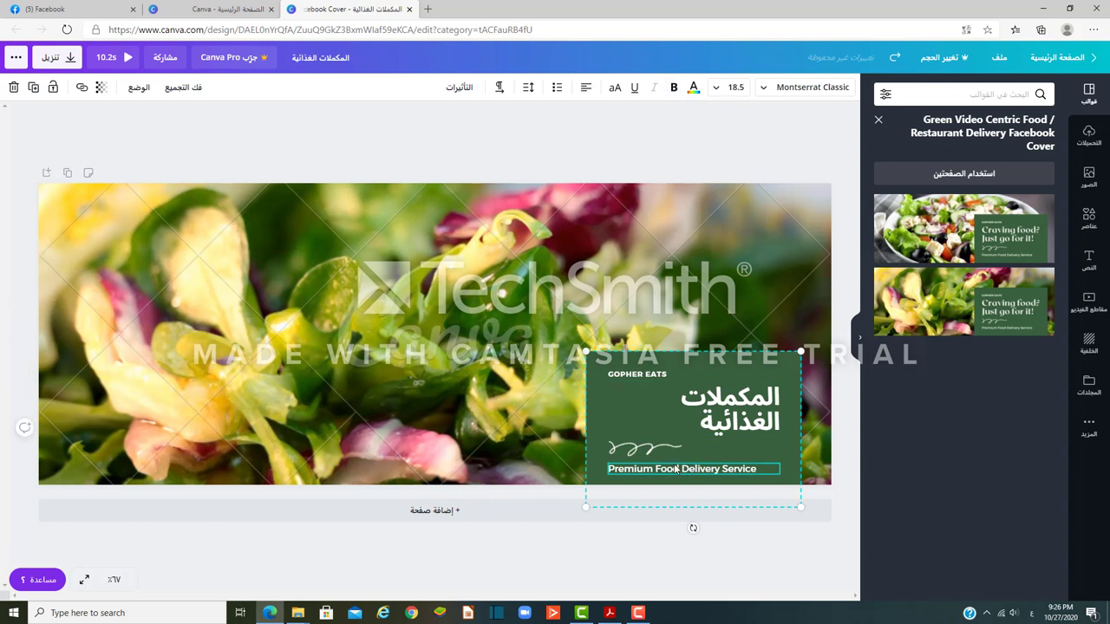
key("Delete")
left_click(642, 378)
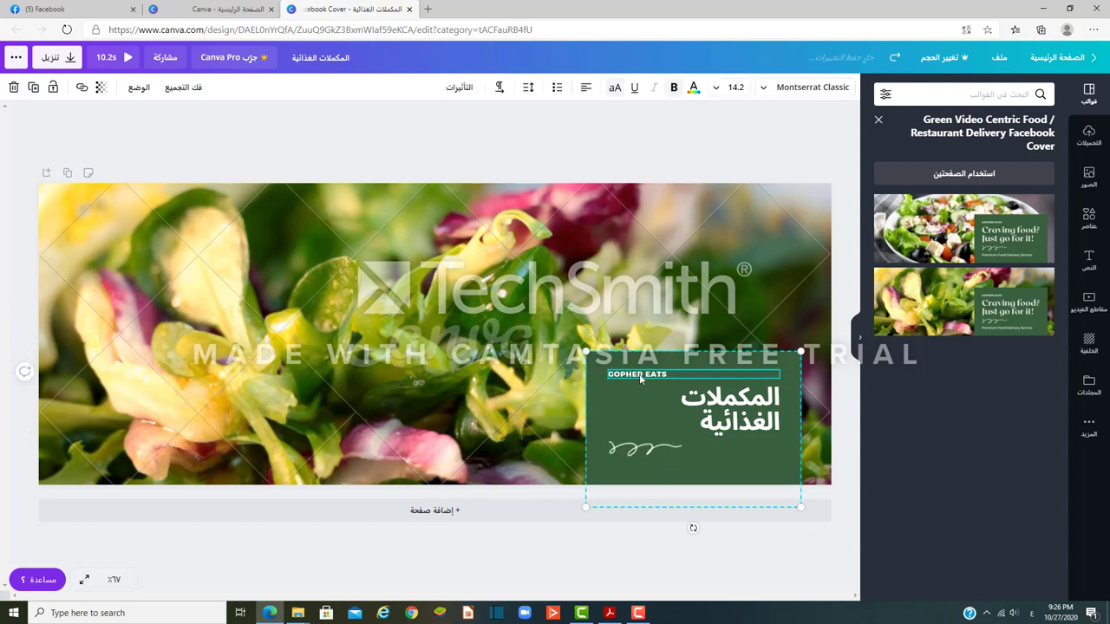
key("Delete")
Step: Nudge the green box up and set the Arabic title to font size 36 on one line
left_click(638, 451)
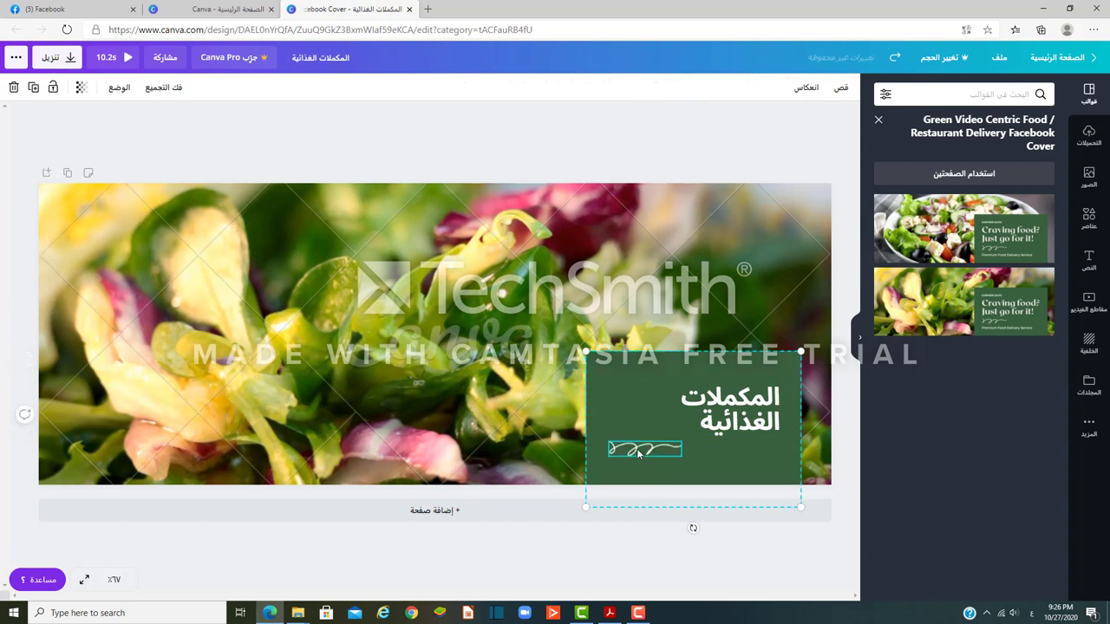
left_click(647, 426)
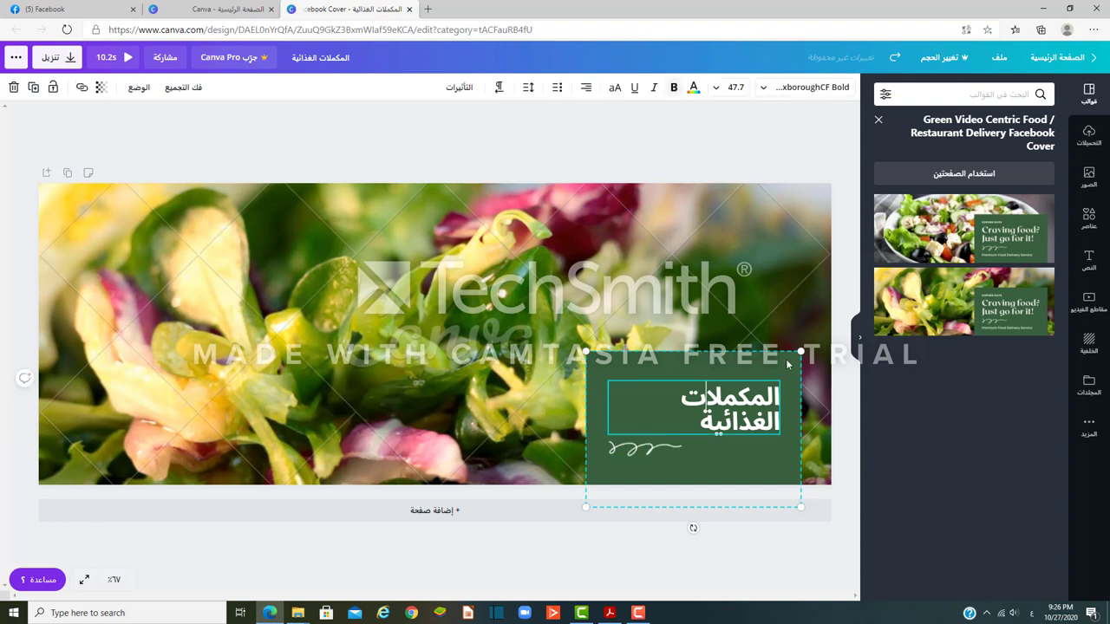
left_click_drag(789, 359, 787, 330)
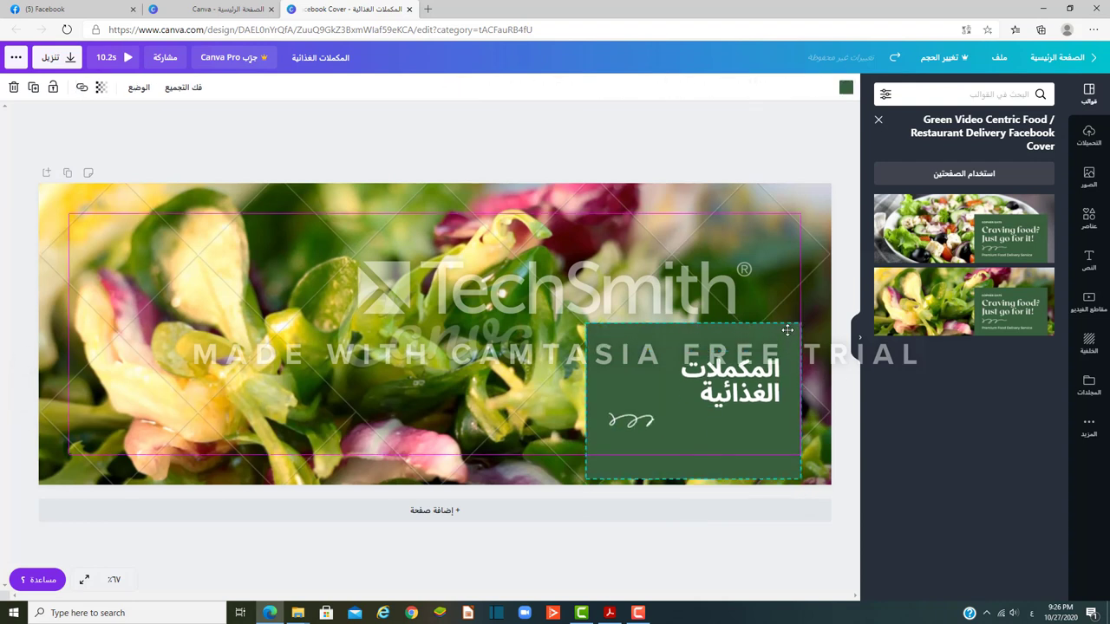
left_click(755, 373)
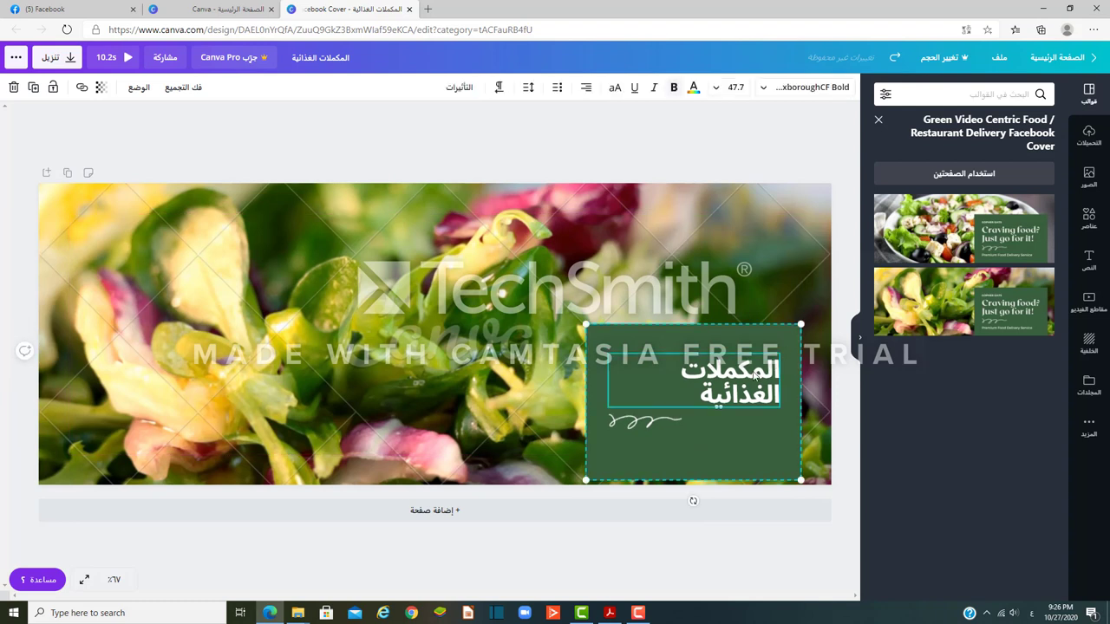
left_click(716, 89)
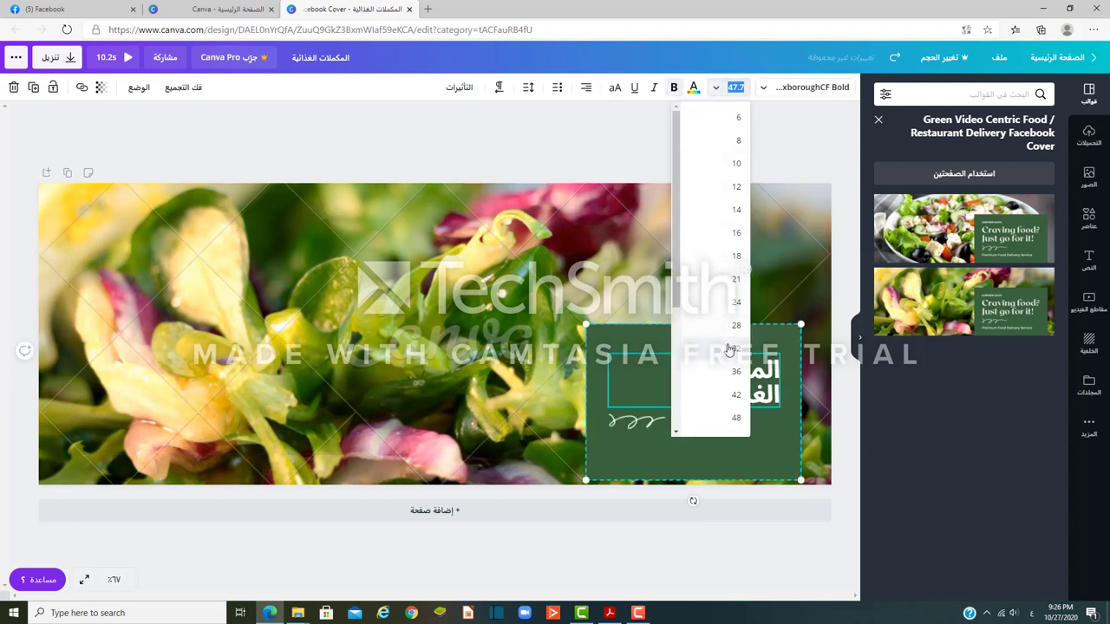
left_click(734, 372)
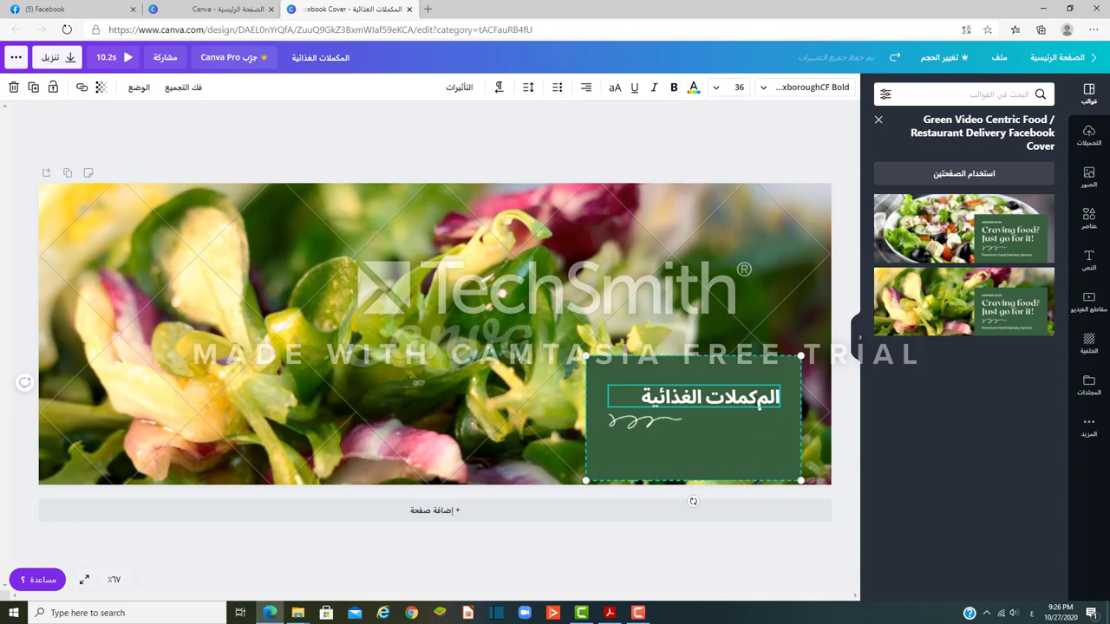
Step: Correct the title's first word to المكملات, then move the green box top-right and shrink it
key("ctrl+shift+Left")
type("ال")
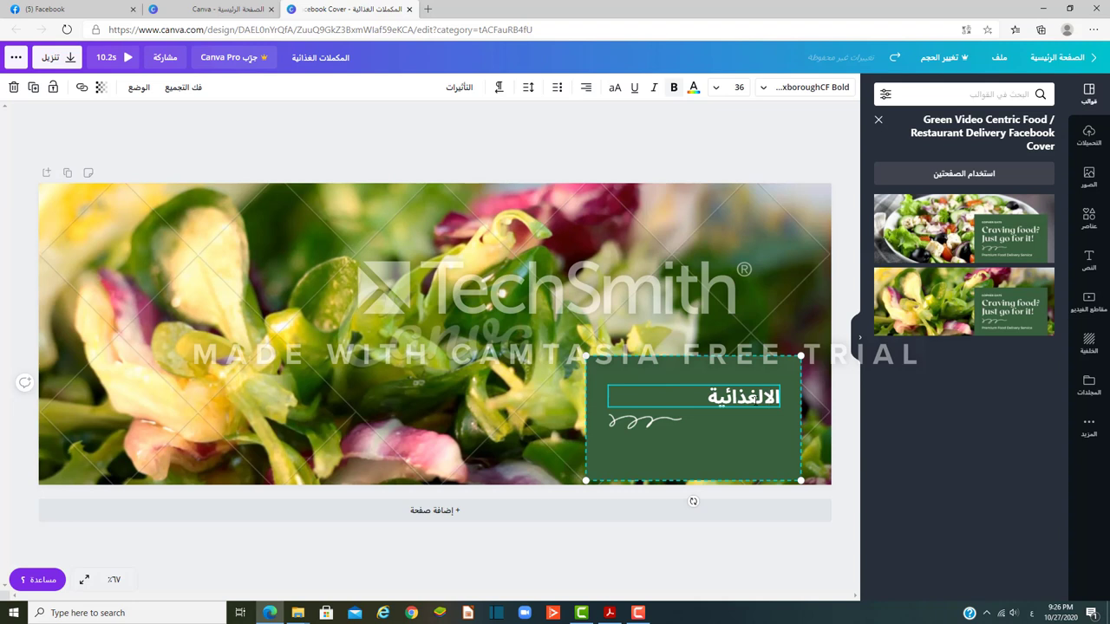
type("م")
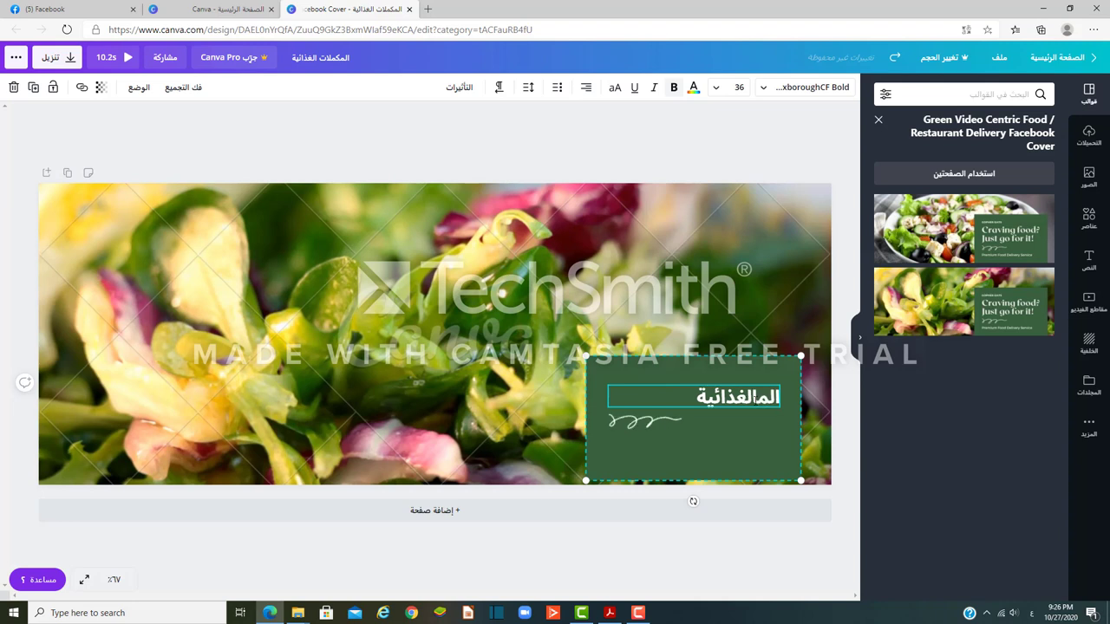
type("كلات")
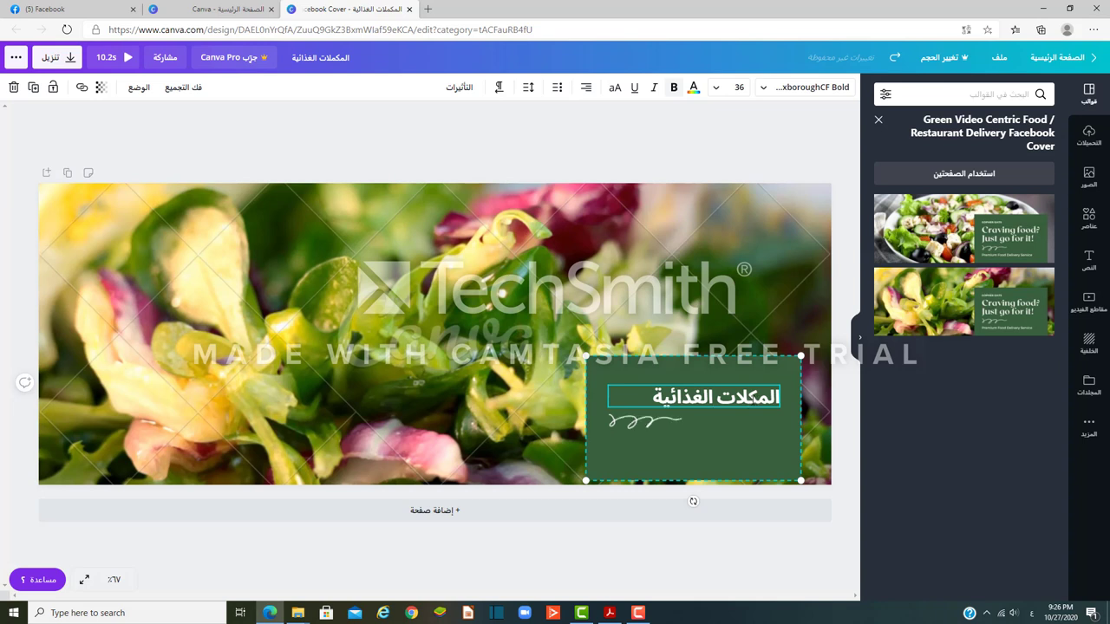
type("م")
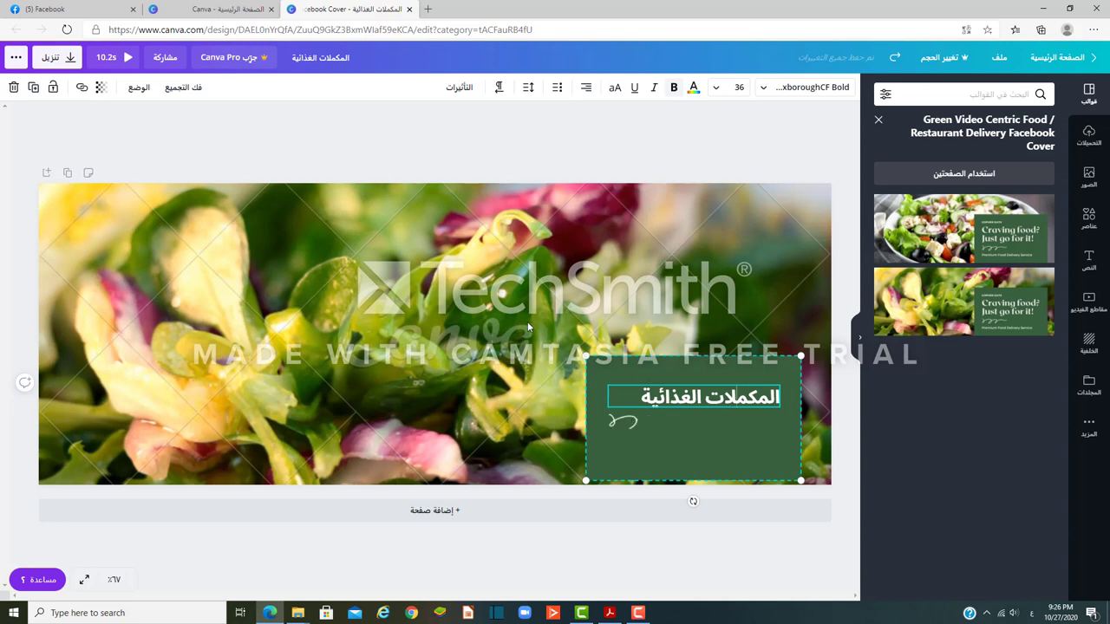
left_click_drag(659, 357, 690, 189)
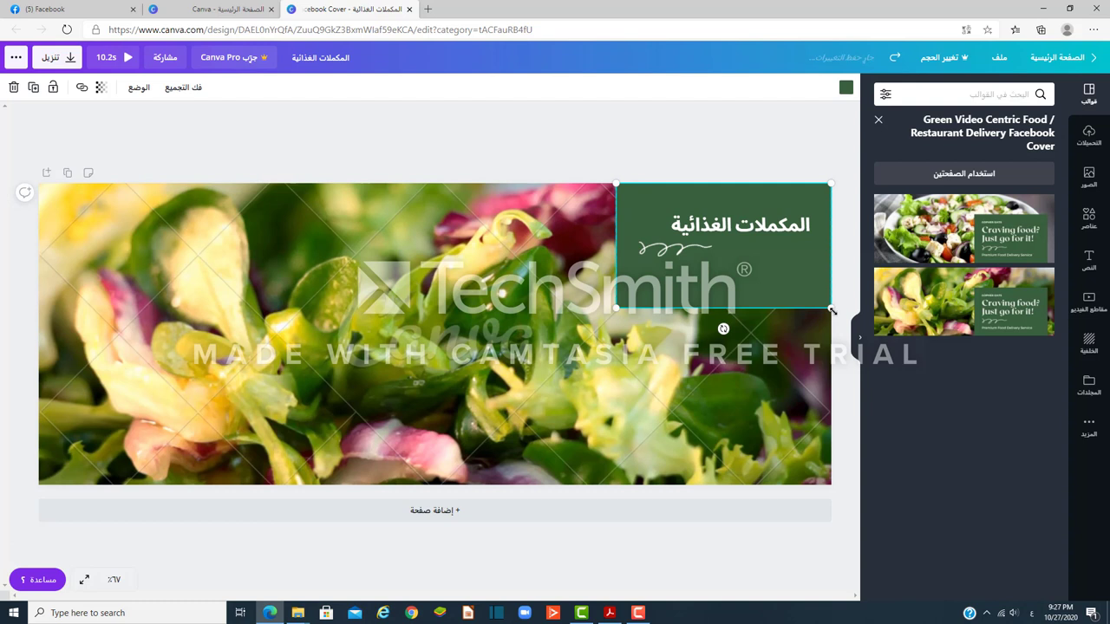
left_click_drag(833, 309, 781, 219)
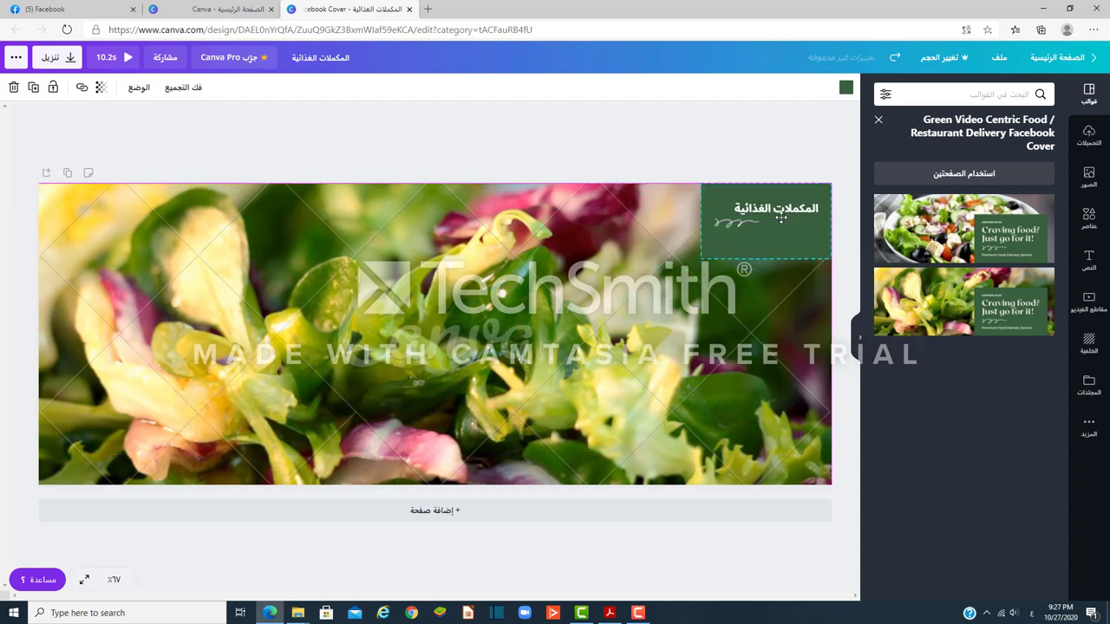
Step: Download the cover as a PNG file and dismiss the Canva Pro promo
left_click(716, 306)
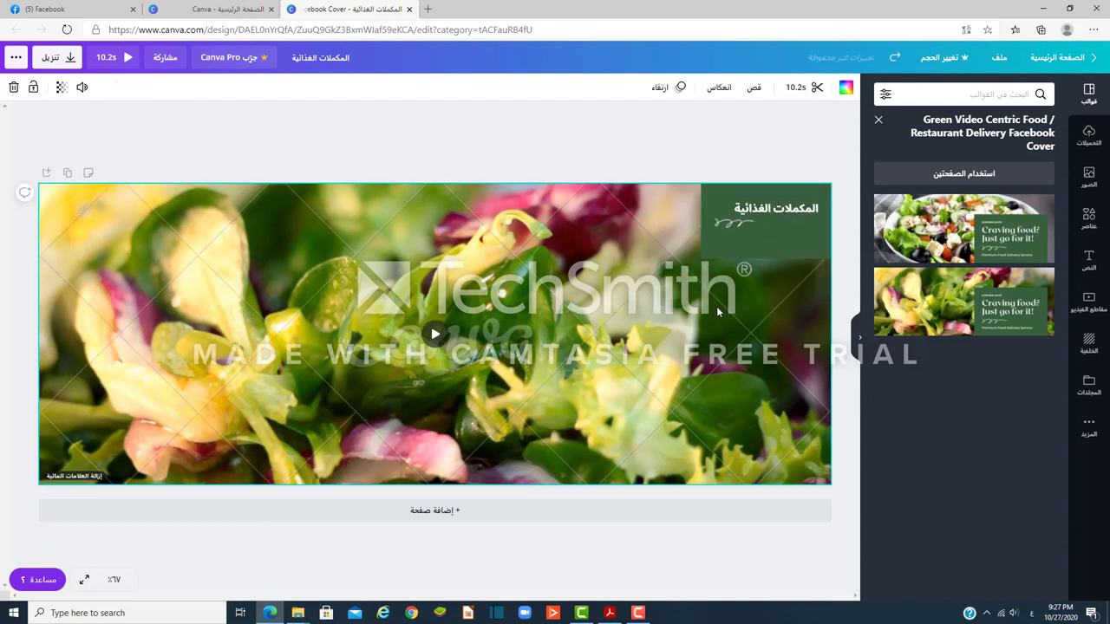
left_click(61, 59)
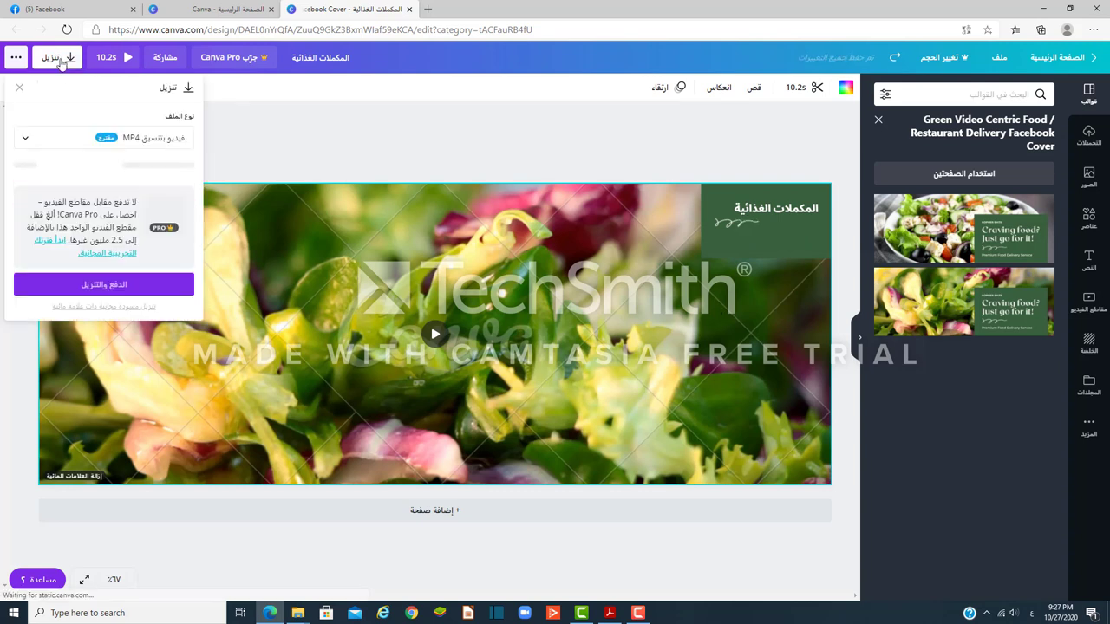
left_click(144, 141)
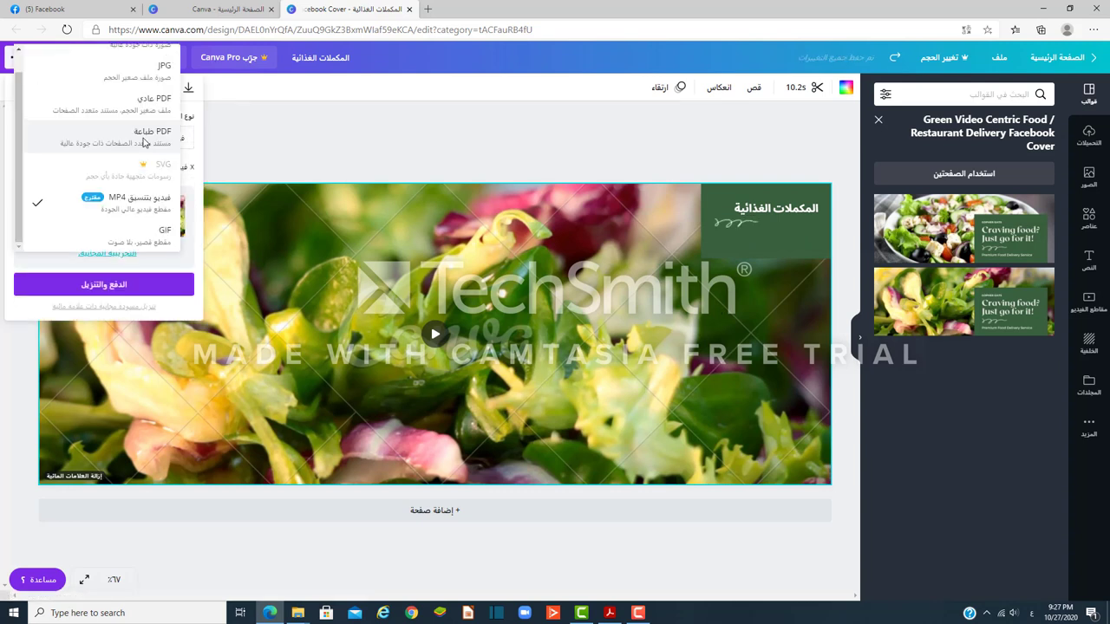
left_click(144, 75)
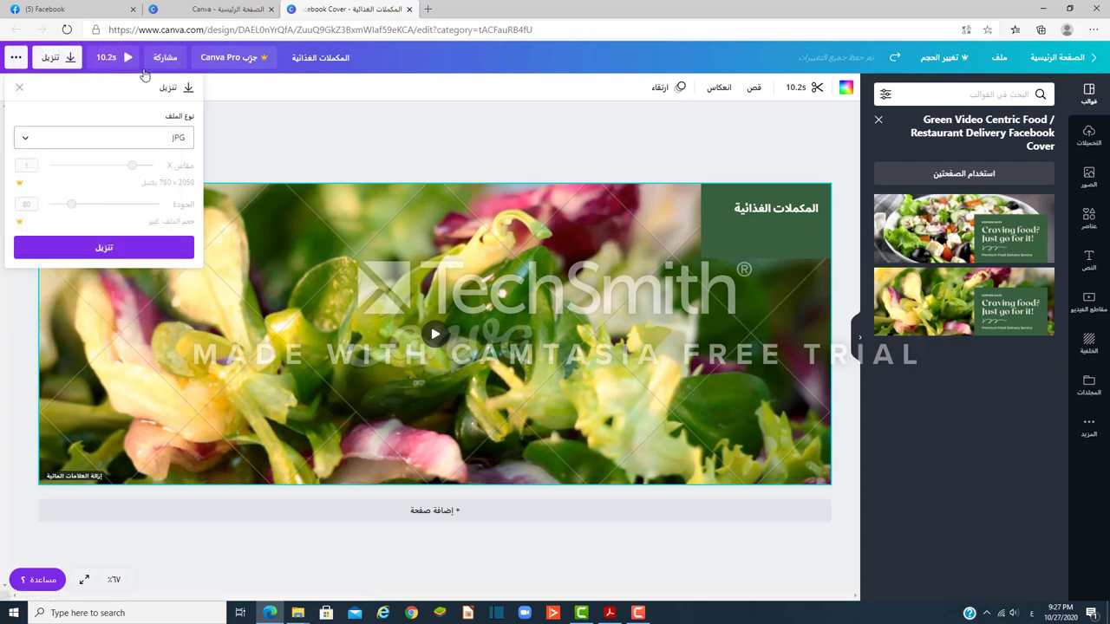
left_click(166, 141)
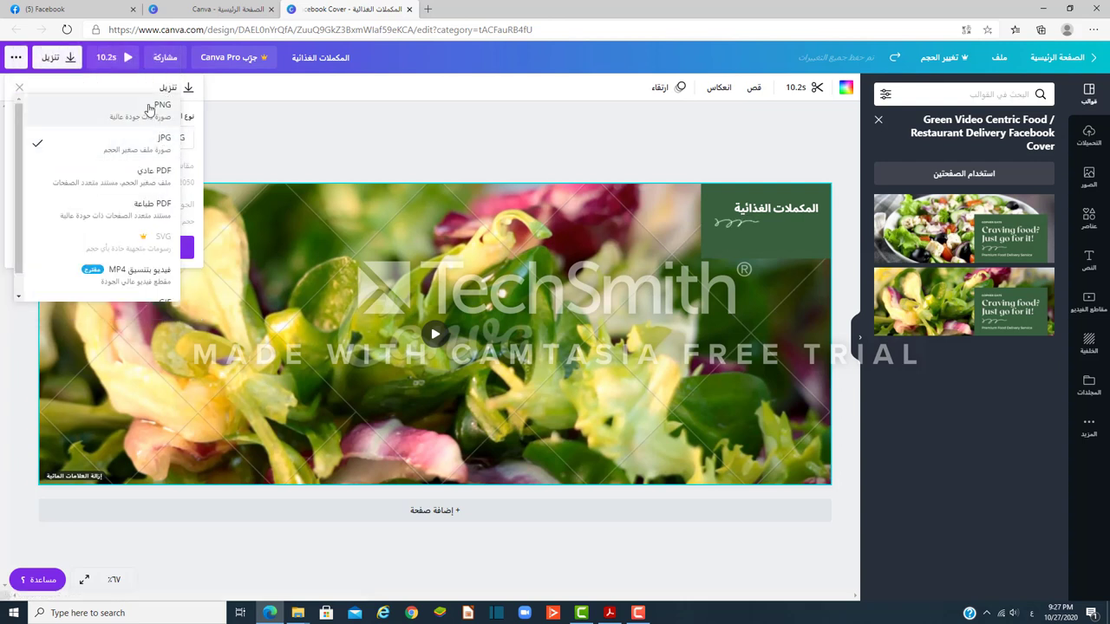
left_click(149, 111)
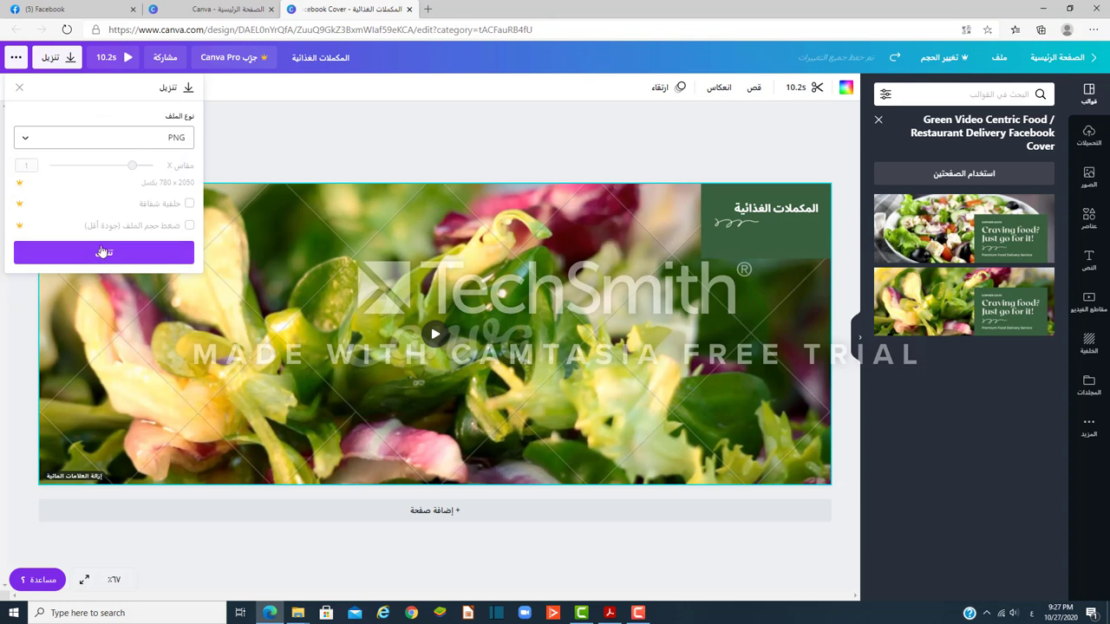
left_click(103, 253)
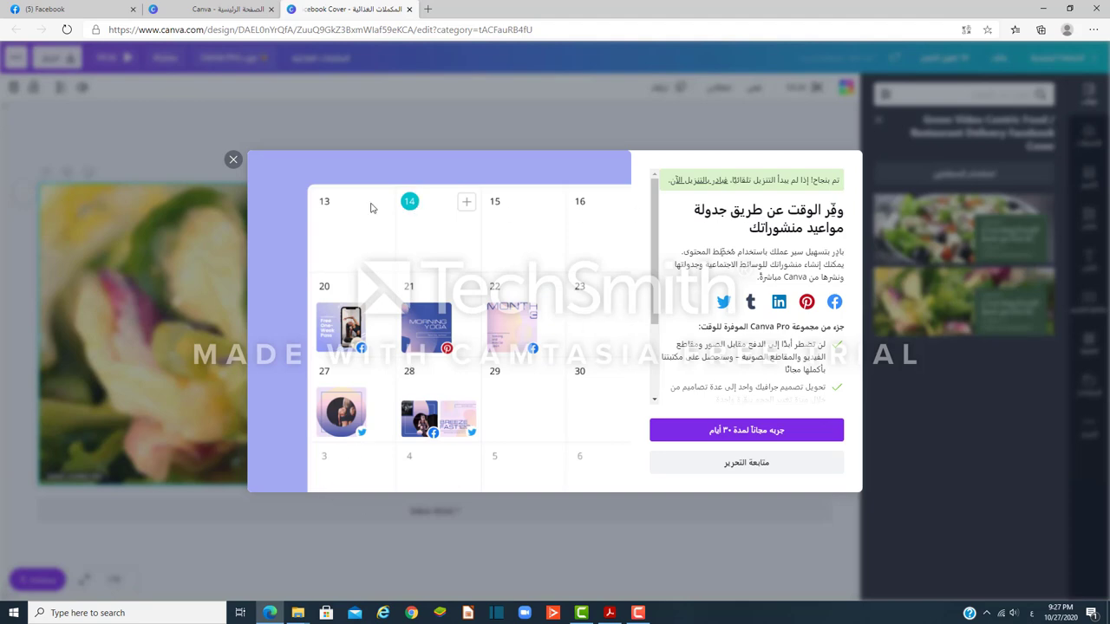
left_click(232, 162)
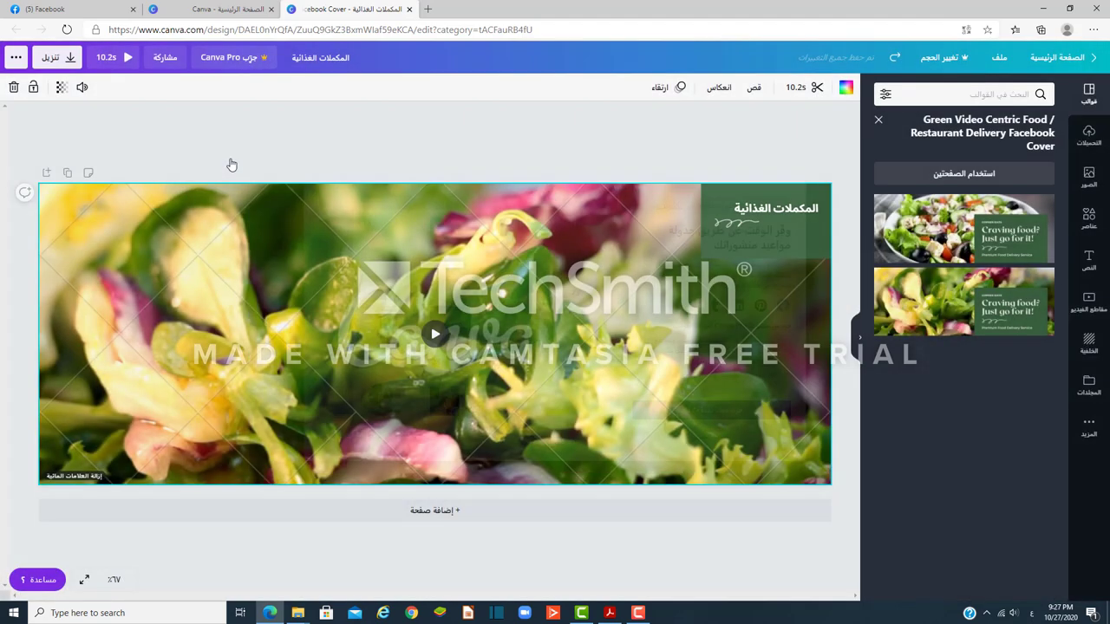
Step: Upload today's المكملات الغذائية image from Downloads as the Facebook Page's cover photo
left_click(52, 8)
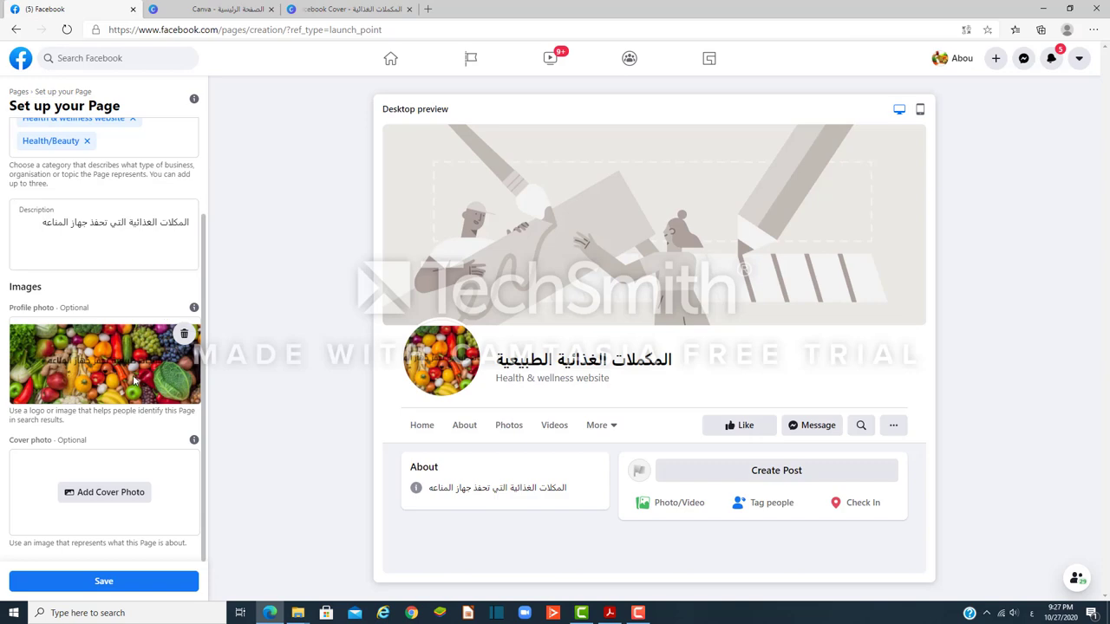
left_click(111, 493)
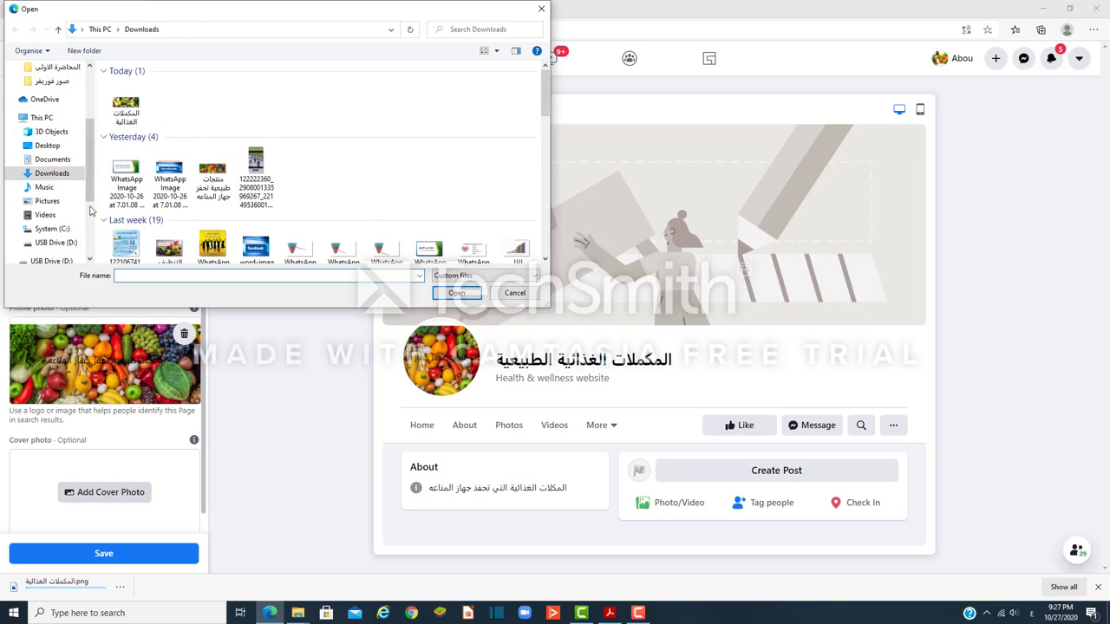
left_click(52, 158)
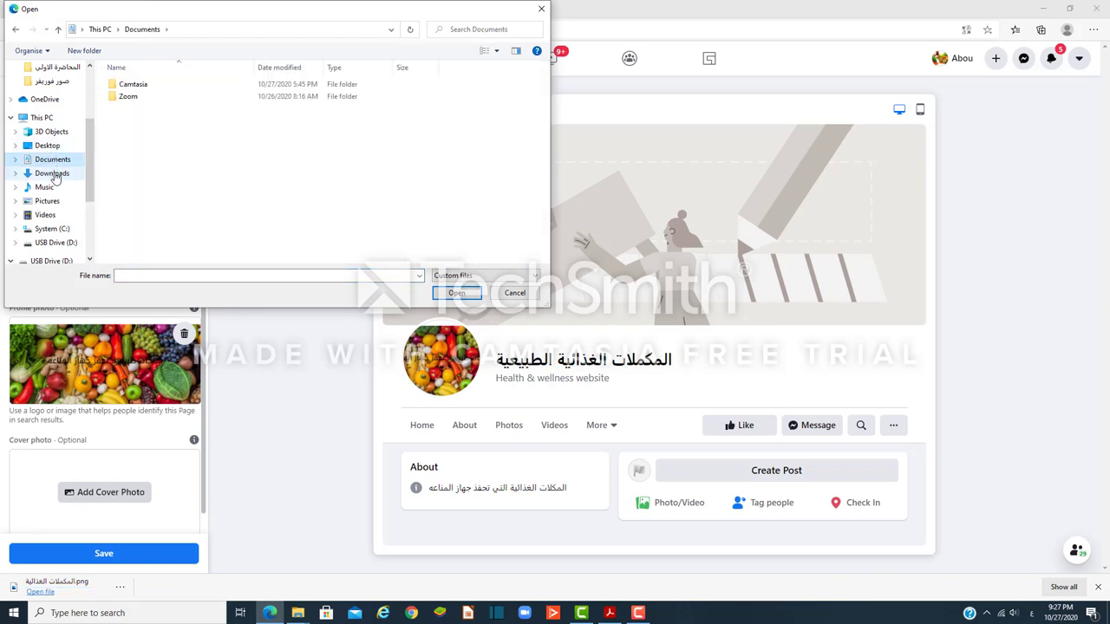
left_click(52, 173)
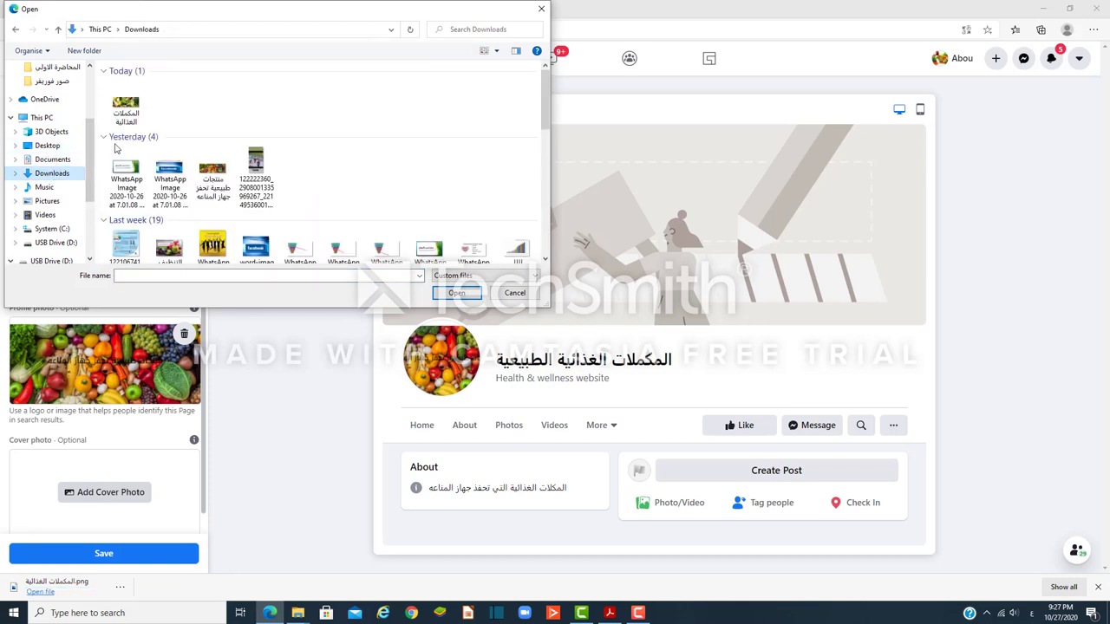
left_click(126, 105)
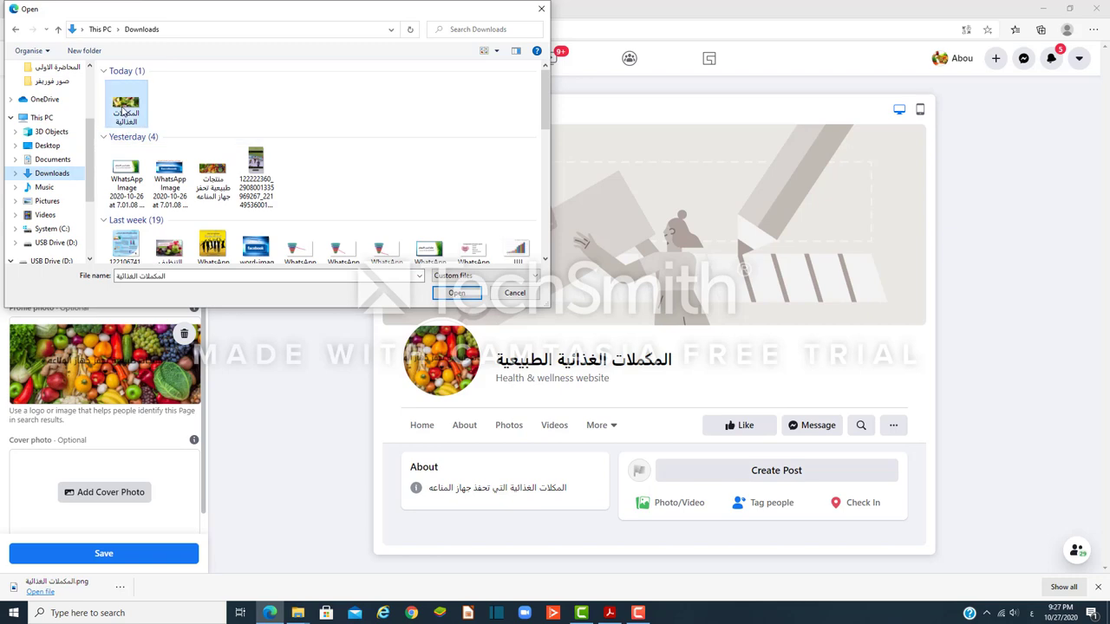
left_click(452, 295)
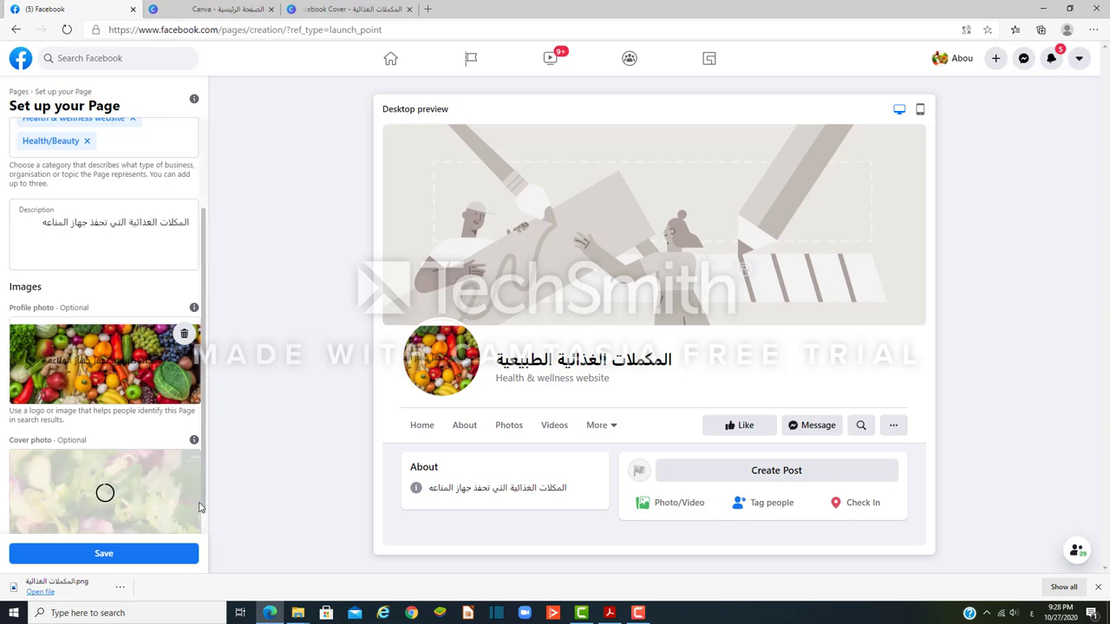
Step: Reposition the salad cover photo within its frame and save the Page setup
scroll(197, 508, "down", 1)
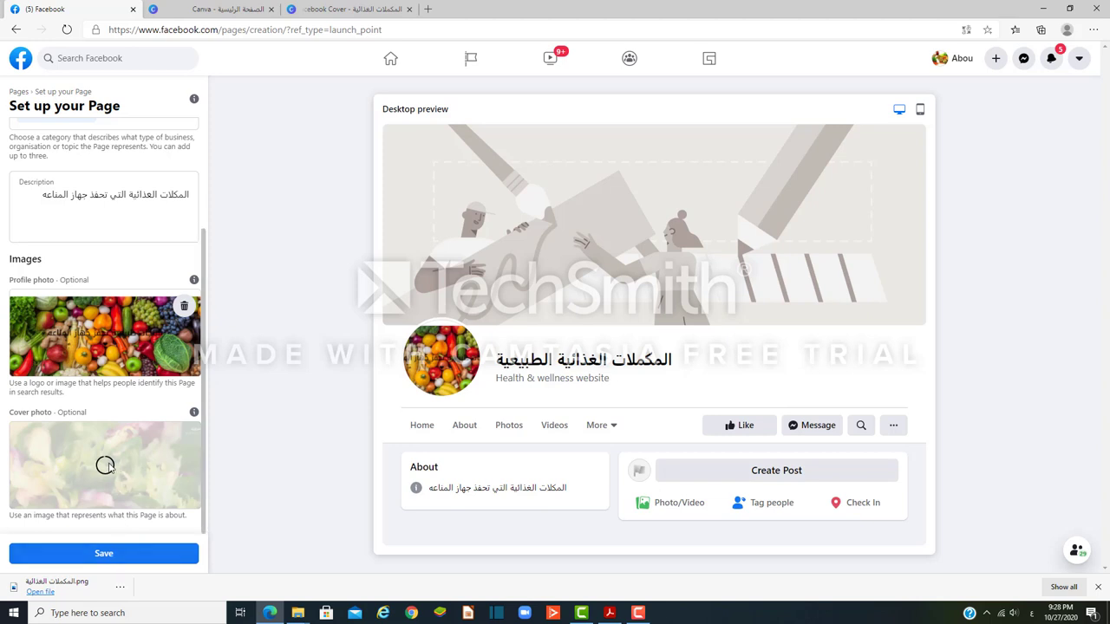
left_click_drag(199, 309, 200, 182)
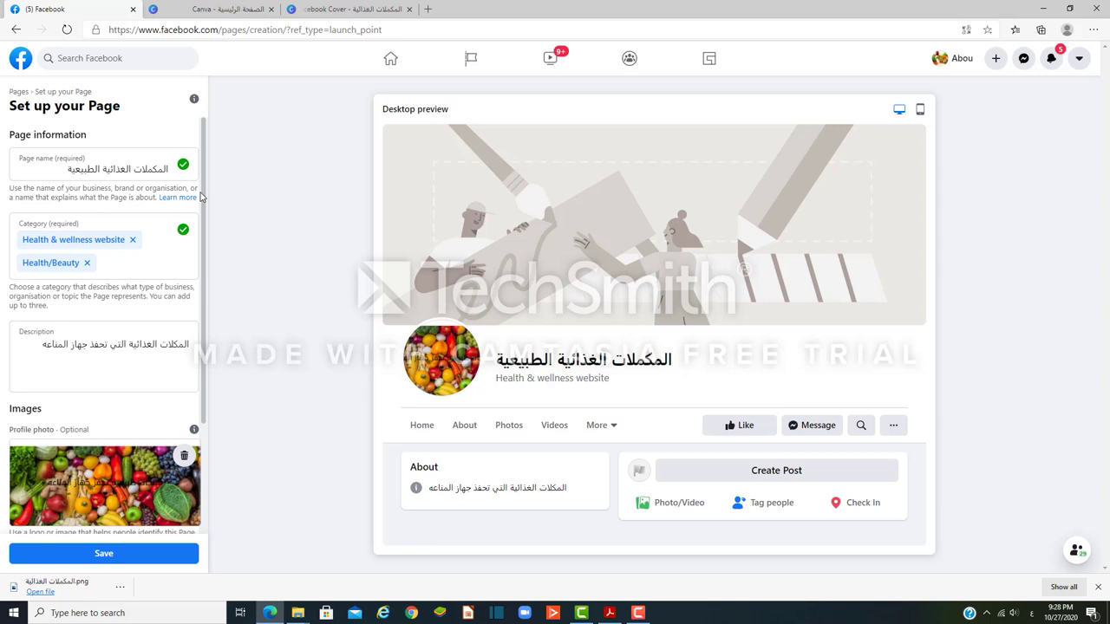
scroll(200, 198, "down", 2)
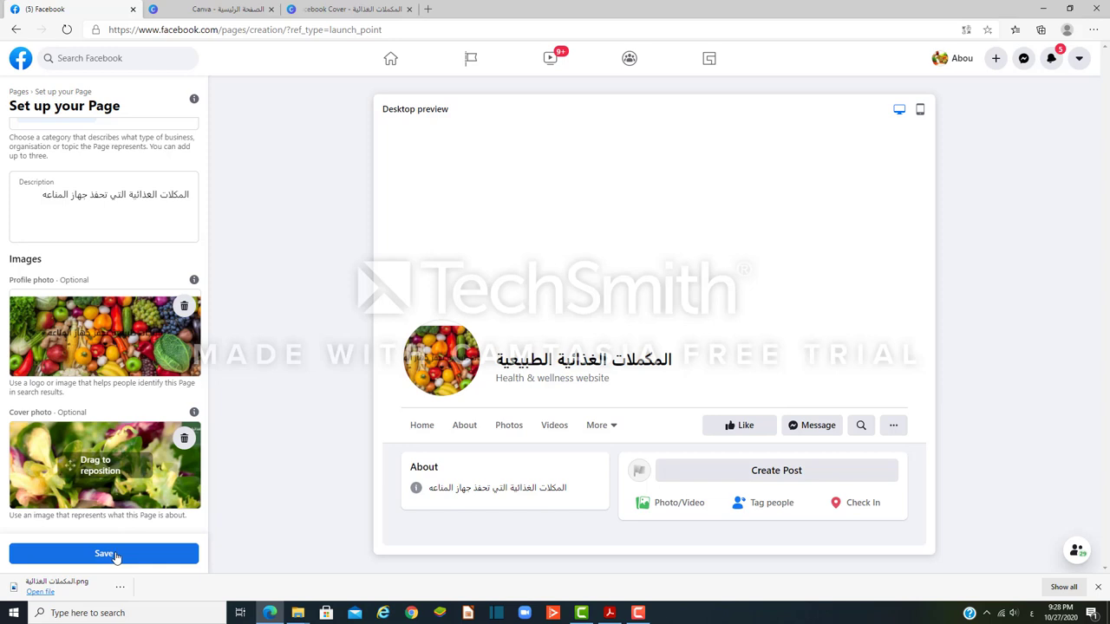
left_click_drag(96, 460, 52, 467)
left_click_drag(132, 483, 17, 462)
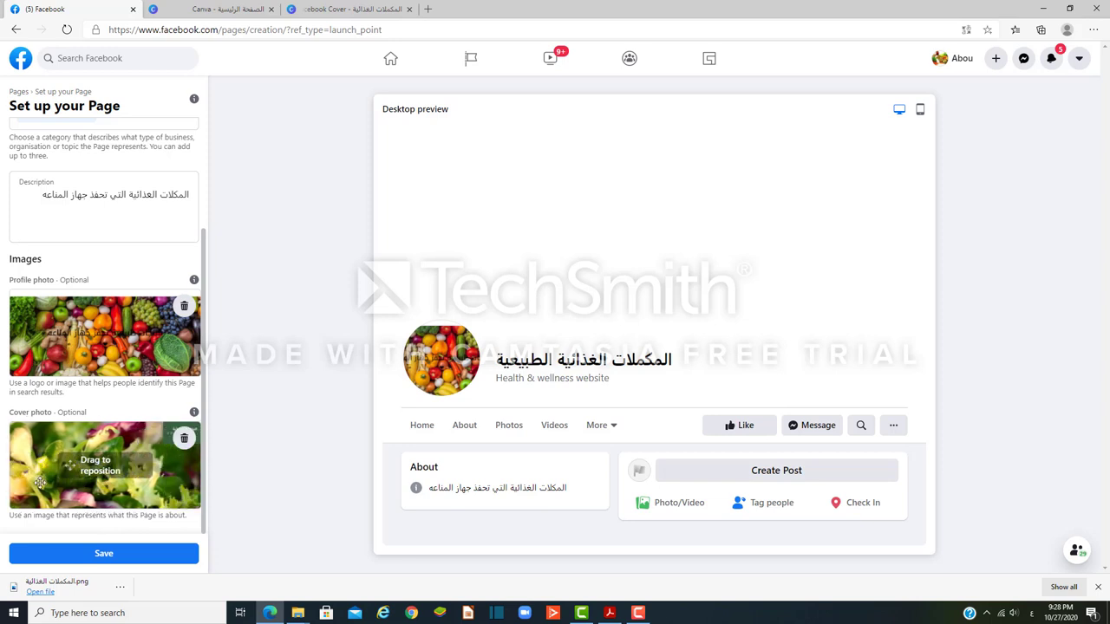
left_click(104, 556)
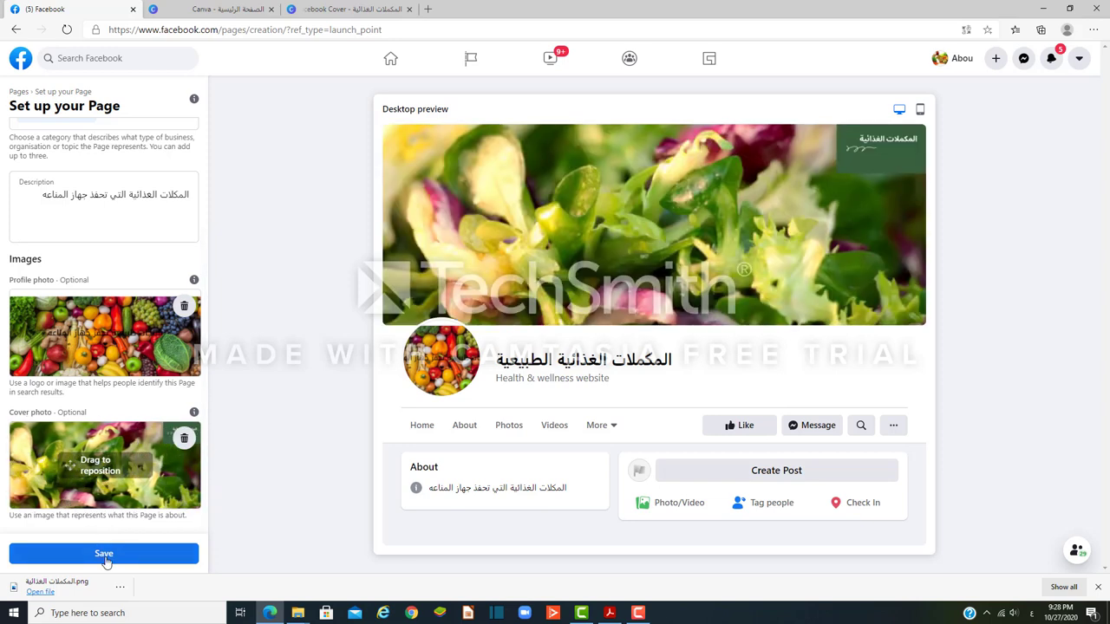
left_click(104, 557)
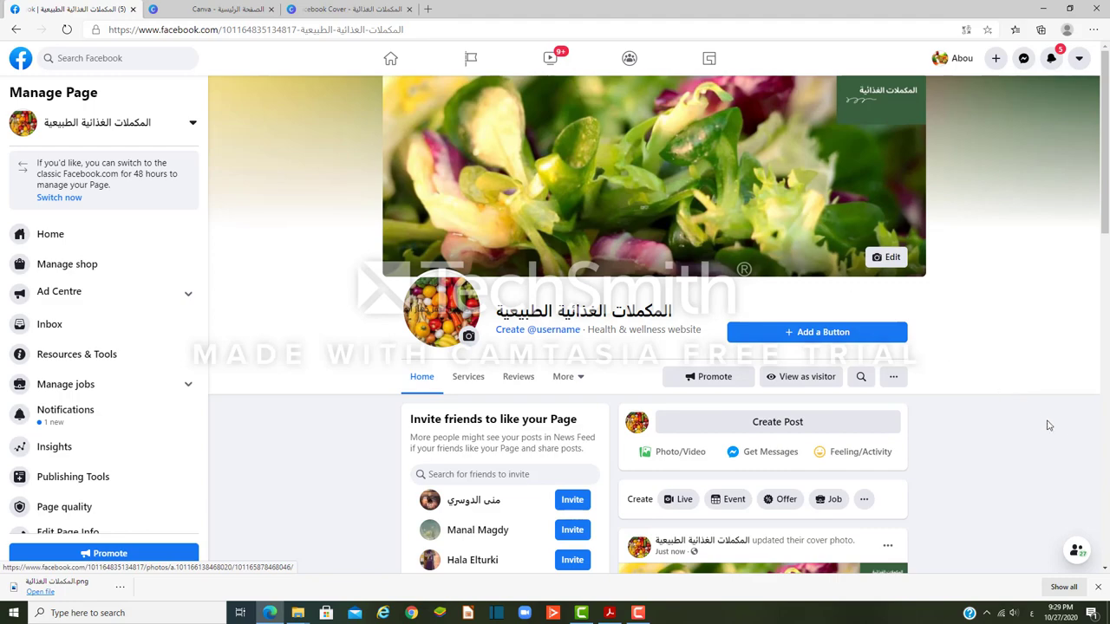
Step: Scroll the new Page and open Settings from the Manage Page sidebar
scroll(1038, 453, "down", 1)
scroll(1037, 452, "down", 5)
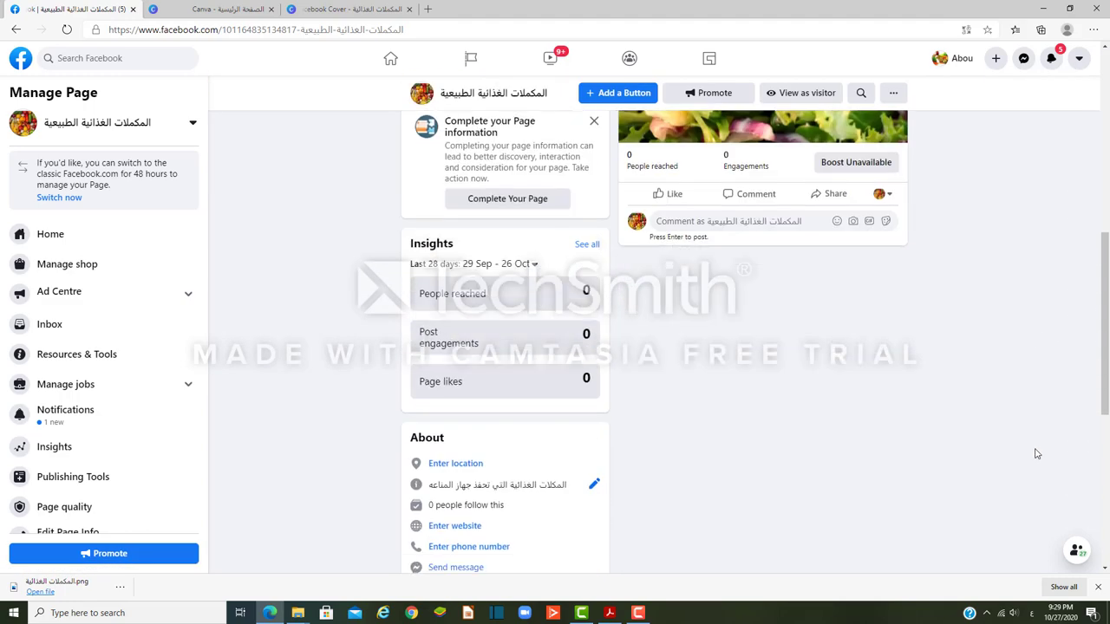
scroll(1035, 451, "up", 5)
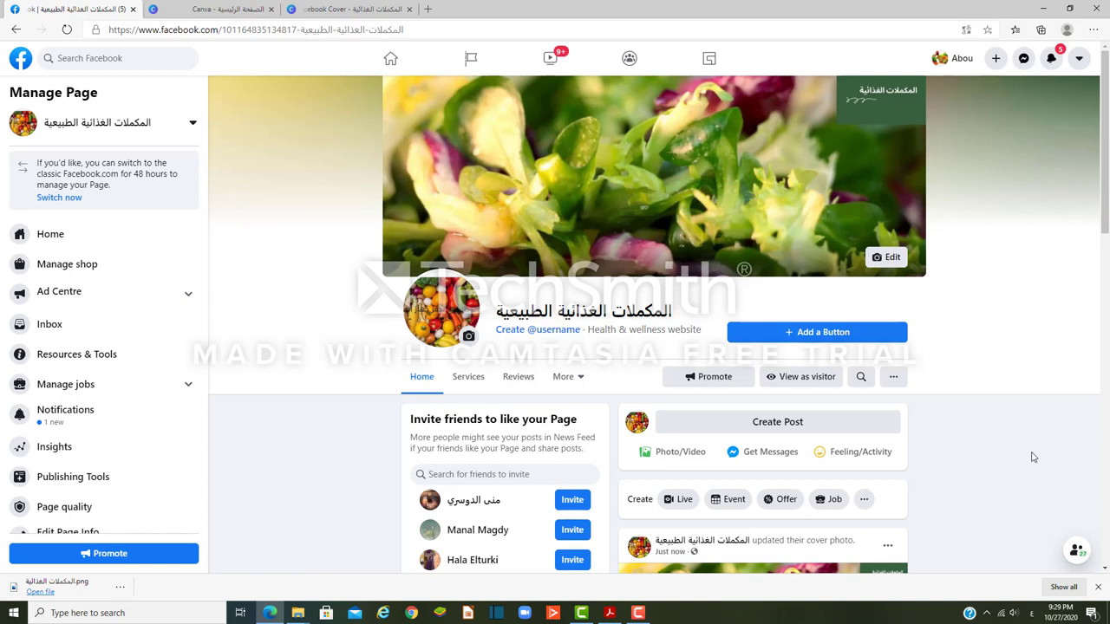
scroll(187, 405, "down", 1)
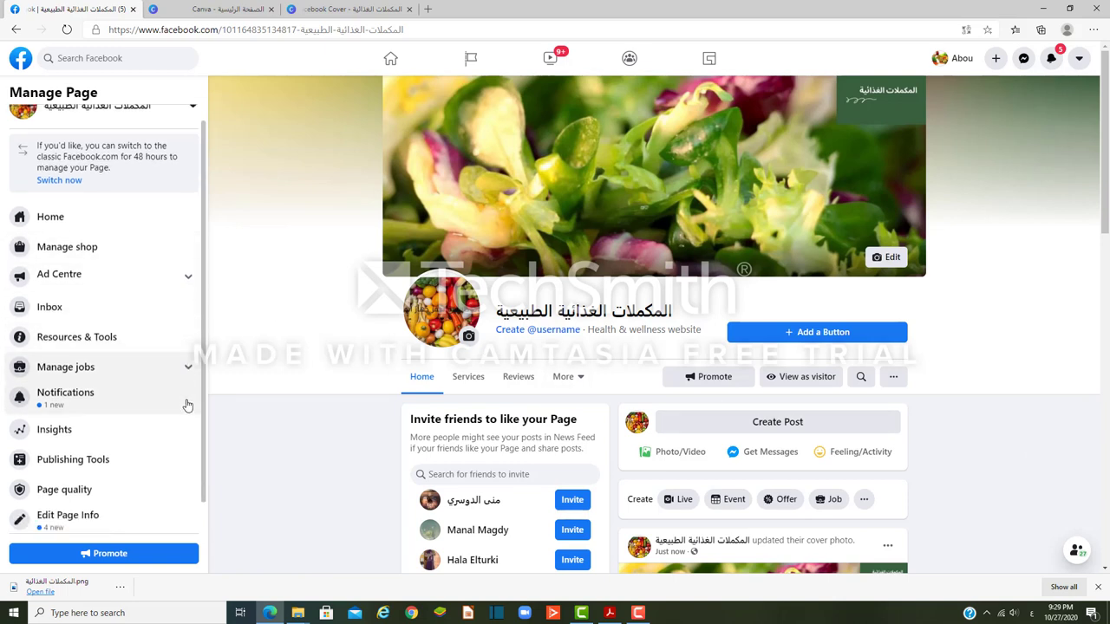
scroll(187, 405, "down", 1)
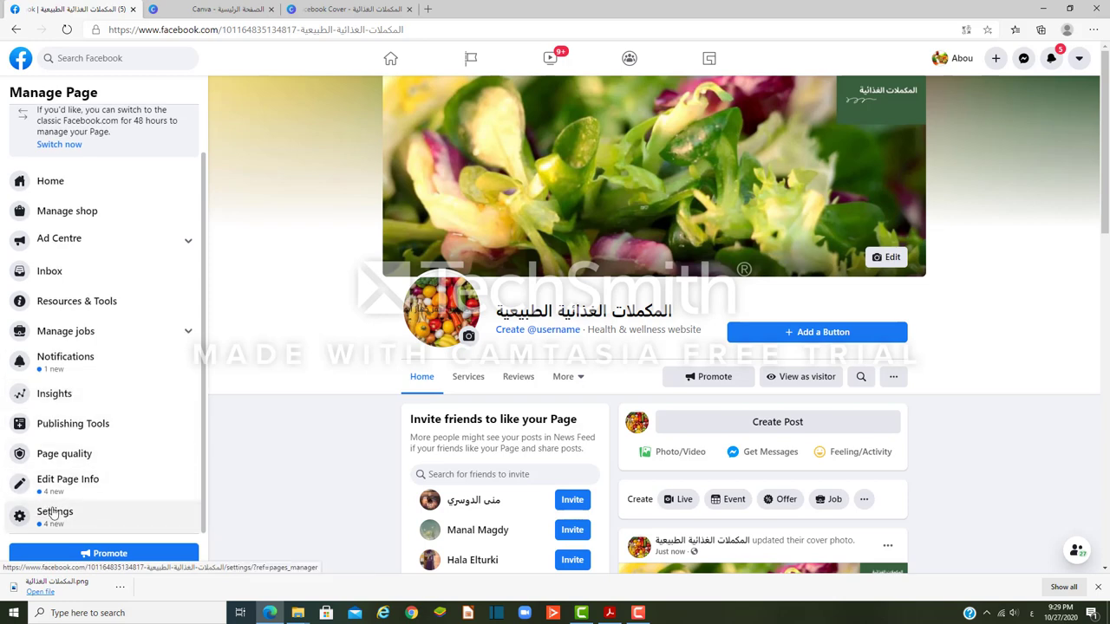
left_click(54, 512)
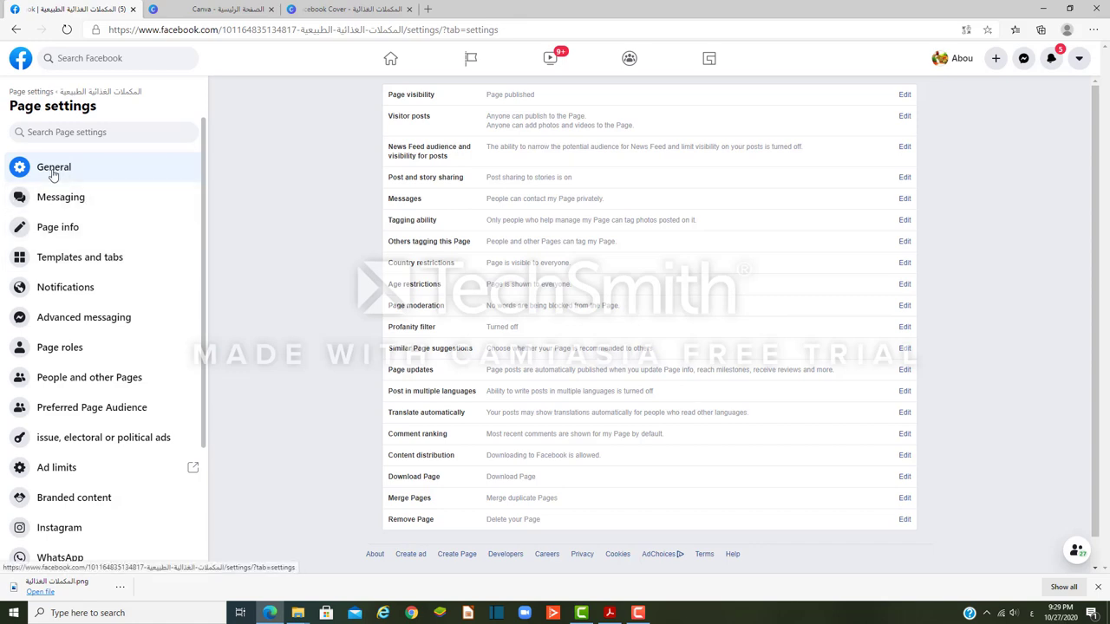
Step: Set Page visibility to unpublished, giving 'Additional content' still needed as the reason
left_click(53, 171)
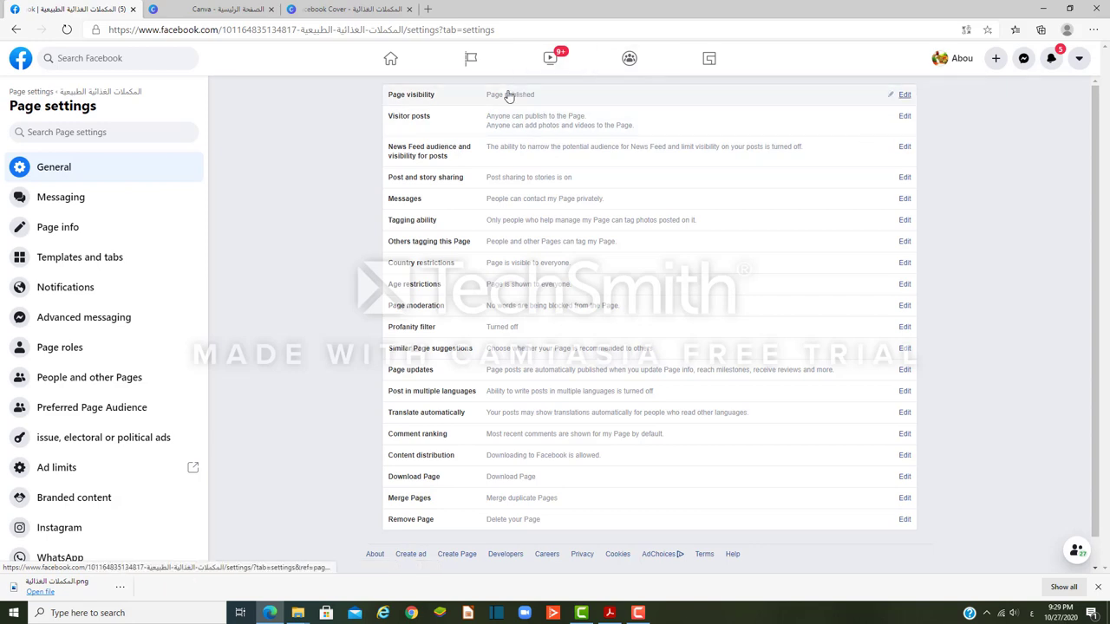
left_click(905, 95)
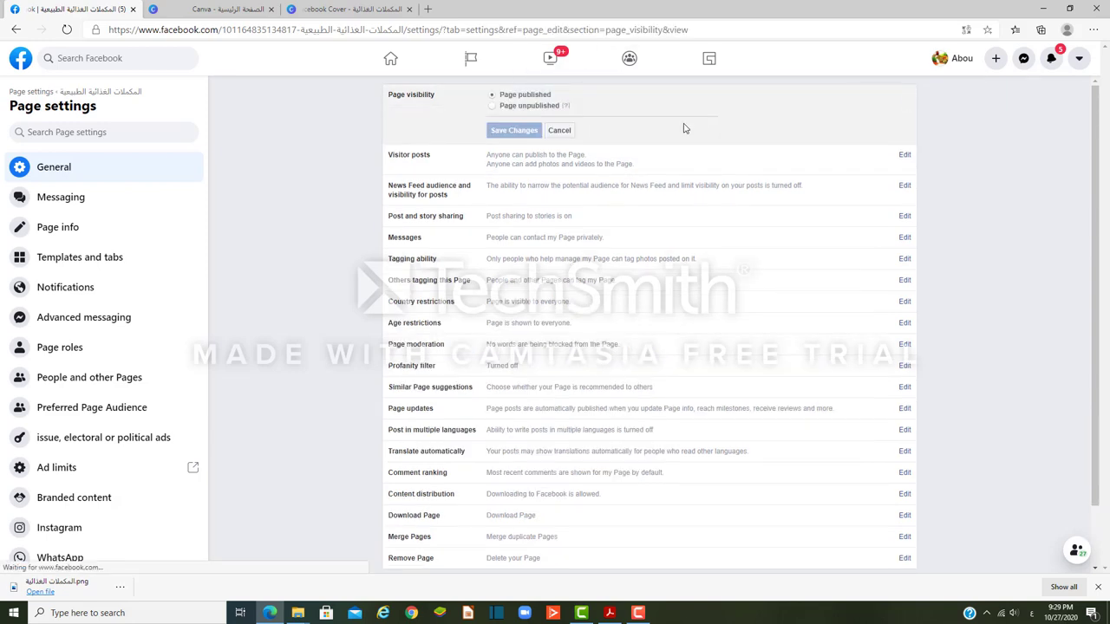
left_click(493, 106)
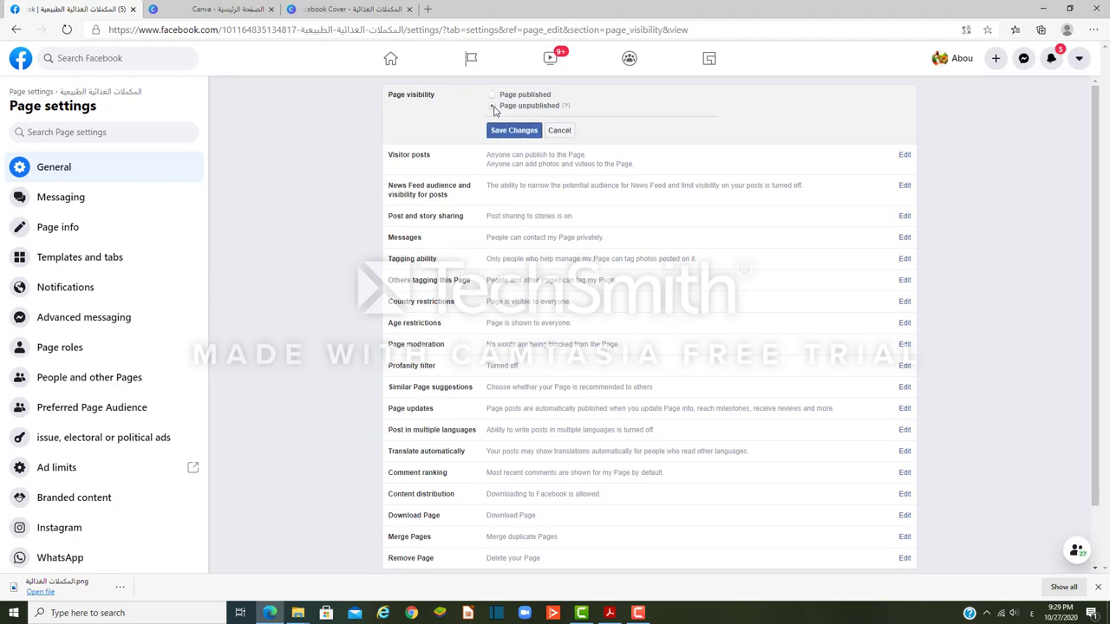
left_click(512, 133)
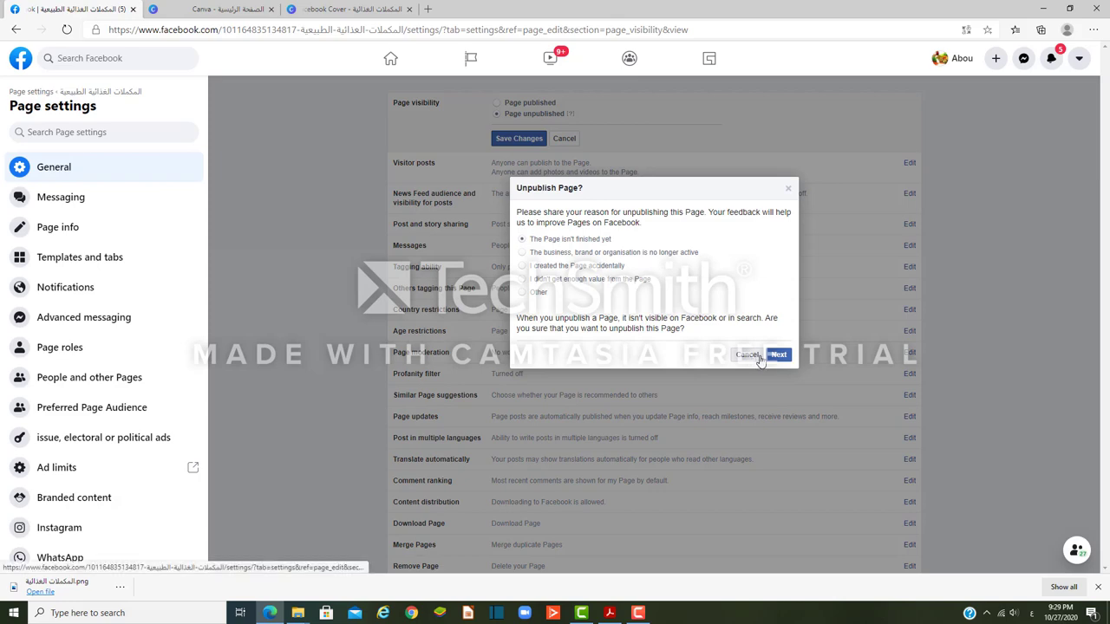
left_click(778, 356)
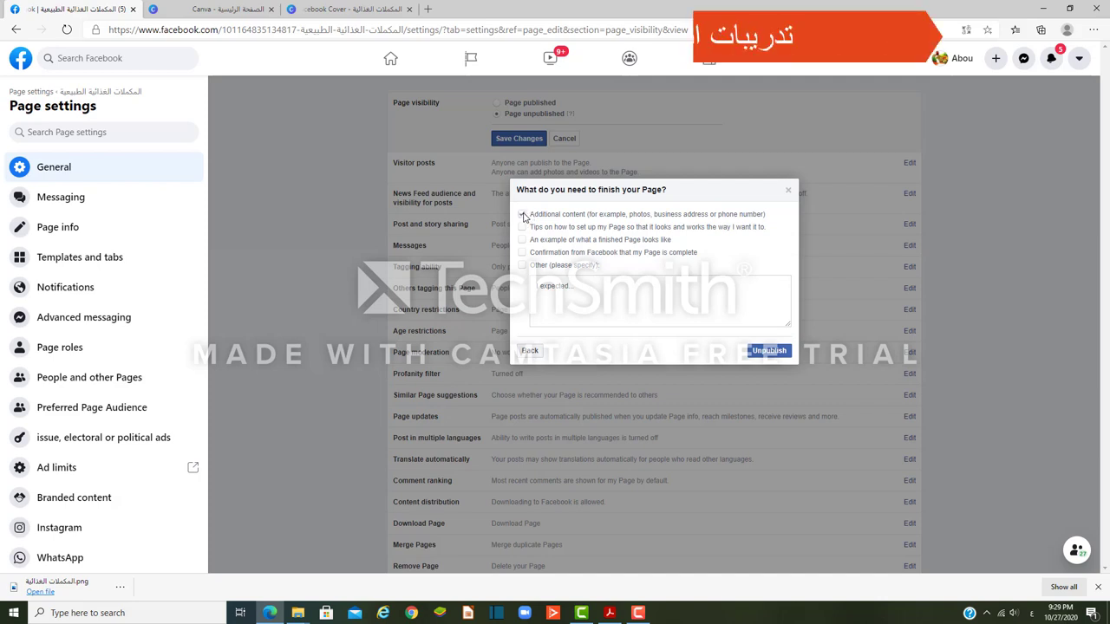
left_click(523, 215)
left_click(776, 354)
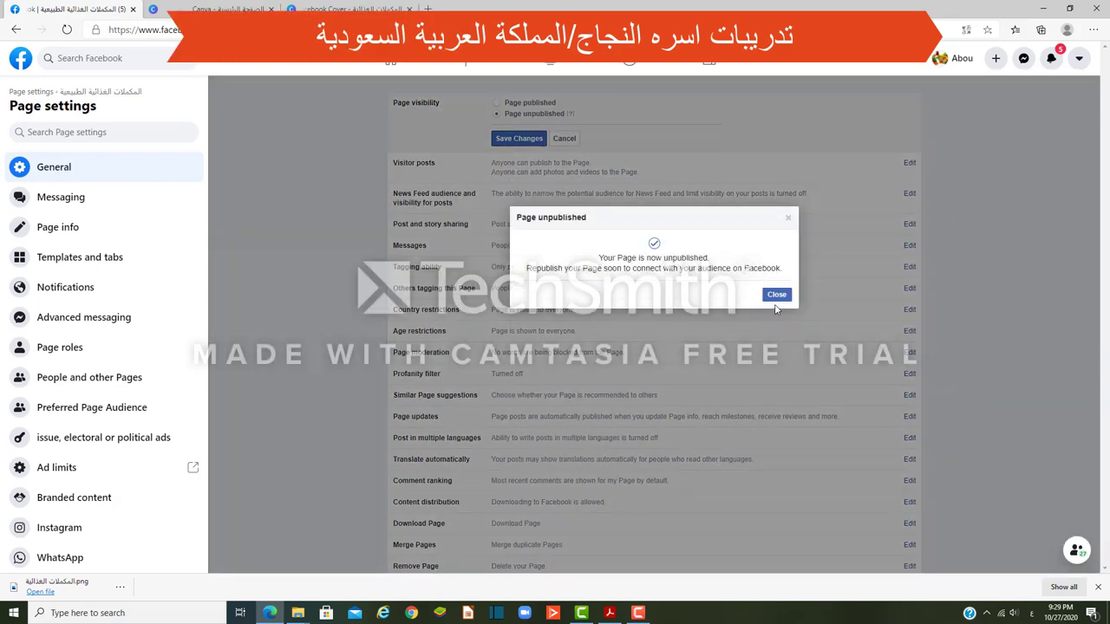
left_click(776, 298)
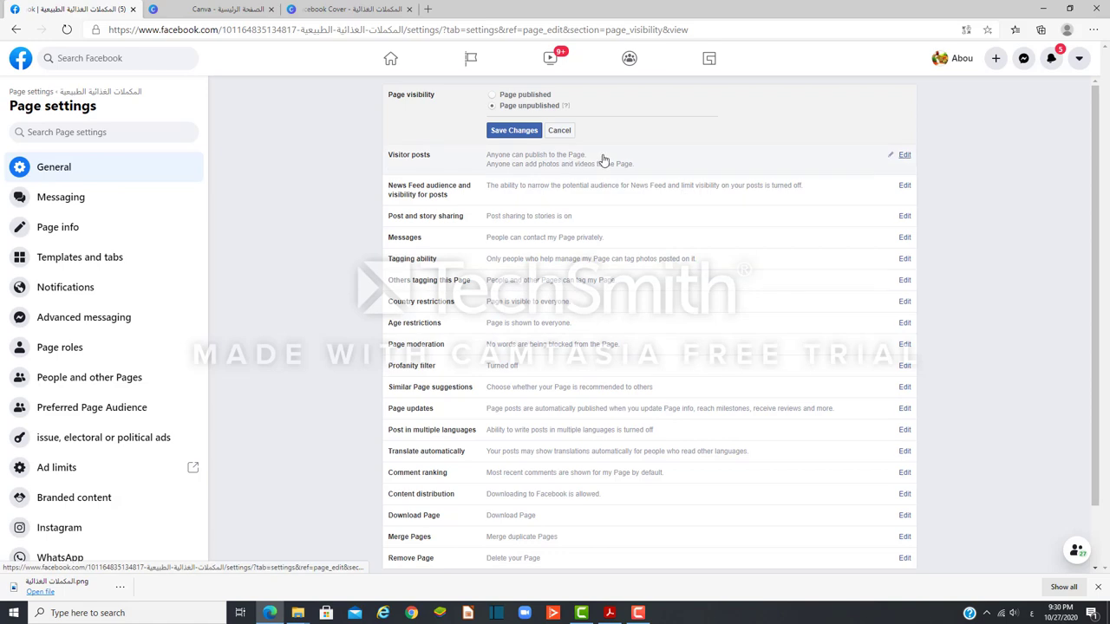
Step: Edit Visitor posts, toggling Disable posts then reselecting Allow visitors to publish posts
left_click(902, 157)
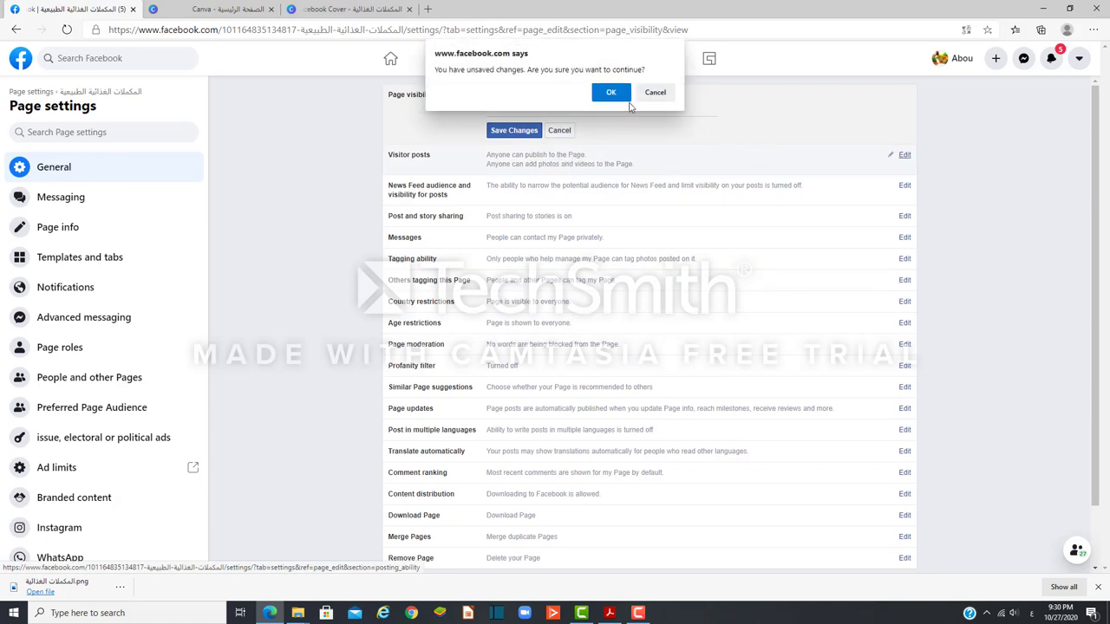
left_click(612, 93)
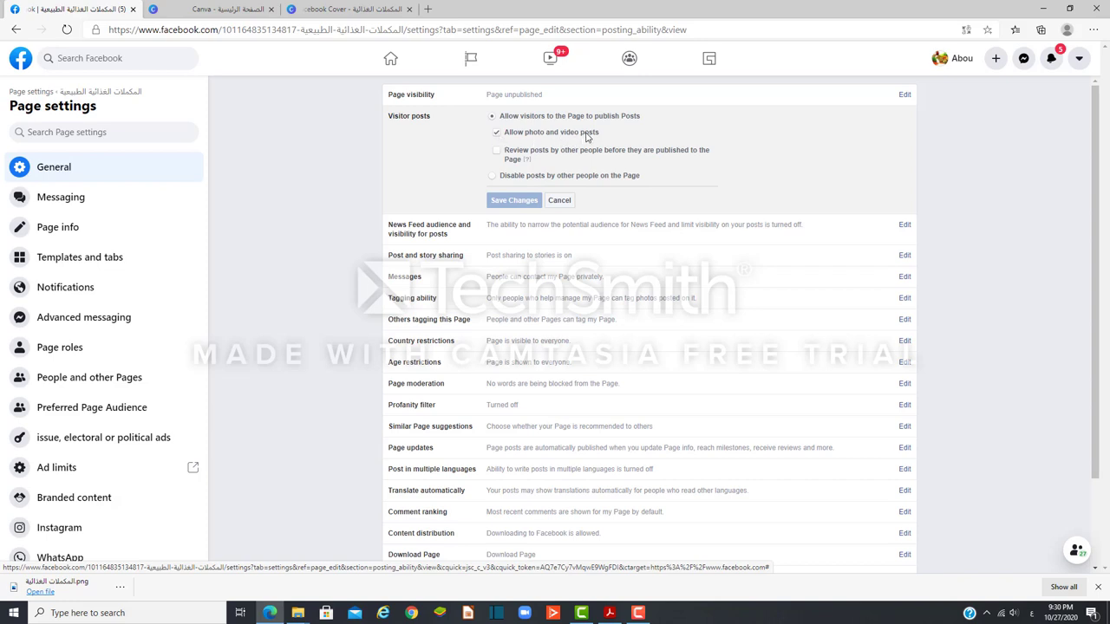
left_click(491, 176)
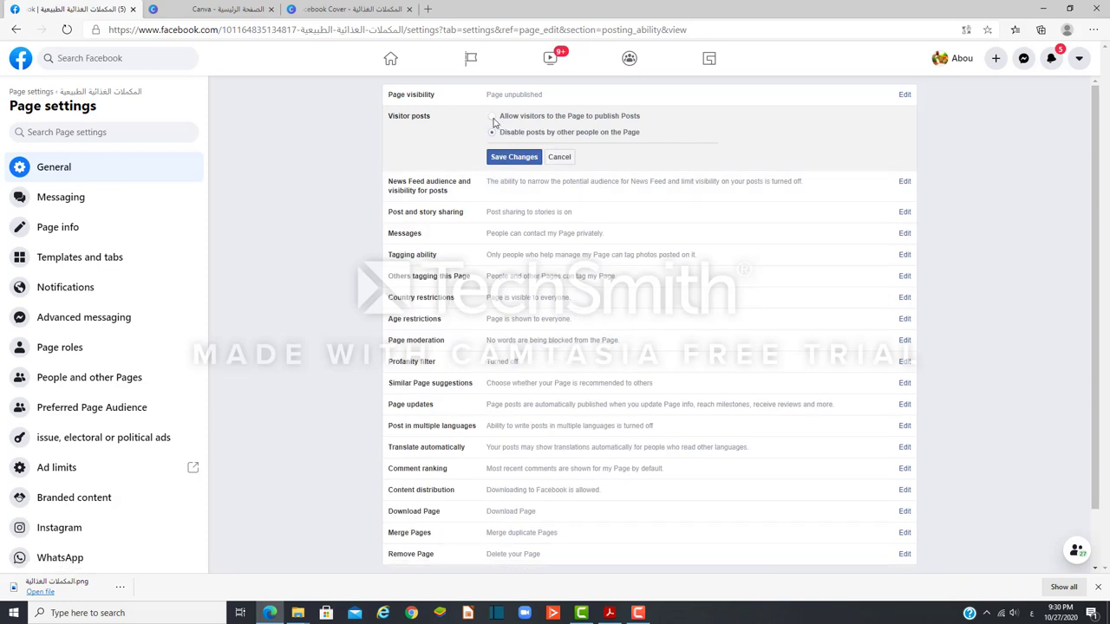
left_click(493, 119)
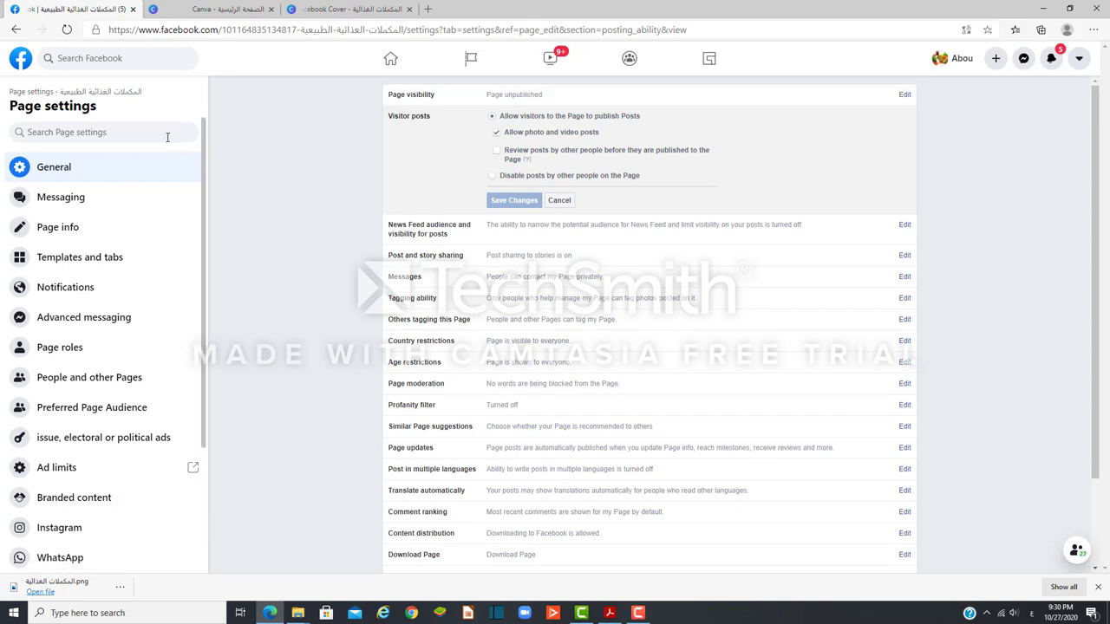
Step: Move between the Messaging and Page info settings sections, ending on Messaging
left_click(65, 203)
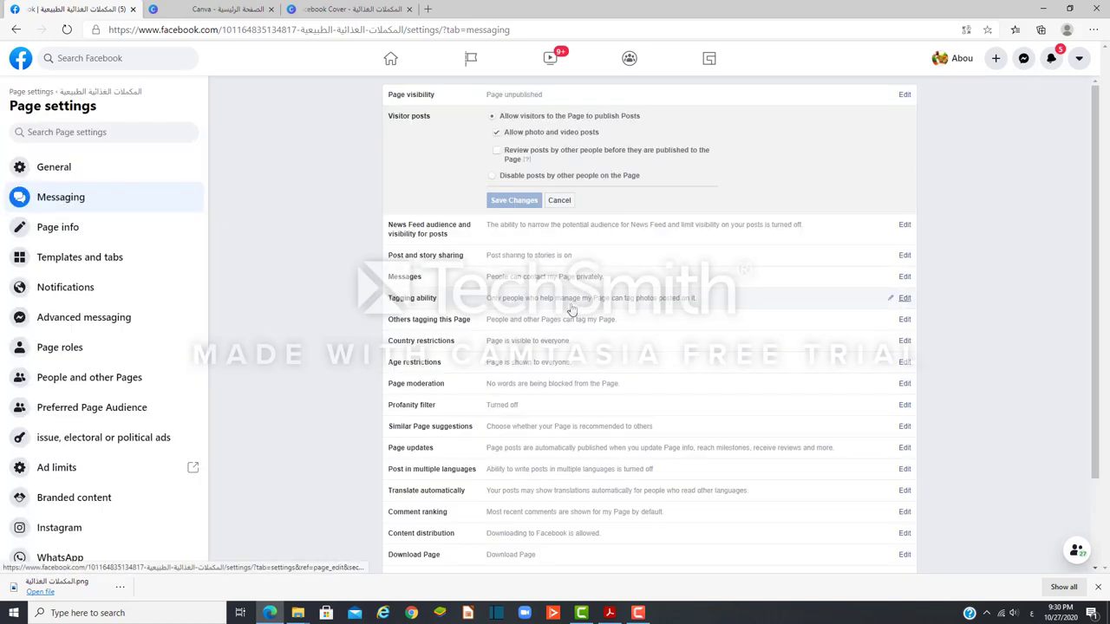
left_click(38, 200)
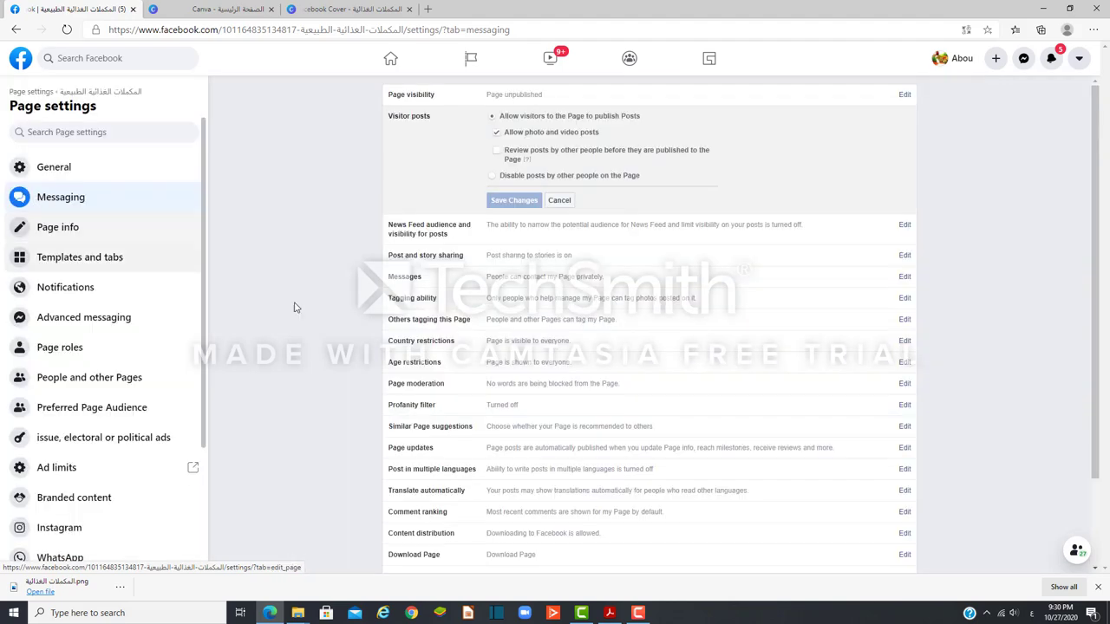
scroll(426, 384, "down", 2)
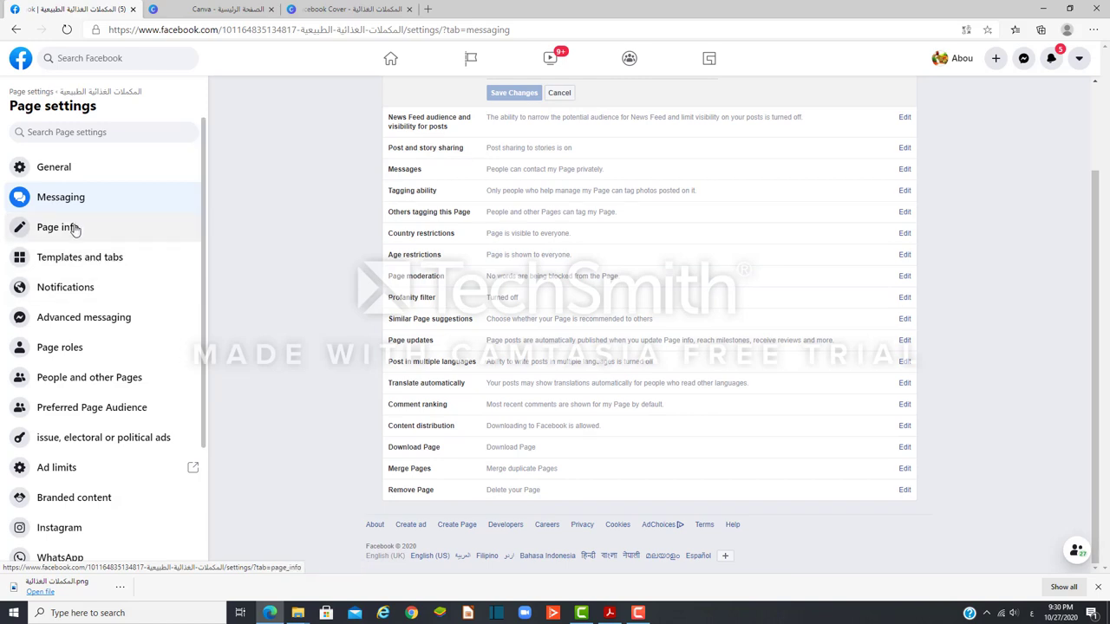
left_click(75, 229)
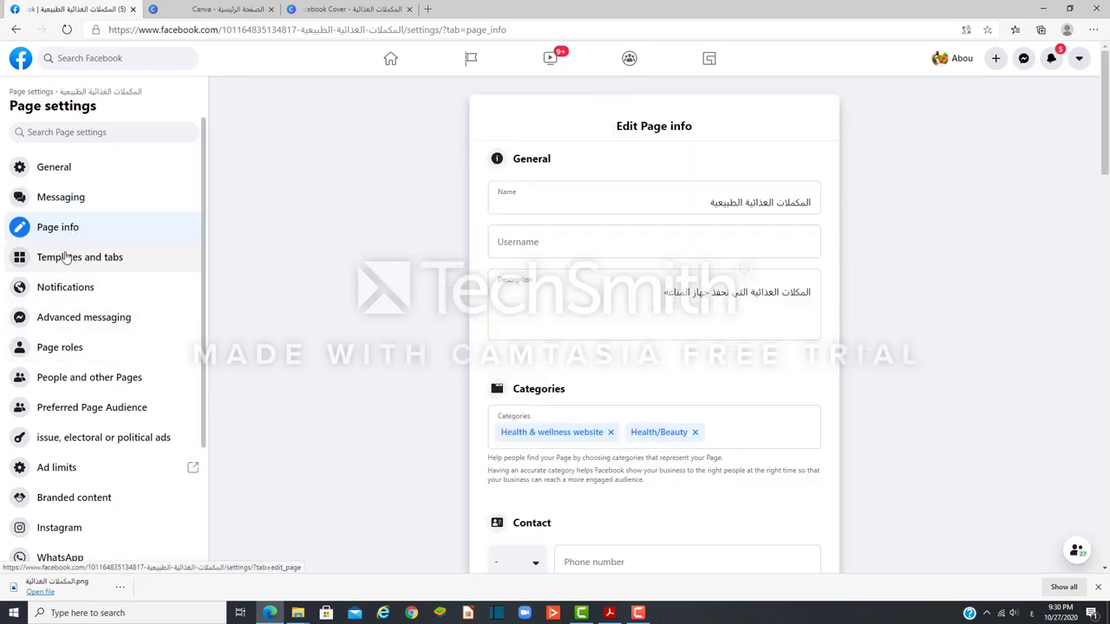
left_click(51, 207)
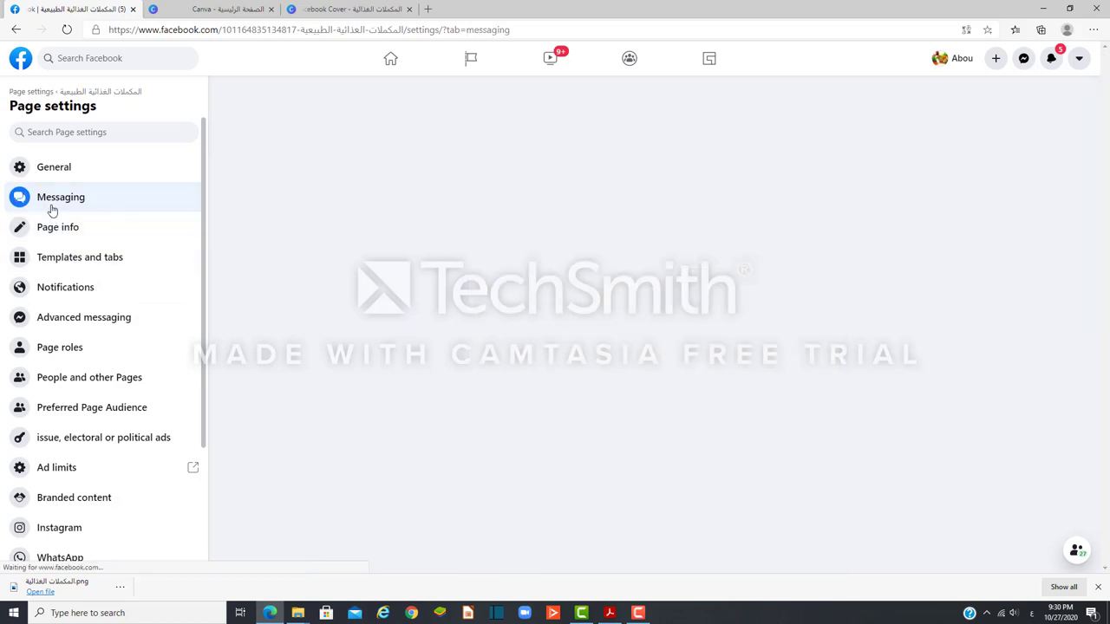
Step: Open automated responses setup from Messaging settings to reach the Away message
scroll(1006, 531, "down", 3)
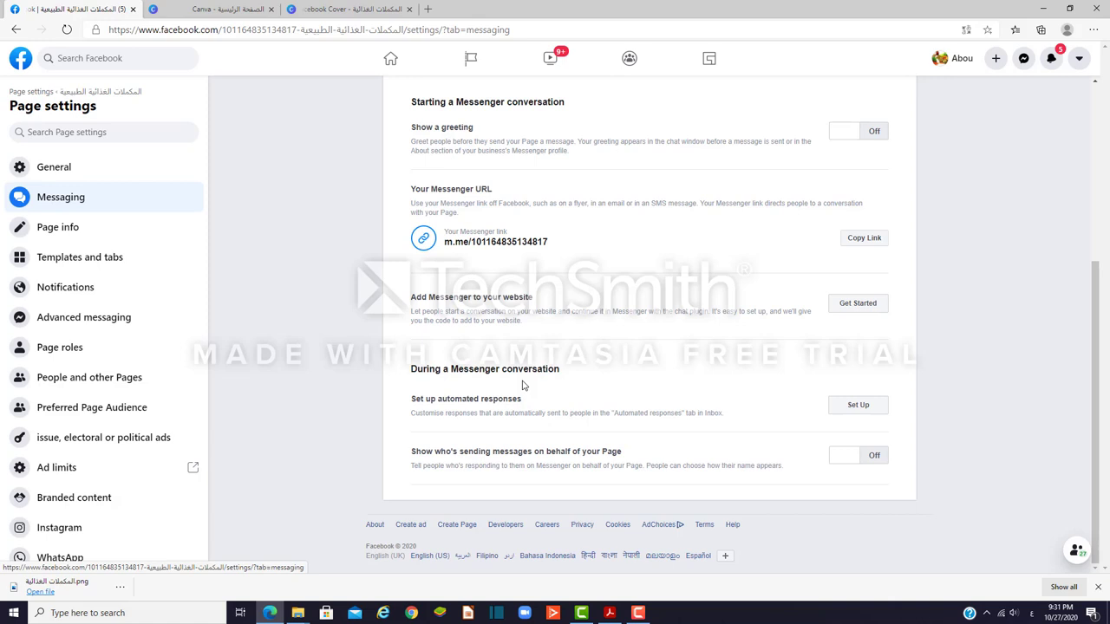
left_click(848, 409)
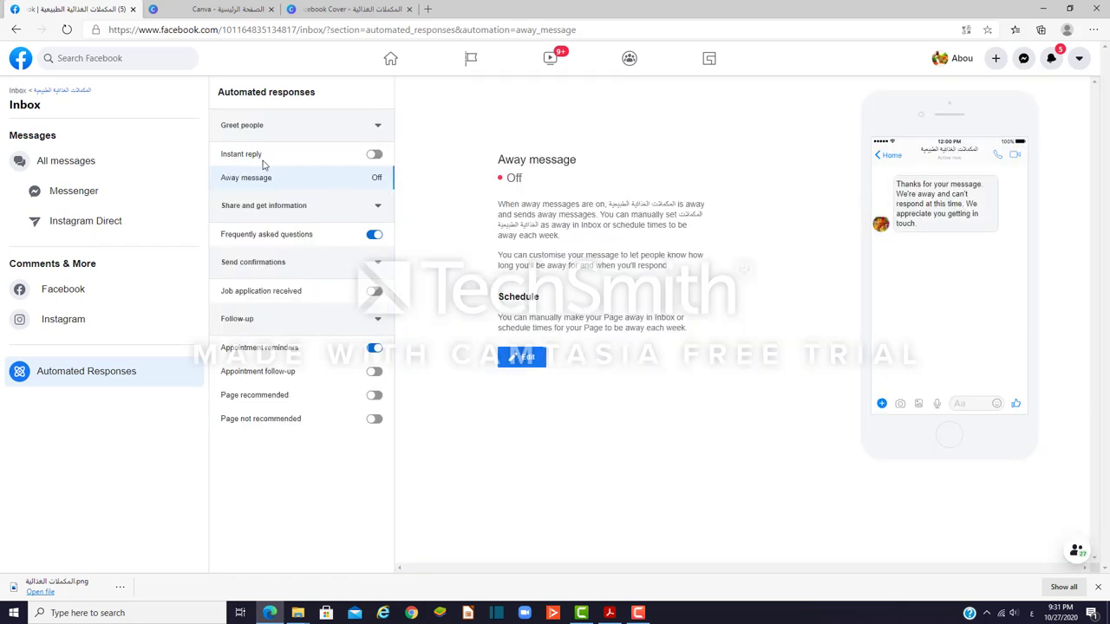
Step: Switch Instant reply on and copy the default Away message text from its editor
left_click(377, 157)
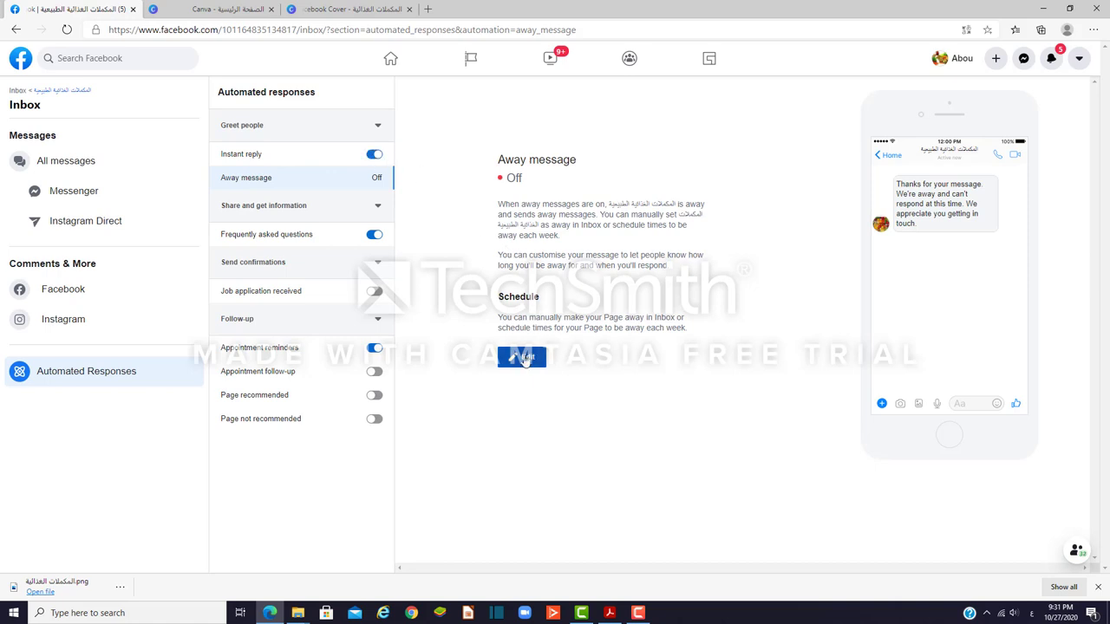
left_click(525, 359)
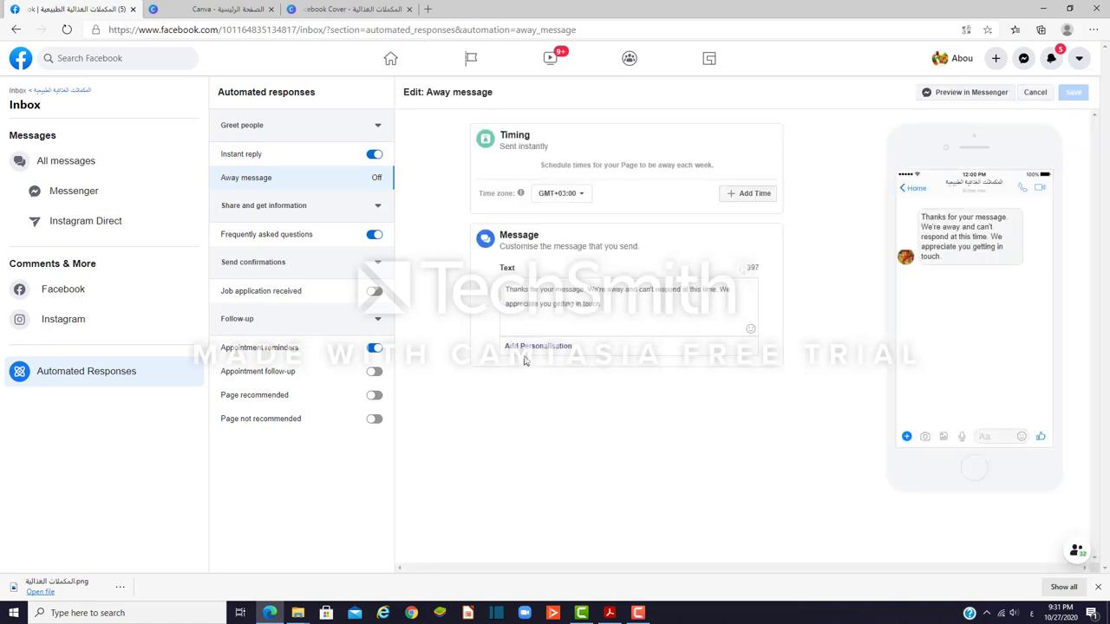
left_click_drag(601, 306, 510, 291)
right_click(513, 293)
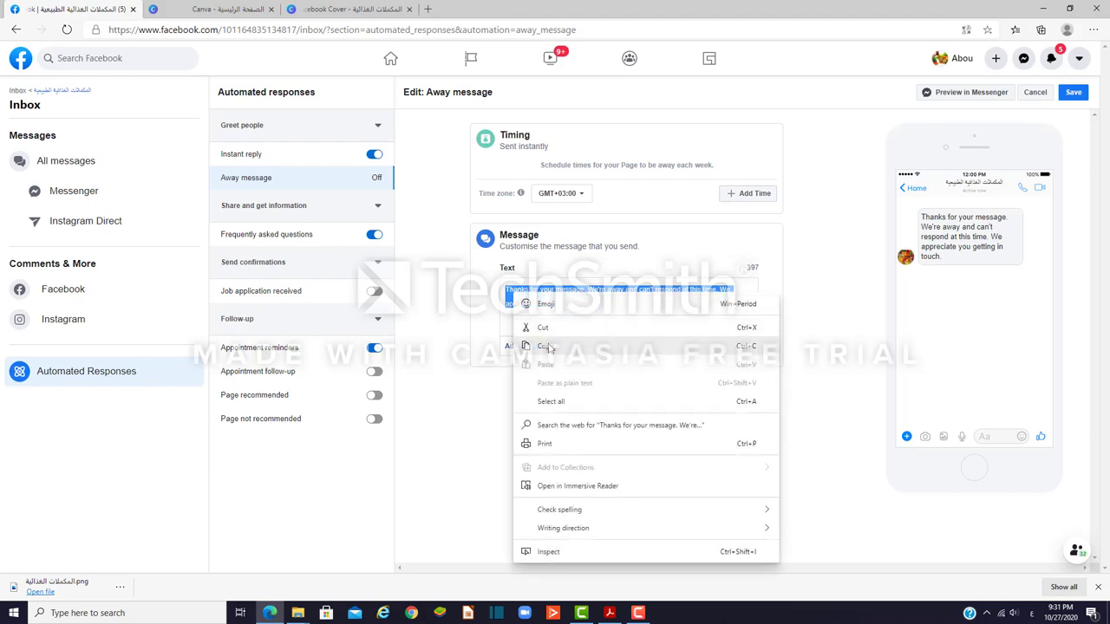
left_click(548, 348)
Step: In a new tab, search for 'translate google' after switching the keyboard to English
left_click(428, 10)
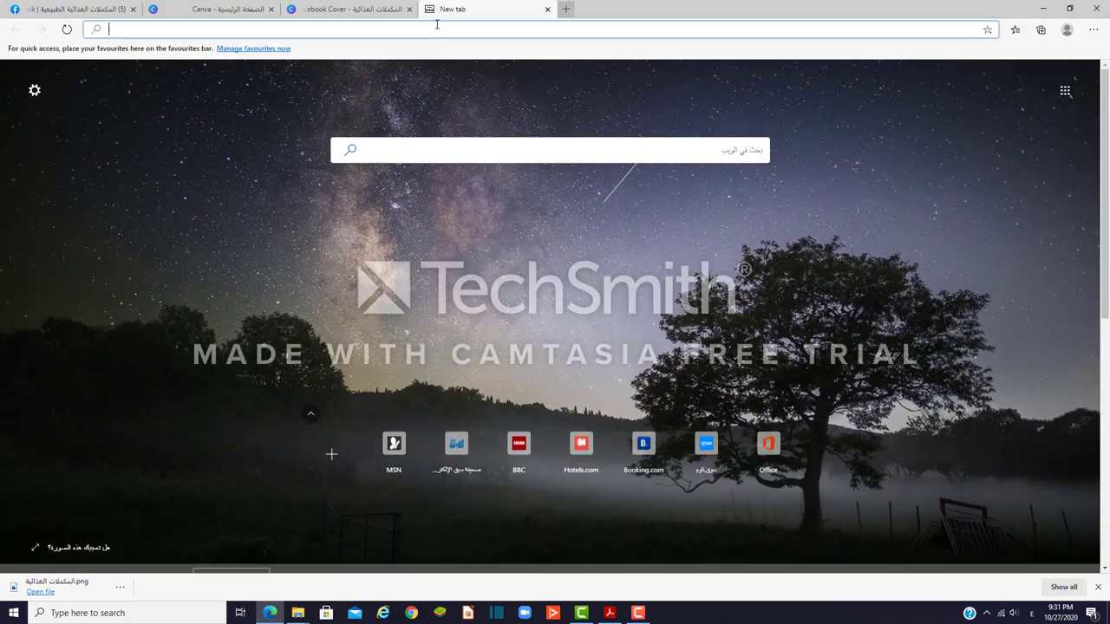
left_click(438, 29)
type("فق")
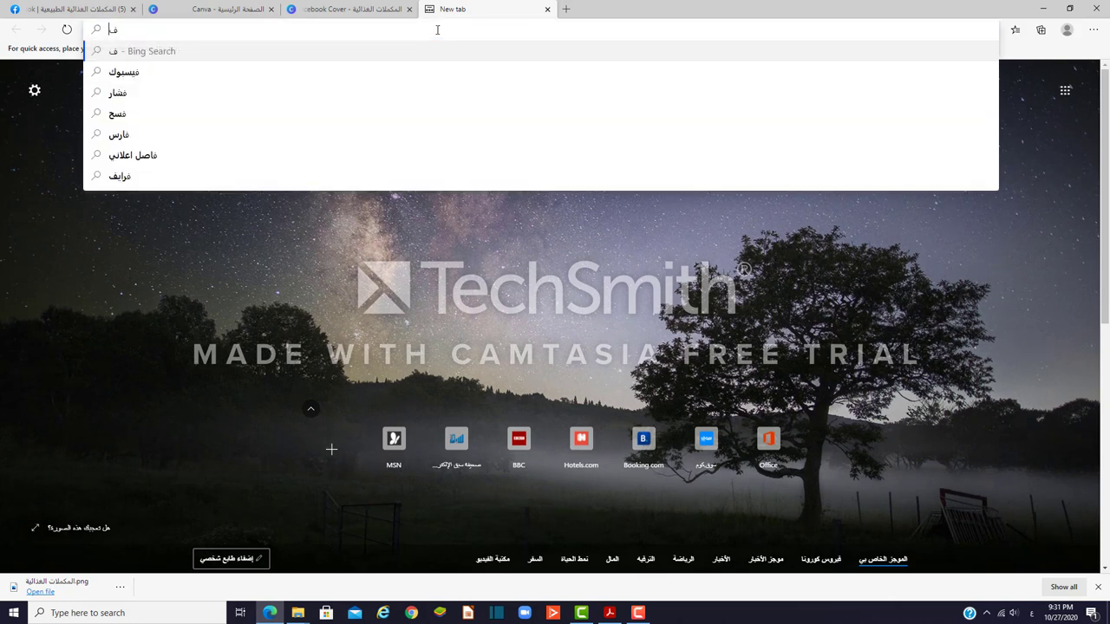
key("BackSpace")
key("BackSpace")
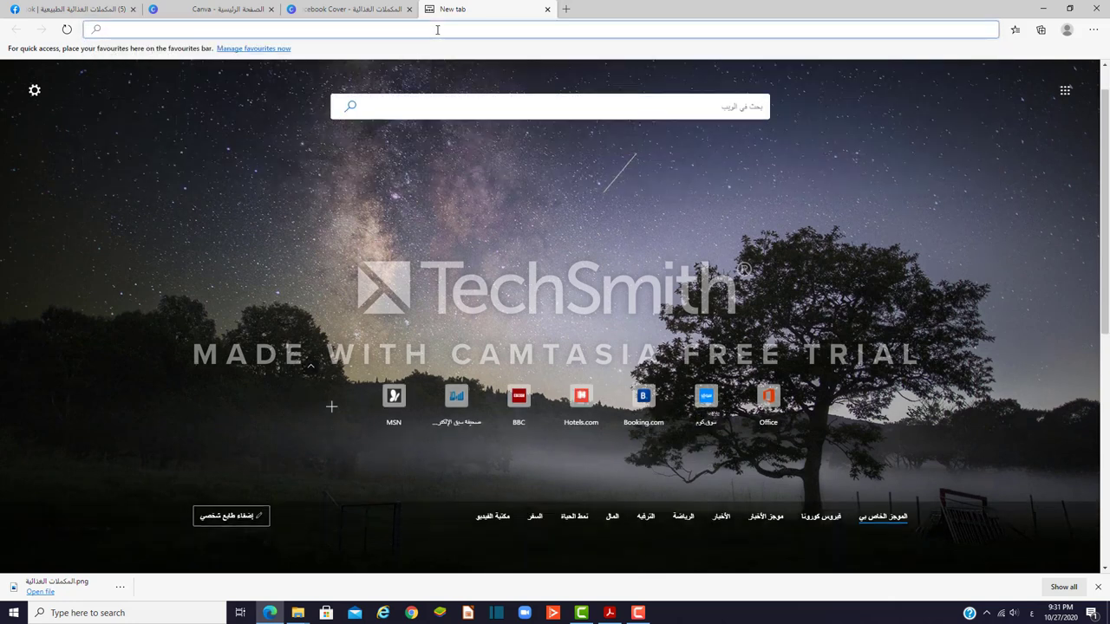
key("alt+shift")
type("tra")
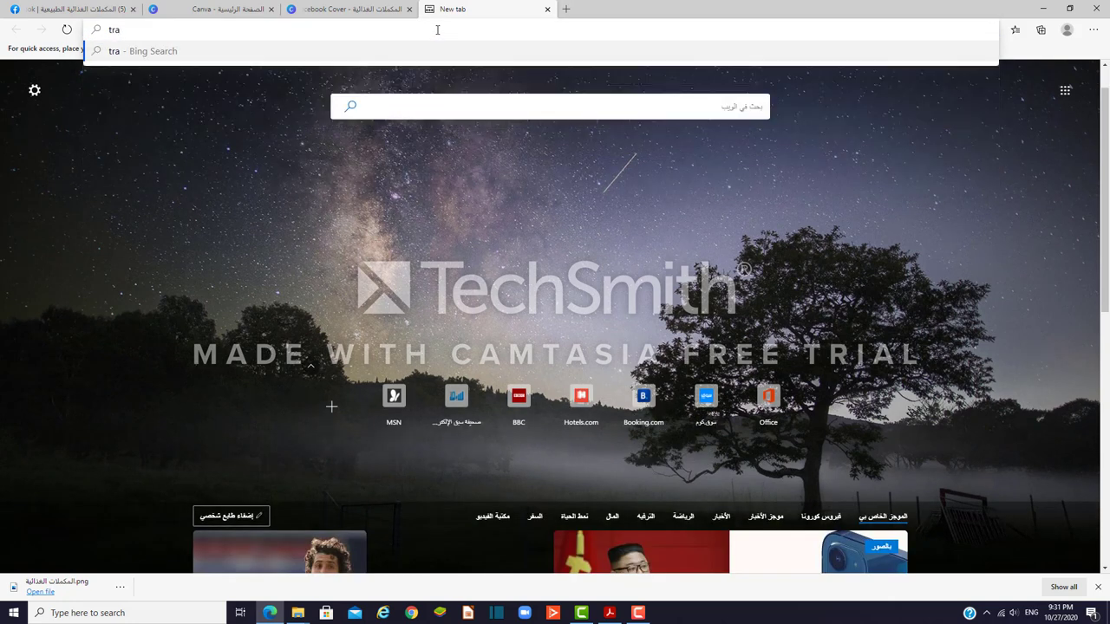
type("ns")
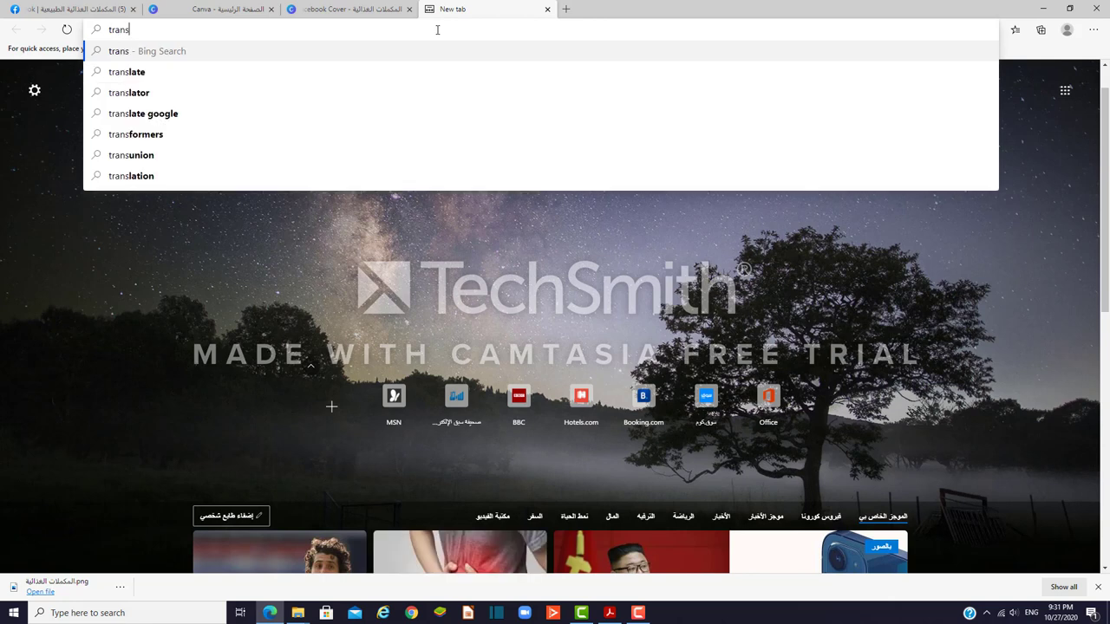
left_click(173, 114)
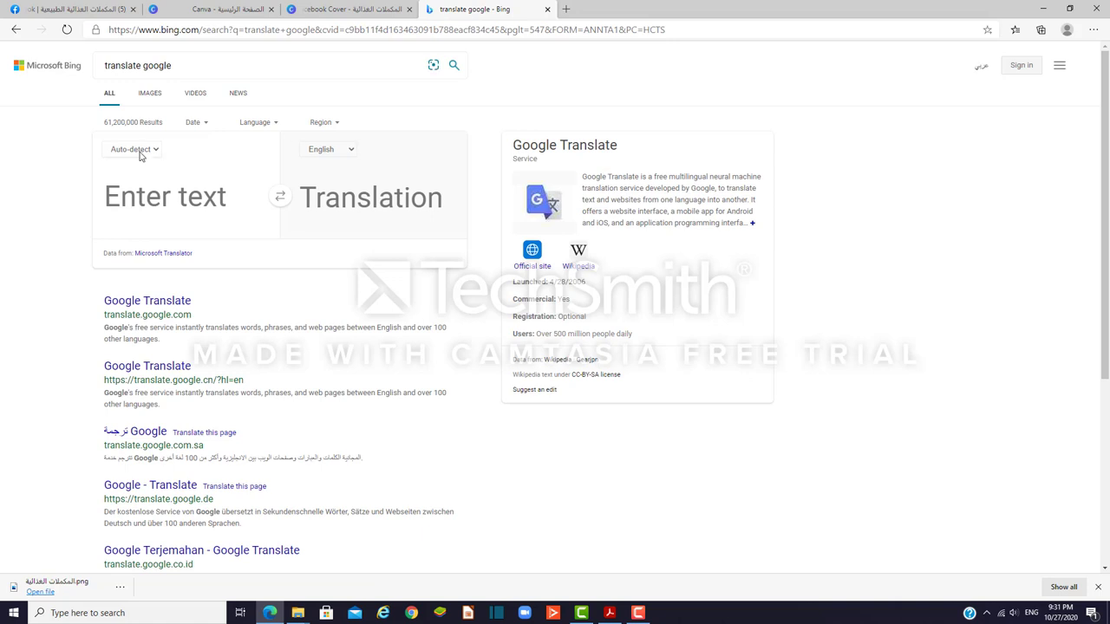
Step: Paste the away message, translate it into Arabic and copy the Arabic result
right_click(168, 198)
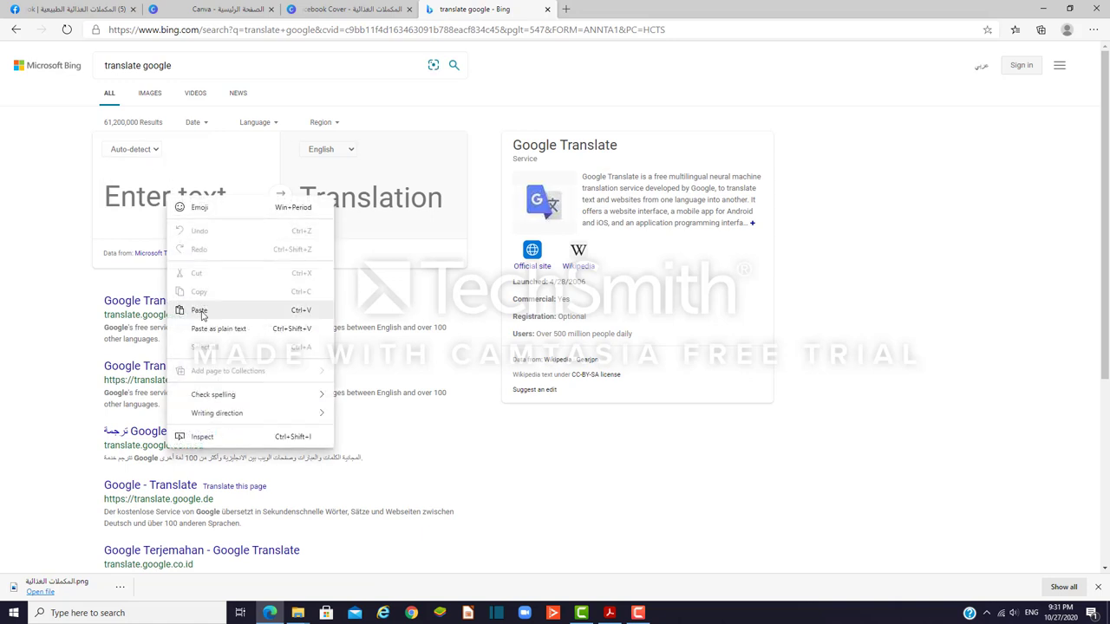
left_click(202, 309)
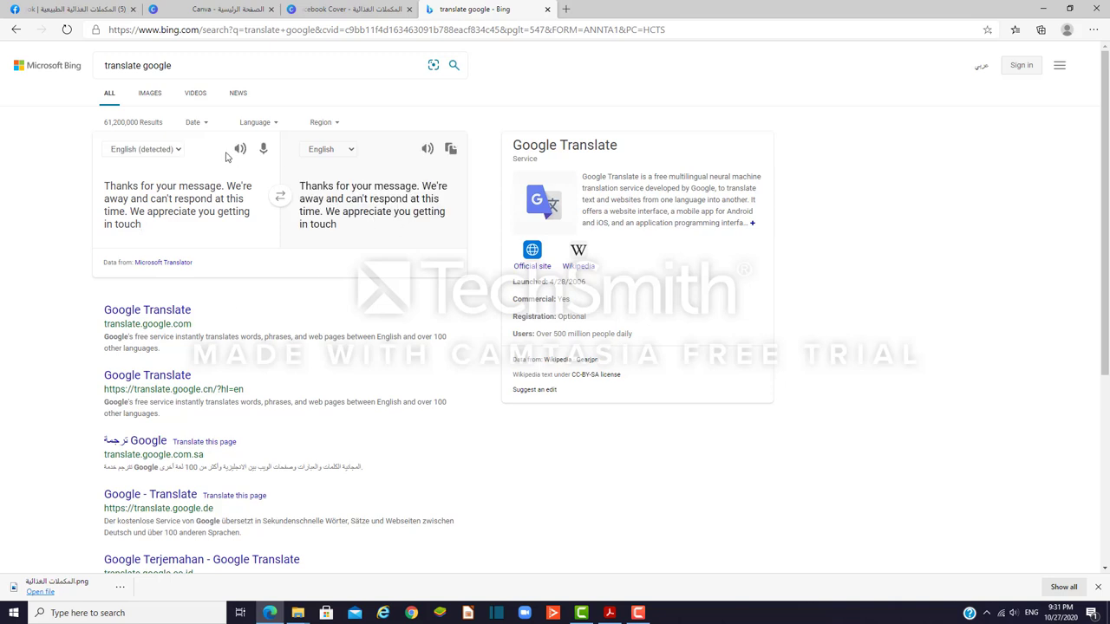
left_click(176, 151)
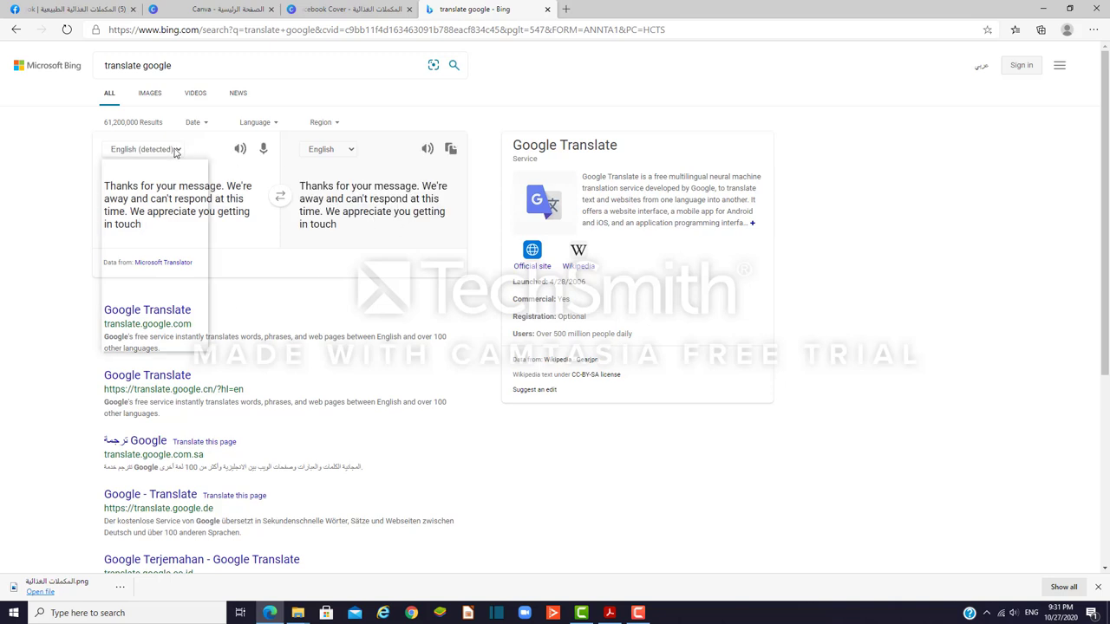
left_click(349, 151)
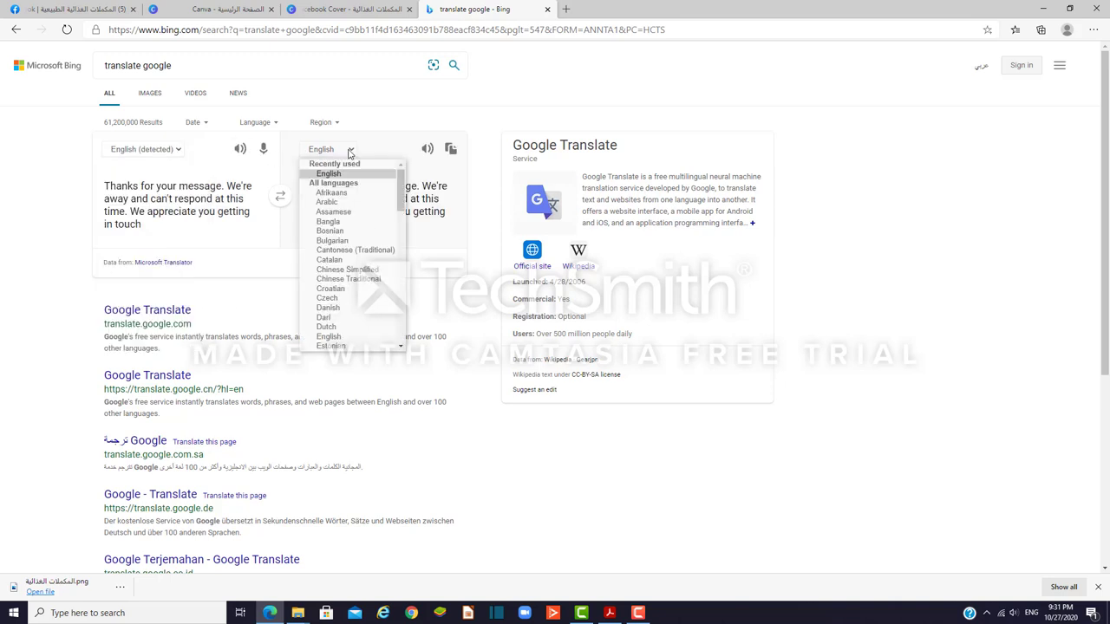
left_click(336, 203)
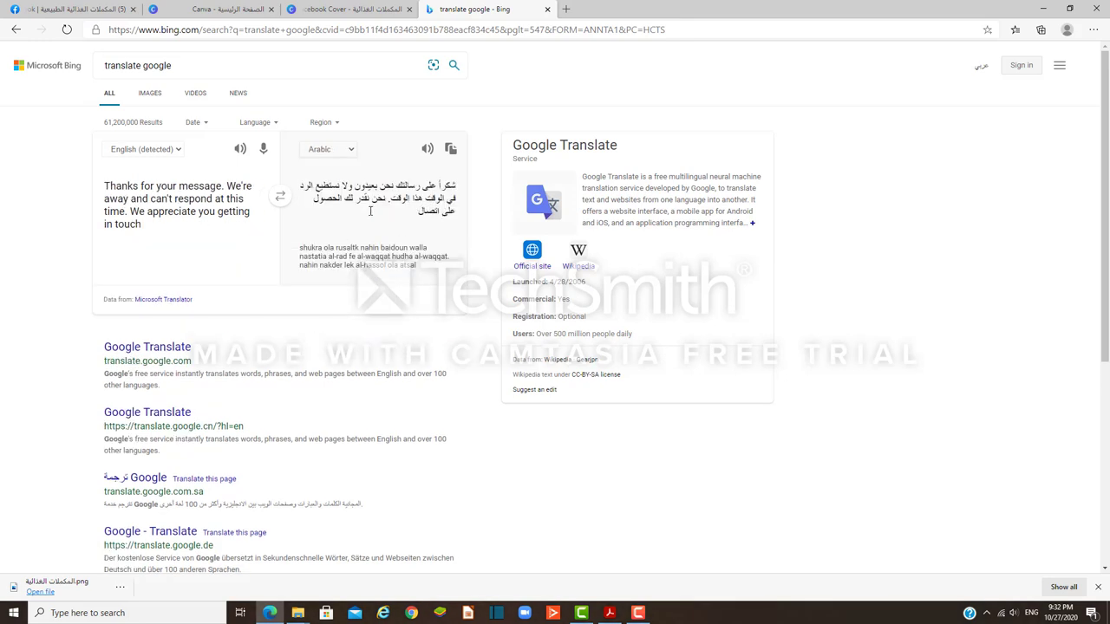
left_click(450, 149)
left_click(360, 7)
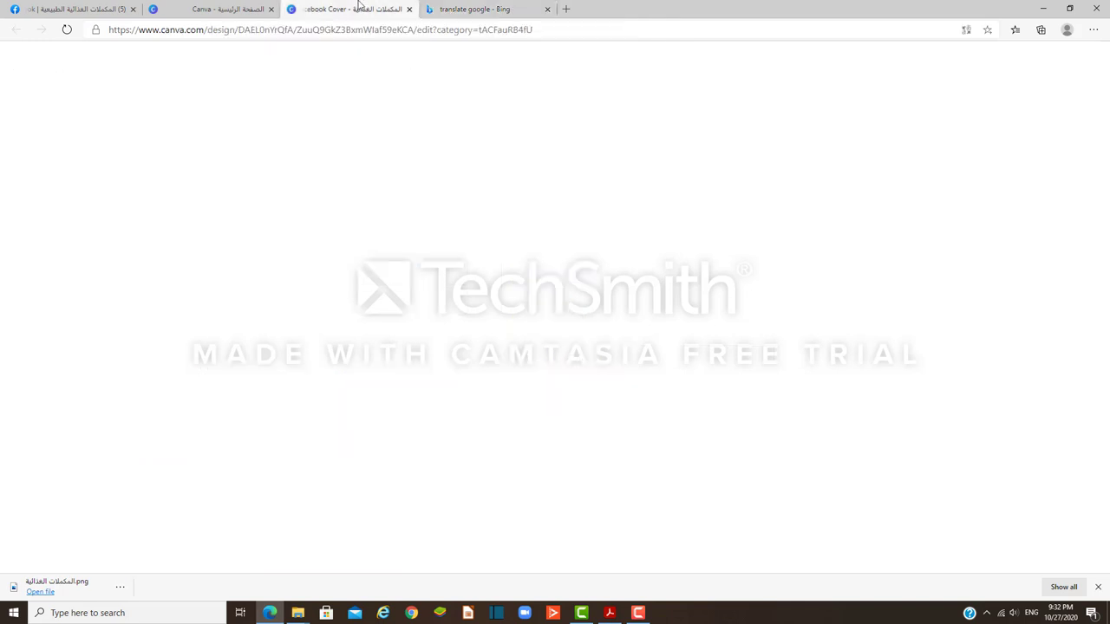
Step: Paste the Arabic translation on a new first line above 'Thanks' and save the away message
left_click(78, 9)
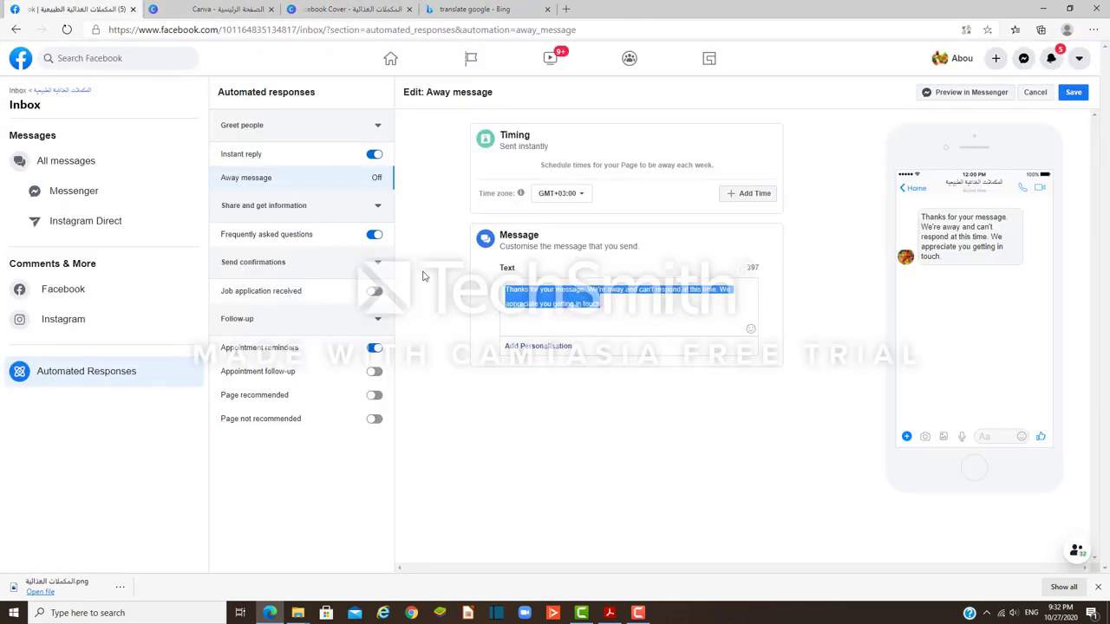
left_click(615, 307)
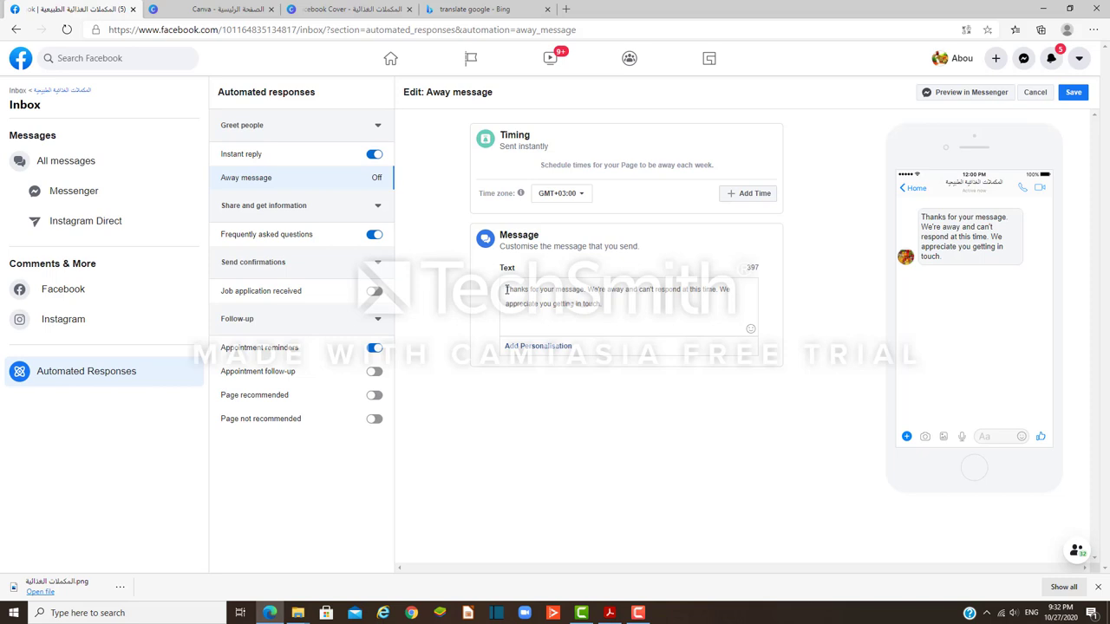
key("Return")
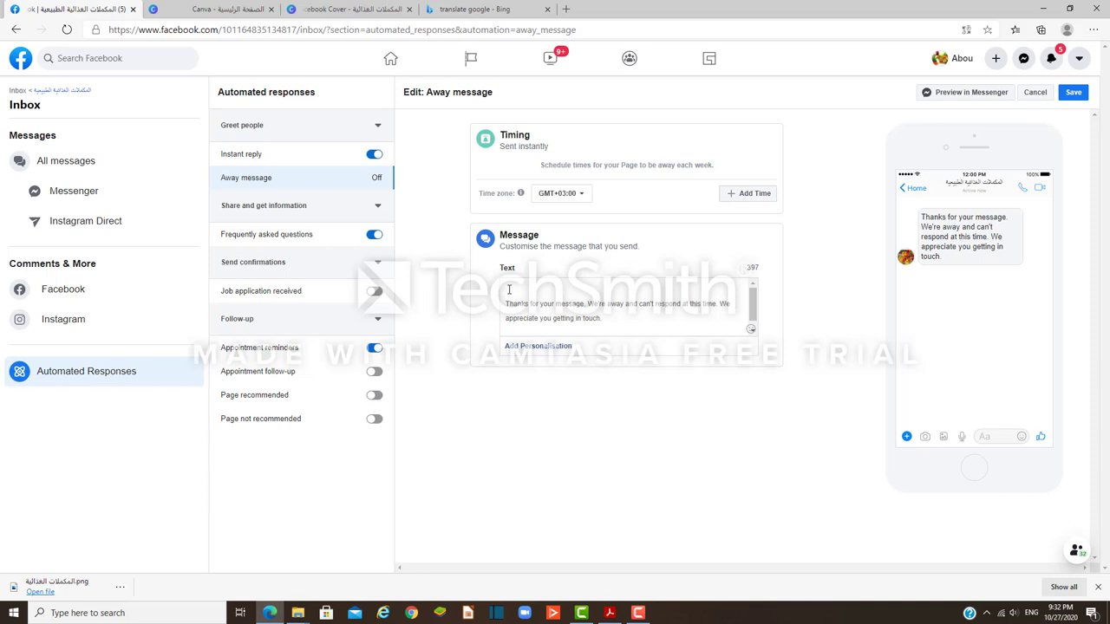
key("ctrl+v")
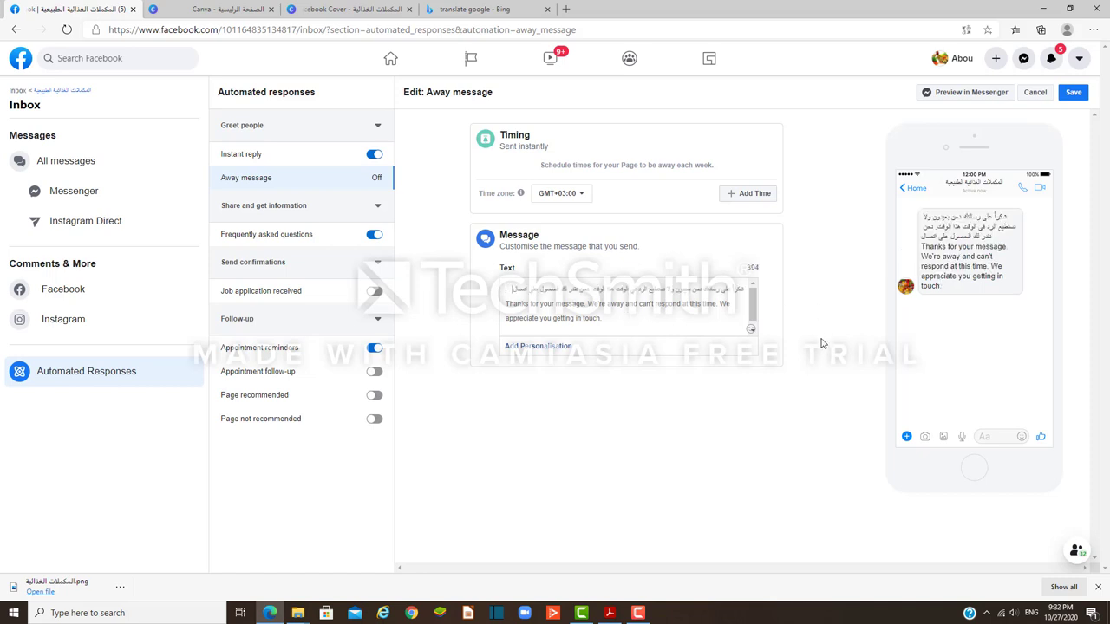
left_click(1073, 92)
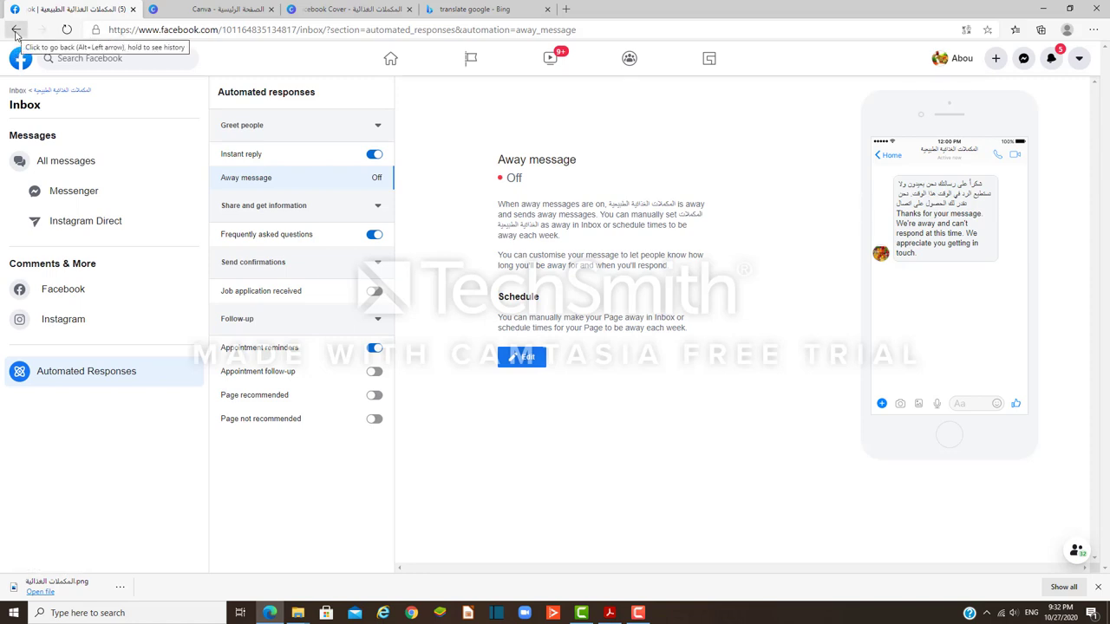
Step: Step back through the Page settings screens with the browser Back button to the Facebook home feed
left_click(15, 32)
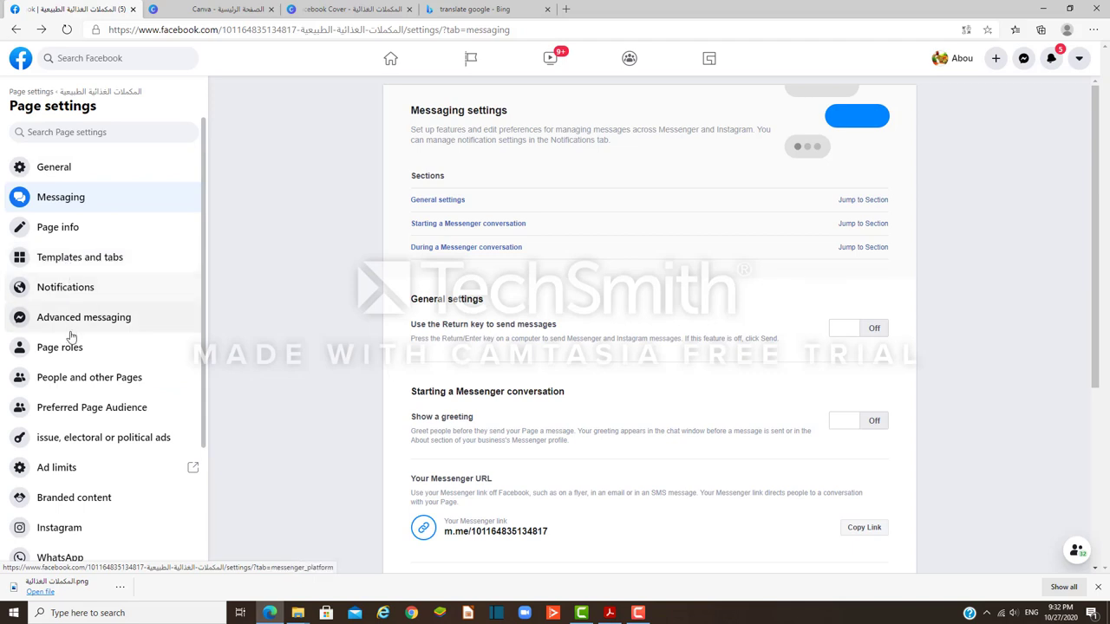
scroll(74, 351, "down", 2)
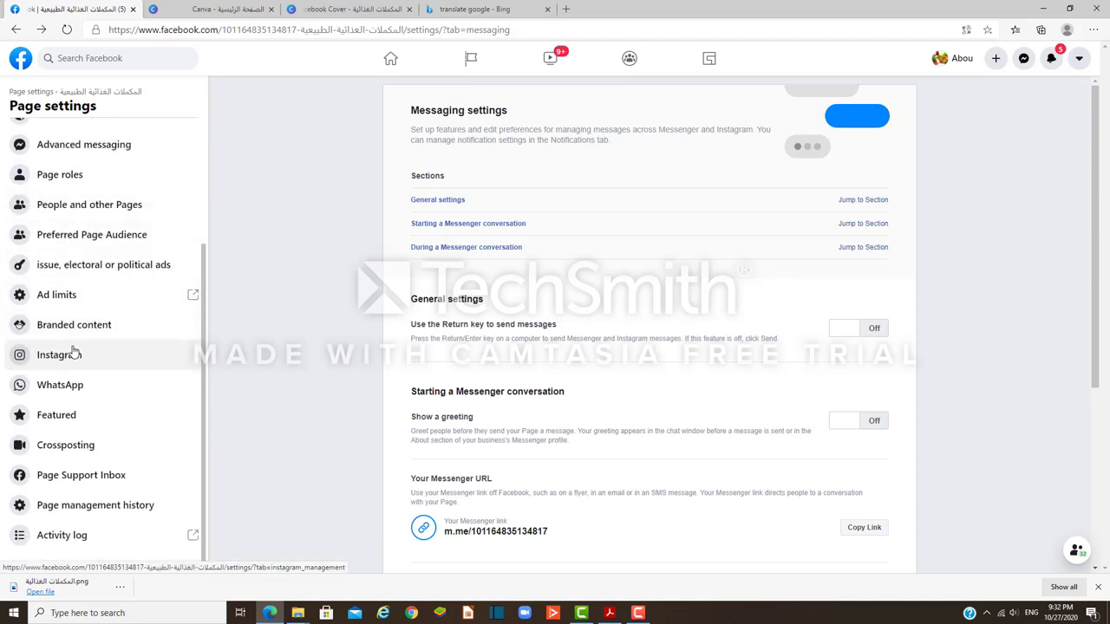
scroll(74, 351, "up", 2)
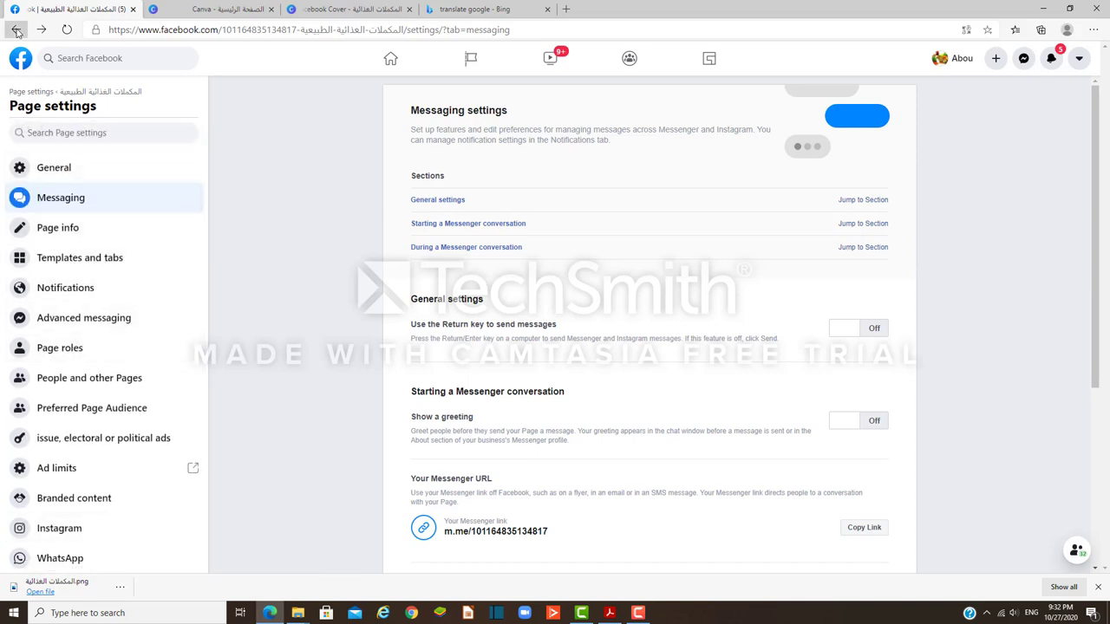
left_click(17, 31)
left_click(16, 31)
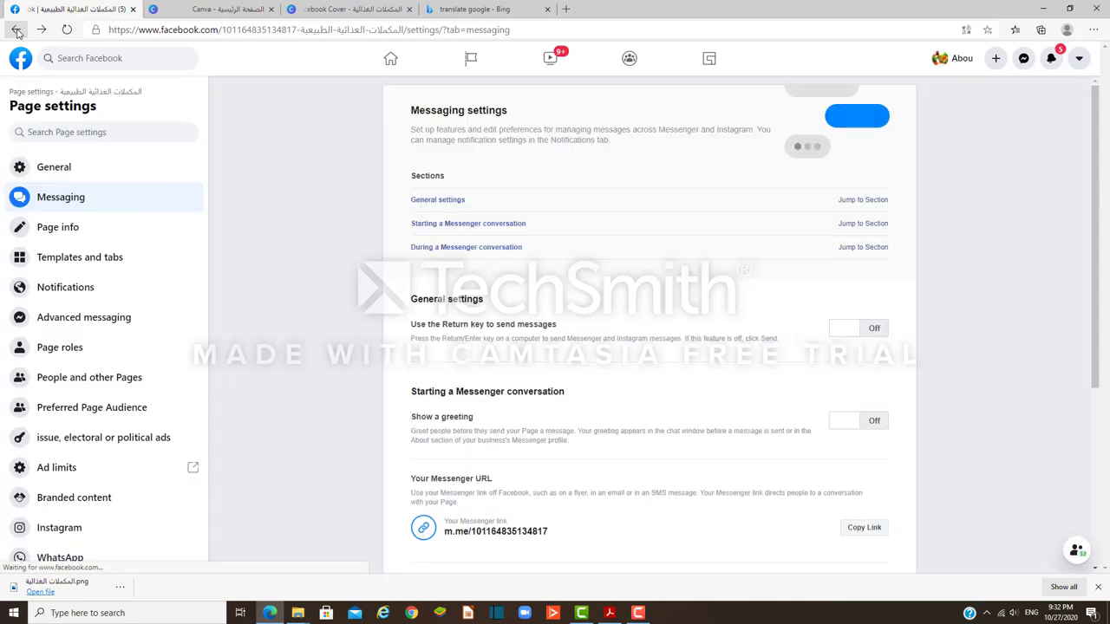
left_click(17, 32)
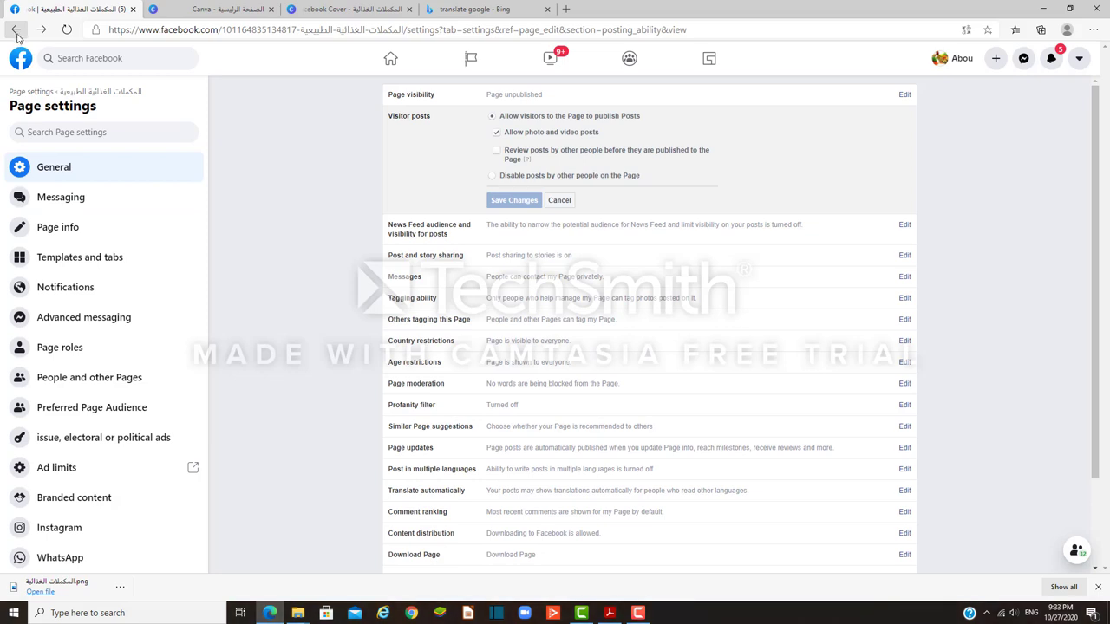
left_click(16, 31)
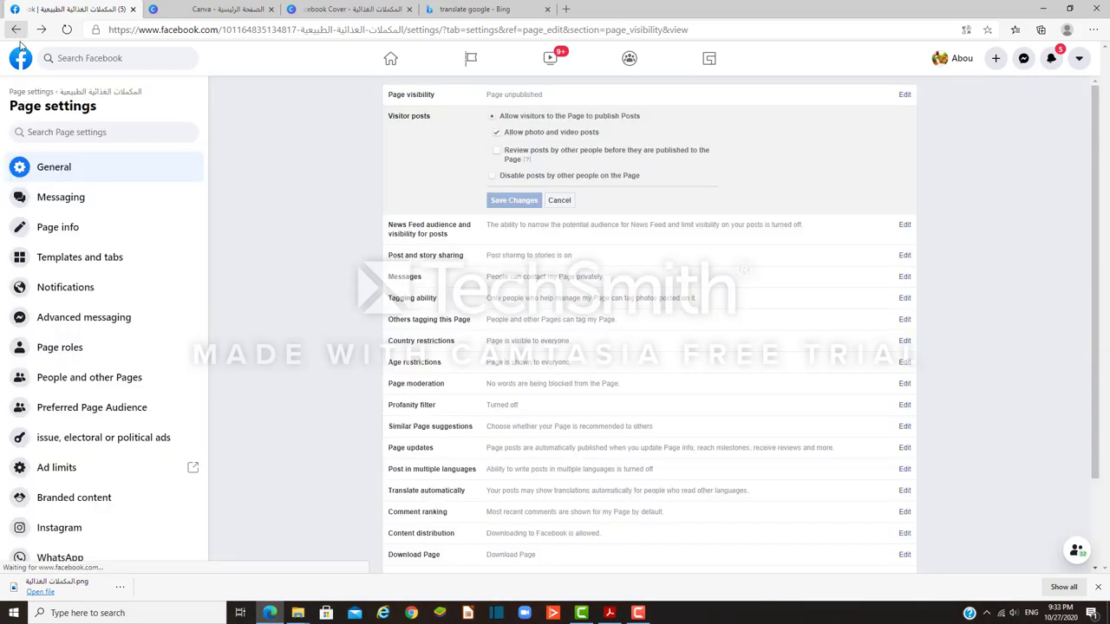
left_click(16, 31)
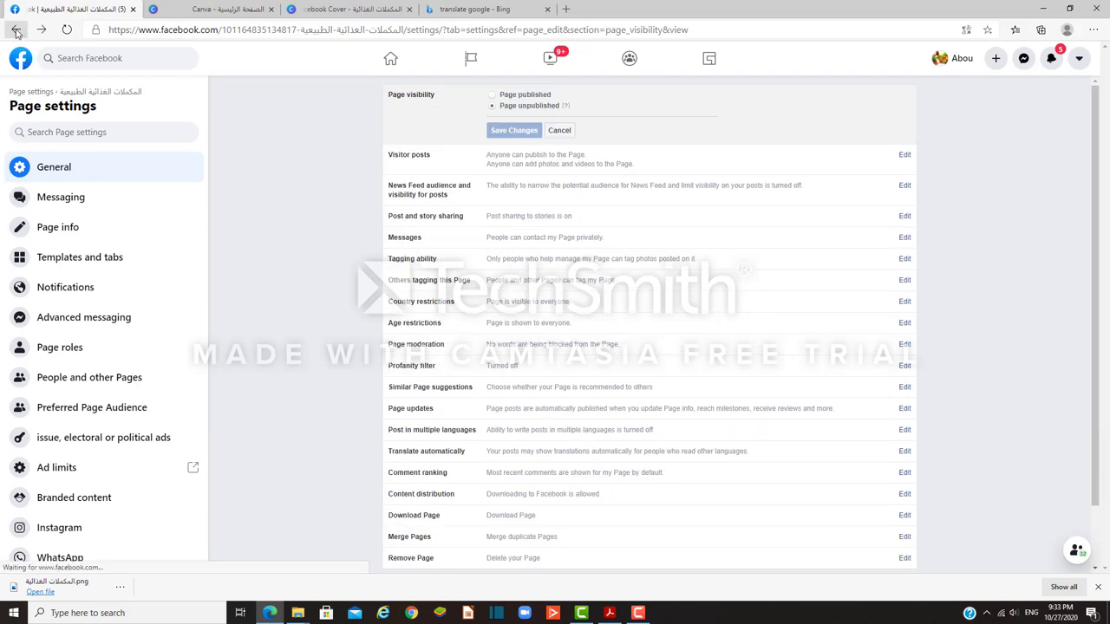
left_click(16, 31)
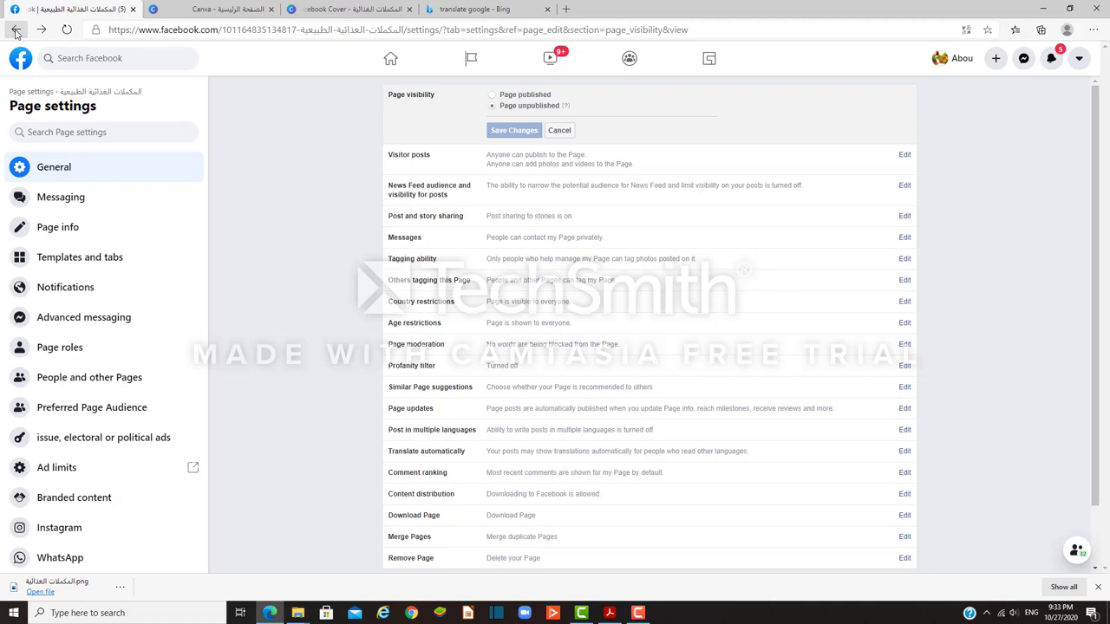
left_click(16, 31)
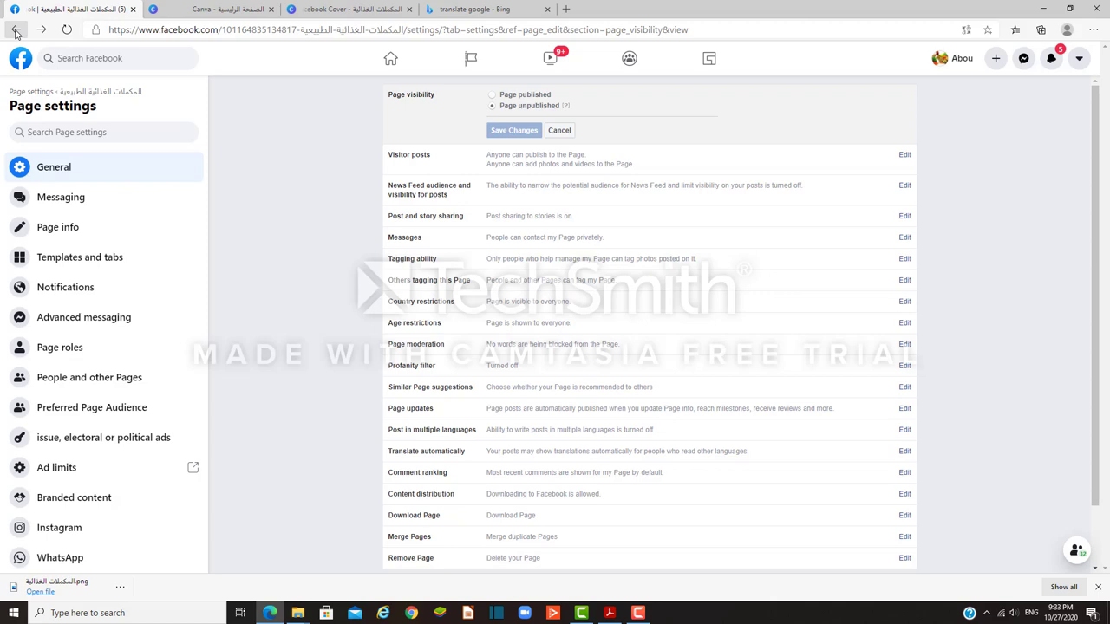
left_click(68, 31)
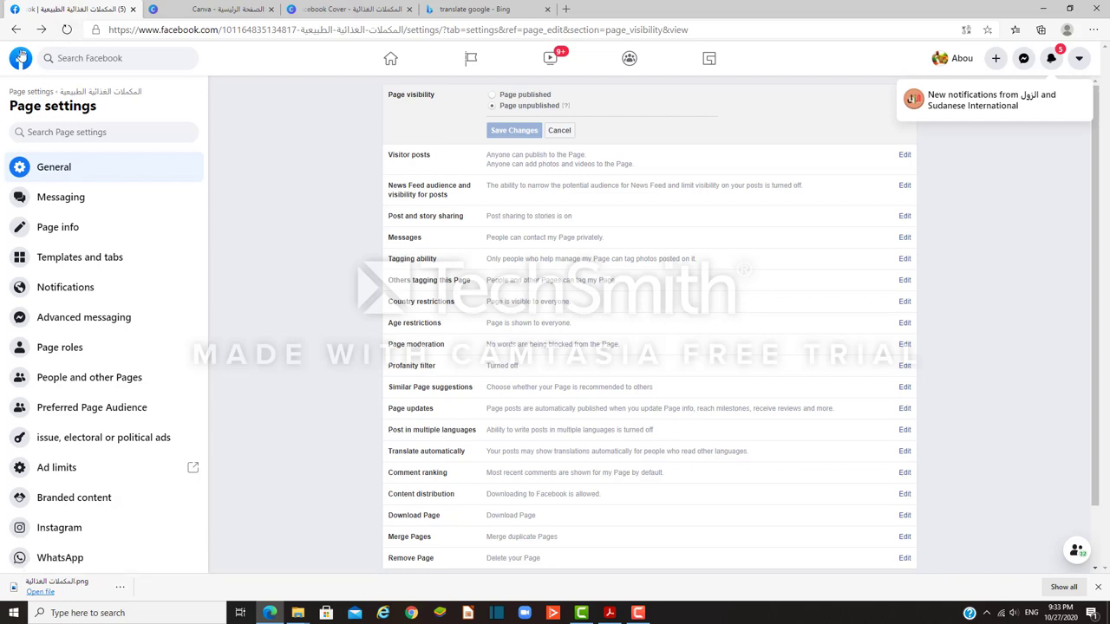
left_click(17, 31)
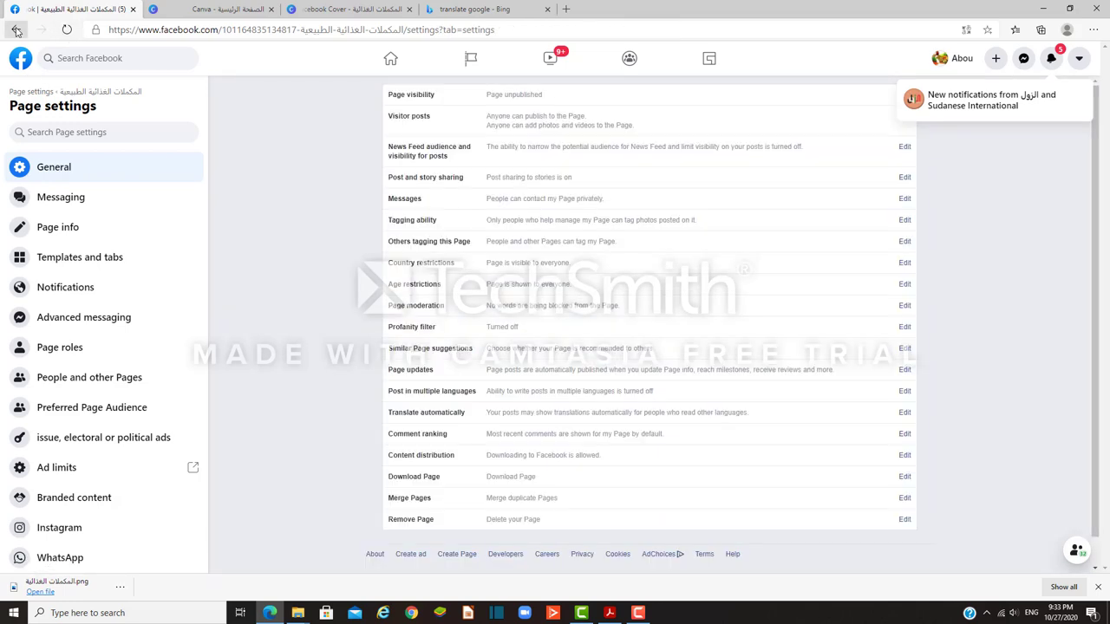
left_click(16, 31)
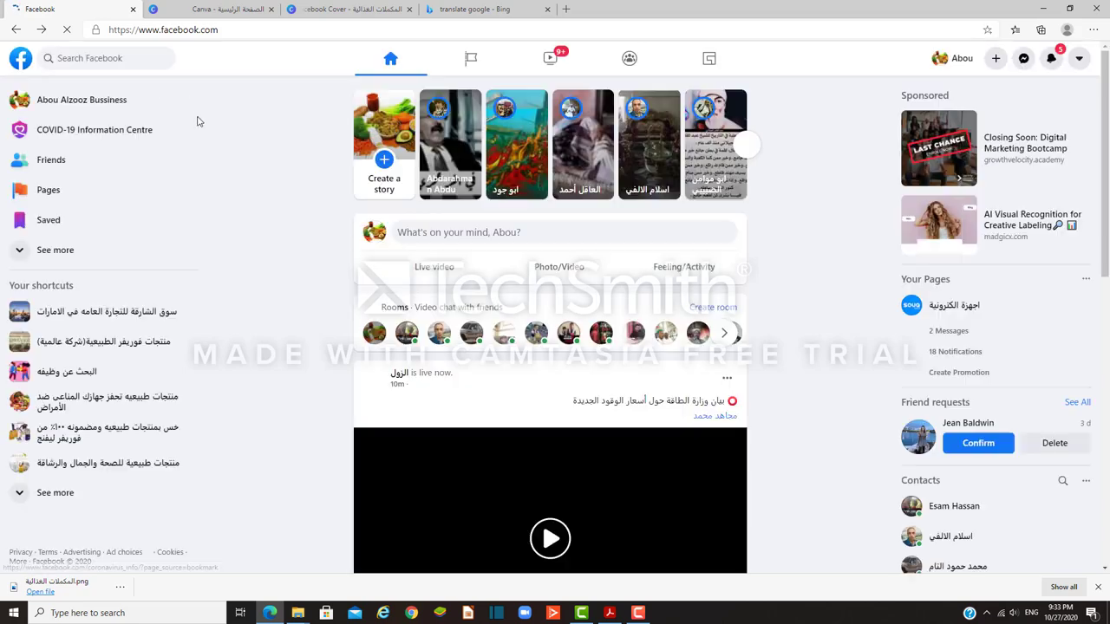
Step: Open the المكملات الغذائية الطبيعية page from Pages and start Complete Your Page
left_click(63, 192)
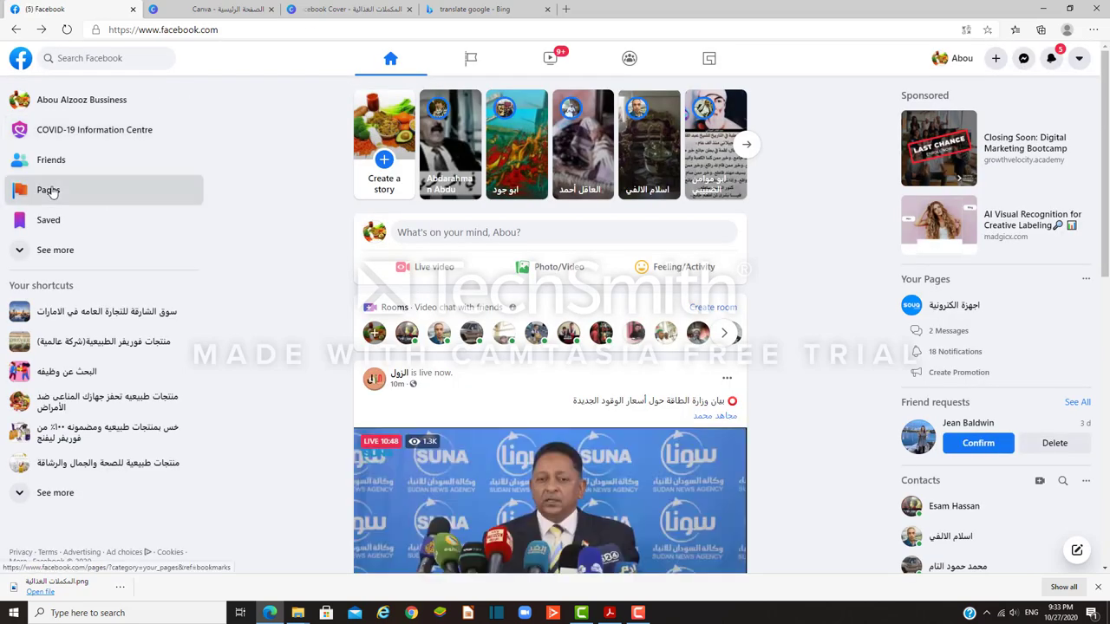
scroll(639, 234, "down", 10)
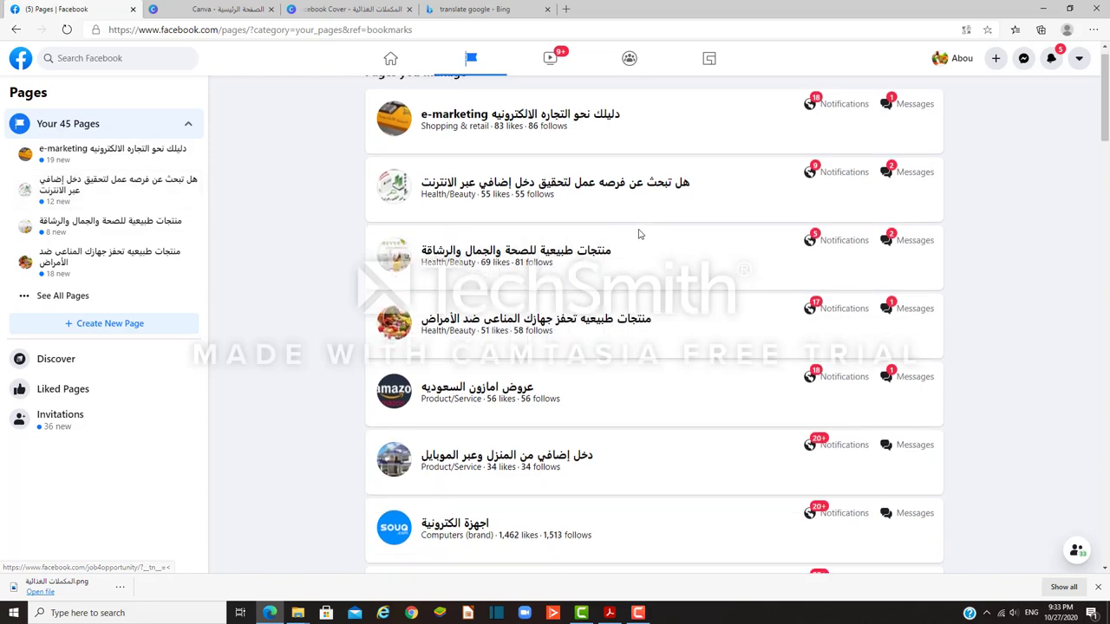
scroll(639, 235, "down", 15)
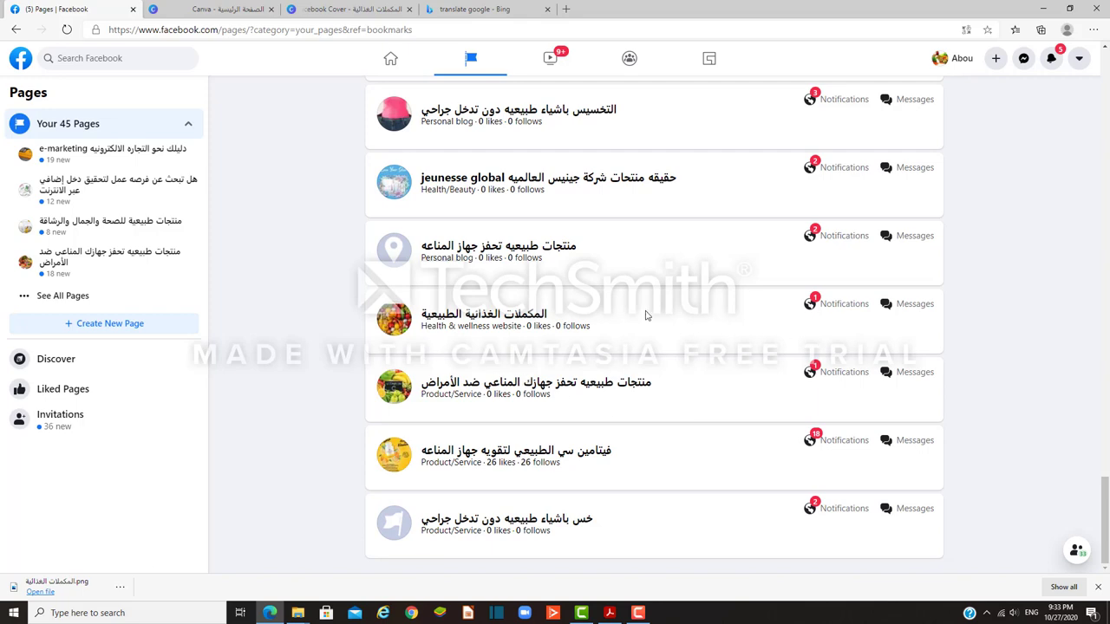
left_click(379, 321)
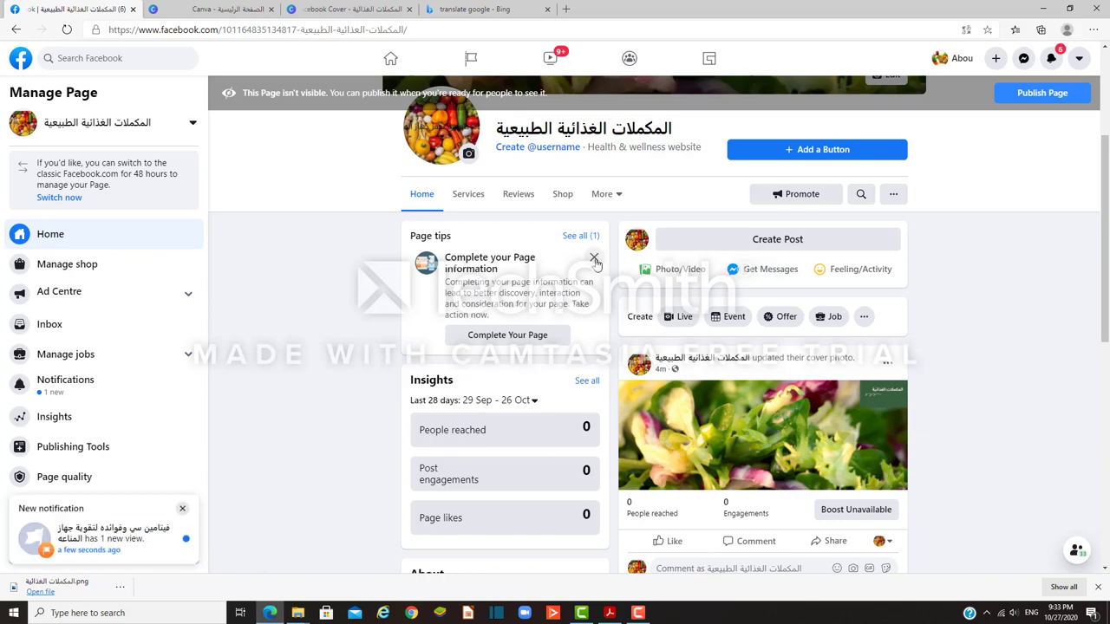
scroll(719, 287, "up", 3)
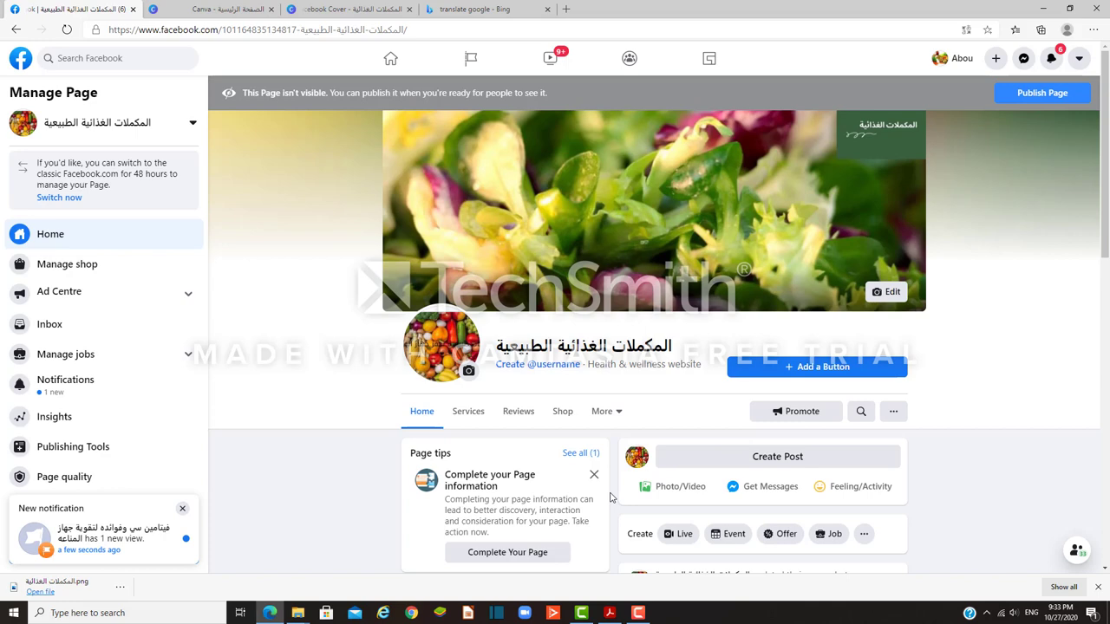
scroll(610, 501, "down", 1)
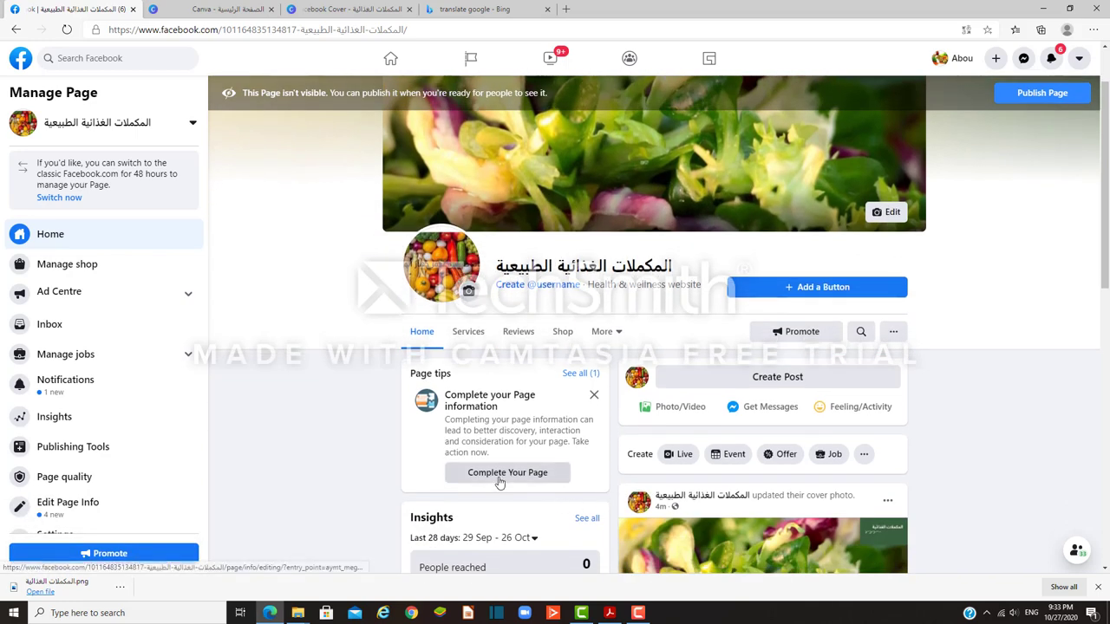
left_click(507, 473)
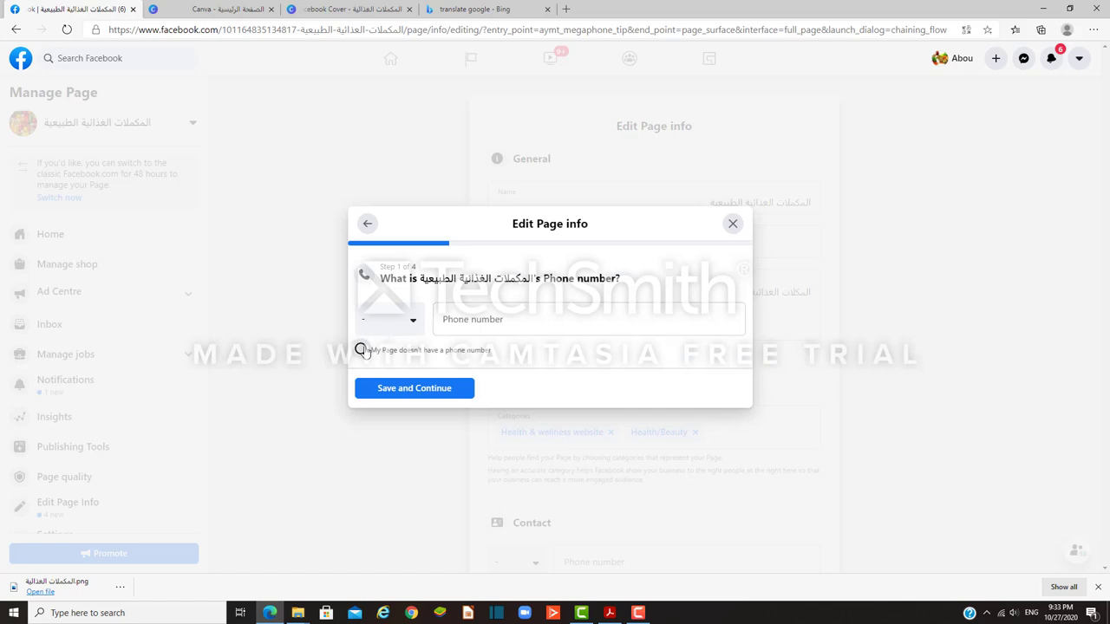
Step: Mark that the Page has no phone number, continue to the Website step, and open a new tab
left_click(361, 350)
left_click(415, 391)
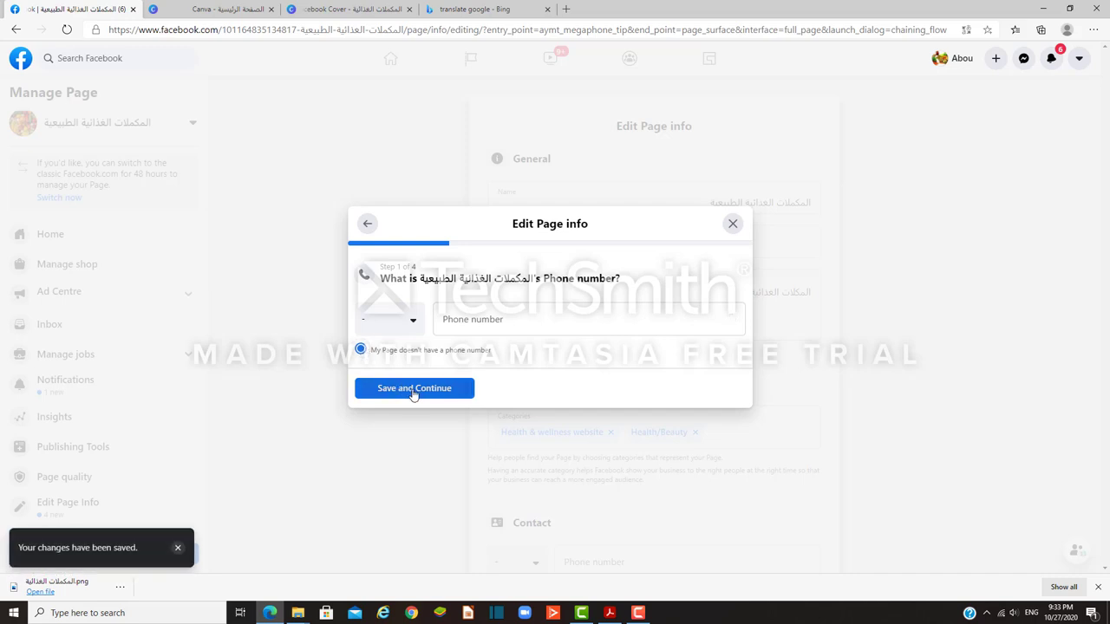
left_click(400, 319)
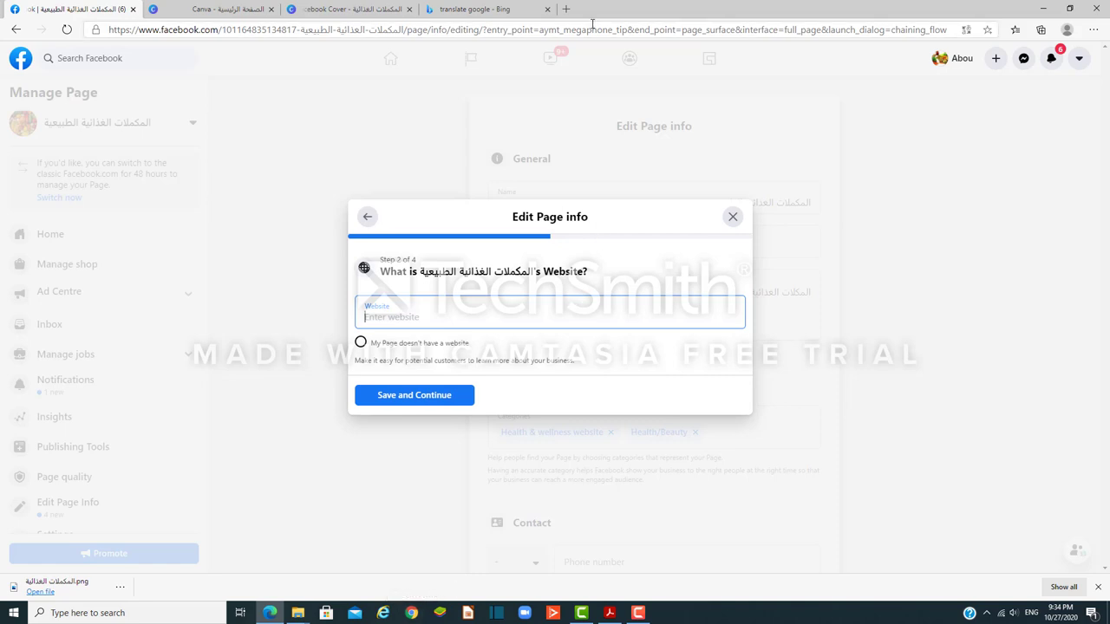
left_click(567, 10)
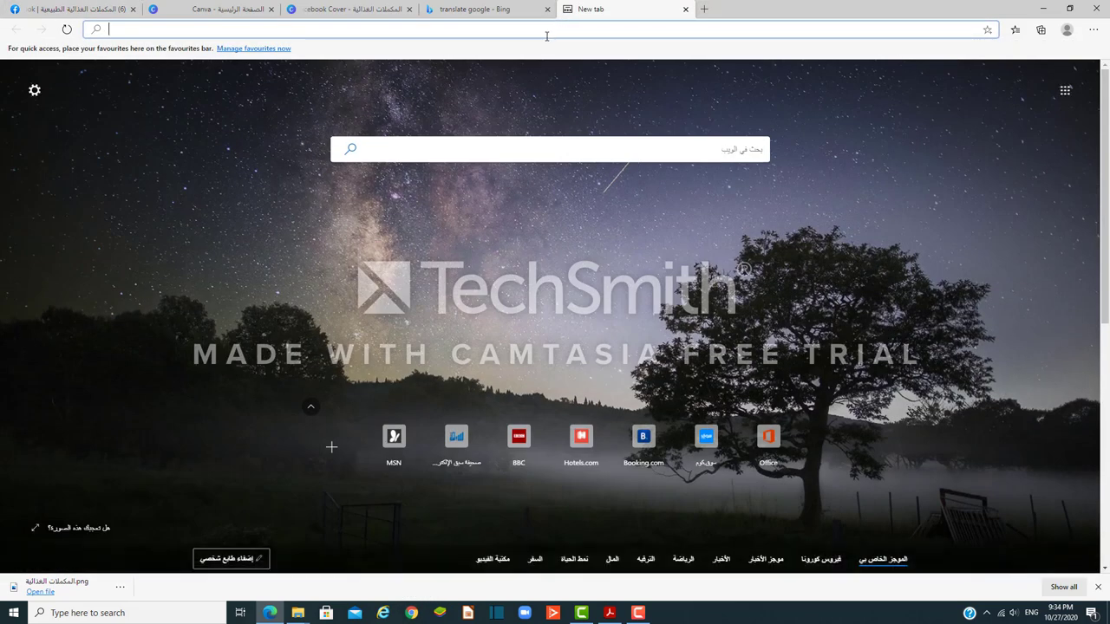
Step: Search Bing for 'whatsapp web' and open the WhatsApp Web result
type("wha")
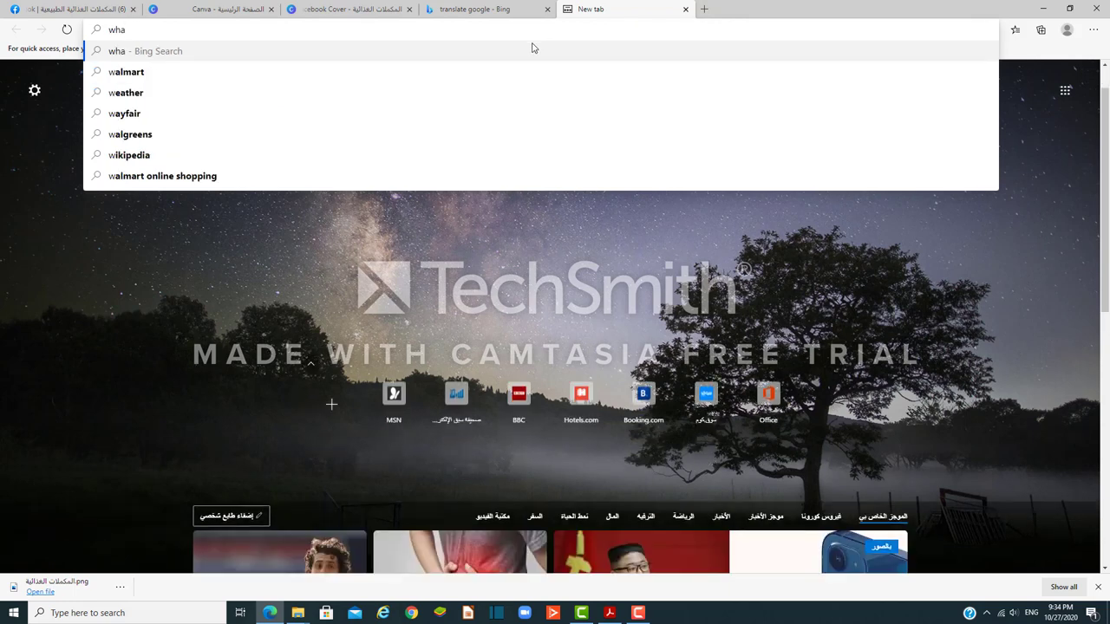
type("t")
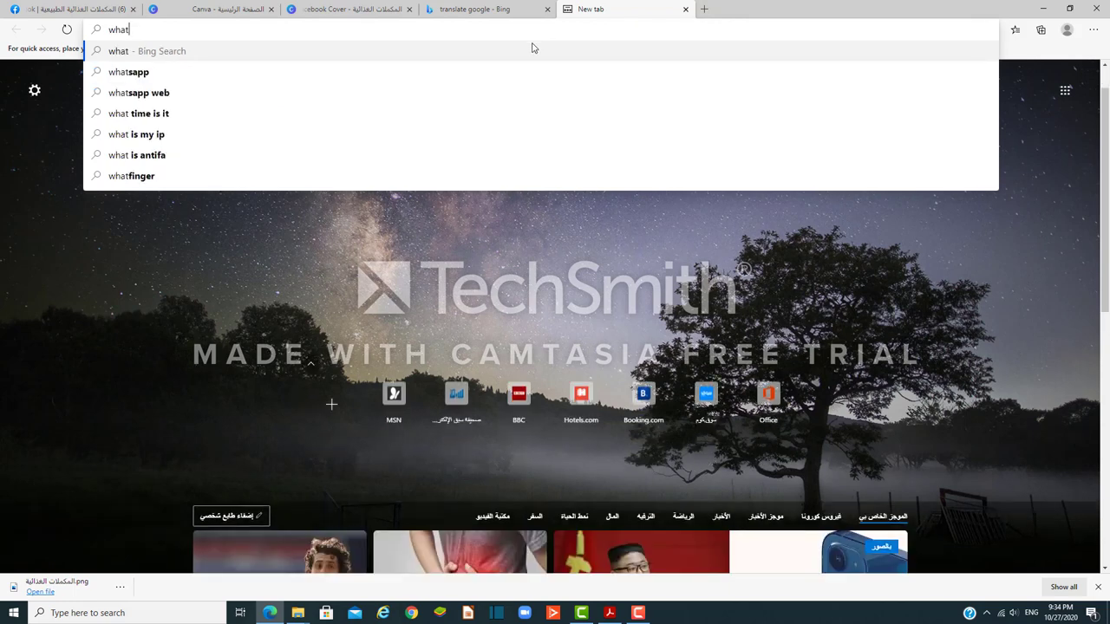
left_click(147, 93)
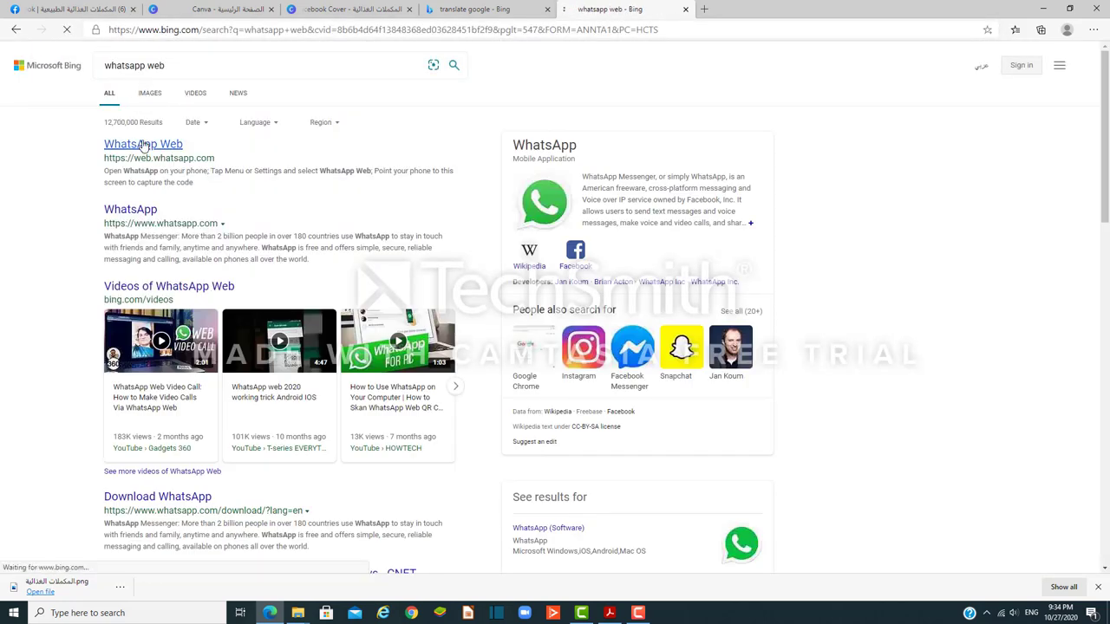
left_click(143, 145)
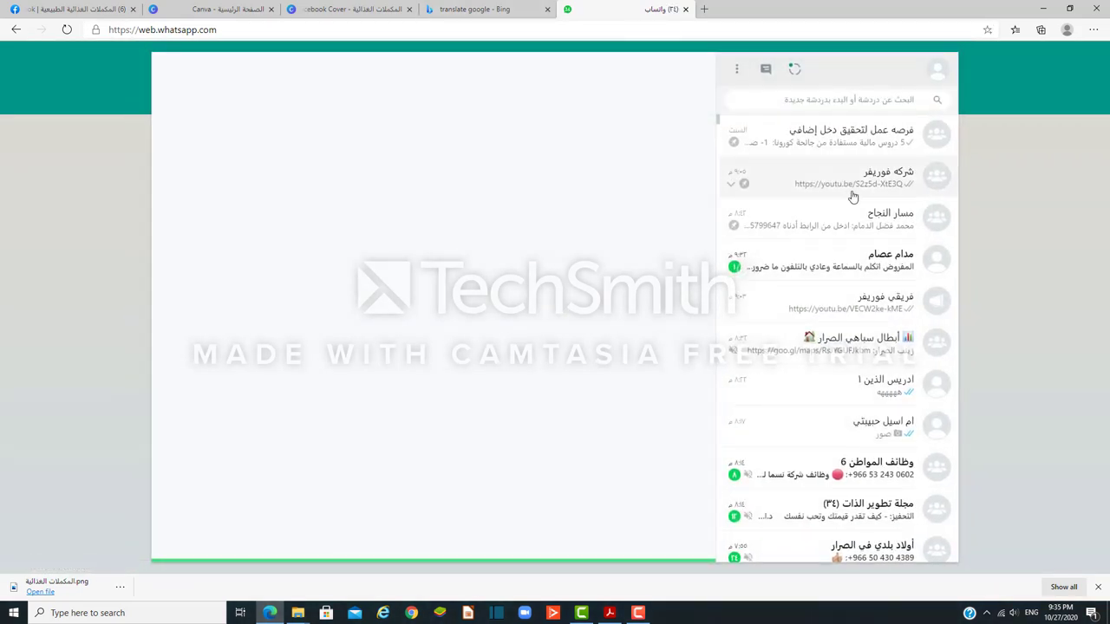
Step: Open the شركه فوريفر chat and scroll up to the api.whatsapp.com link
left_click(849, 188)
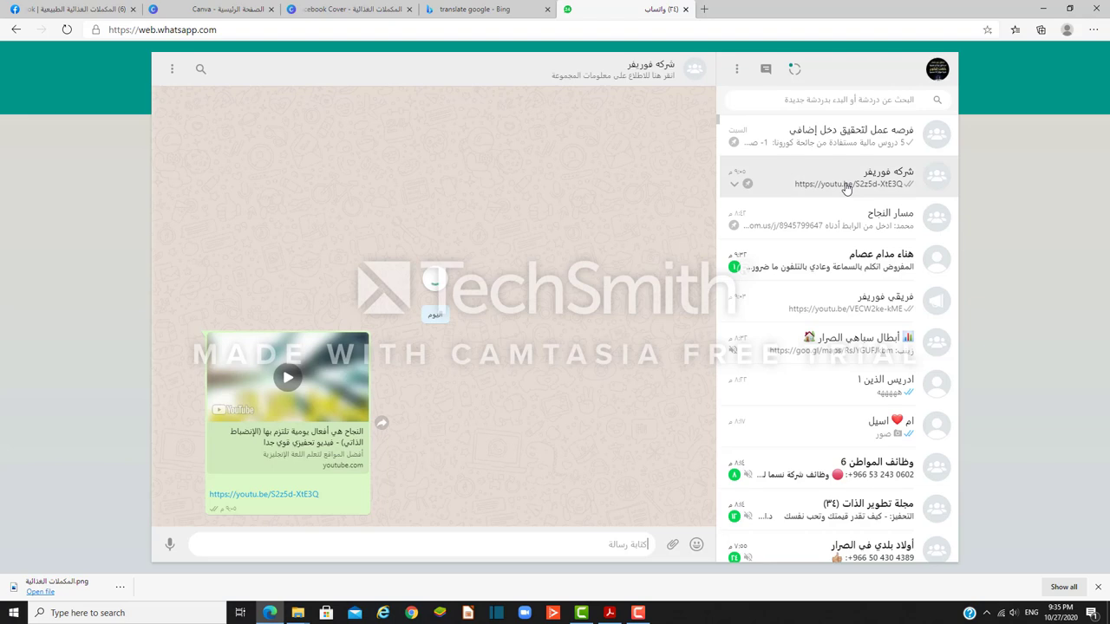
scroll(549, 318, "up", 10)
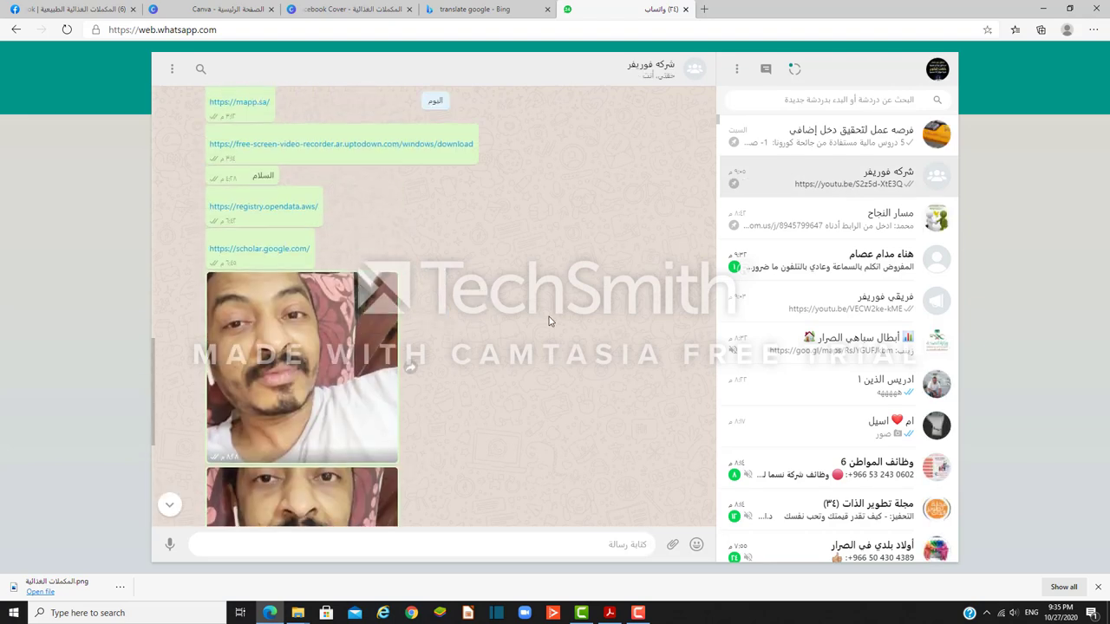
scroll(549, 320, "up", 15)
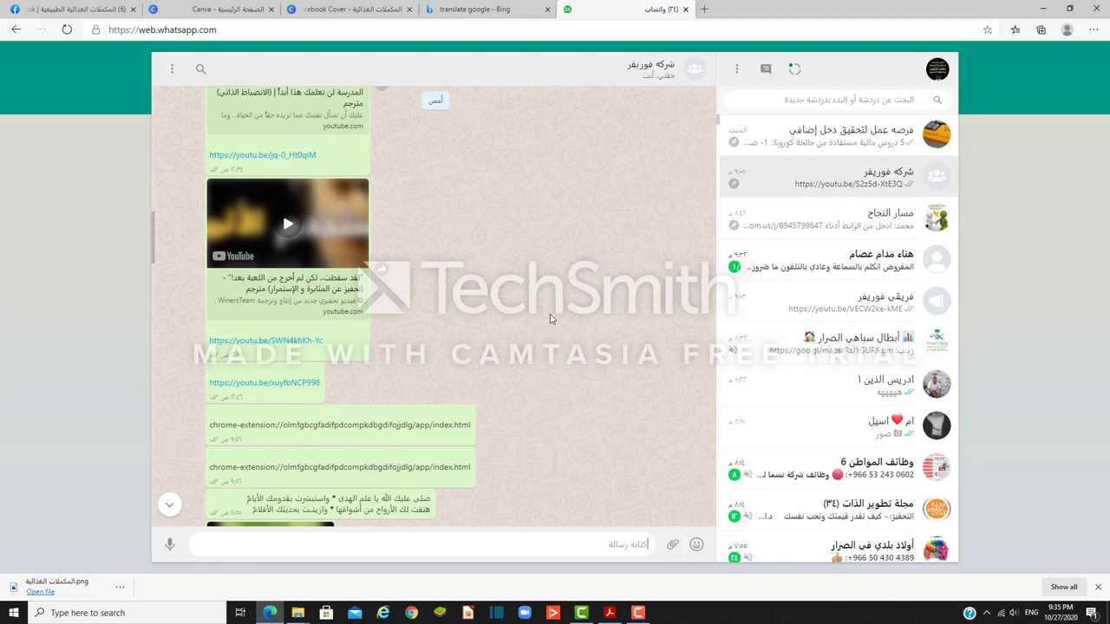
scroll(520, 325, "up", 3)
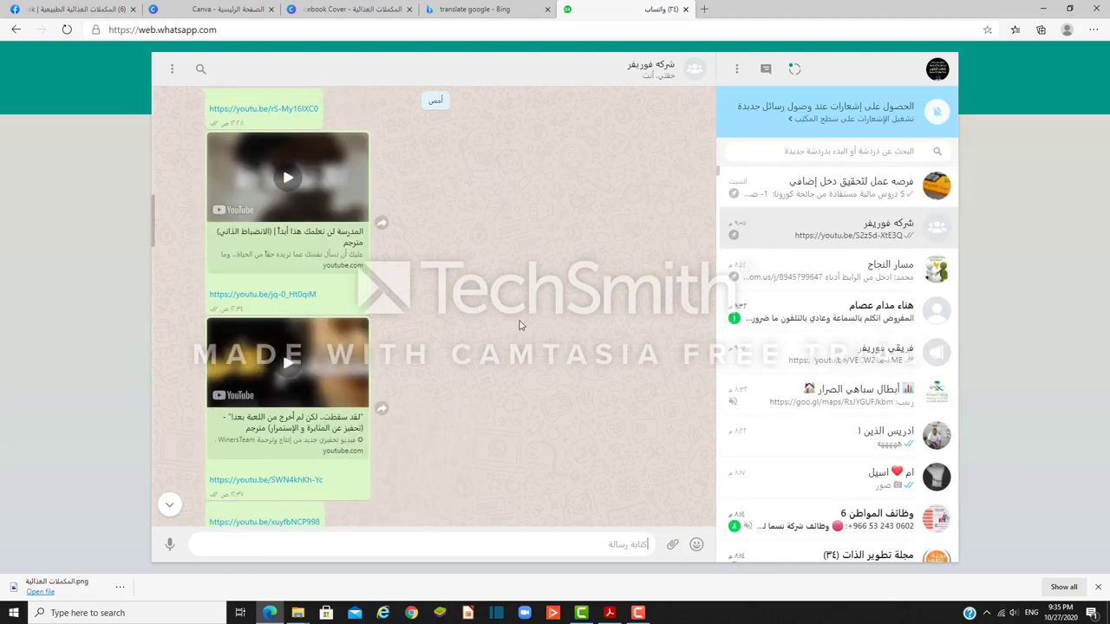
scroll(521, 326, "up", 10)
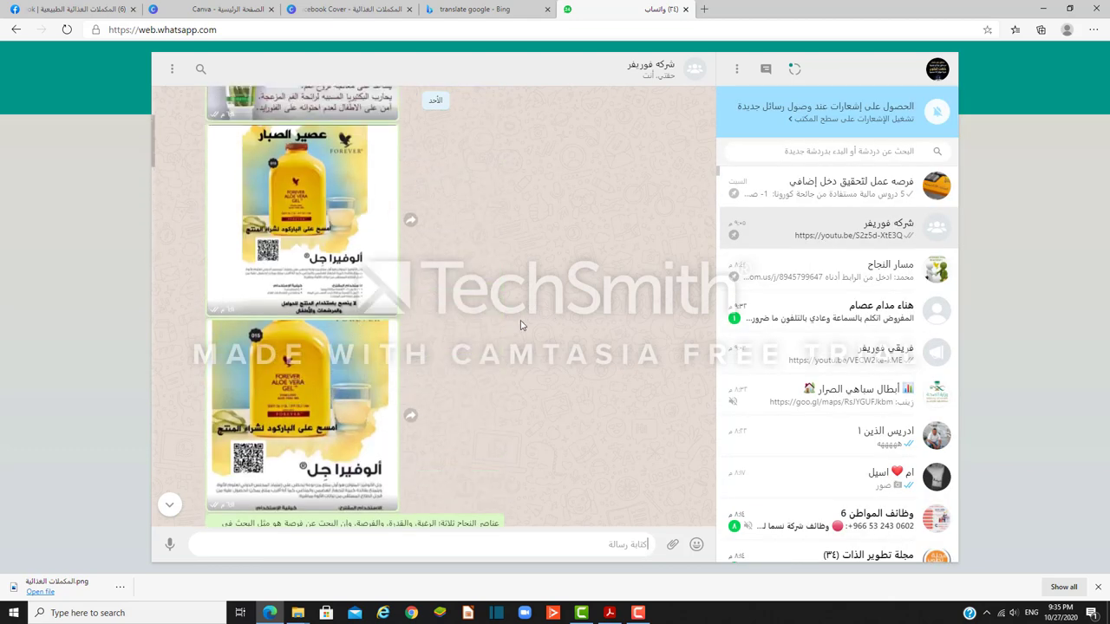
scroll(520, 325, "up", 5)
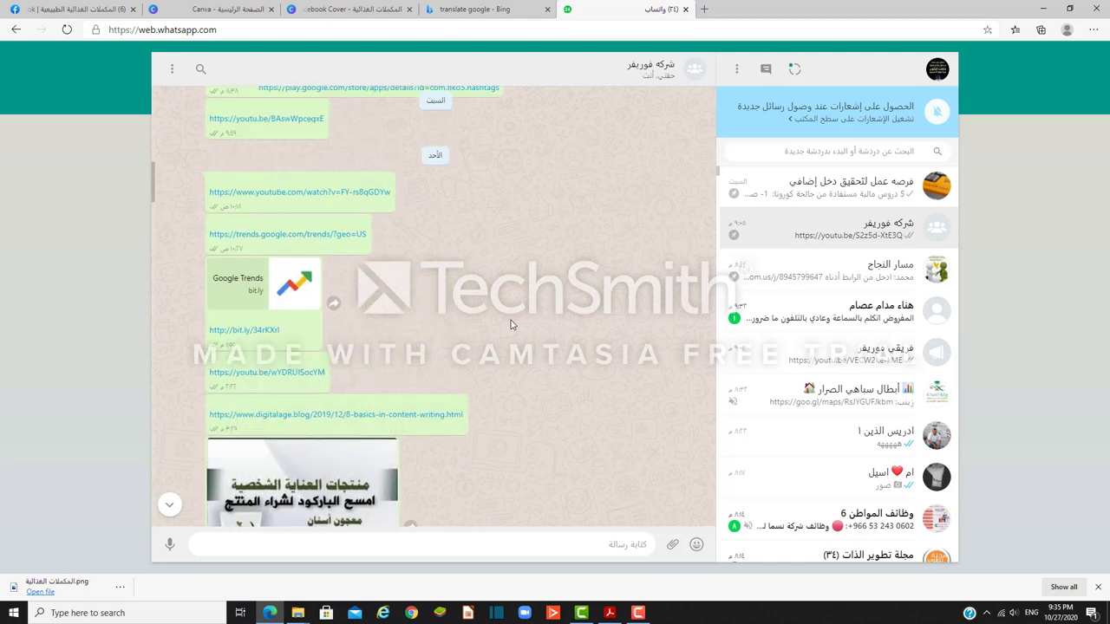
scroll(511, 324, "up", 8)
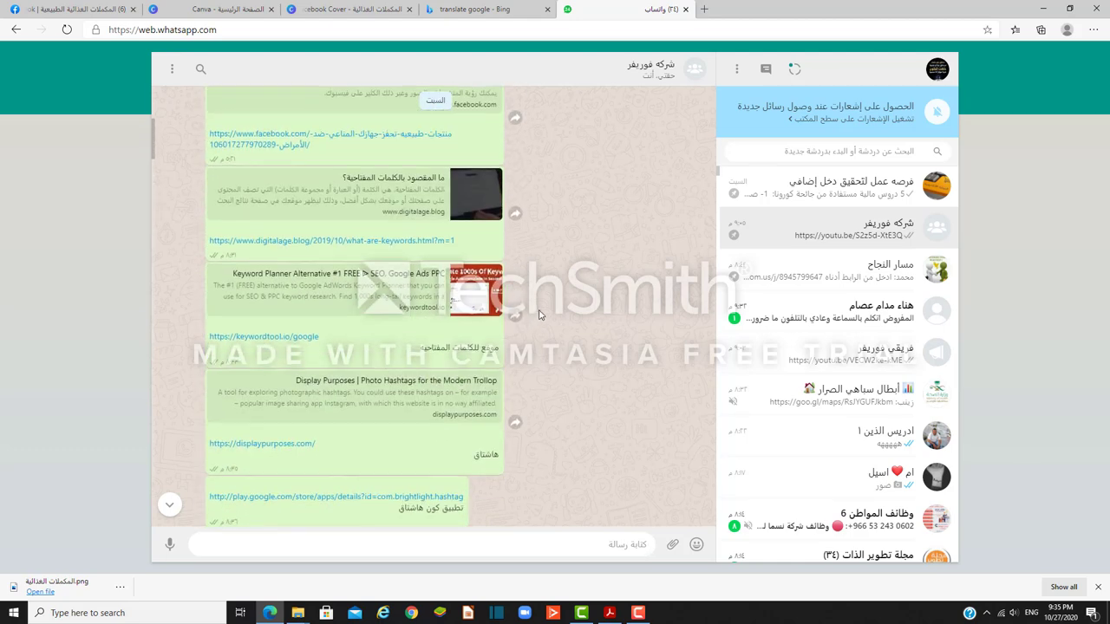
scroll(539, 314, "up", 5)
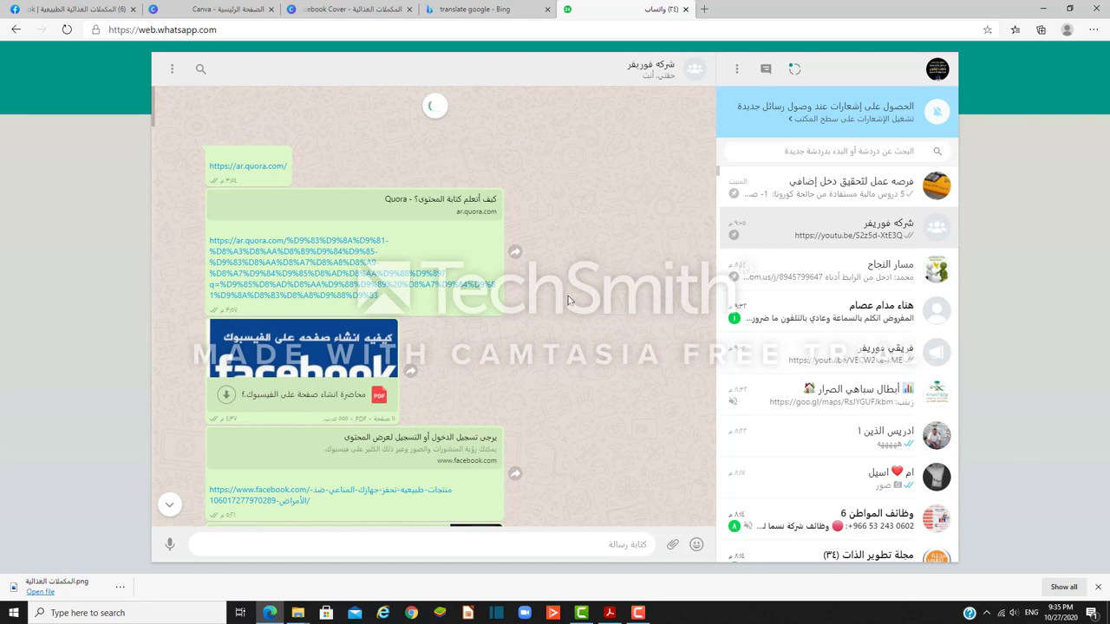
scroll(564, 304, "up", 3)
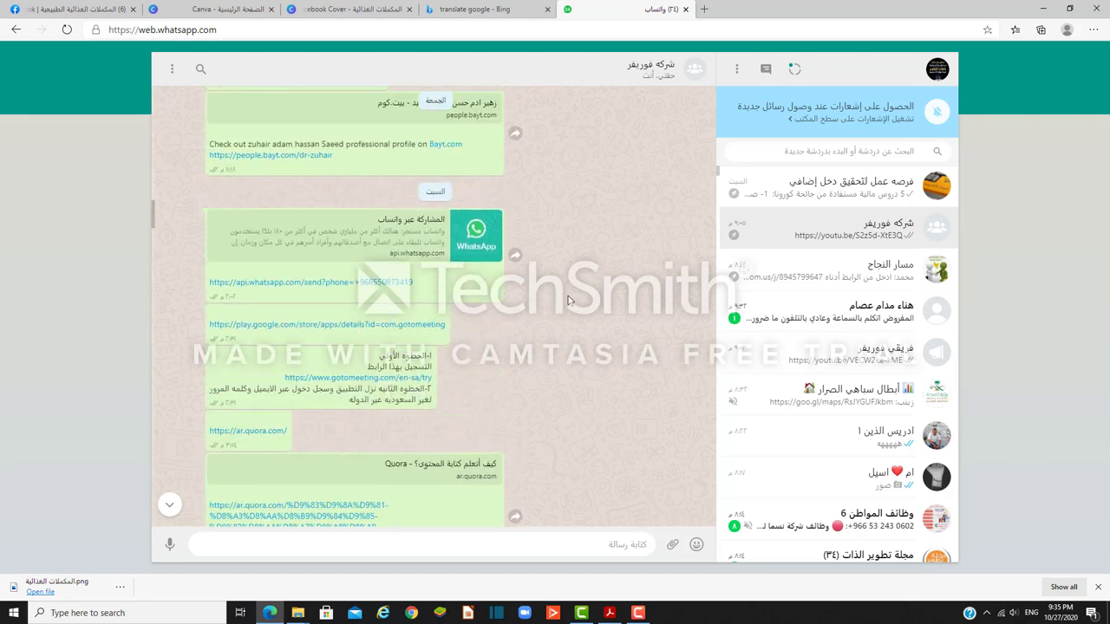
Step: Copy the WhatsApp click-to-chat link and open another blank tab
left_click_drag(420, 288, 210, 286)
right_click(232, 286)
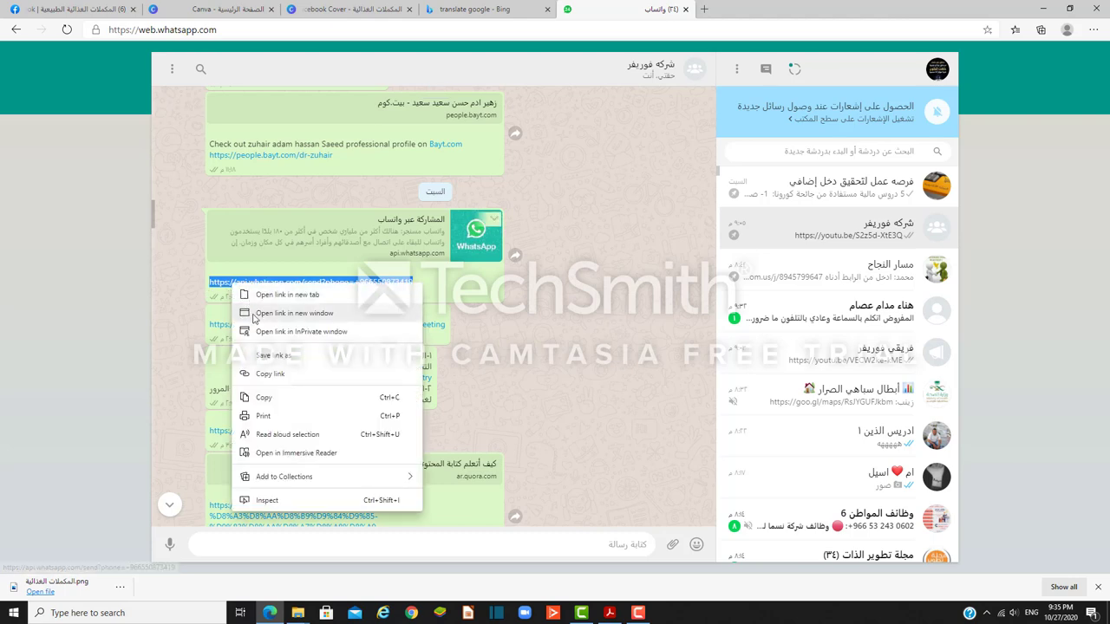
left_click(266, 398)
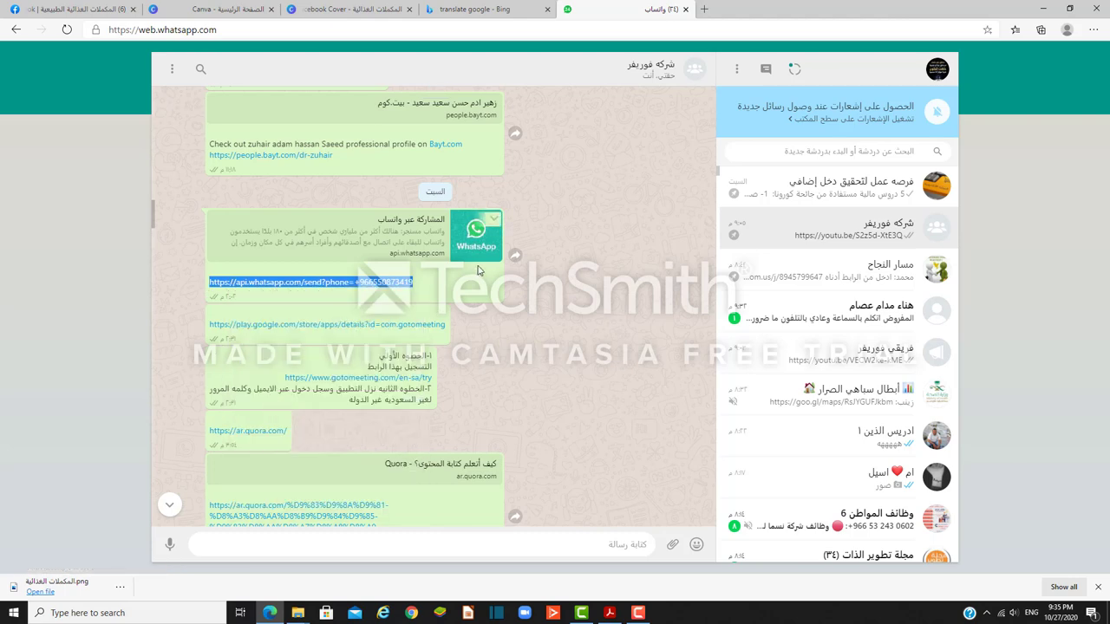
left_click(705, 8)
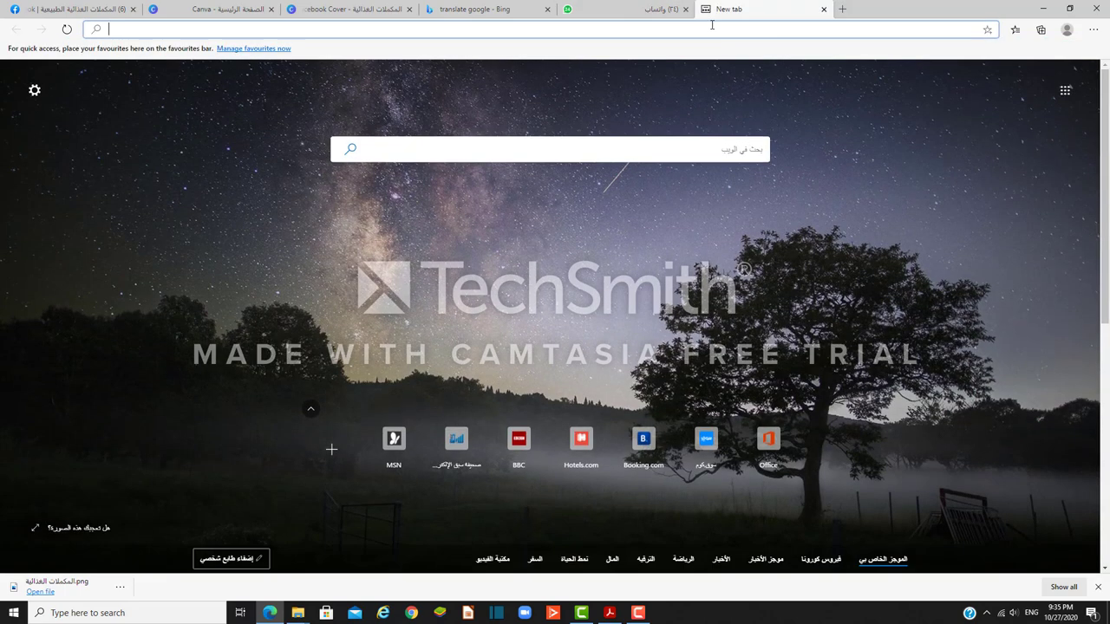
Step: Search for 'bitly' and open the Bitly website
type("bir")
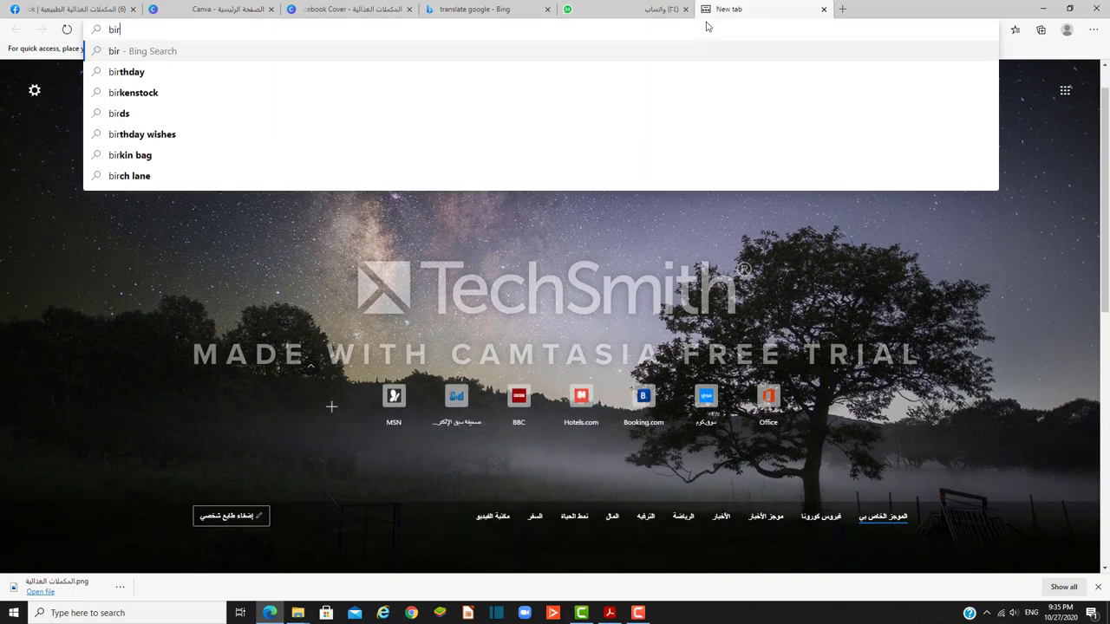
key("BackSpace")
type("t")
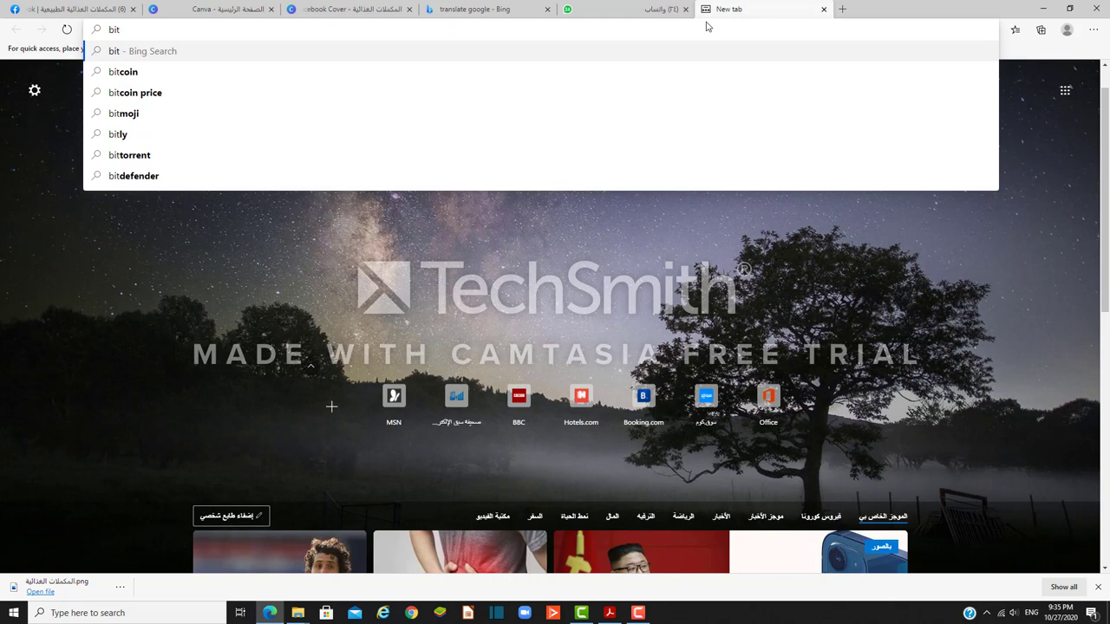
type("ly")
left_click(120, 136)
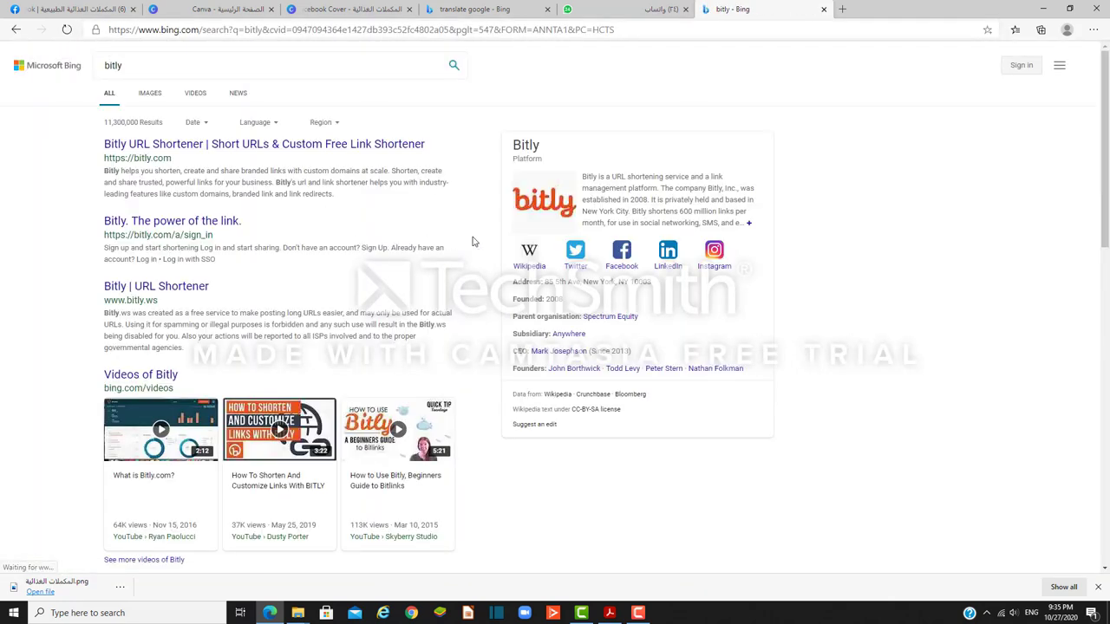
scroll(529, 245, "down", 3)
scroll(521, 243, "up", 3)
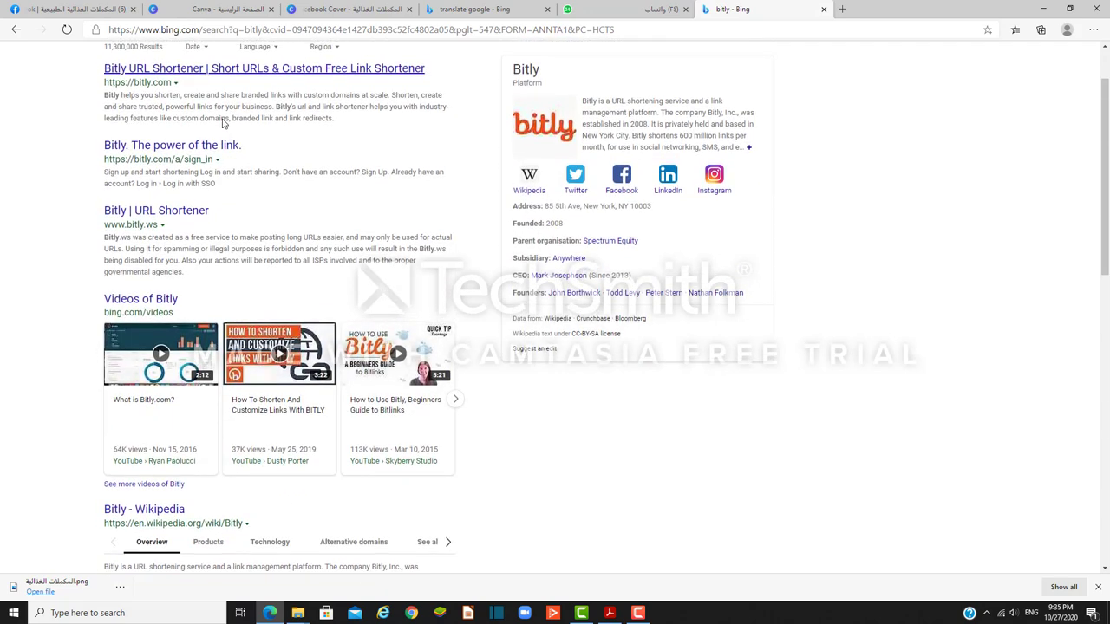
left_click(150, 144)
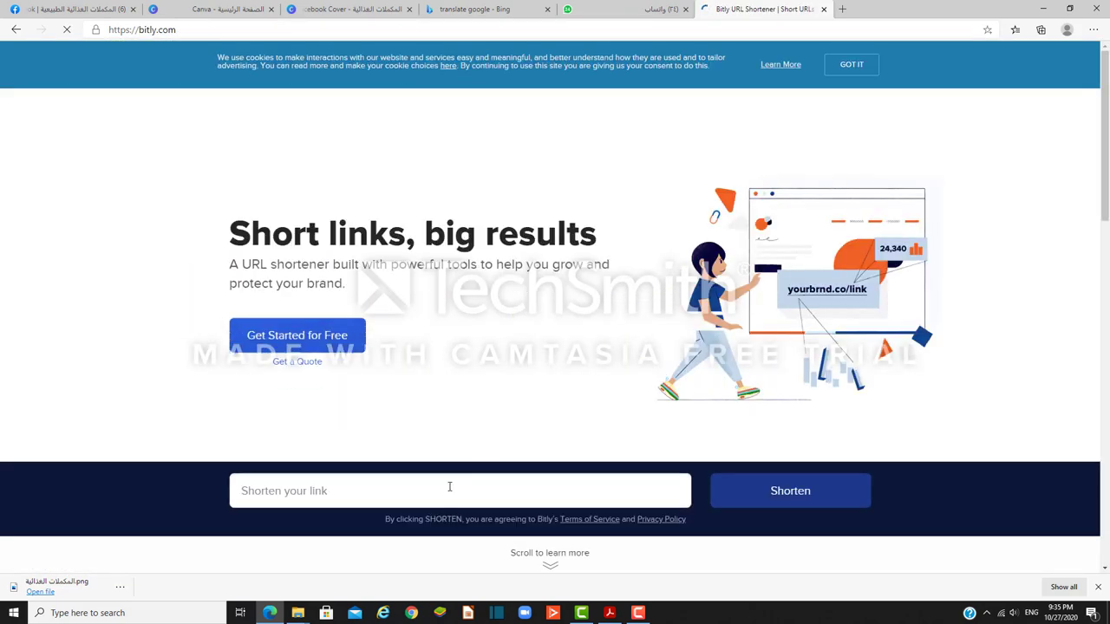
Step: Shorten the pasted WhatsApp link into a bit.ly address and copy it, then return to Facebook
left_click(444, 489)
right_click(444, 488)
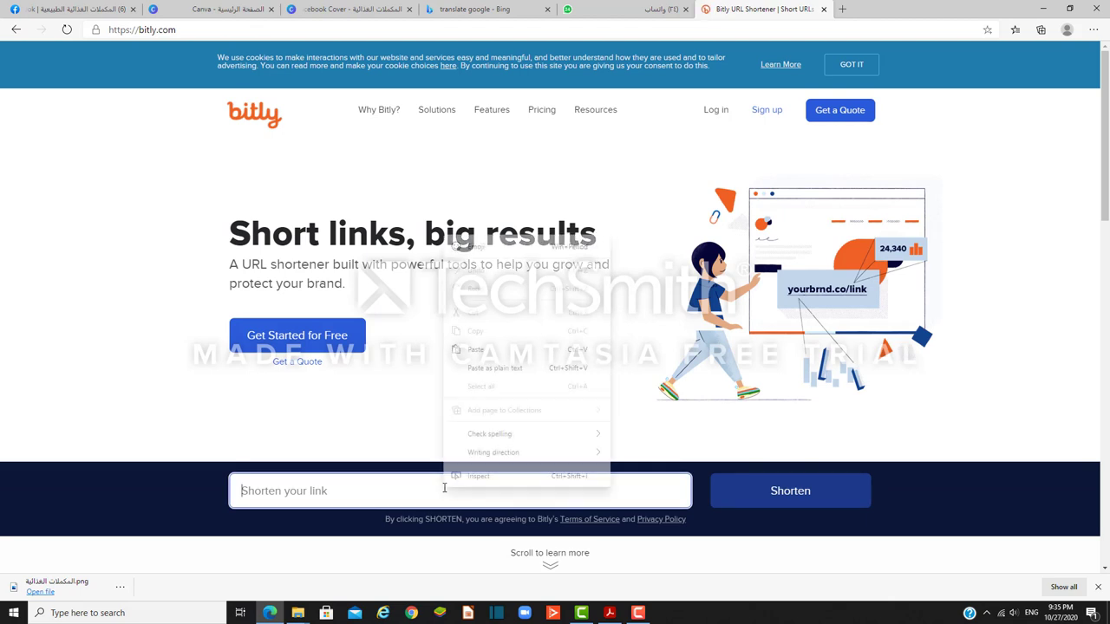
left_click(474, 354)
left_click(764, 491)
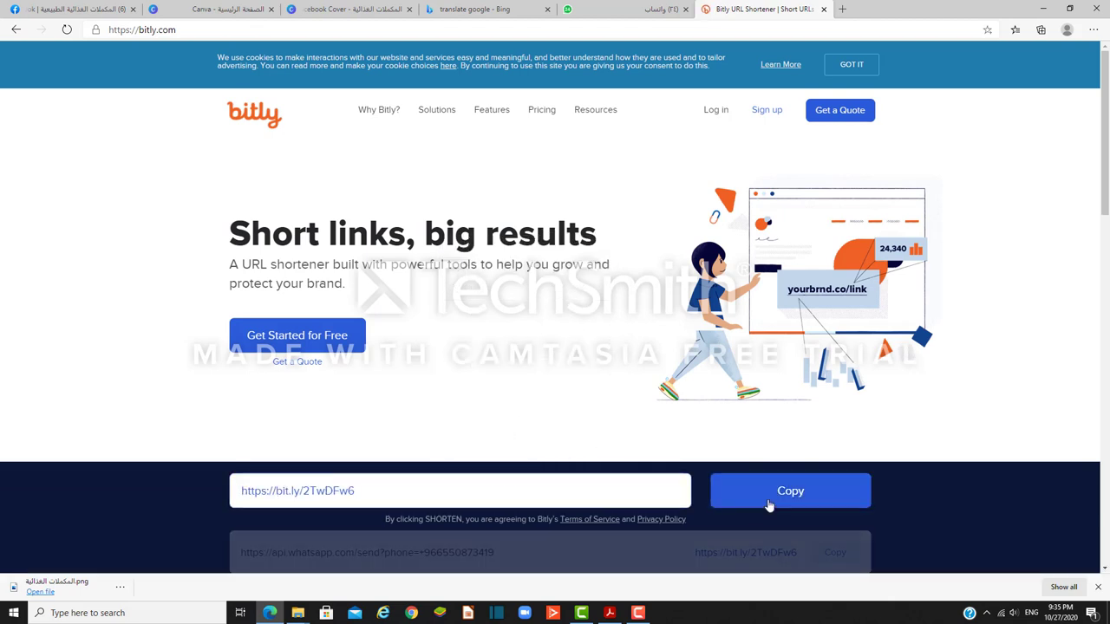
left_click(745, 498)
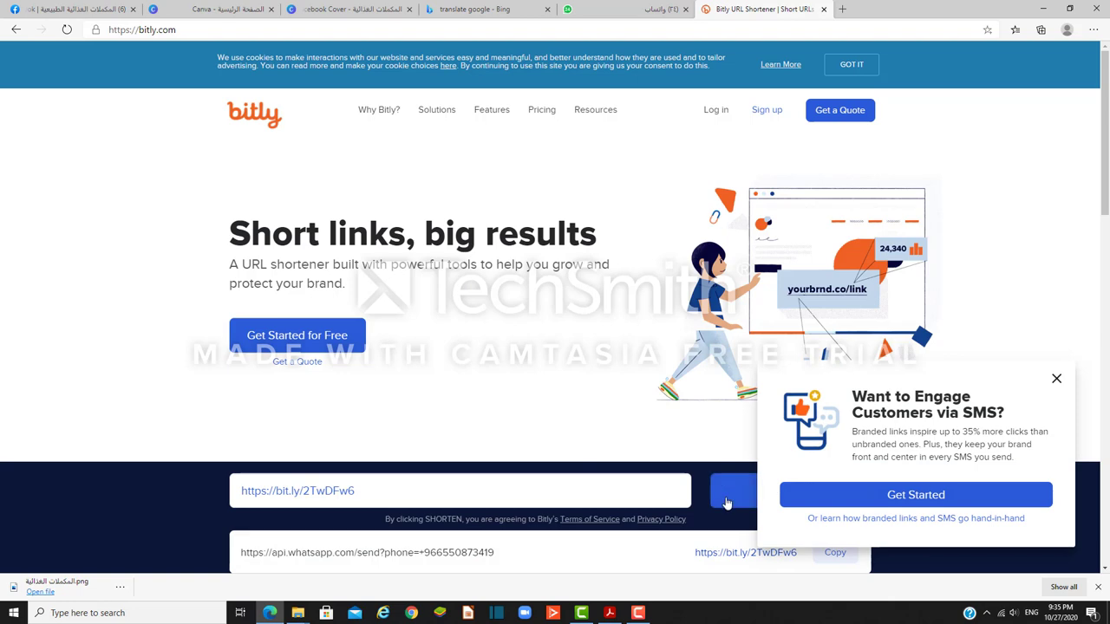
left_click(1056, 379)
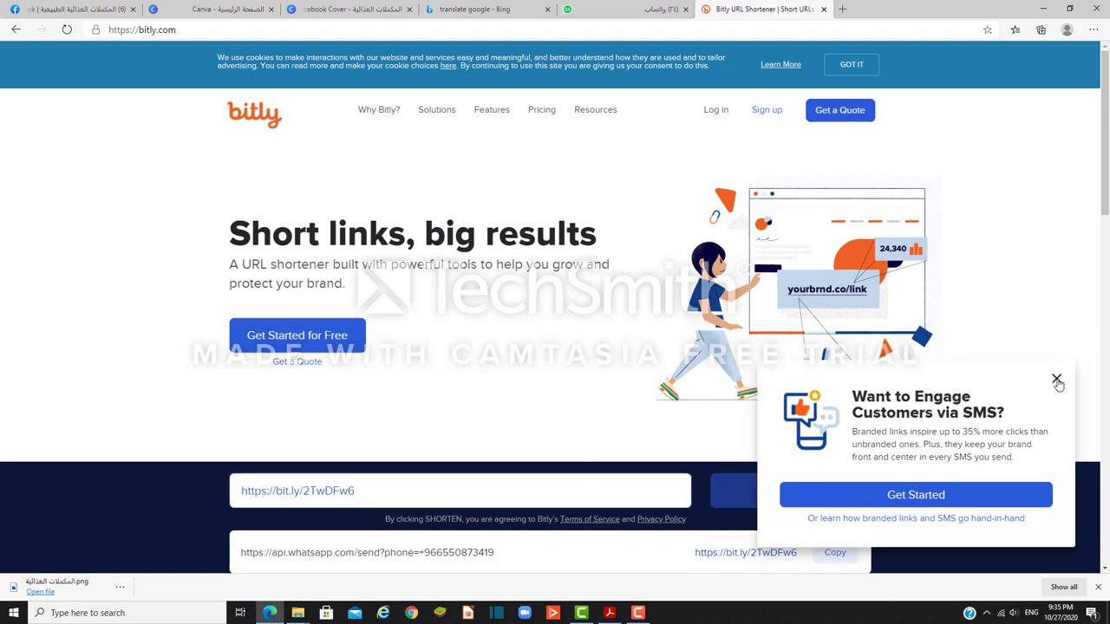
left_click(92, 9)
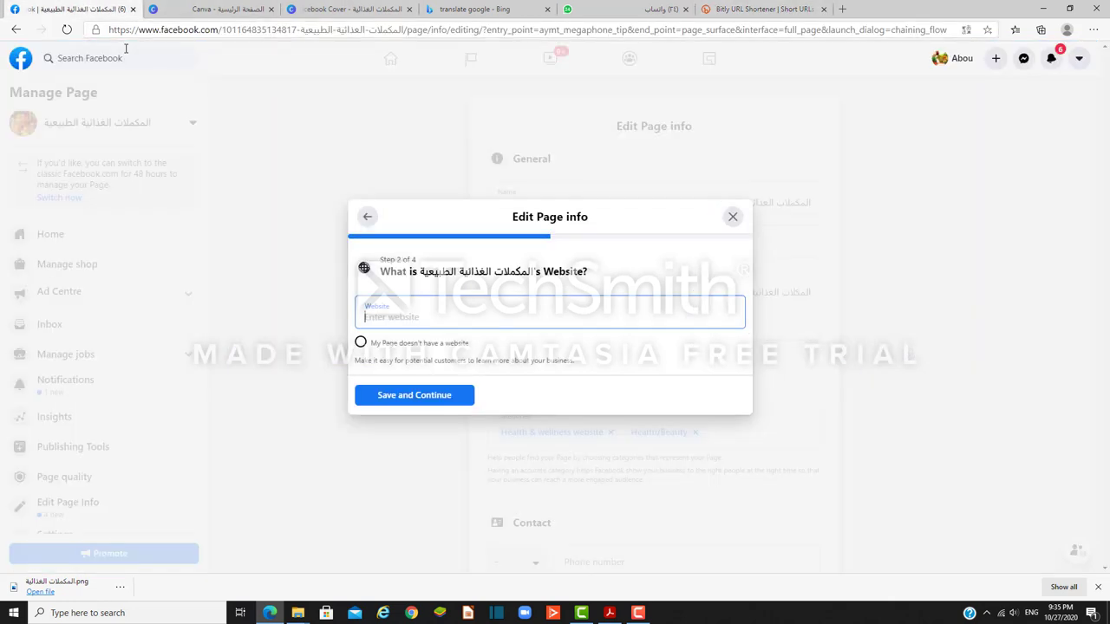
Step: Paste the bit.ly short link as the Page website, then mark no email address and continue to business hours
right_click(434, 318)
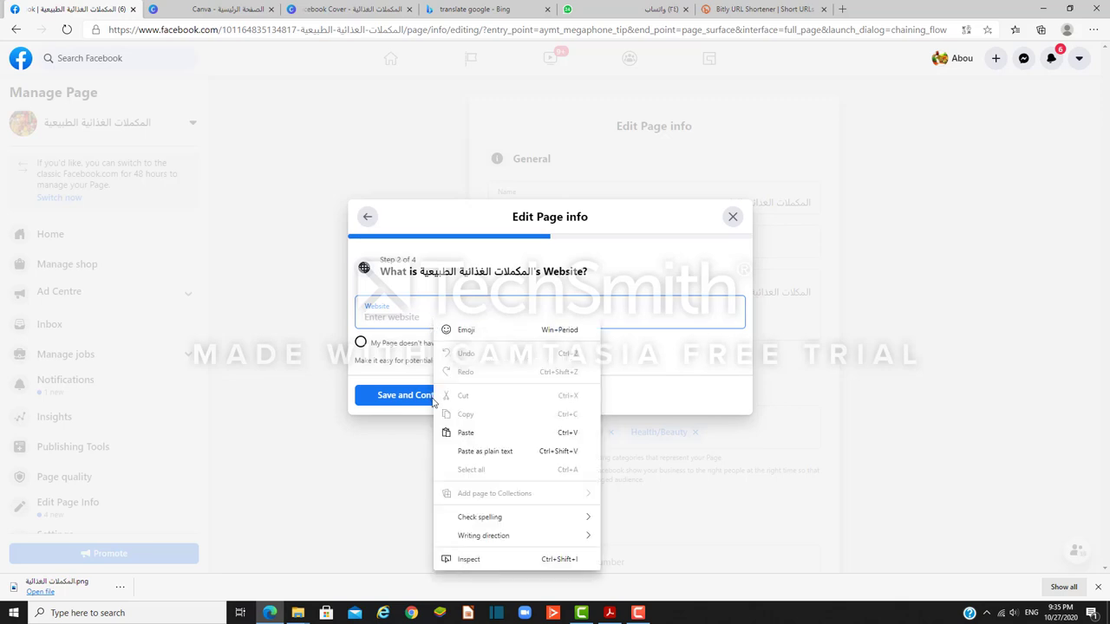
left_click(465, 433)
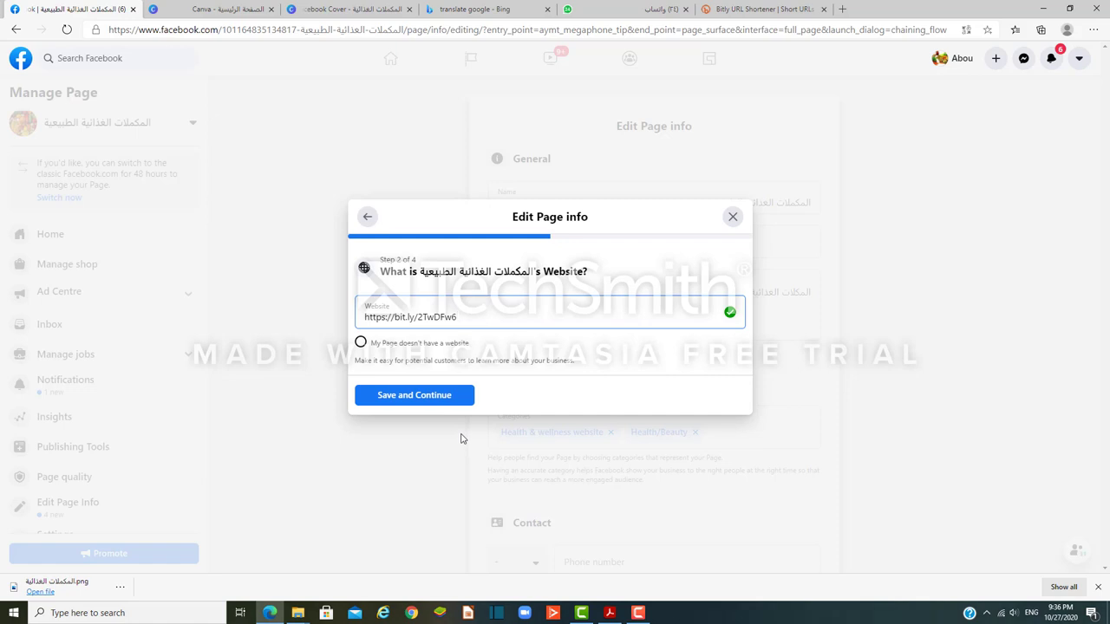
left_click(411, 398)
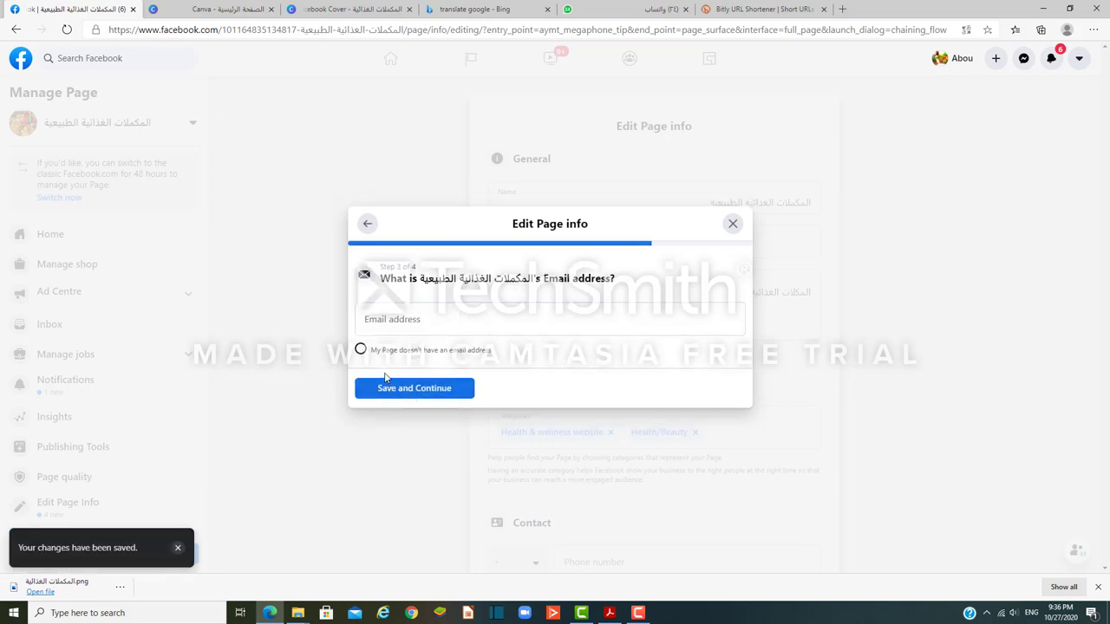
left_click(361, 351)
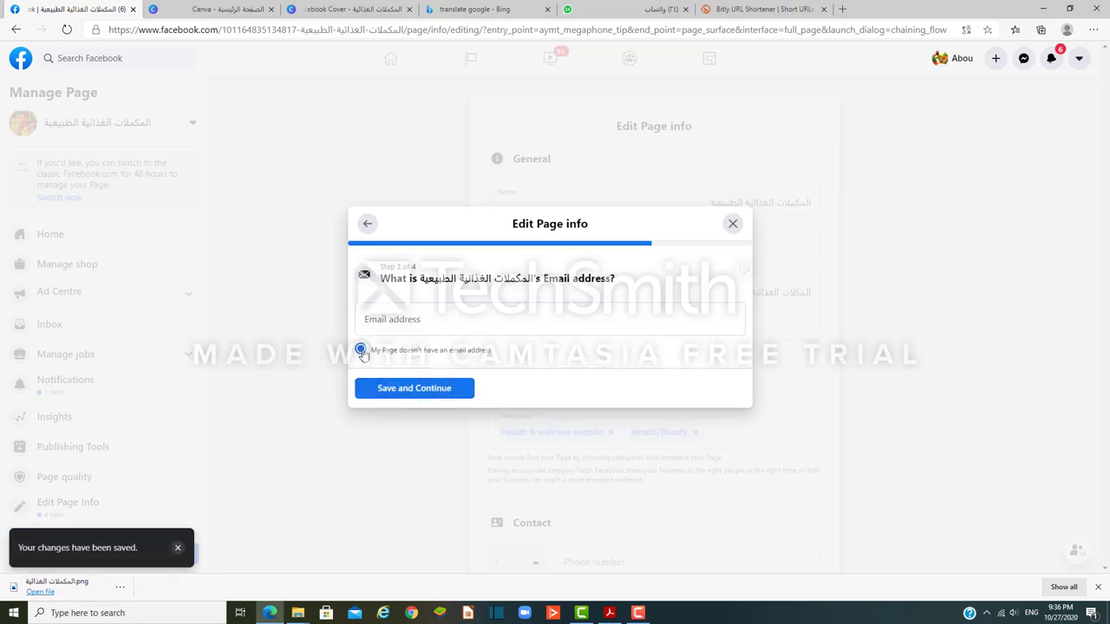
left_click(428, 393)
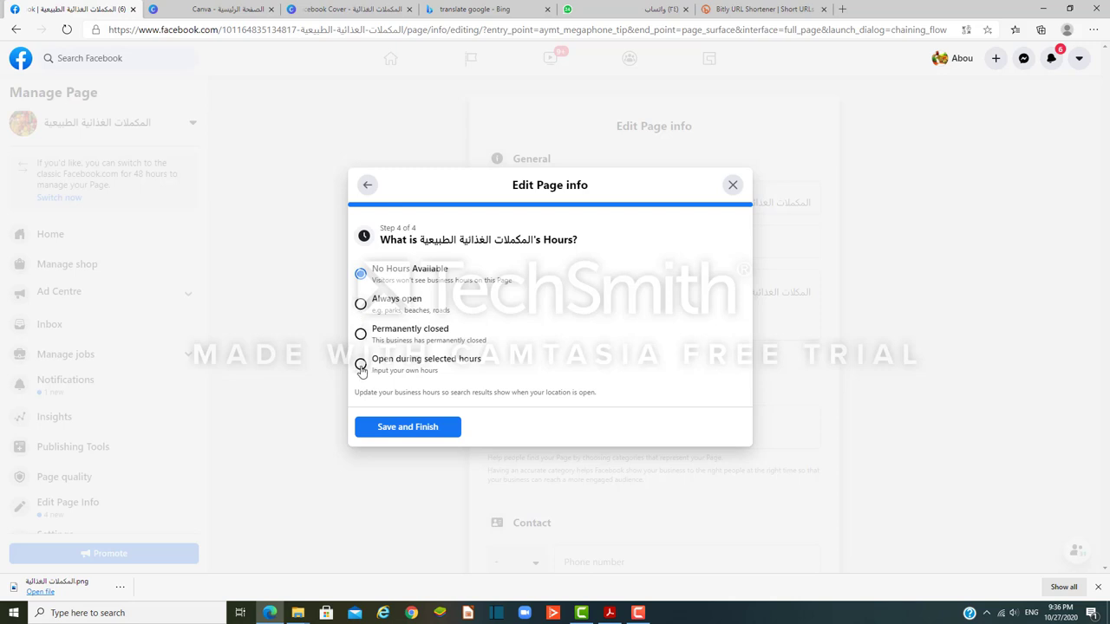
Step: Set Monday opening hours to 07:00–11:00, save and finish, then return to the Page home
left_click(361, 365)
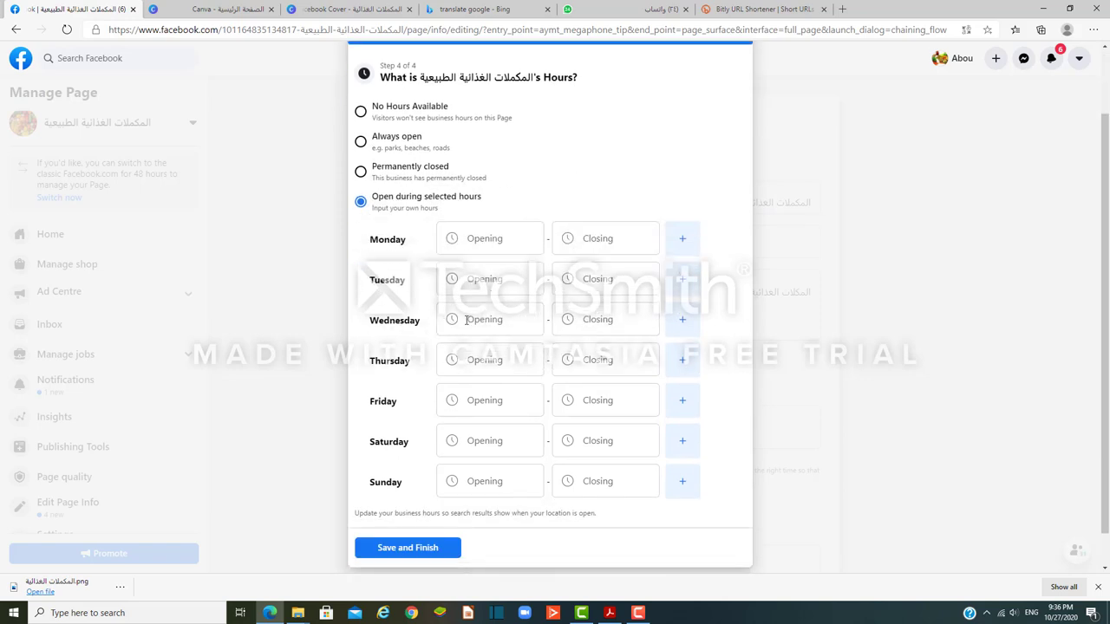
left_click(483, 239)
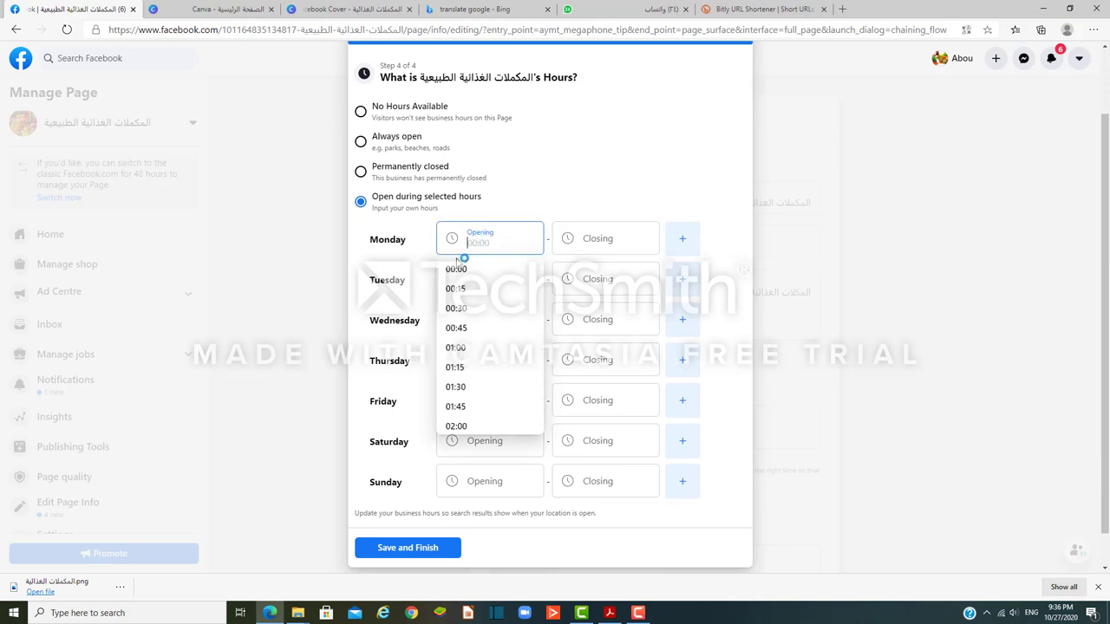
scroll(456, 384, "down", 5)
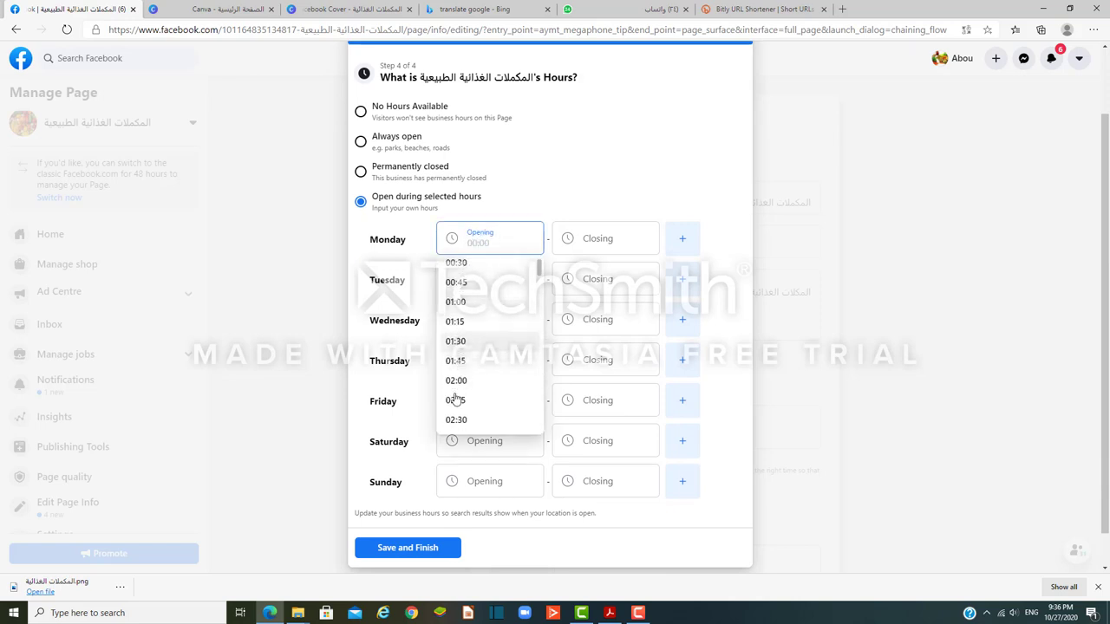
scroll(456, 392, "down", 3)
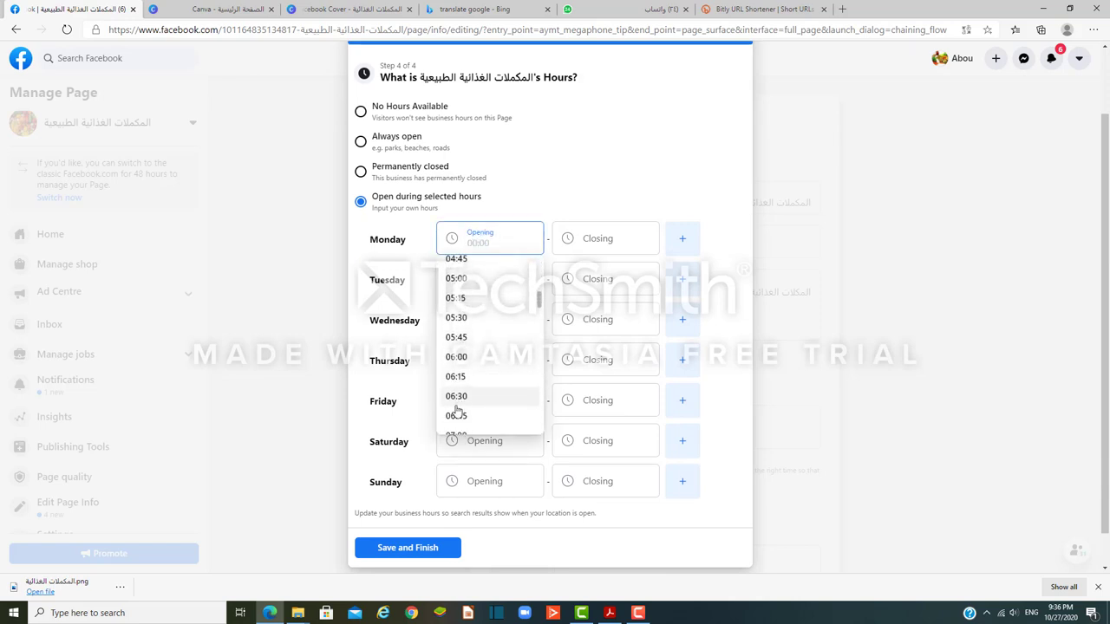
left_click(456, 361)
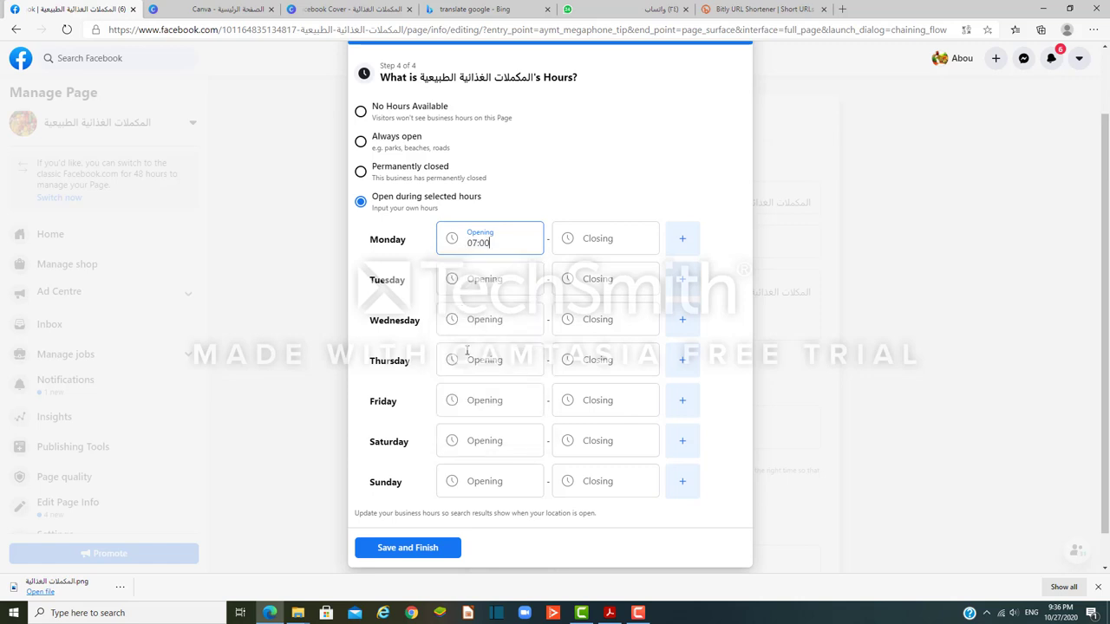
left_click(576, 243)
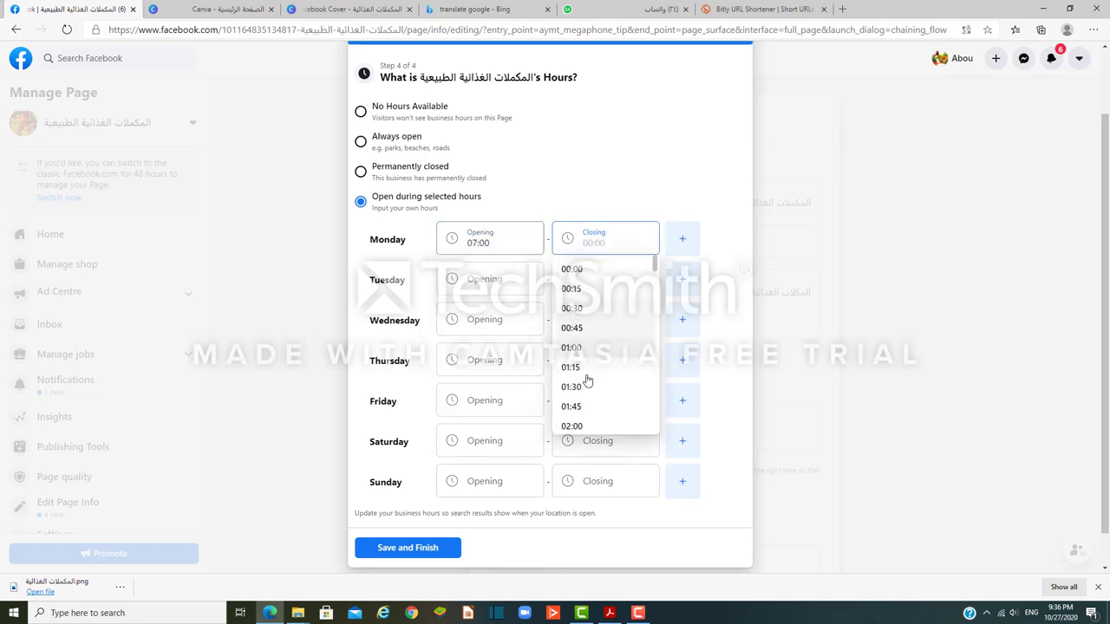
scroll(587, 382, "down", 7)
scroll(587, 384, "down", 7)
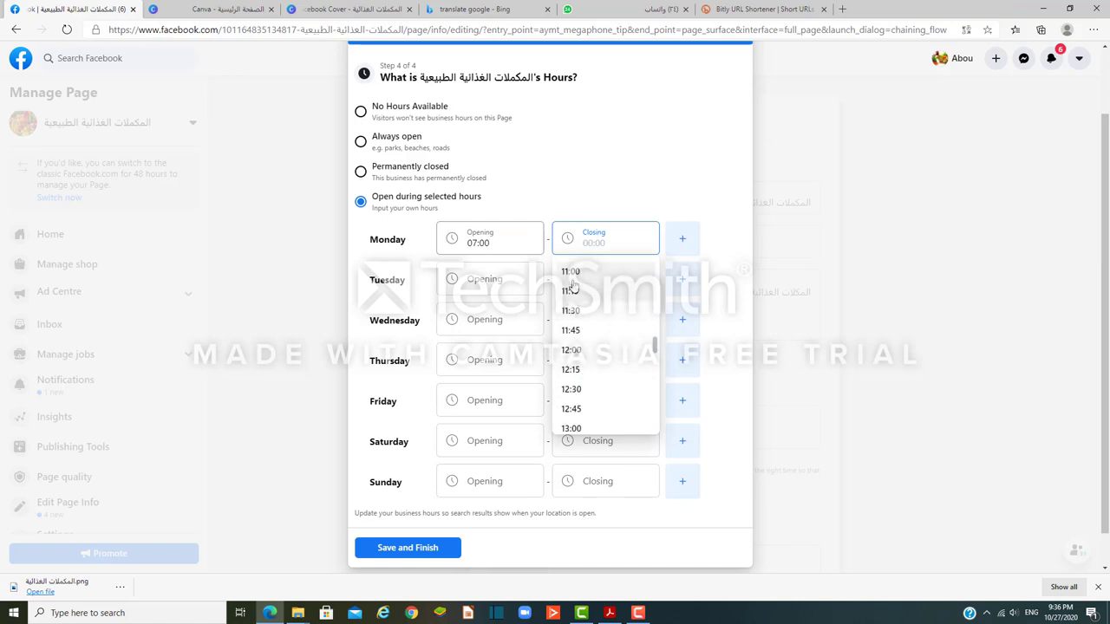
left_click(573, 270)
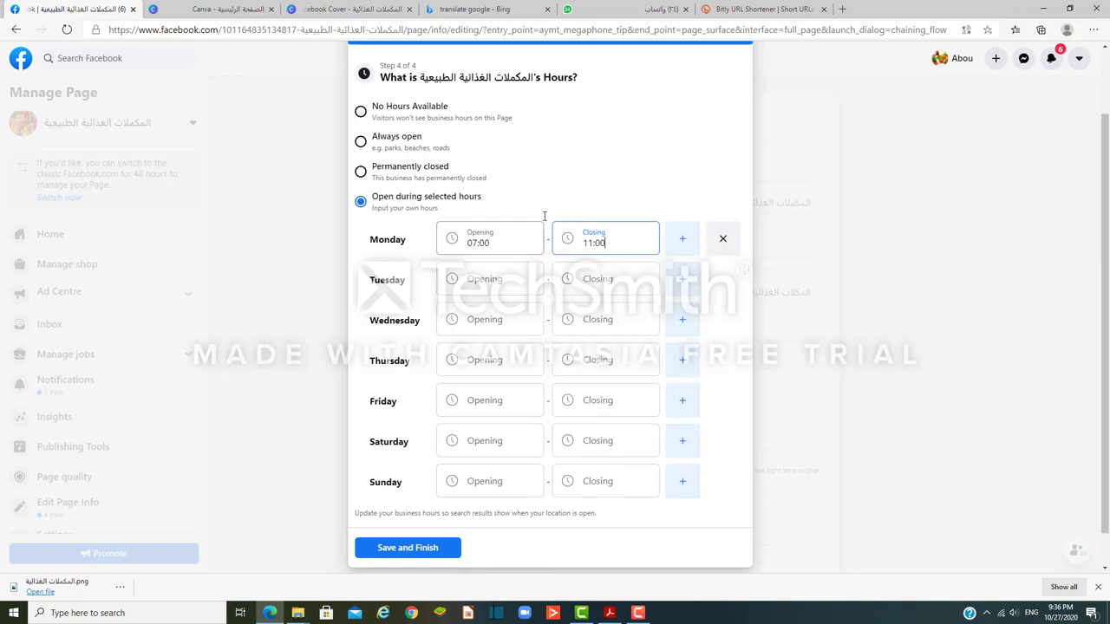
left_click(408, 548)
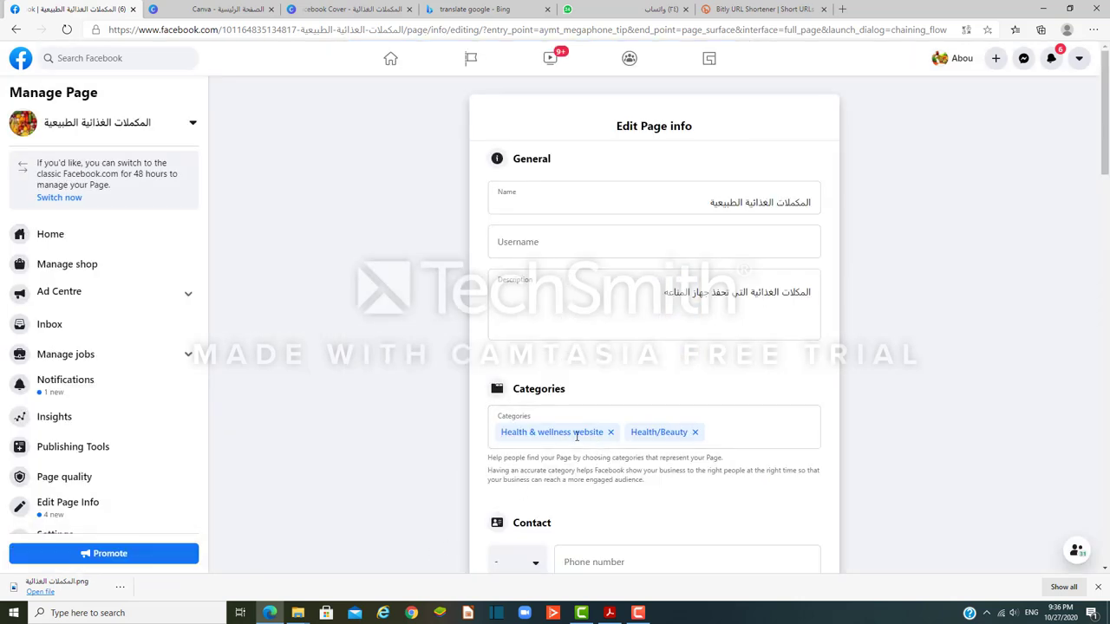
left_click(50, 236)
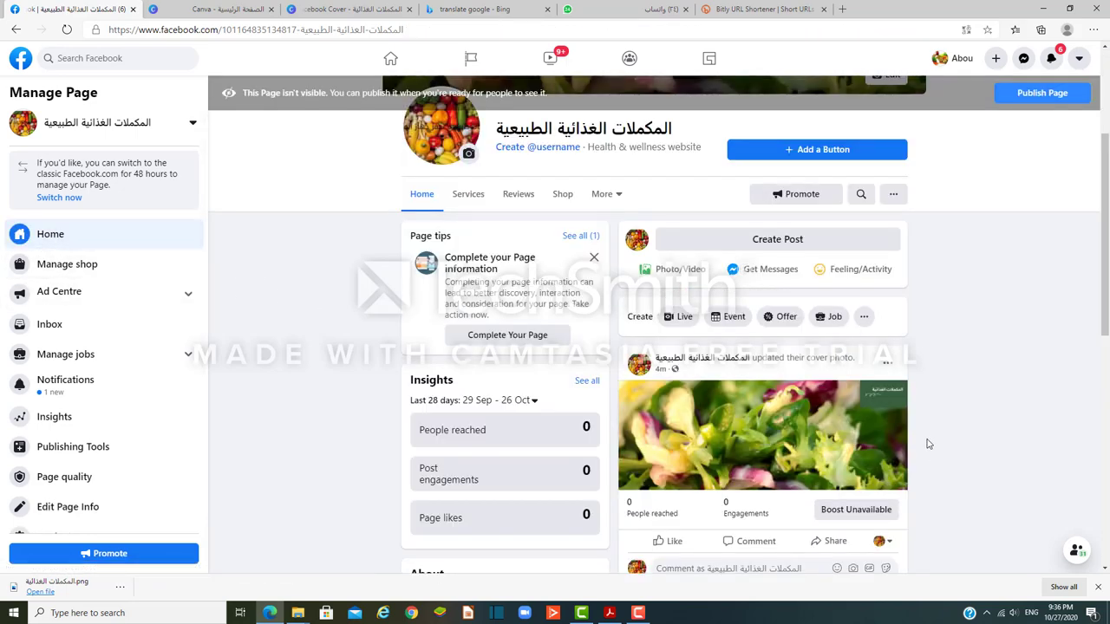
Step: Open the Edit Page button dialog from 'Add a Button' under the cover photo
scroll(928, 444, "up", 2)
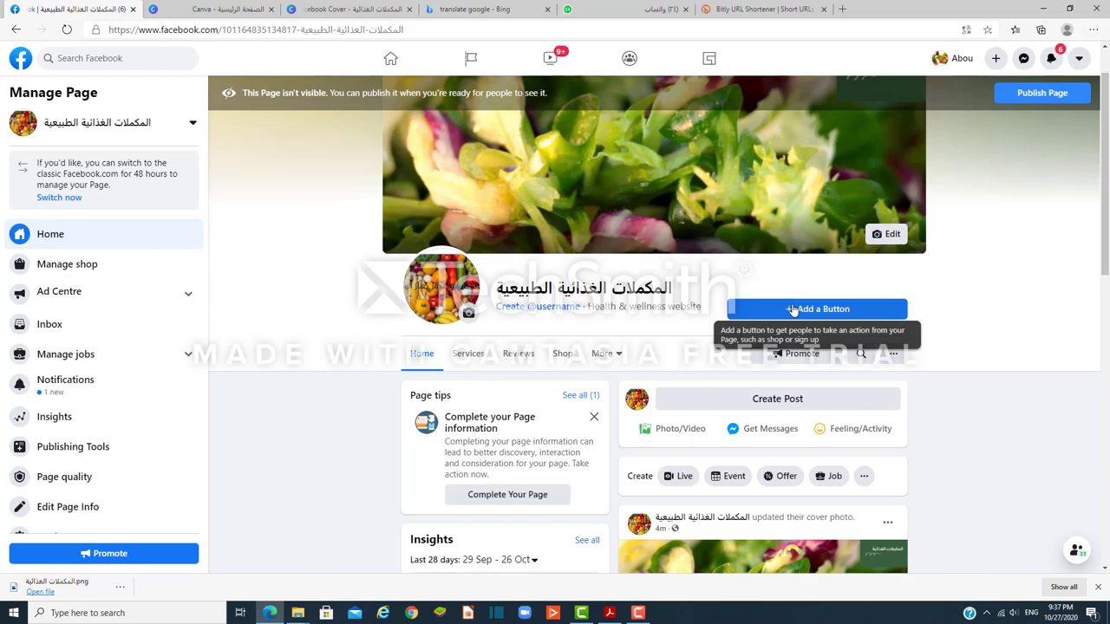
left_click(792, 310)
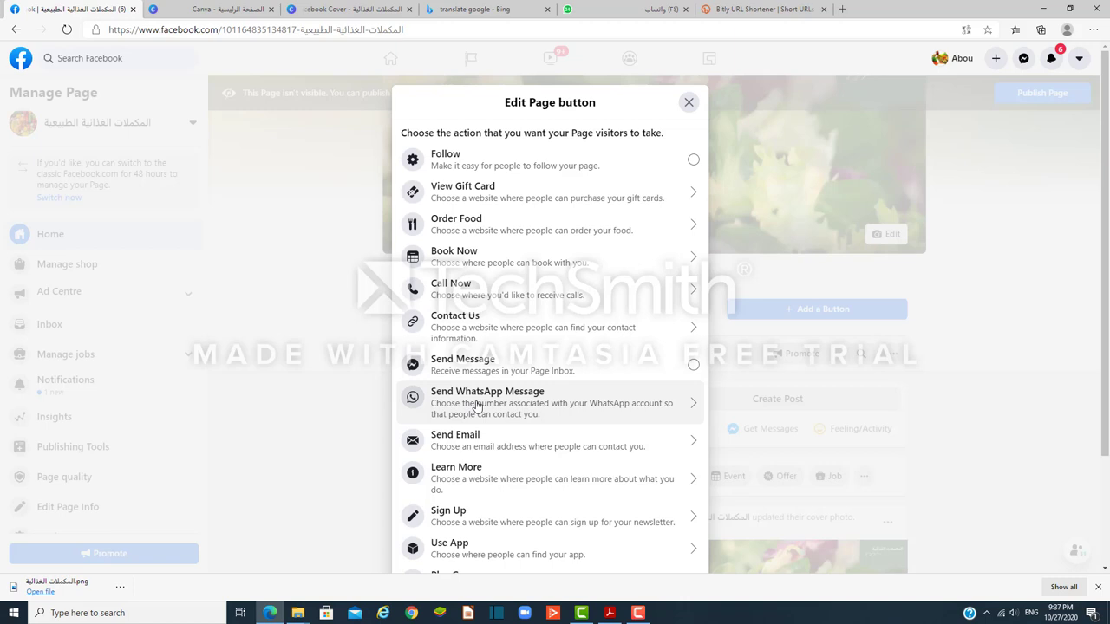
Step: Add a Shop Now button whose website is the pasted bit.ly short link
scroll(476, 405, "down", 3)
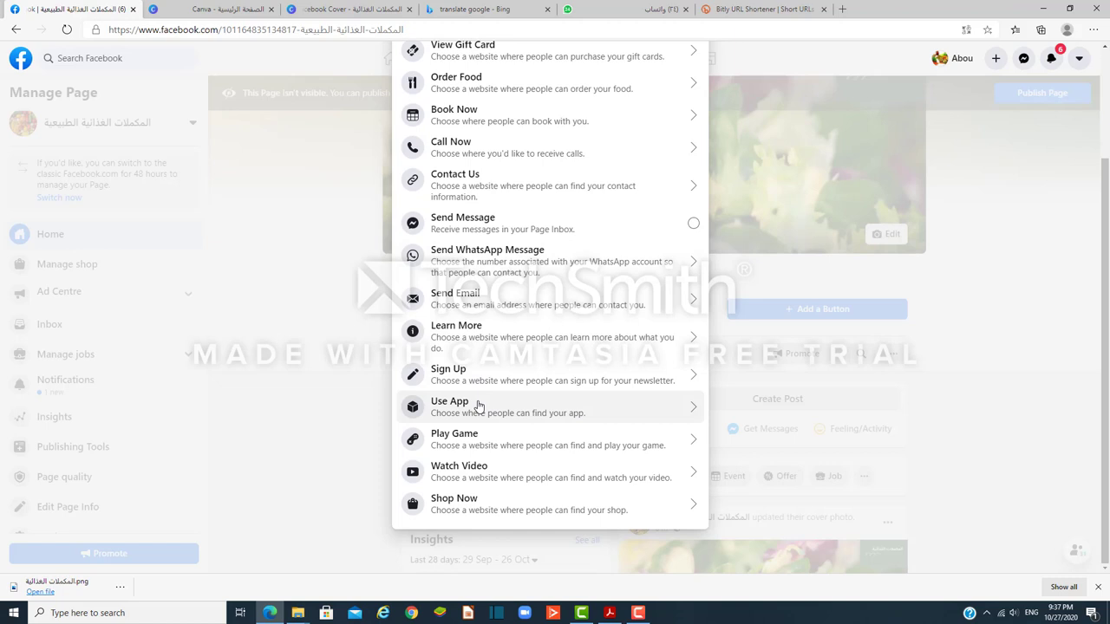
scroll(486, 332, "up", 2)
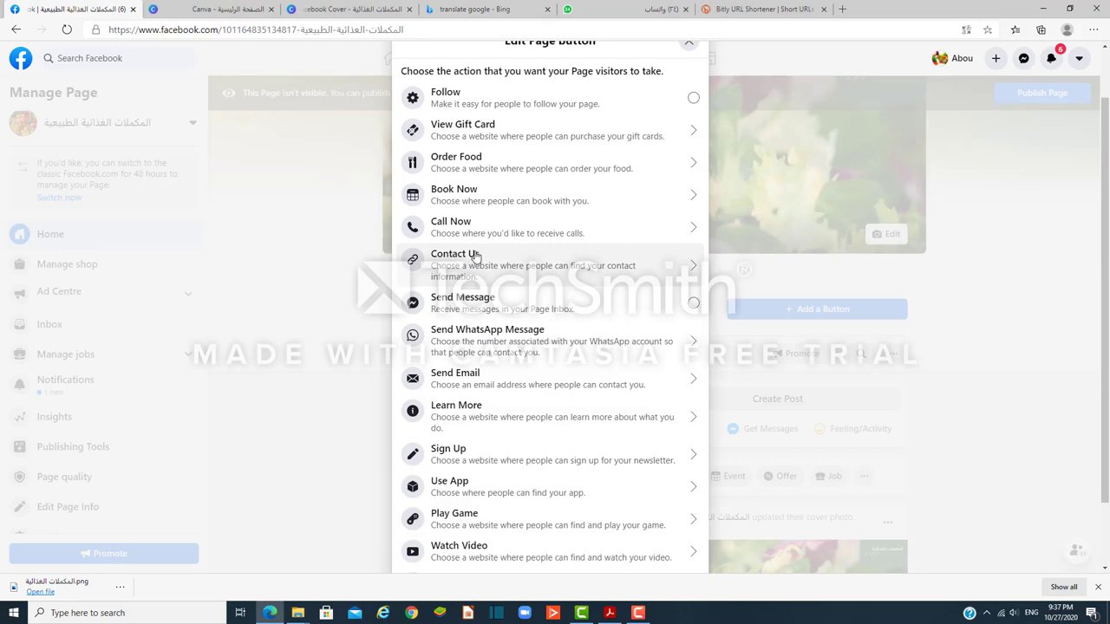
scroll(475, 255, "up", 1)
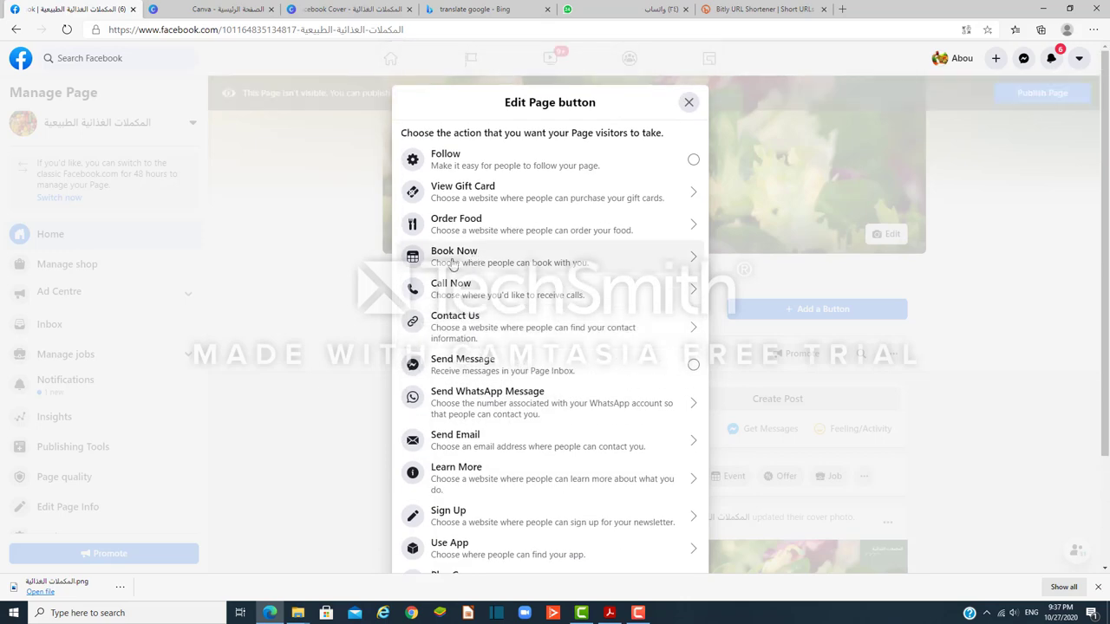
scroll(453, 265, "down", 2)
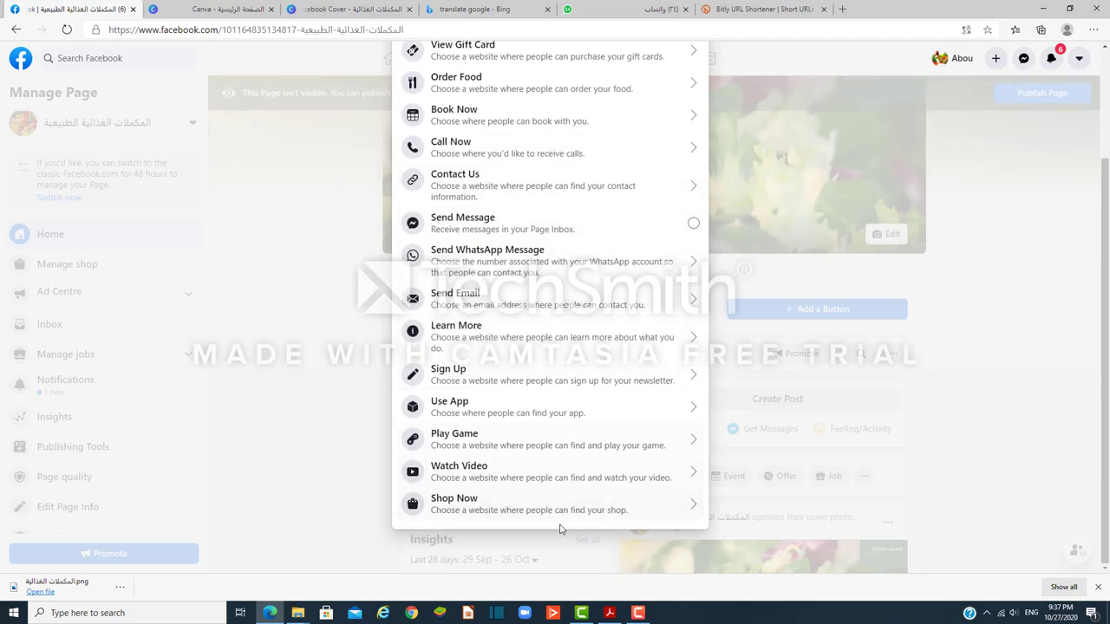
left_click(459, 505)
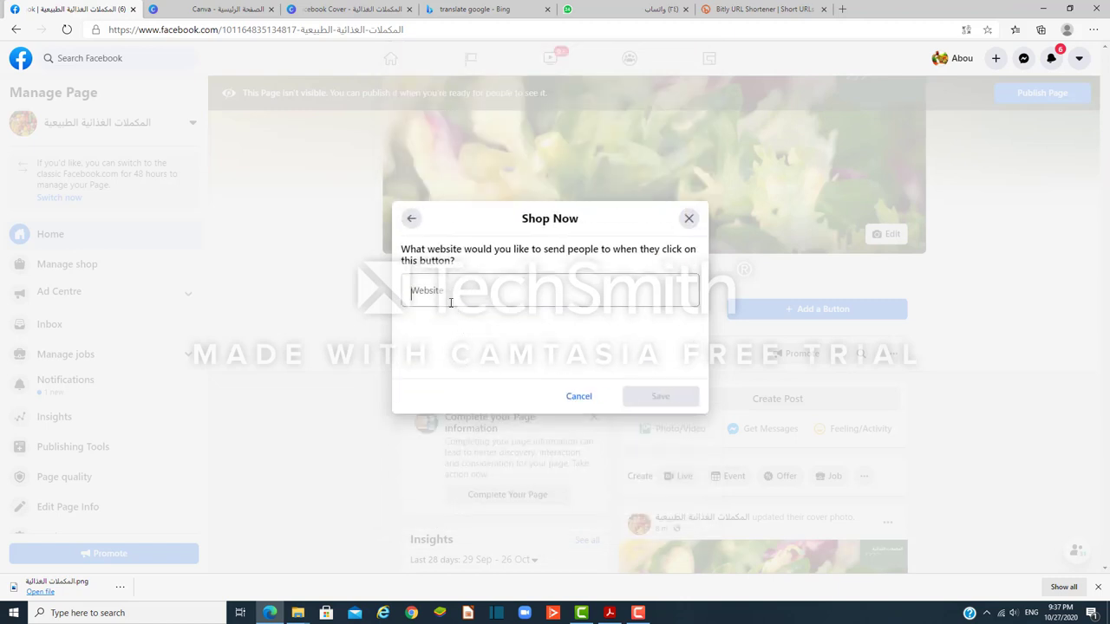
right_click(450, 293)
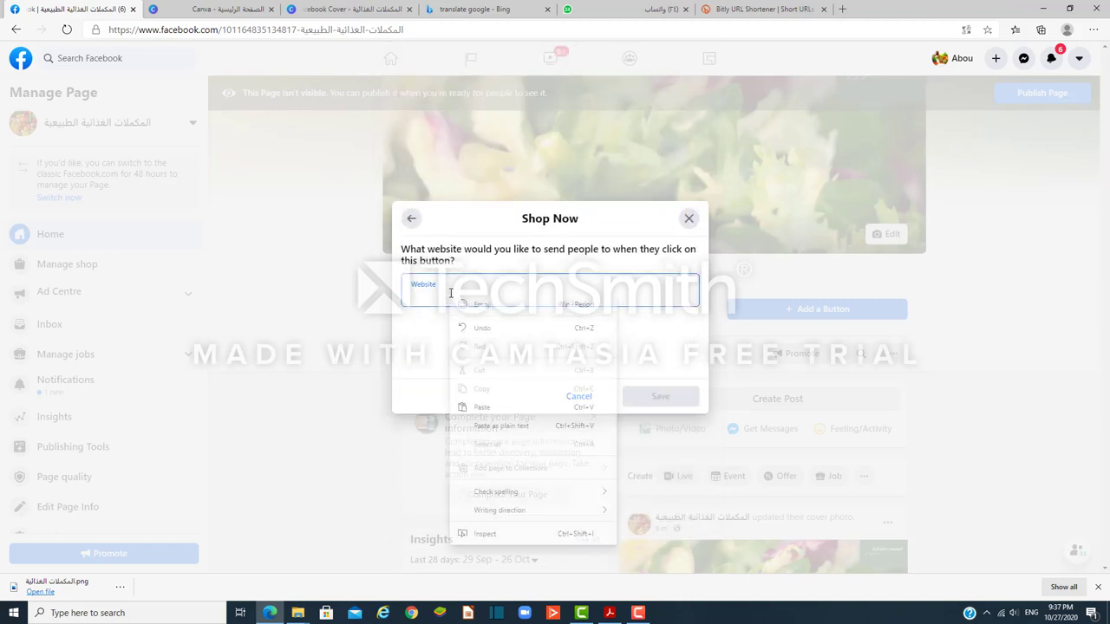
left_click(480, 407)
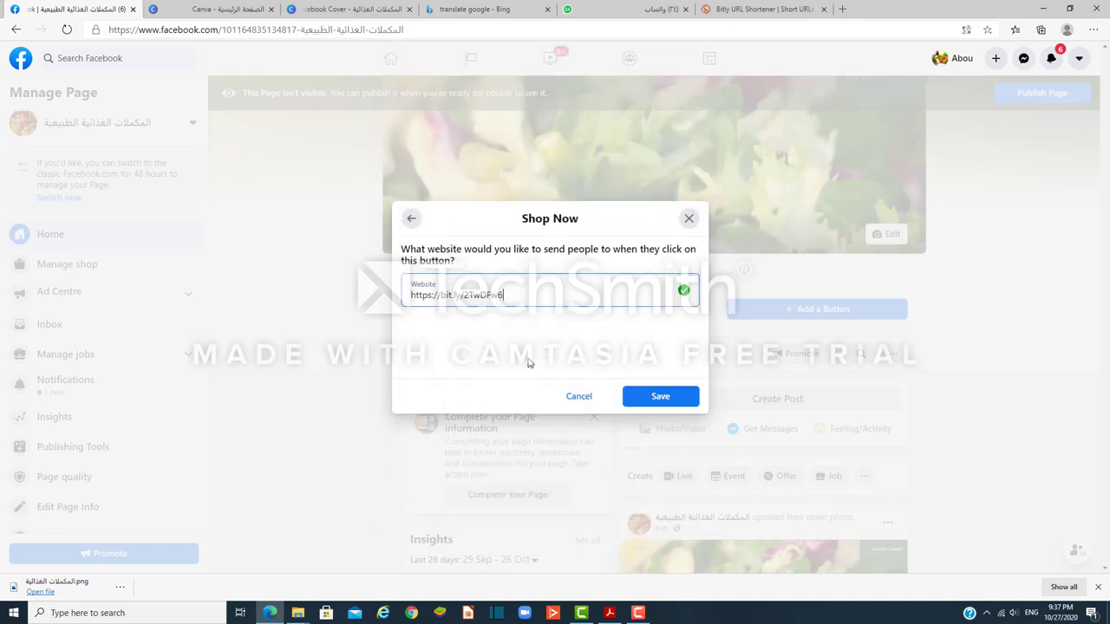
left_click(659, 398)
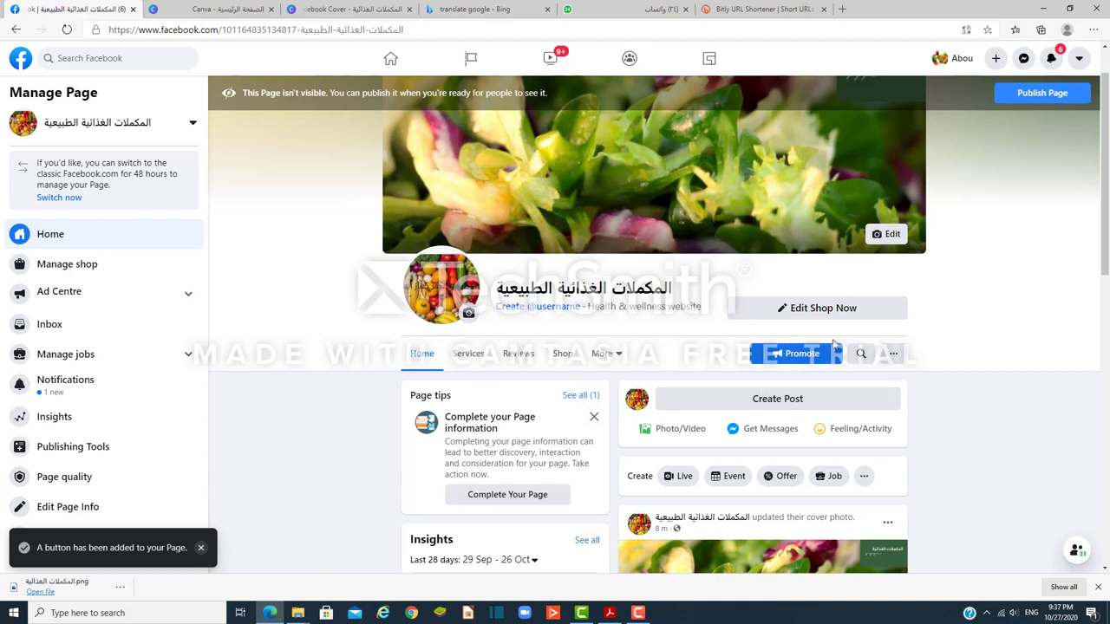
Step: Open and close the other actions menu, then close the Page tips card
left_click(894, 355)
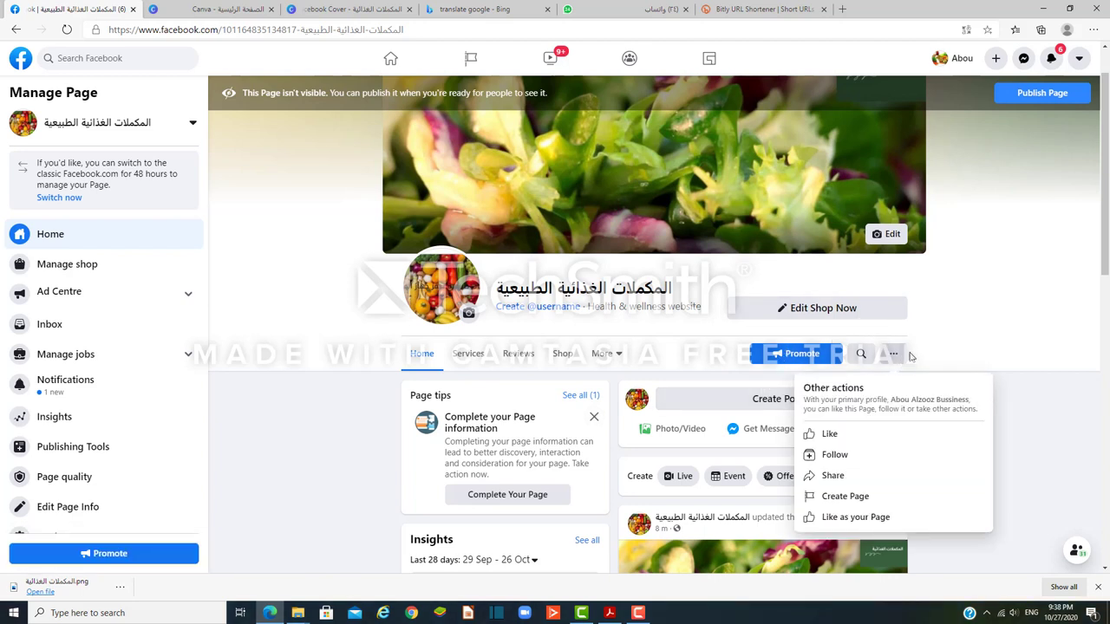
left_click(922, 349)
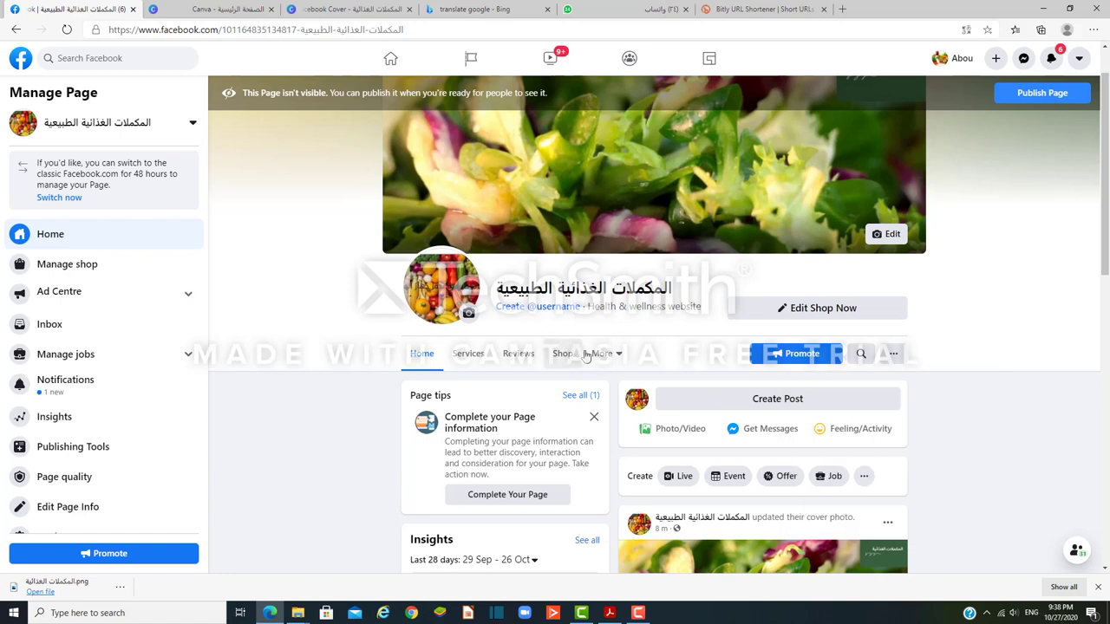
left_click(593, 418)
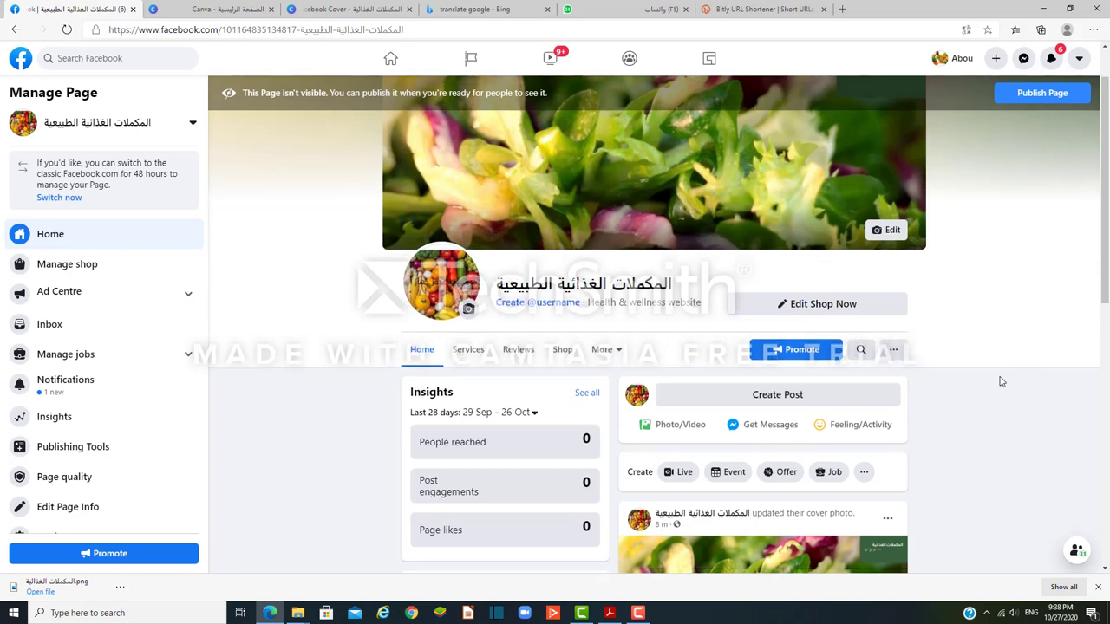
scroll(997, 379, "down", 1)
scroll(997, 379, "up", 2)
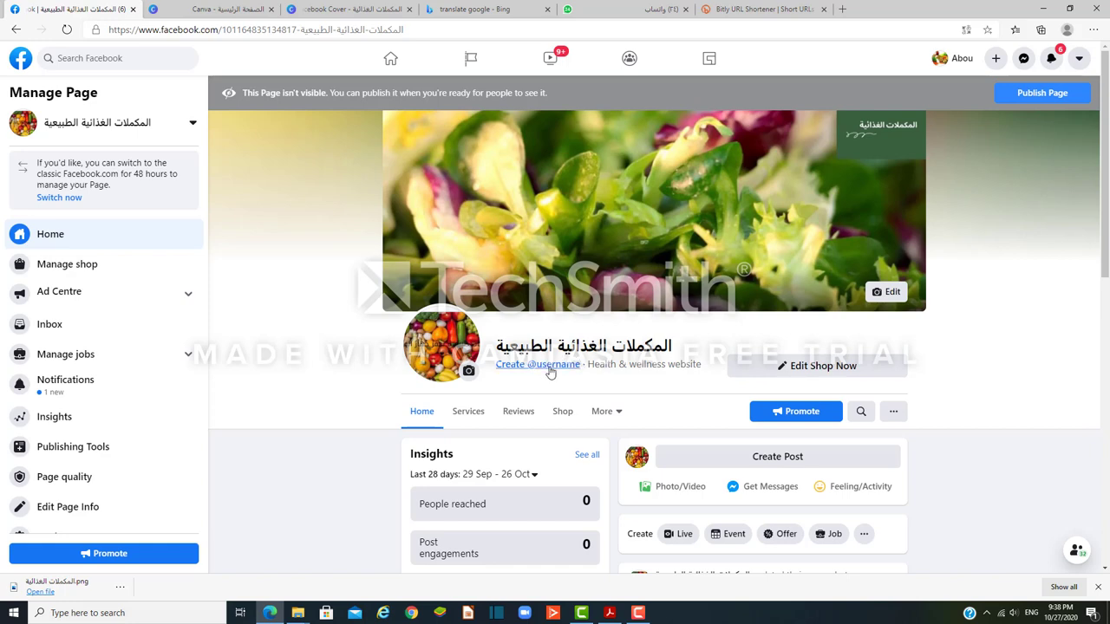
Step: Start a Page username, trying natural4products, natural-products and natural-4products
left_click(549, 368)
left_click(459, 353)
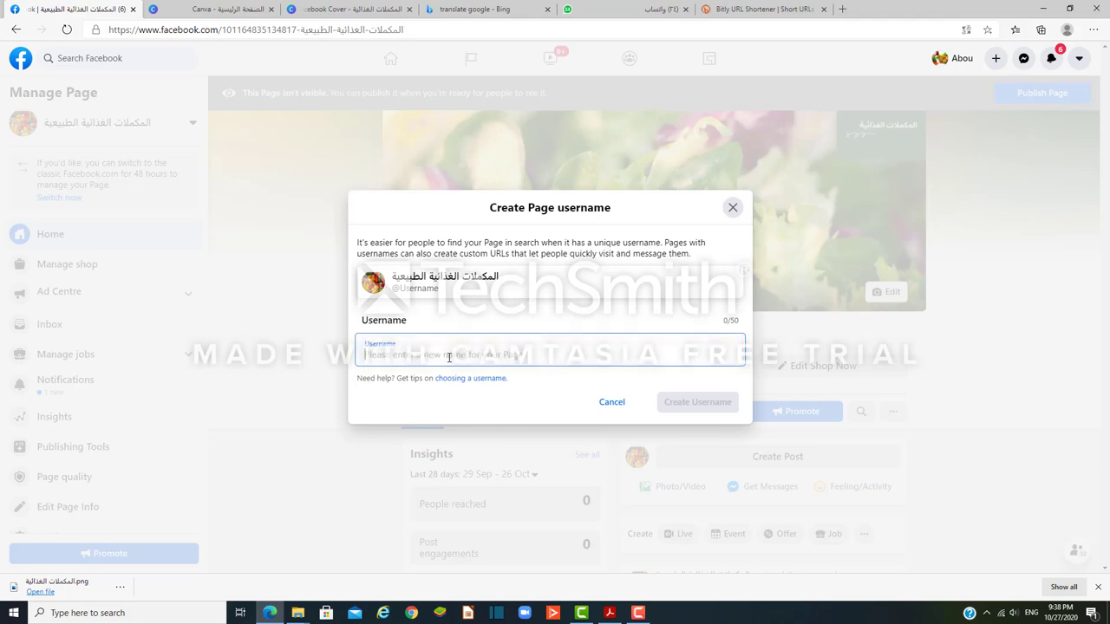
type("nat")
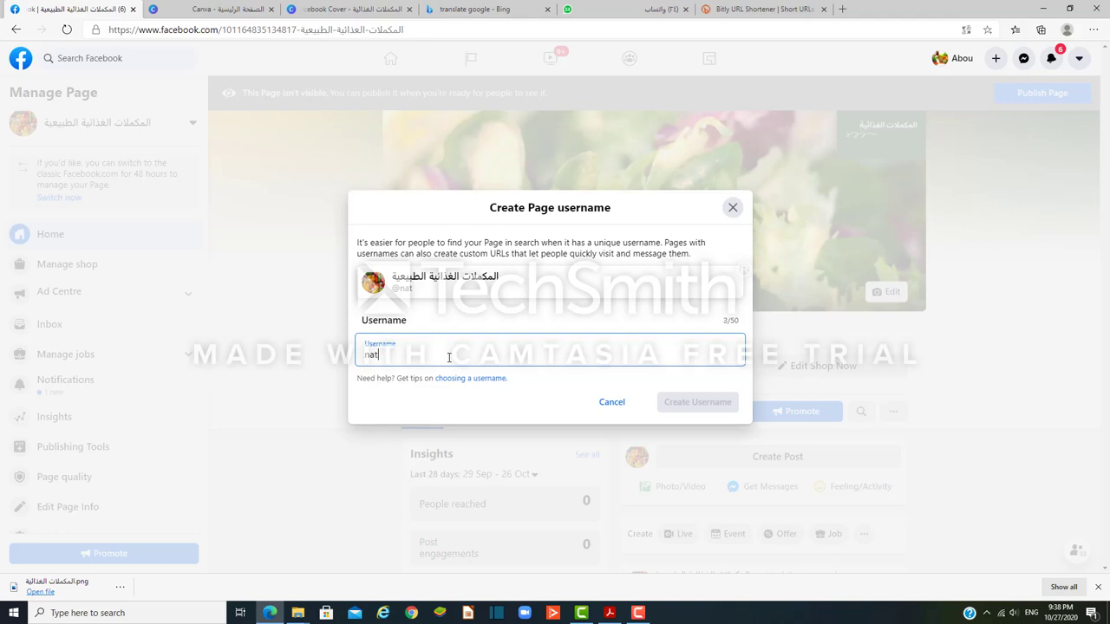
type("ura")
type("l4products")
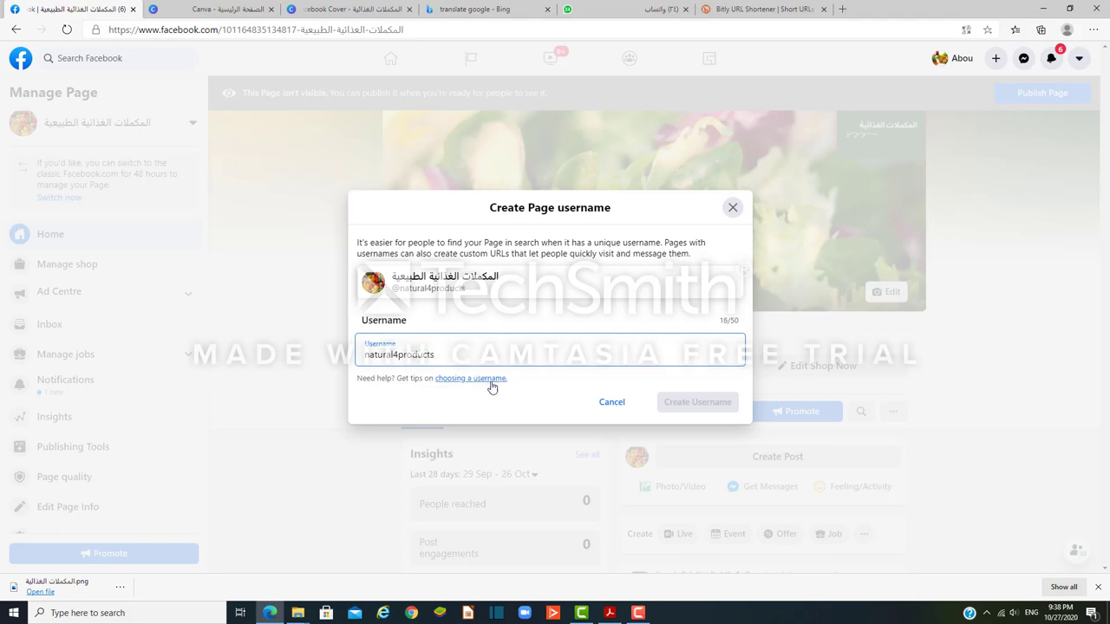
left_click(395, 352)
key("BackSpace")
type("-")
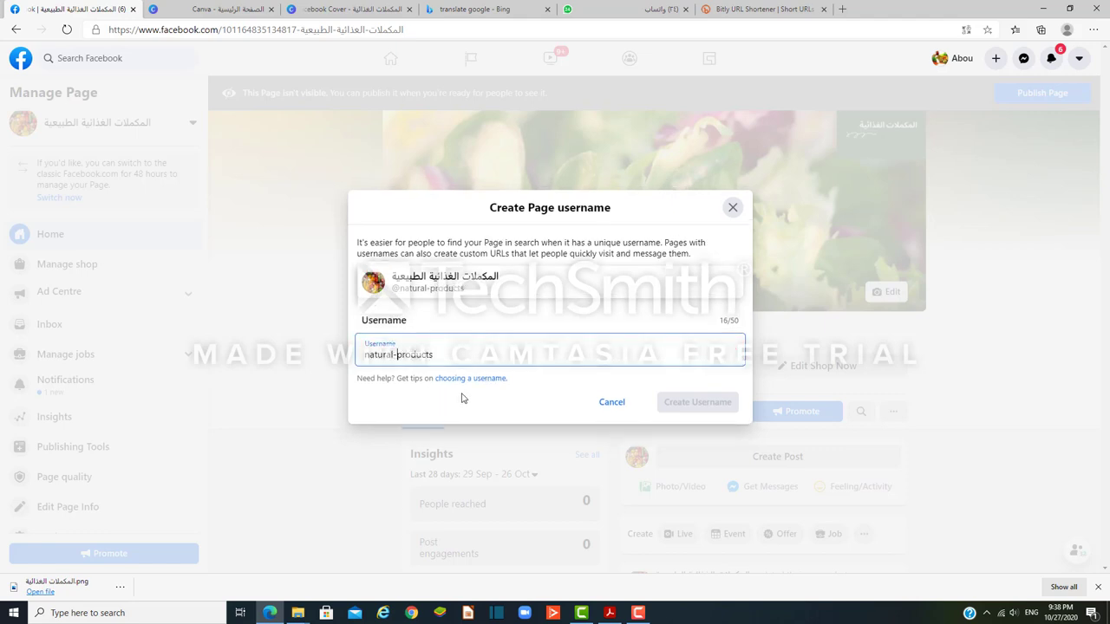
left_click(398, 352)
type("4")
left_click(514, 407)
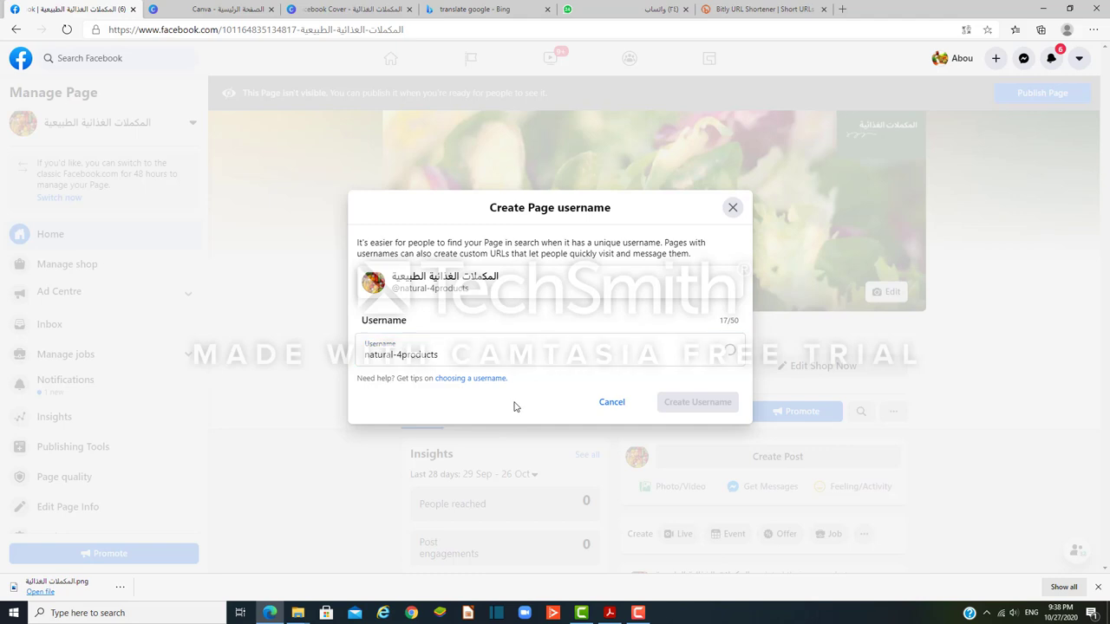
Step: Try natural-2products, naturalproducts4 and naturalproducts42 as the username, all flagged ineligible
left_click(402, 352)
key("BackSpace")
type("2")
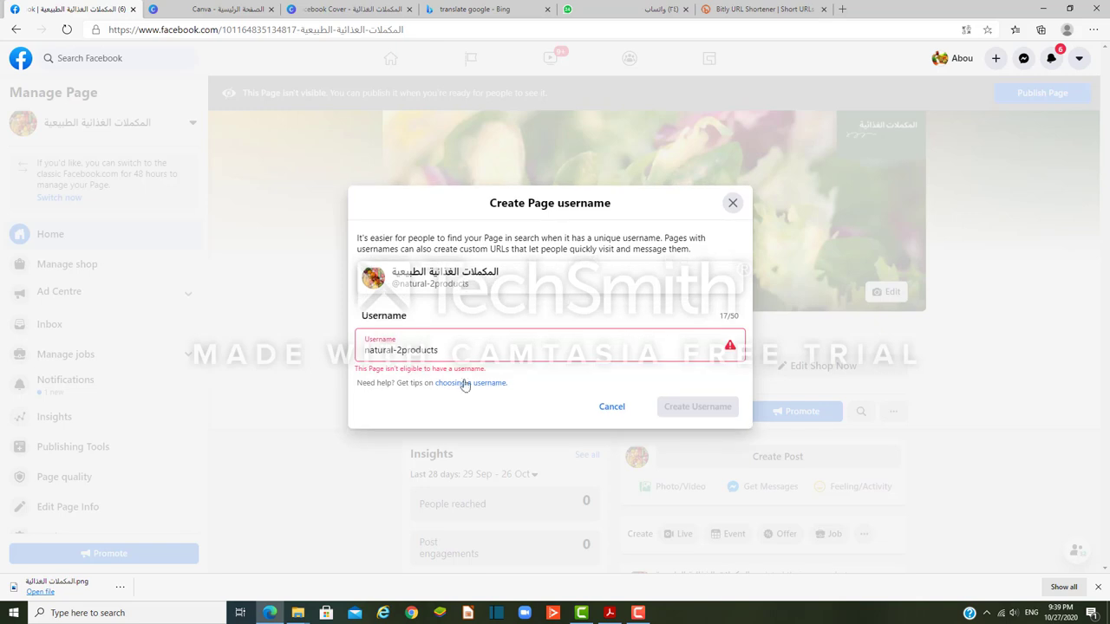
left_click(401, 350)
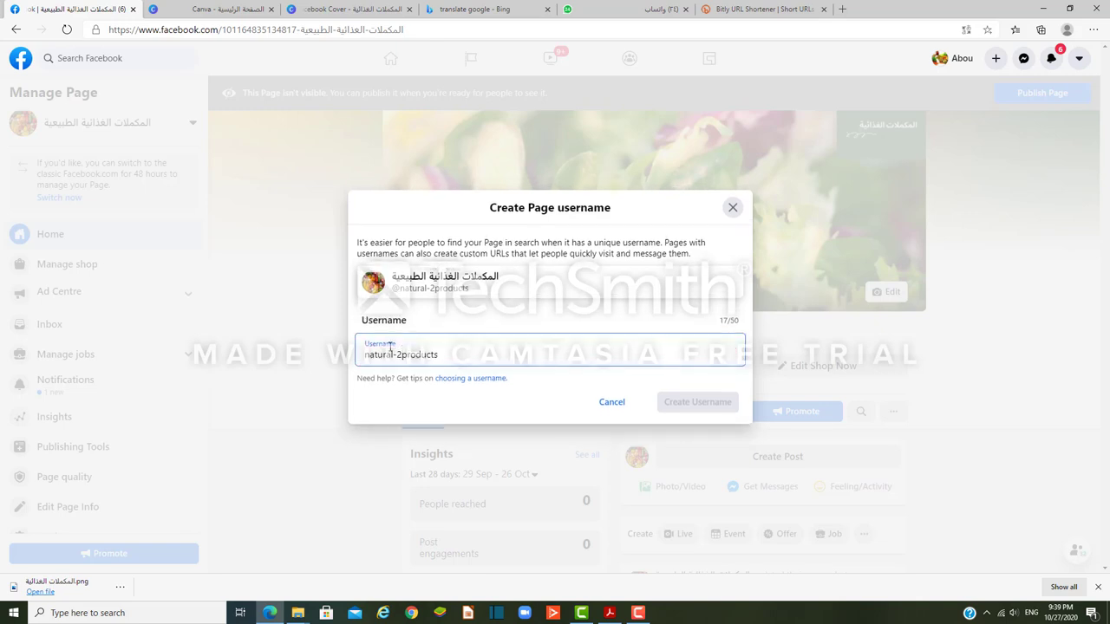
key("BackSpace")
key("BackSpace")
left_click(433, 342)
type("4")
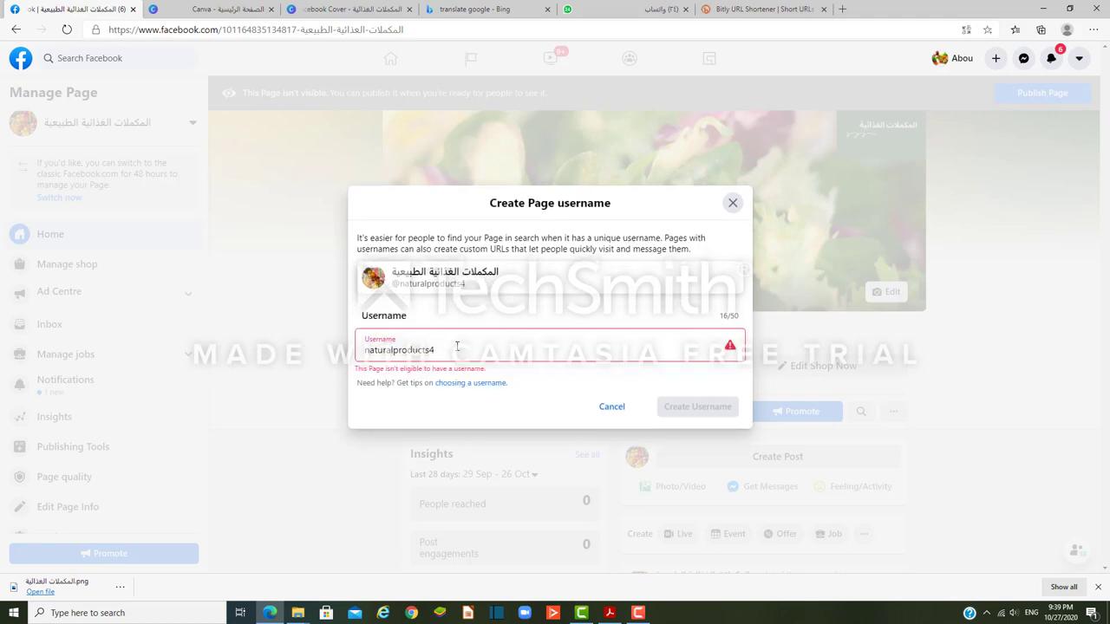
left_click(457, 346)
type("2")
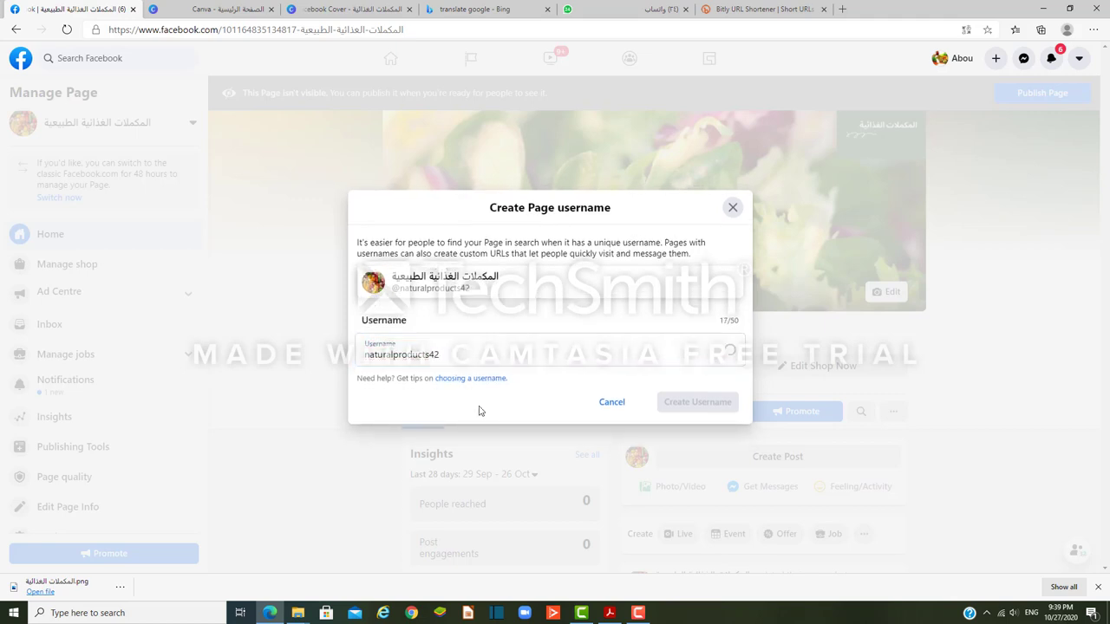
left_click(478, 354)
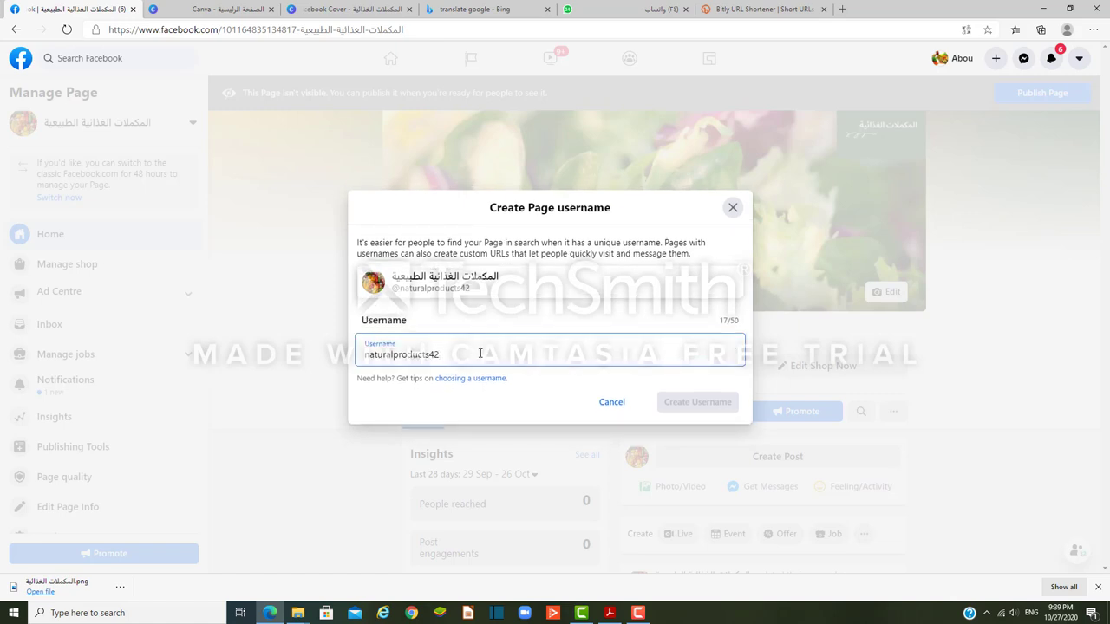
key("BackSpace")
key("BackSpace")
Step: Try naturalproducts4you and nature4you as the username, then shorten it to nature4y
type("4you")
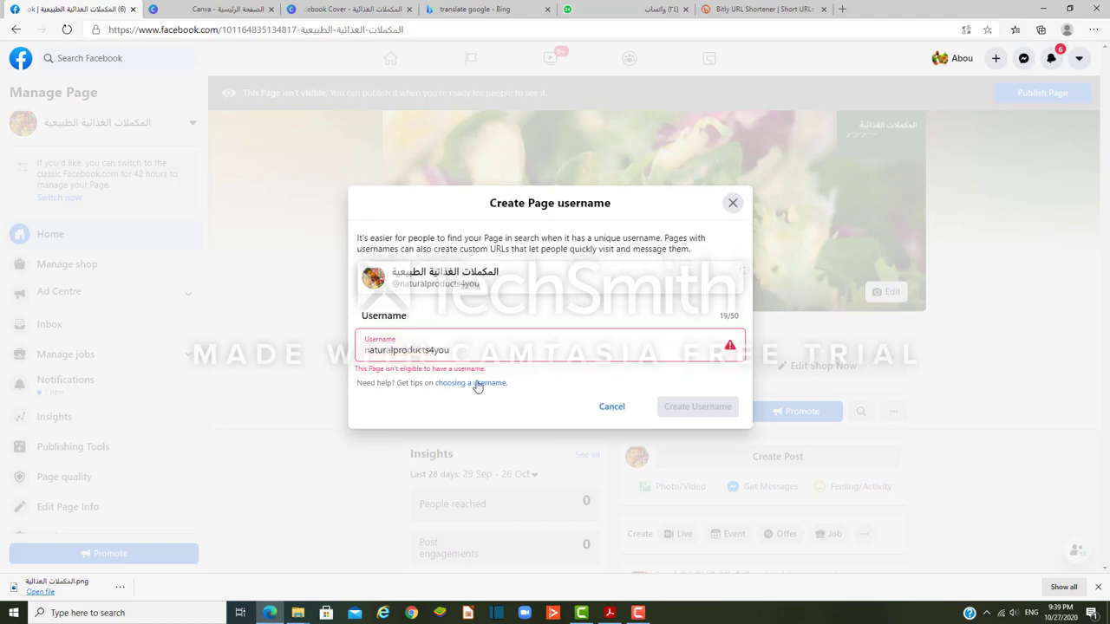
double_click(464, 347)
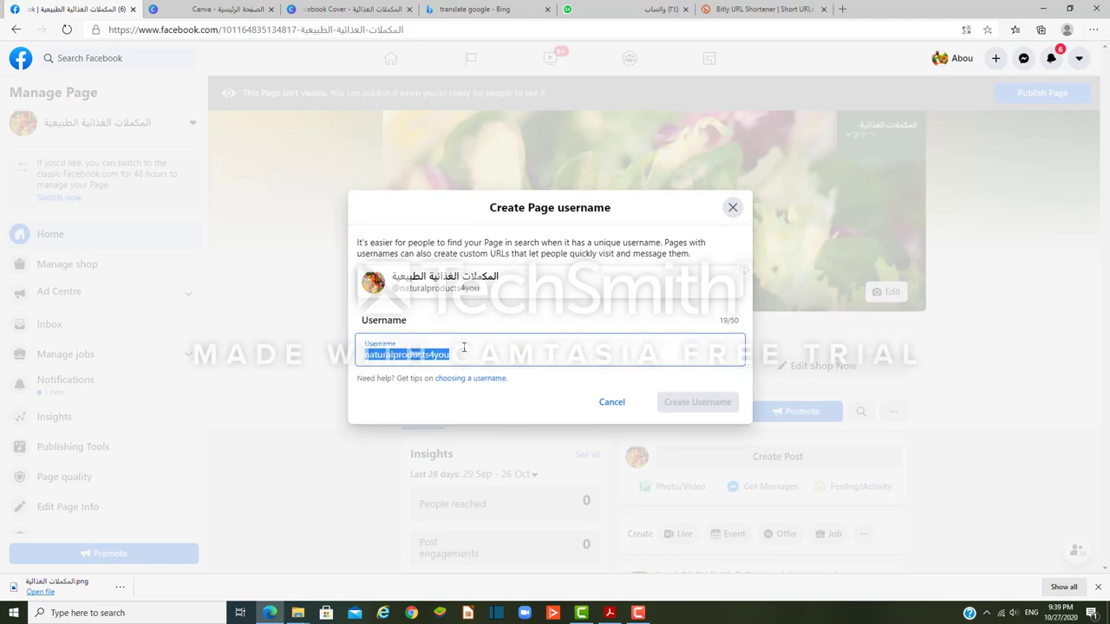
left_click(464, 347)
key("BackSpace")
key("BackSpace")
key("BackSpace")
key("BackSpace")
key("BackSpace")
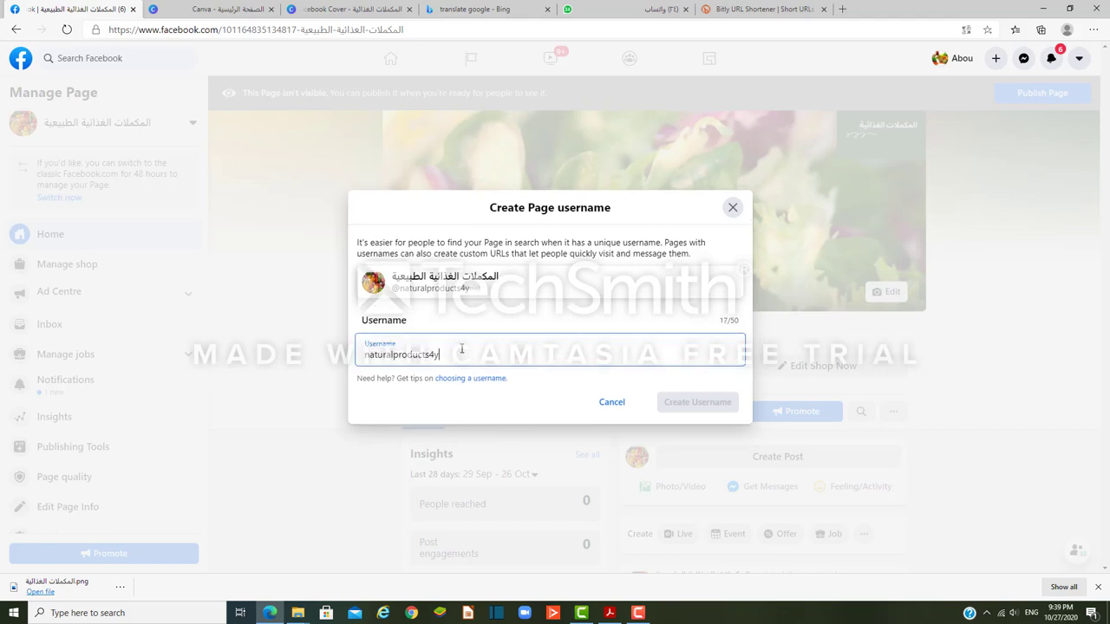
key("BackSpace")
key("BackSpace")
key("BackSpace")
key("BackSpace")
key("BackSpace")
key("BackSpace")
key("BackSpace")
key("BackSpace")
type("re")
key("BackSpace")
key("BackSpace")
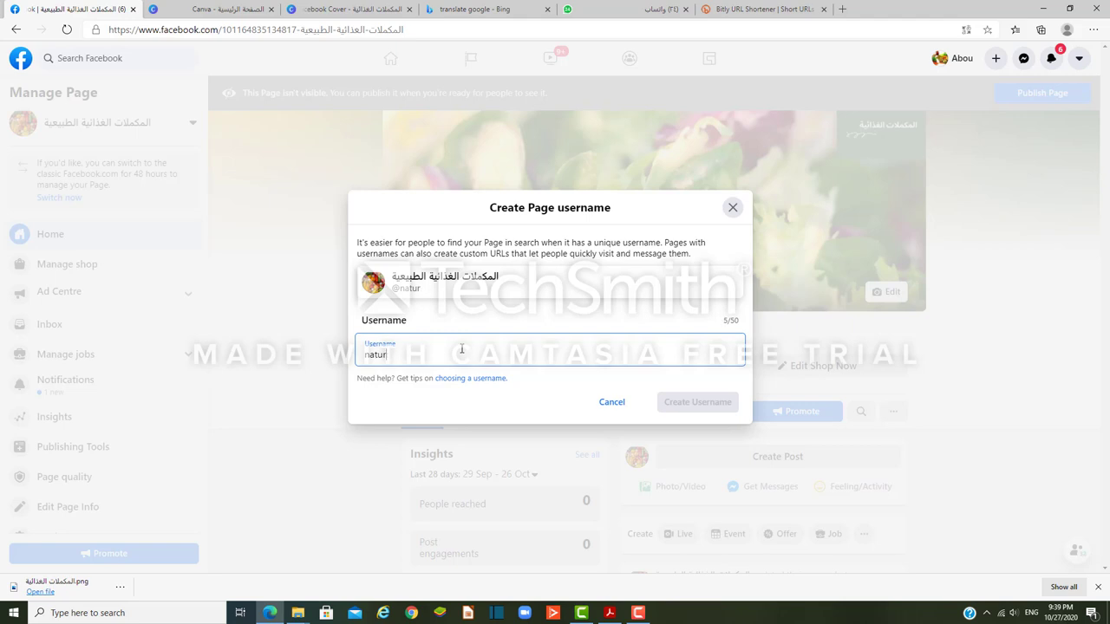
type("e4you")
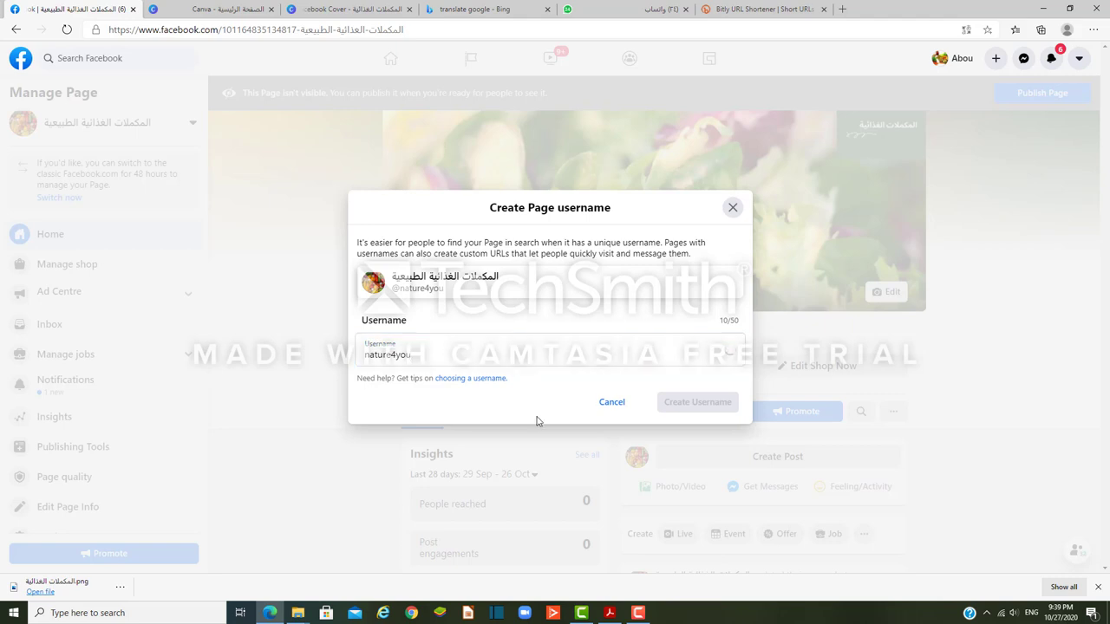
left_click(467, 352)
key("BackSpace")
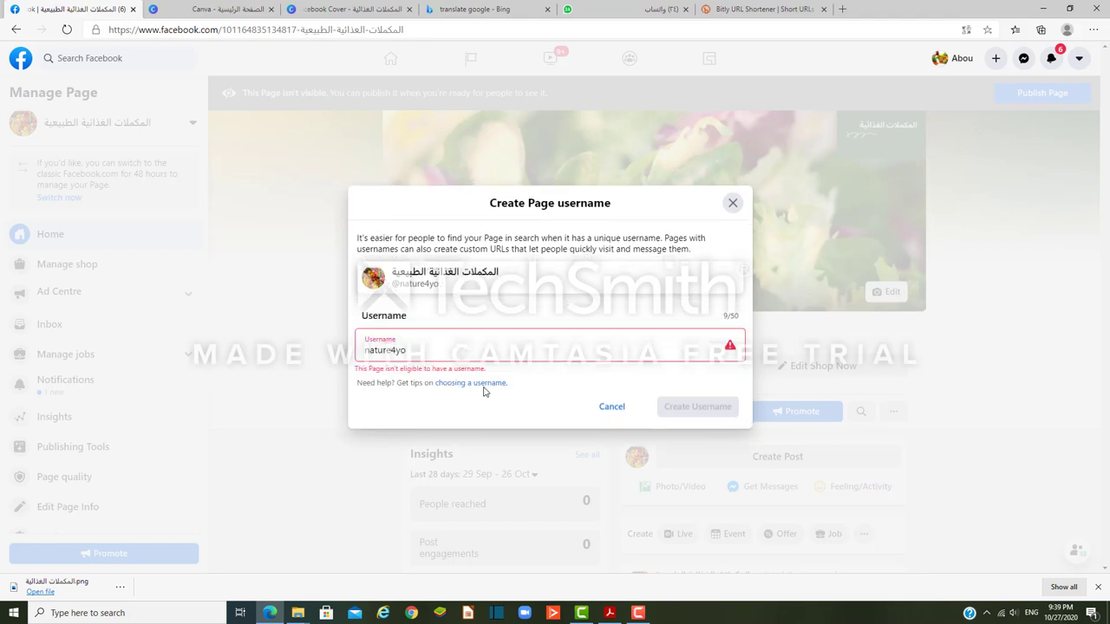
left_click(490, 350)
key("BackSpace")
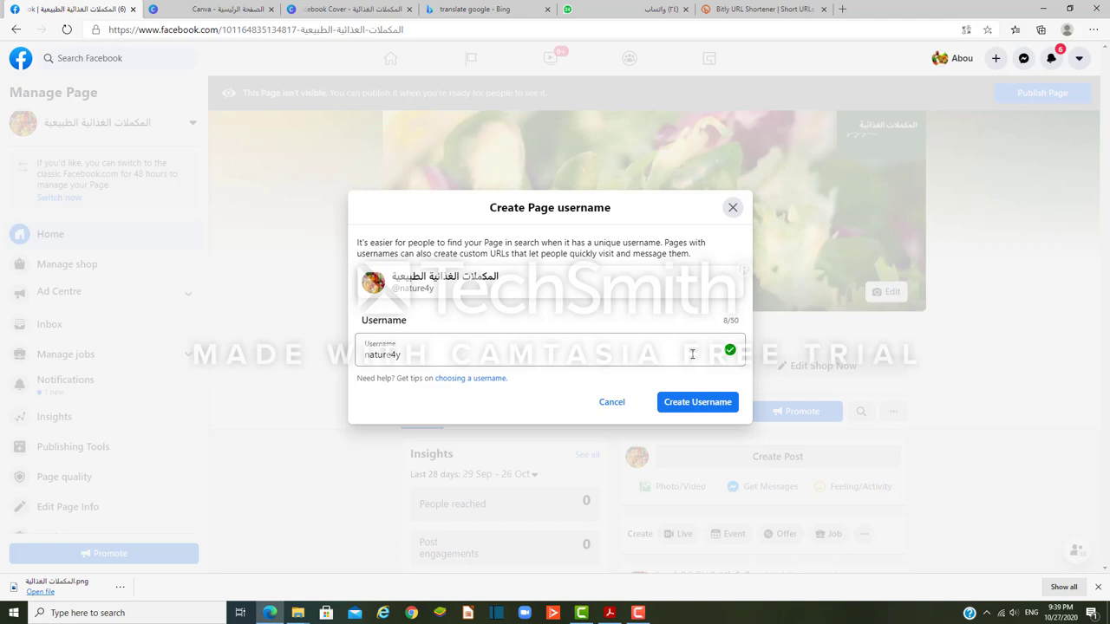
Step: Submit nature4y, dismiss the unavailable alert, and let the field recheck it
left_click(701, 403)
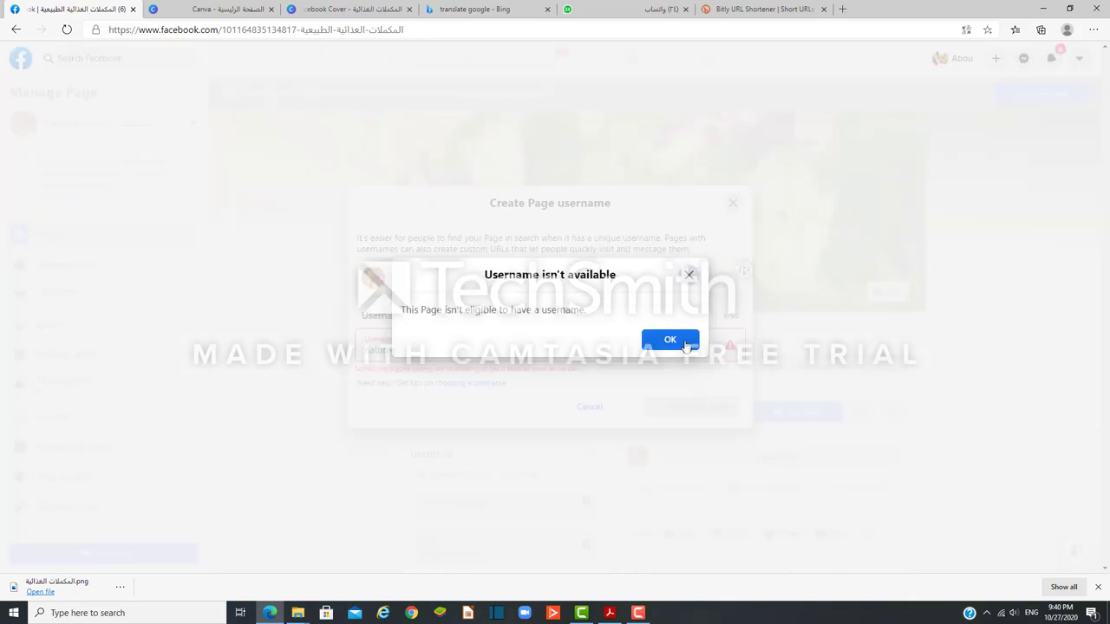
left_click(669, 340)
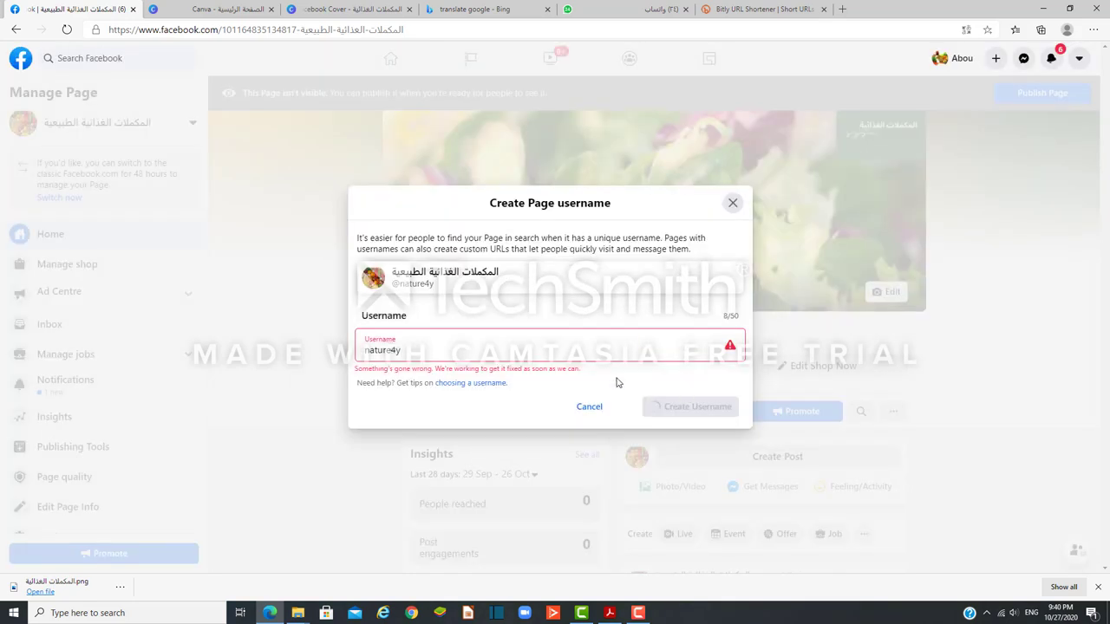
left_click(604, 353)
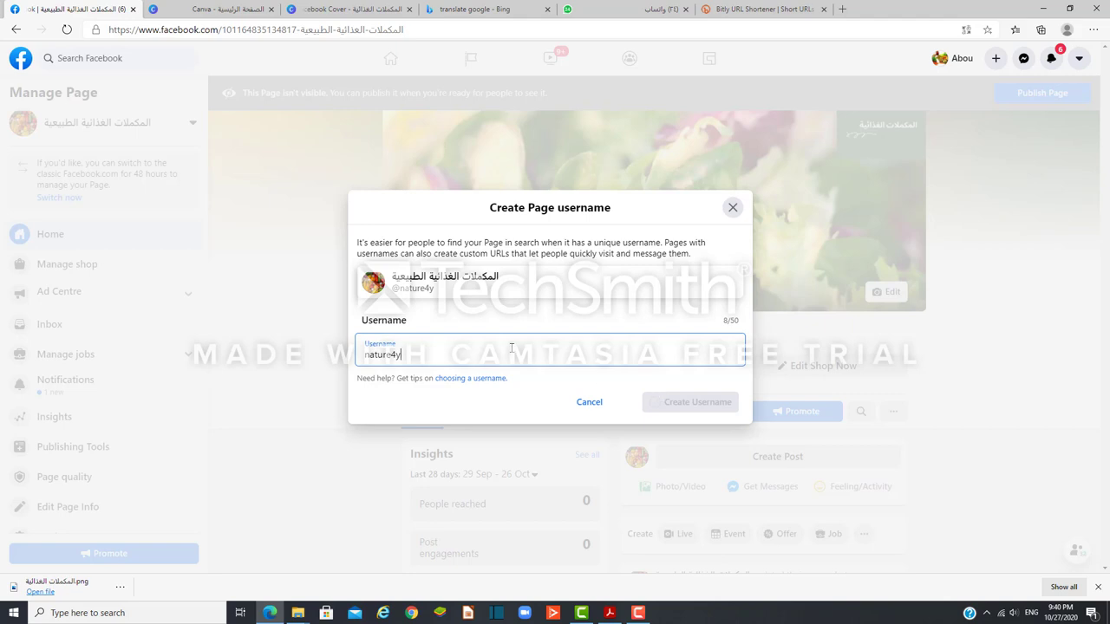
left_click(523, 393)
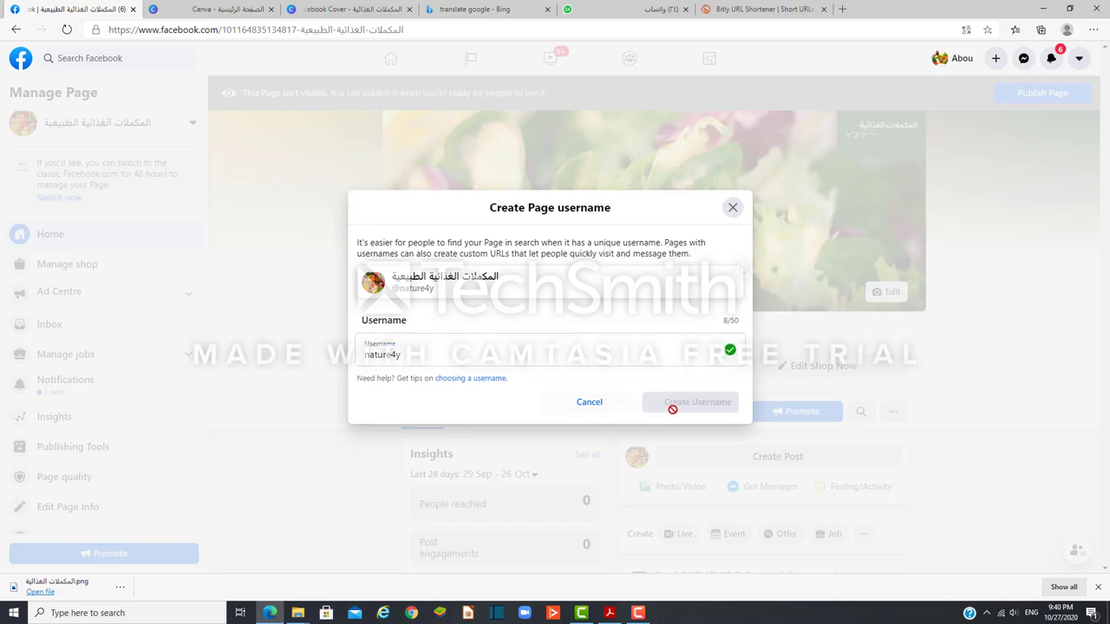
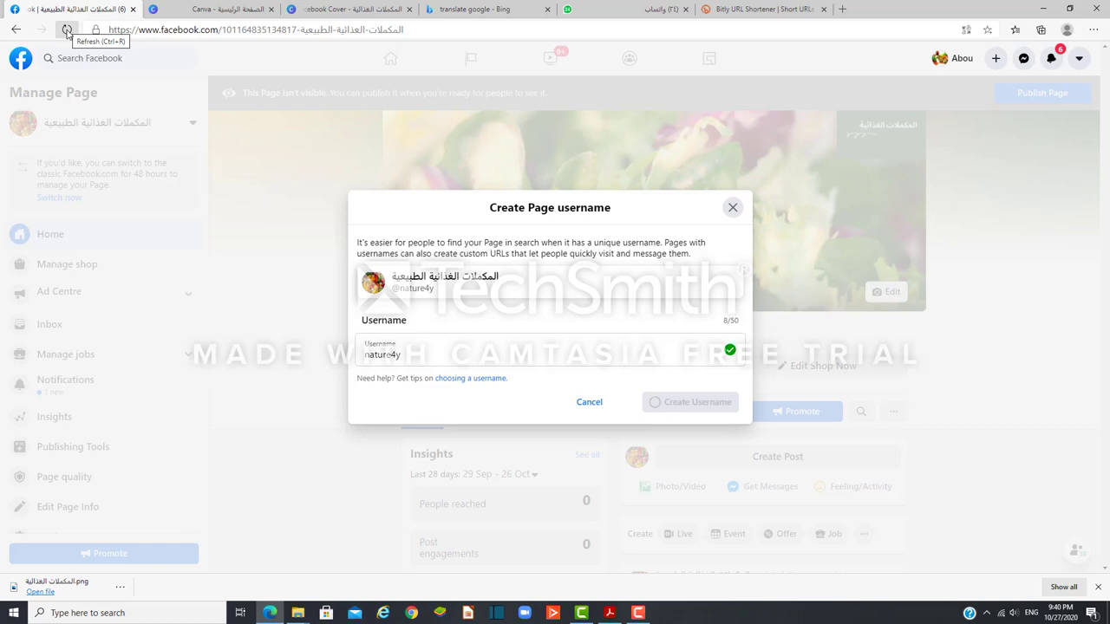
Step: Reload the natural supplements page, abandoning the unfinished username setup
left_click(67, 30)
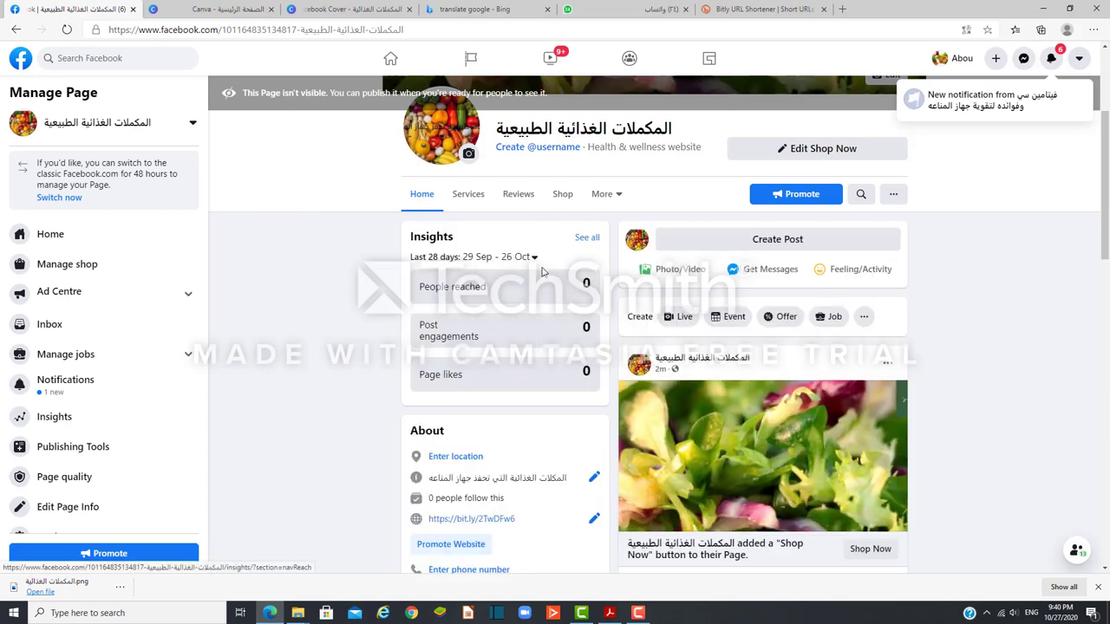
scroll(772, 375, "down", 2)
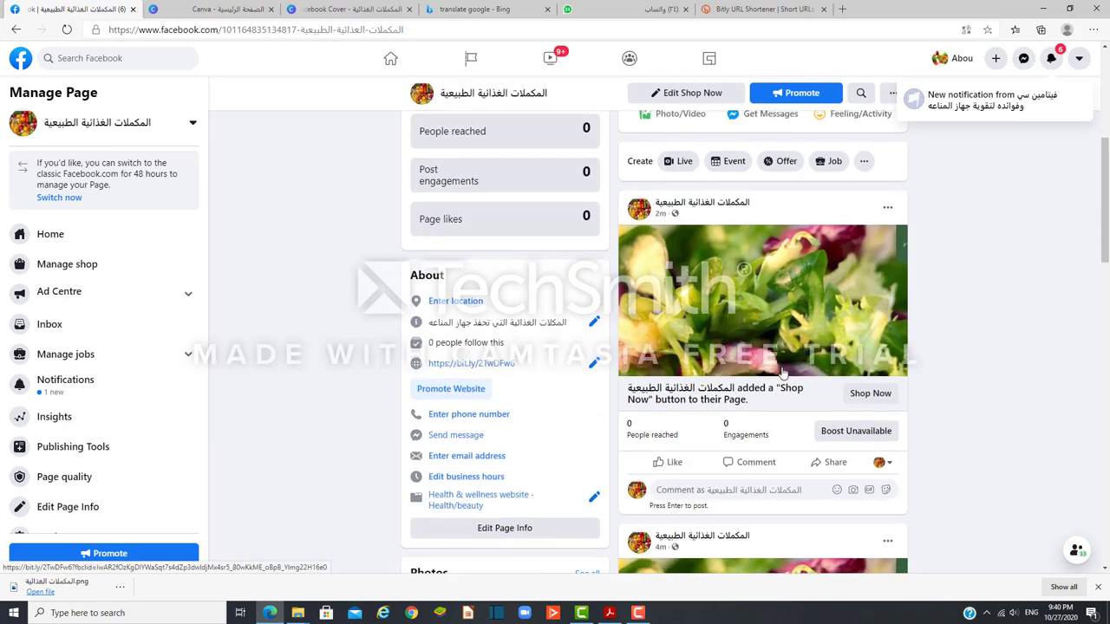
scroll(783, 372, "up", 2)
scroll(782, 373, "down", 1)
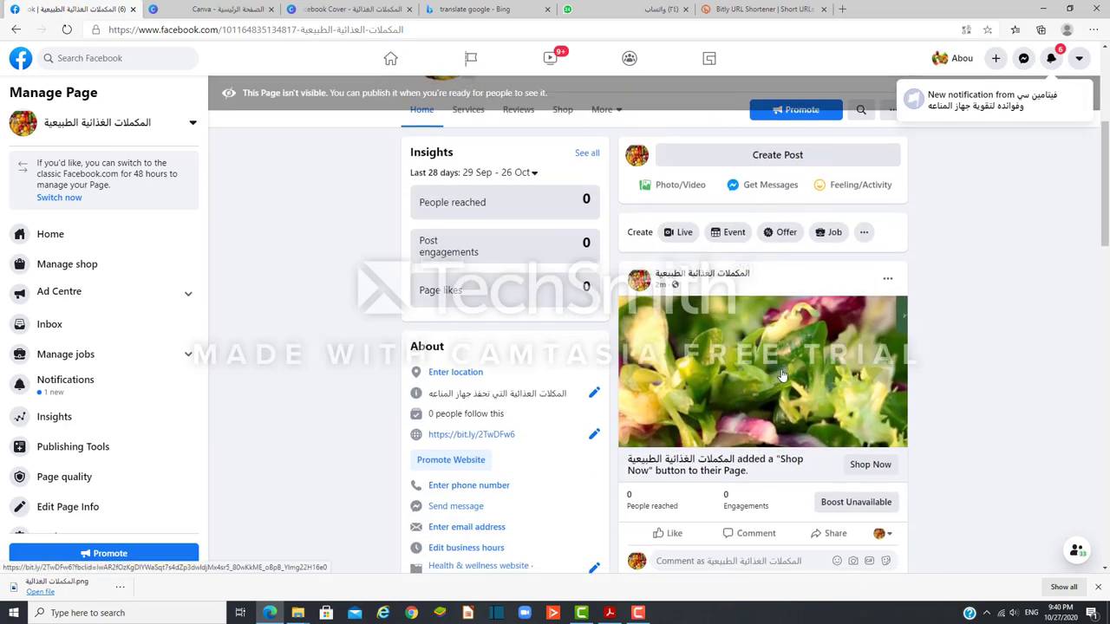
scroll(784, 373, "down", 4)
scroll(784, 373, "up", 7)
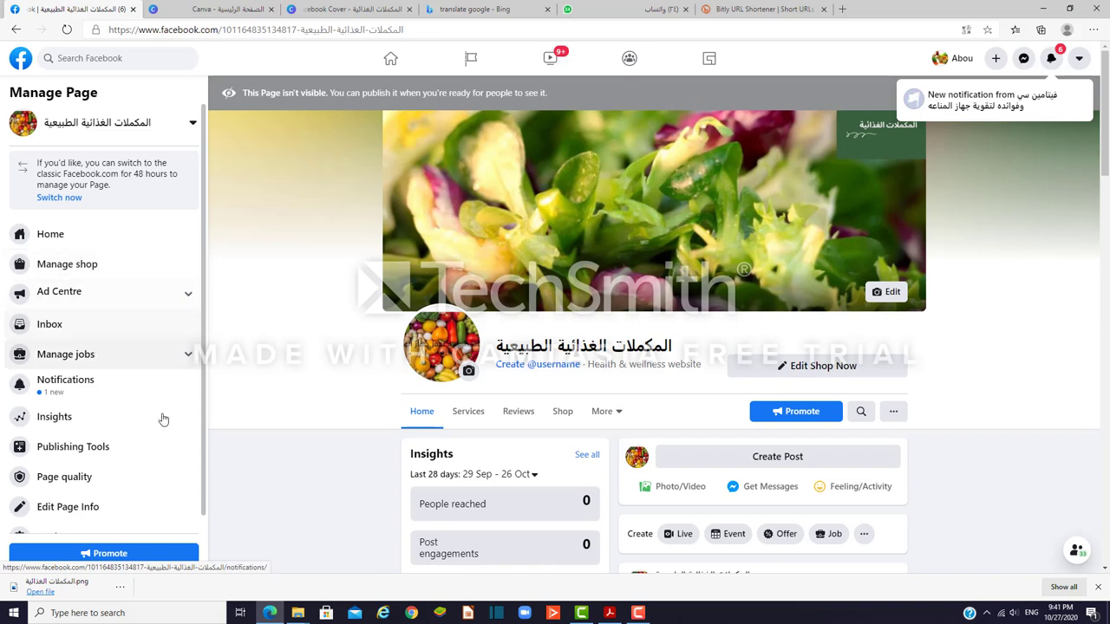
Step: Scroll through the page's posts, then bring up the free promotion guide PDF
scroll(164, 421, "down", 1)
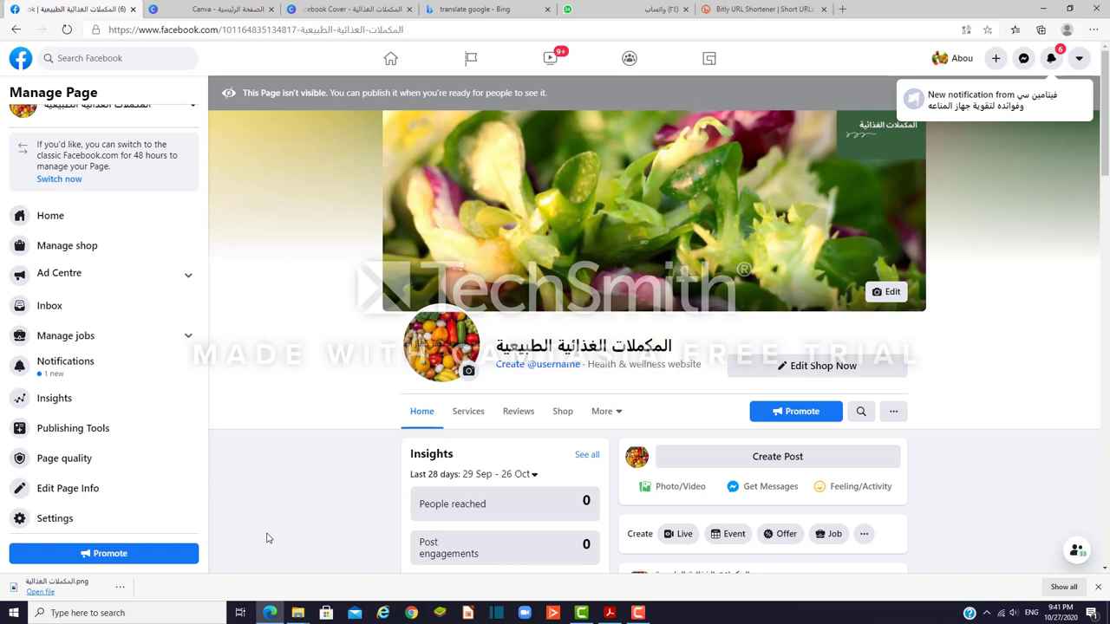
scroll(985, 451, "down", 3)
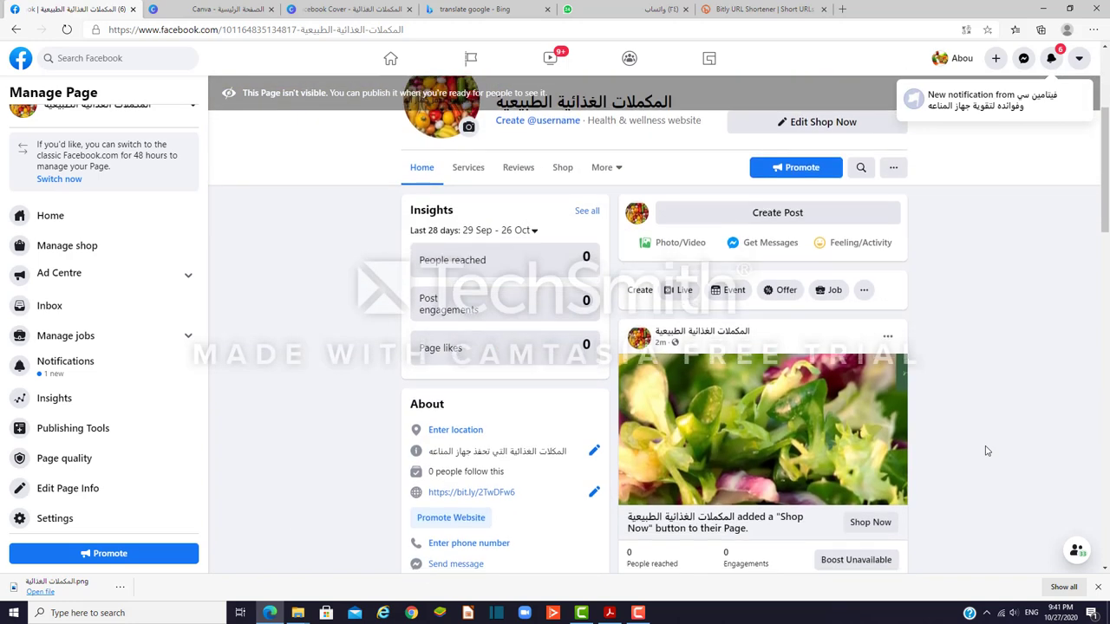
scroll(985, 451, "down", 4)
scroll(985, 451, "down", 3)
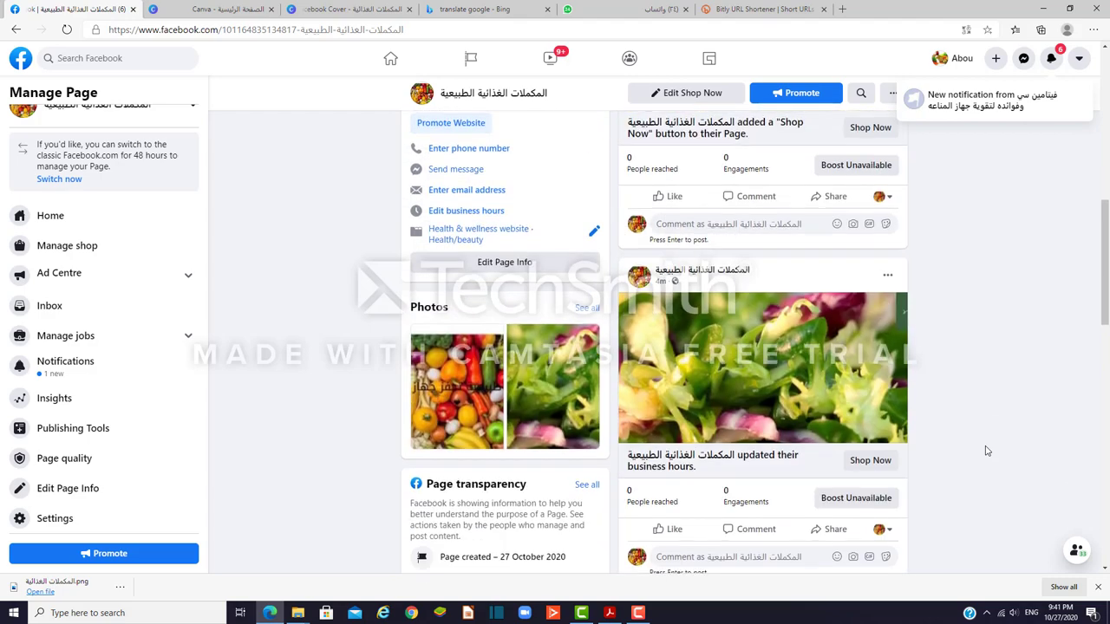
scroll(985, 451, "down", 6)
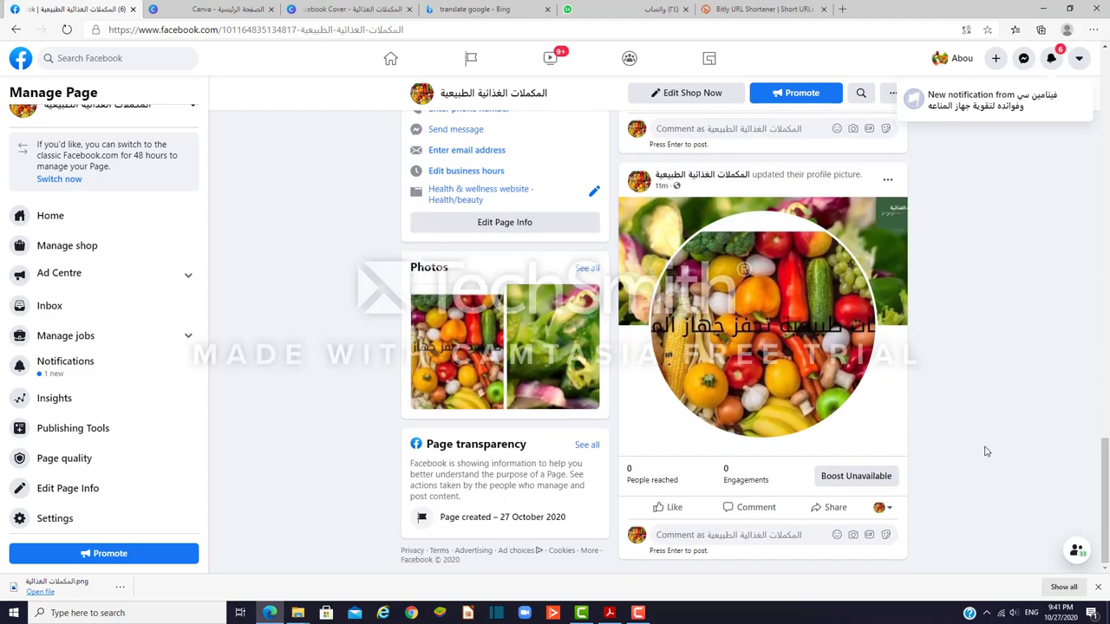
left_click(611, 614)
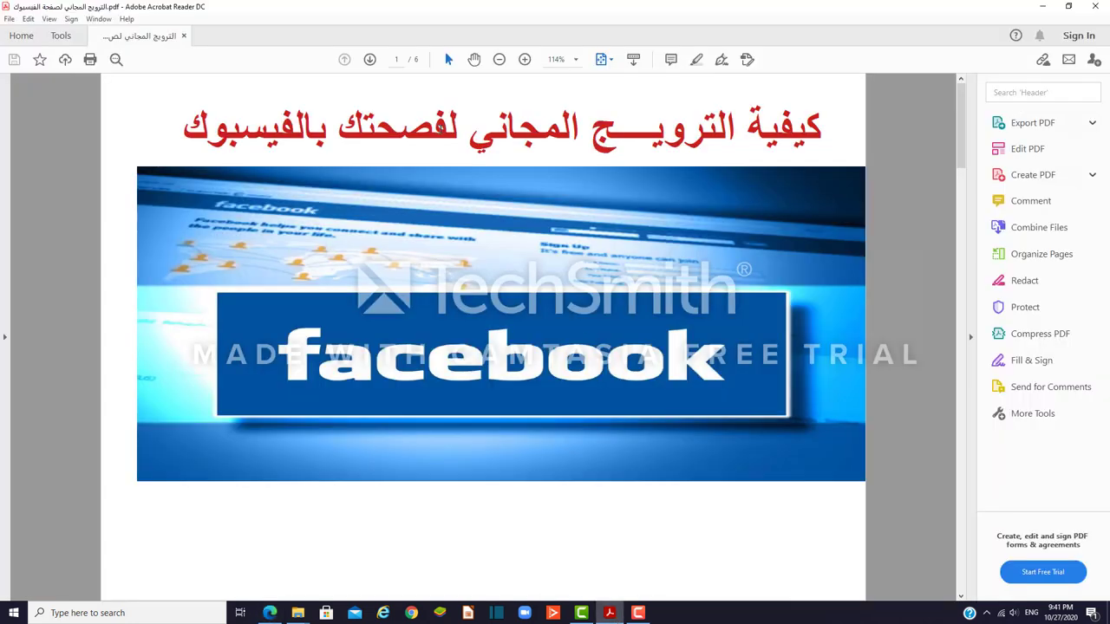
Step: Scroll the guide to page 2's free promotion tips, then return to the Facebook page
scroll(420, 265, "down", 2)
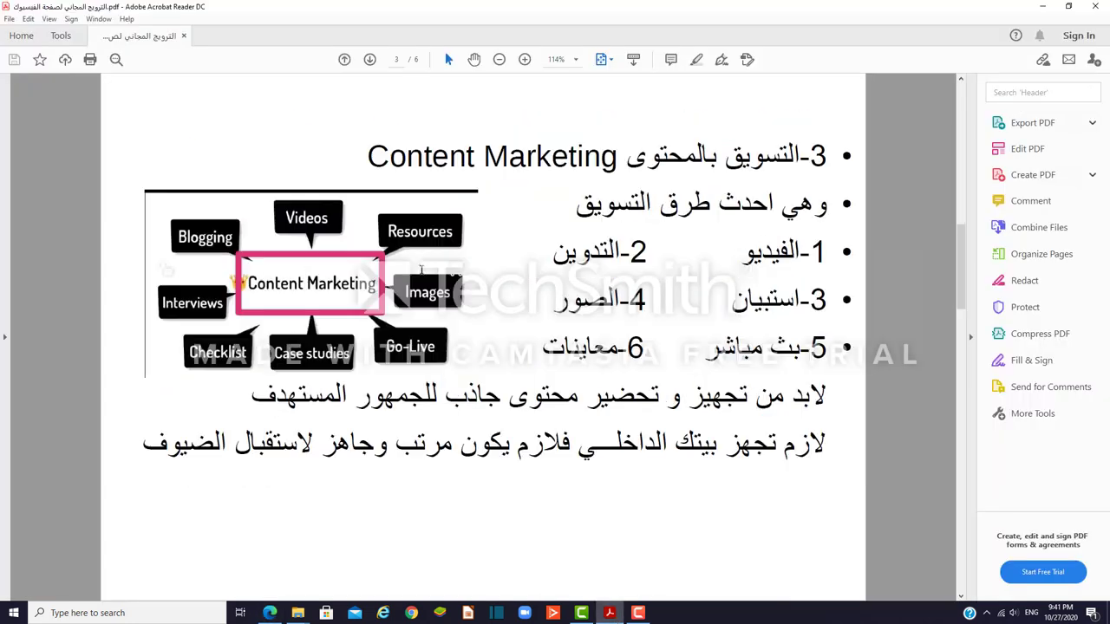
scroll(422, 271, "up", 2)
scroll(421, 271, "down", 1)
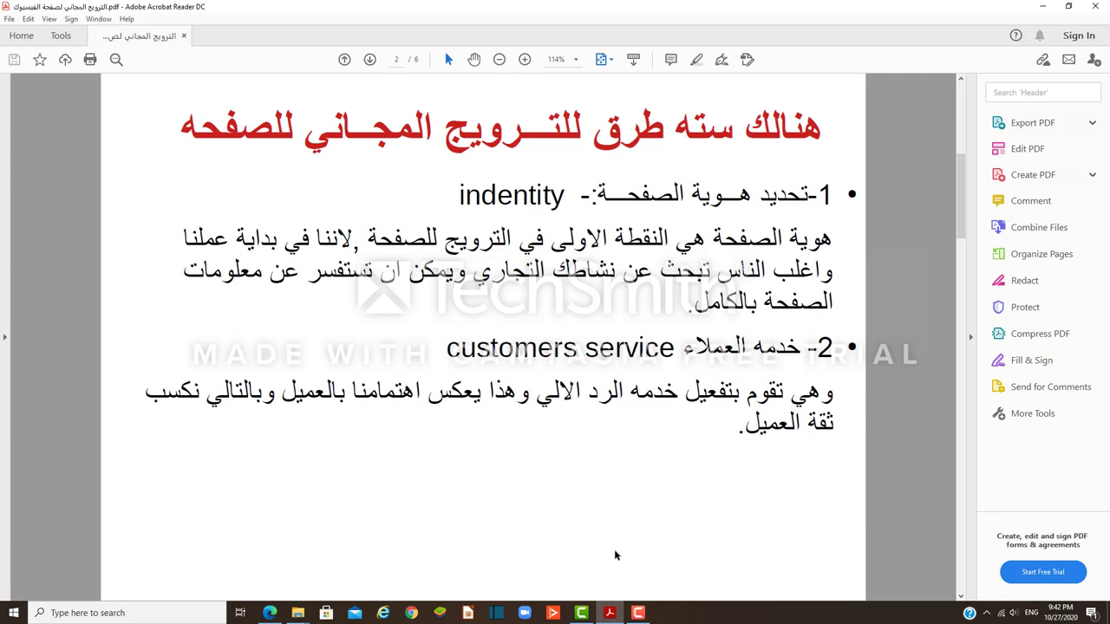
mouse_move(587, 617)
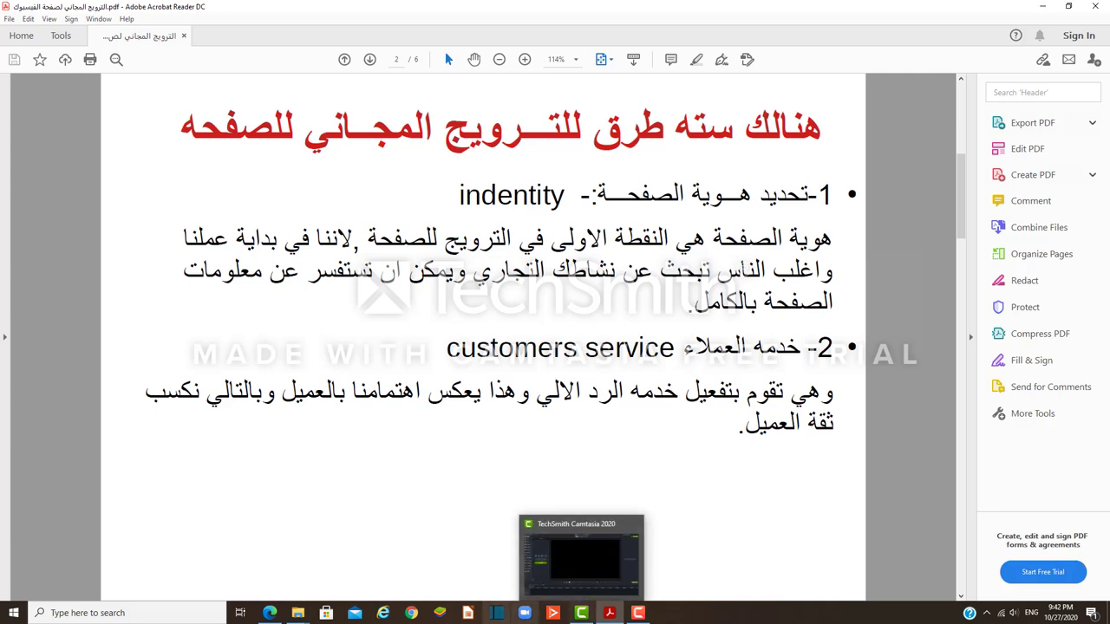
left_click(271, 614)
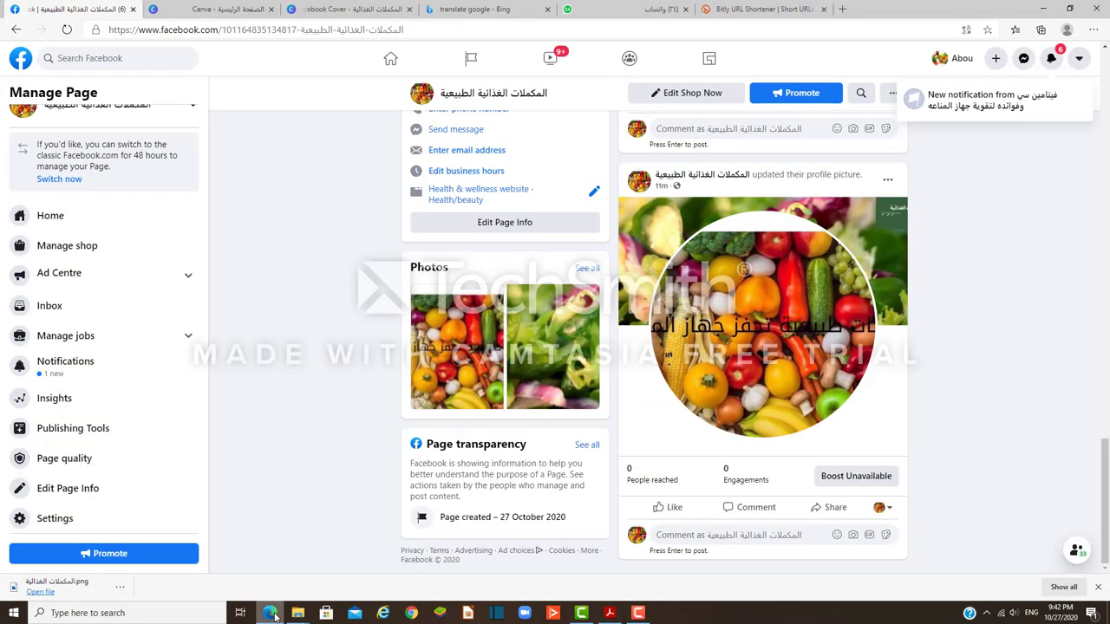
Step: In Edit Page Info, review the Contact and Location tabs, including street address and postcode
left_click(524, 224)
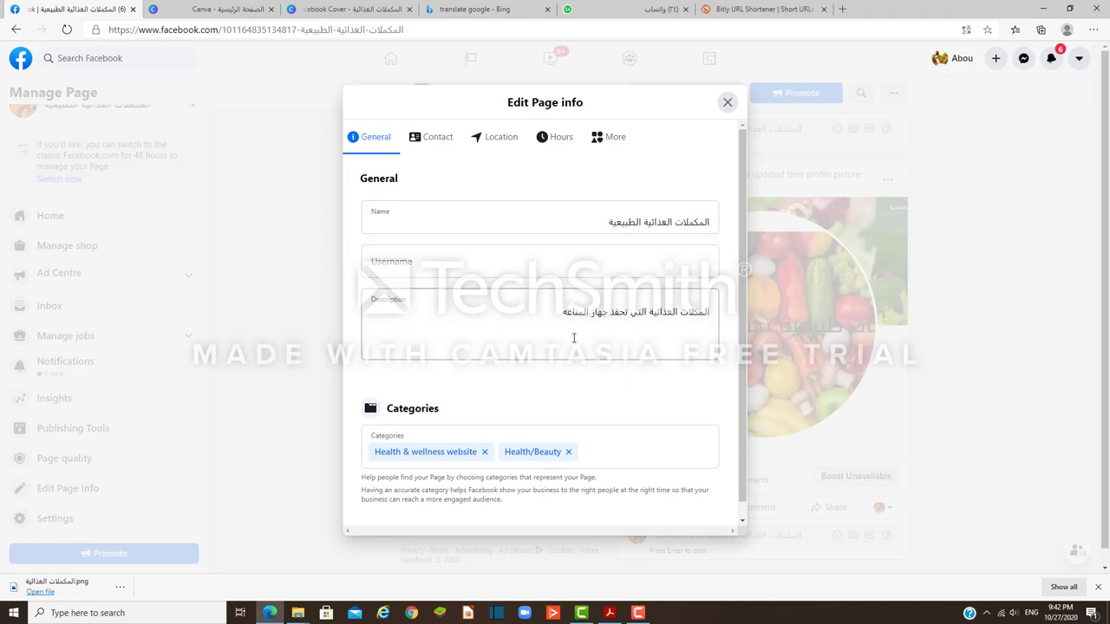
scroll(573, 338, "down", 1)
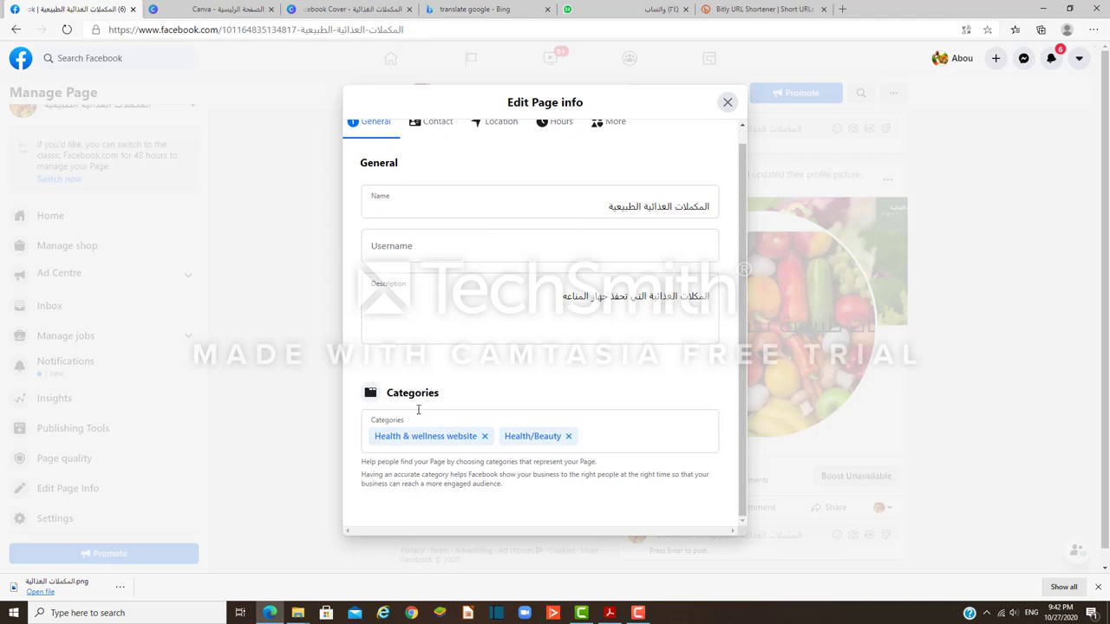
scroll(746, 139, "up", 1)
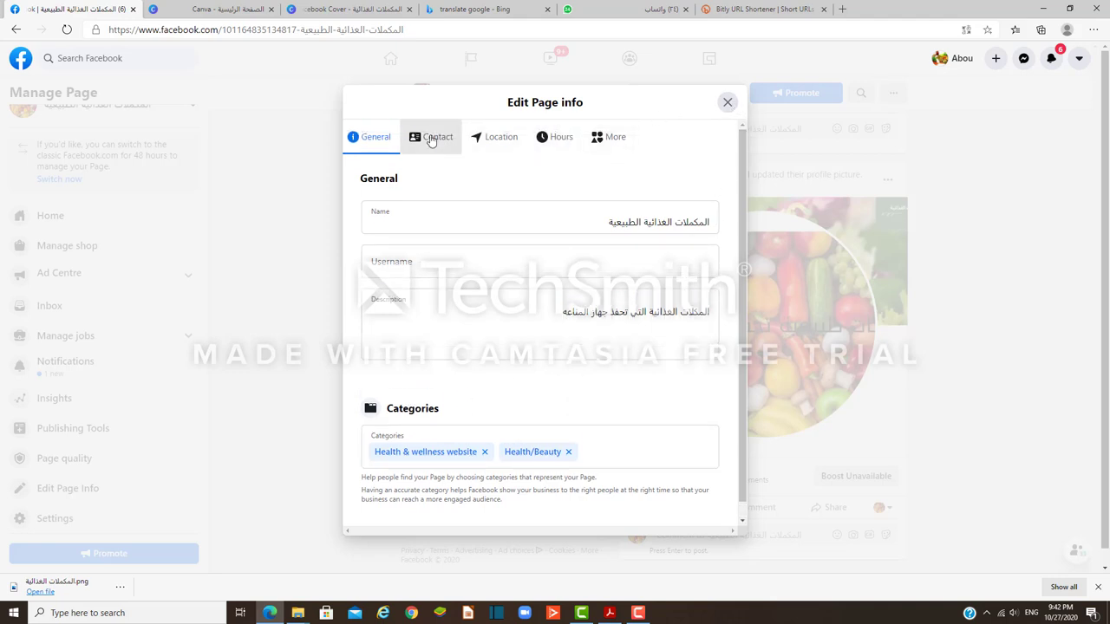
left_click(431, 139)
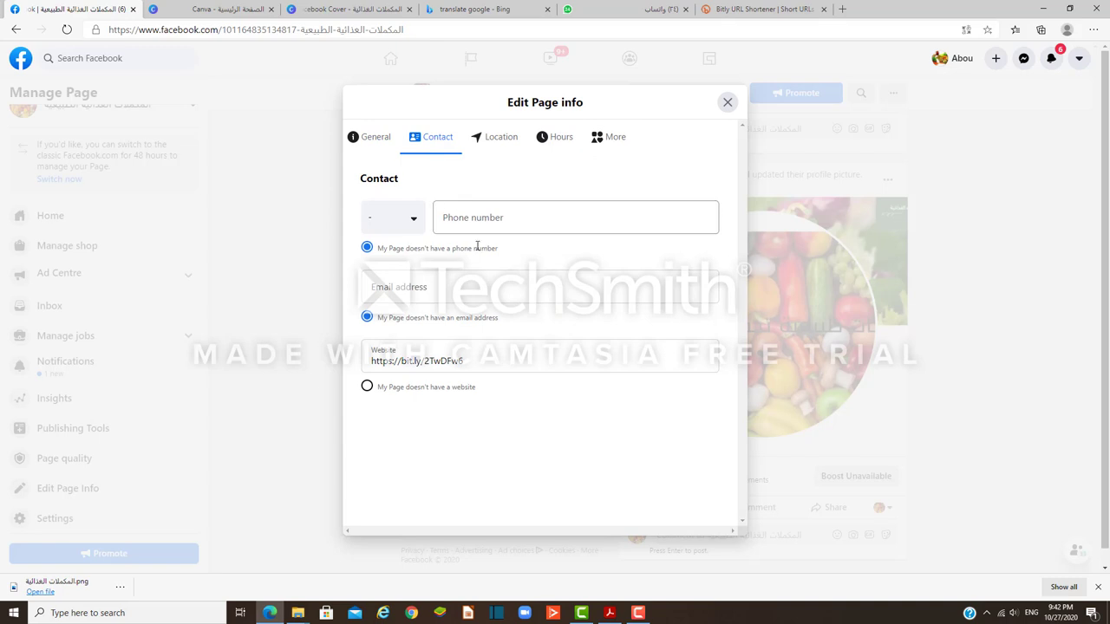
left_click(499, 144)
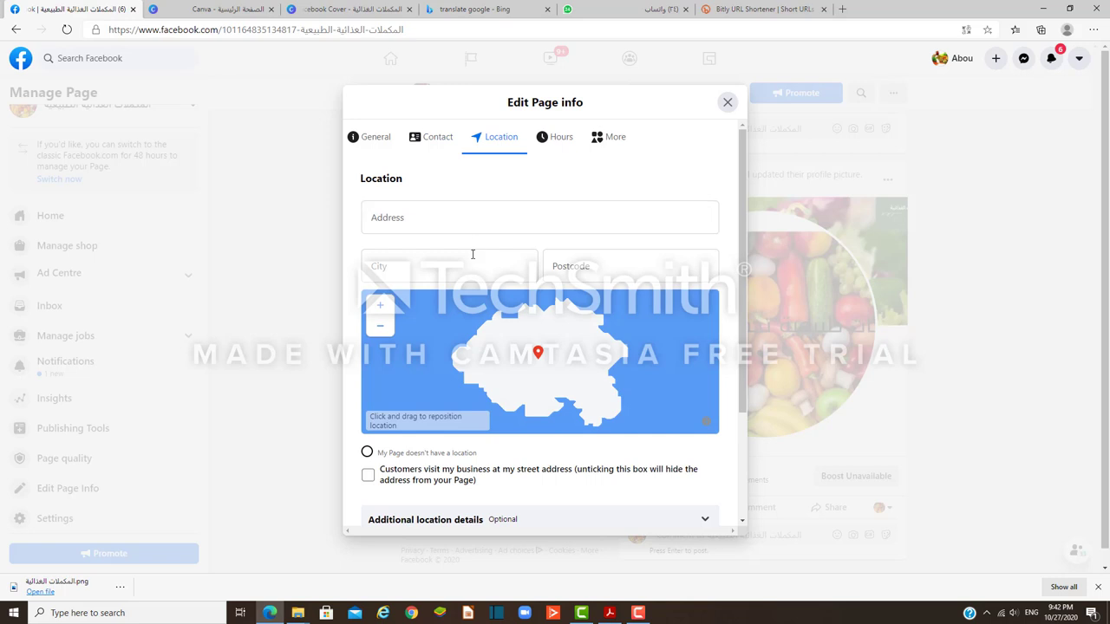
left_click(473, 213)
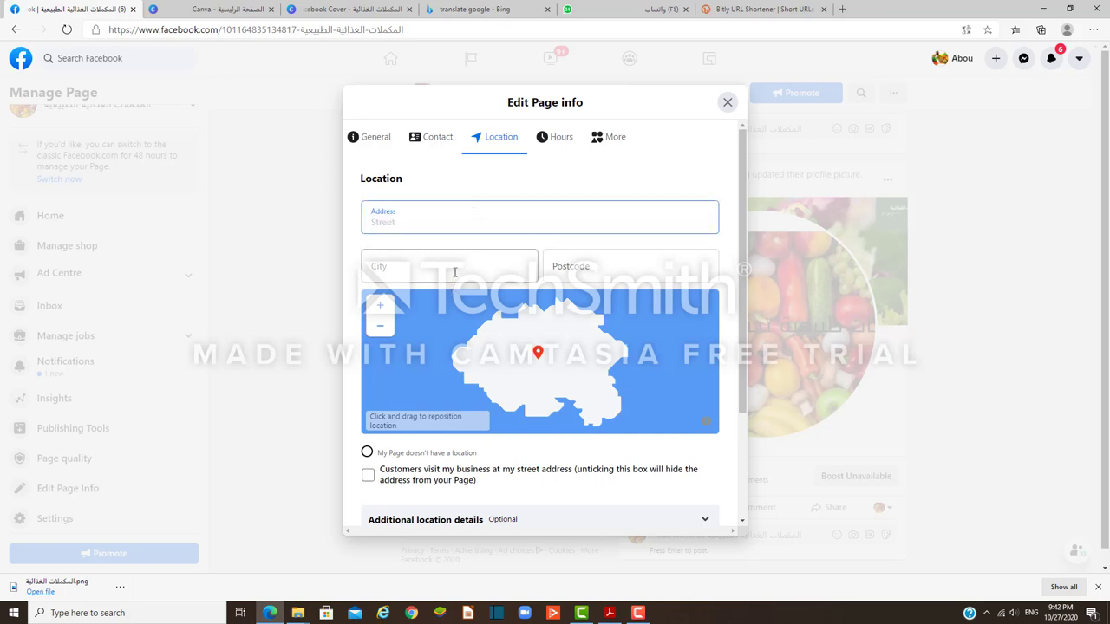
left_click(596, 268)
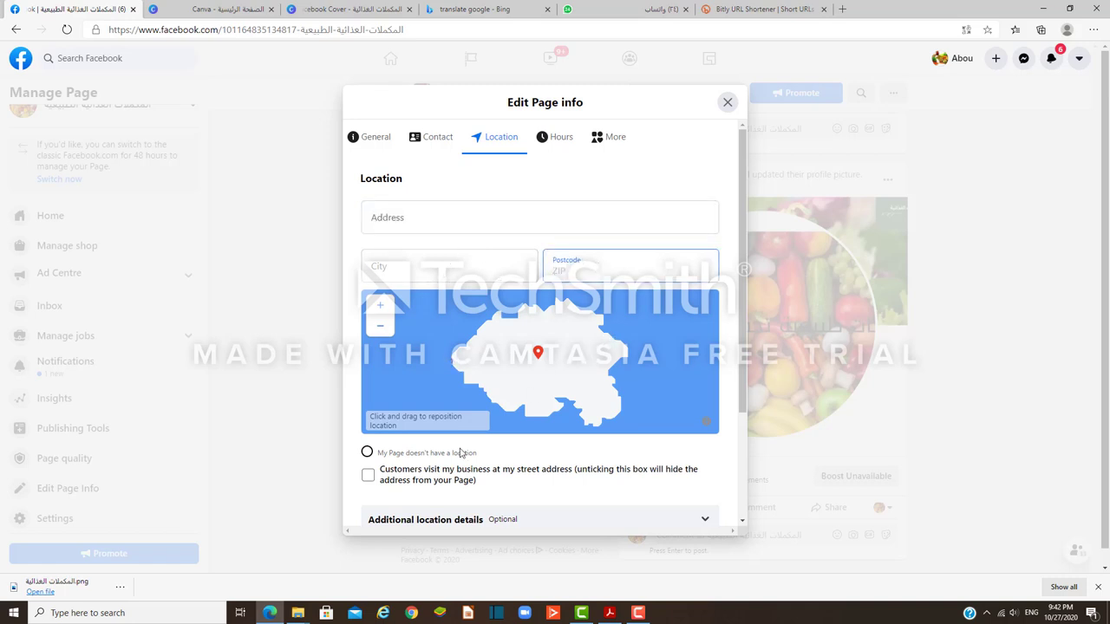
Step: Set the page's hours to Always open, look over the More tab, and close the dialog
left_click(558, 142)
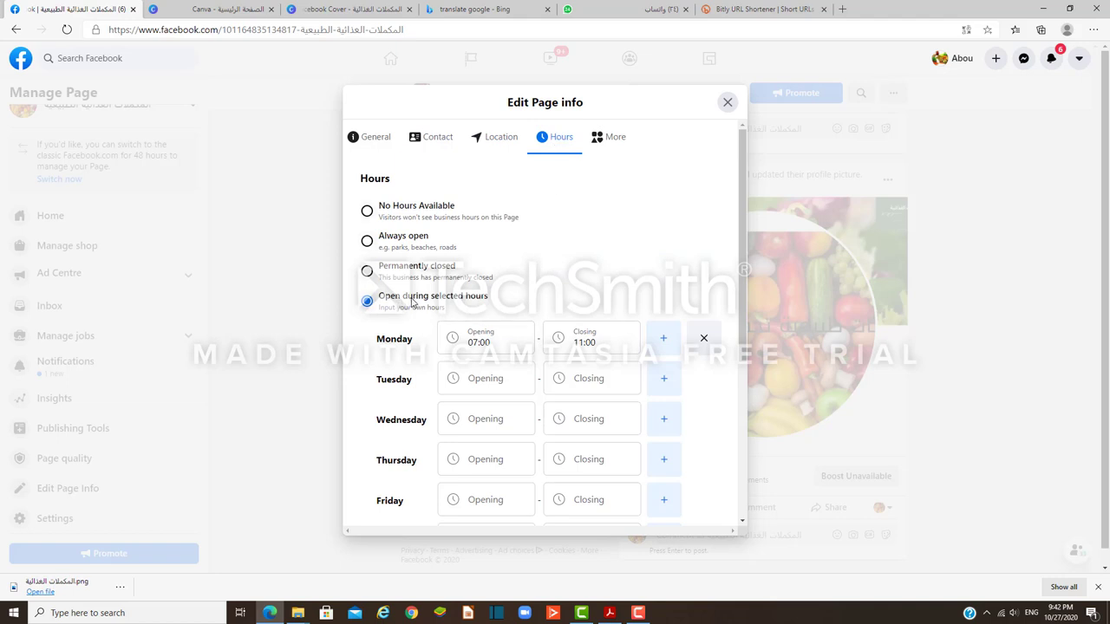
left_click(367, 242)
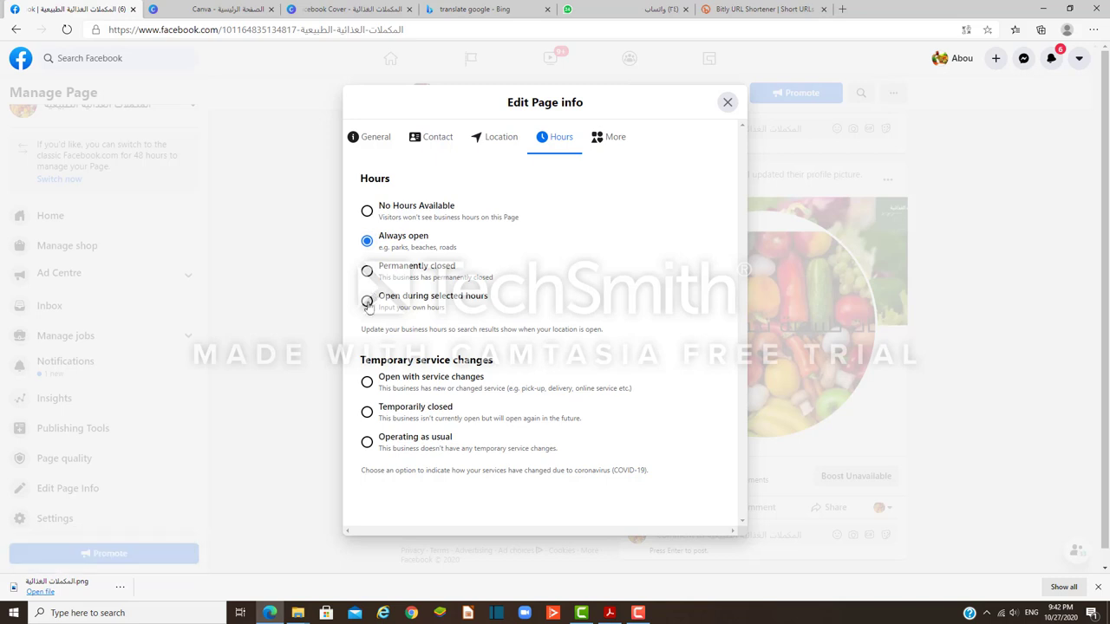
left_click(620, 142)
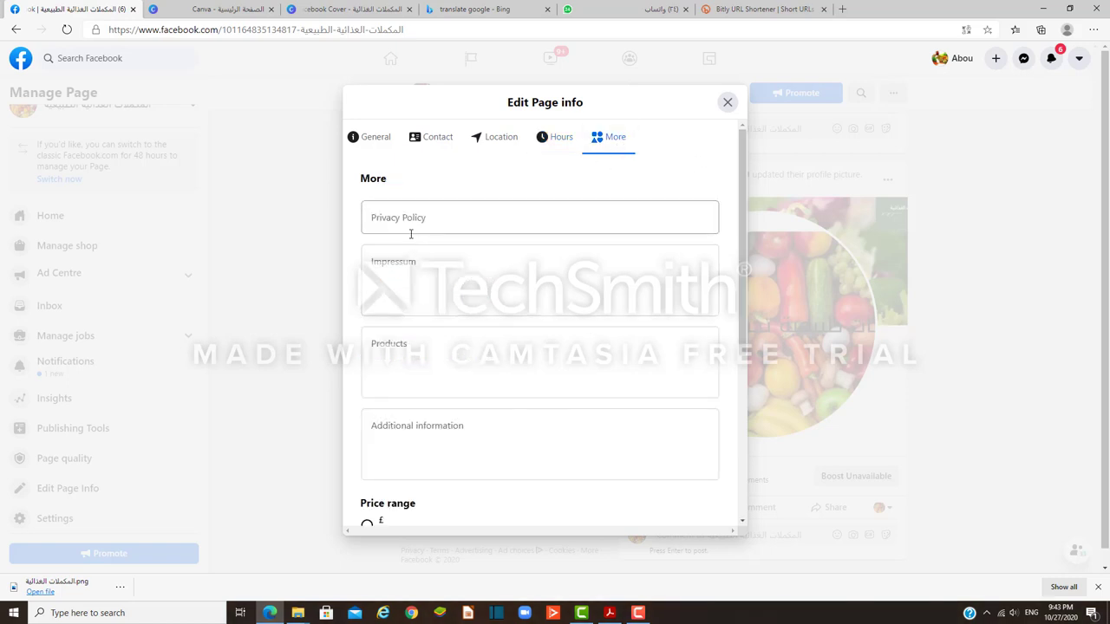
scroll(410, 345, "down", 2)
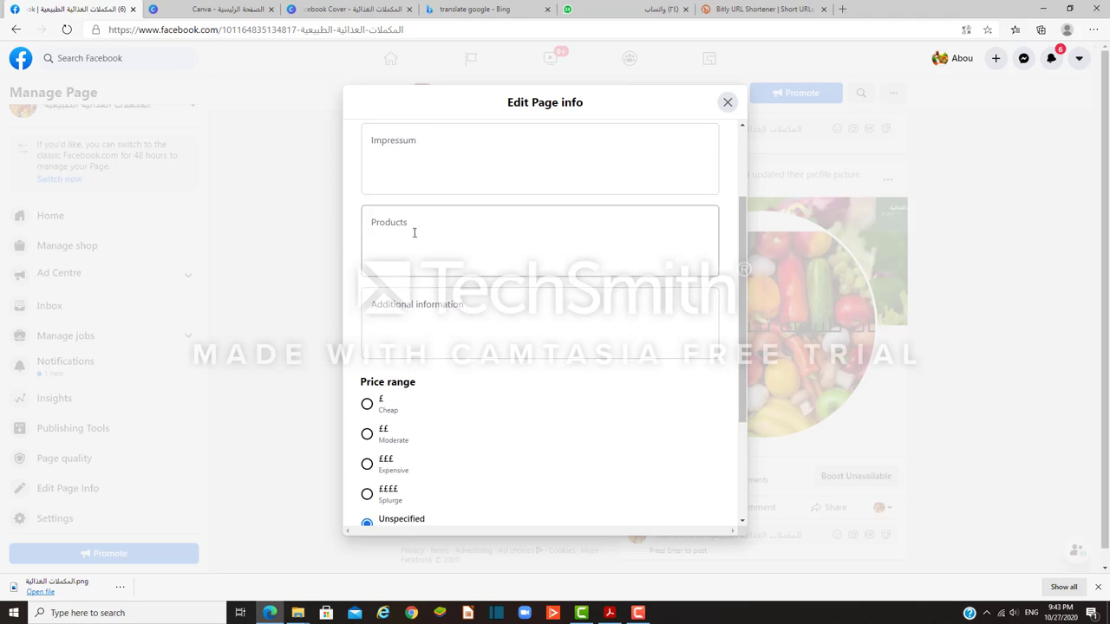
scroll(416, 236, "down", 2)
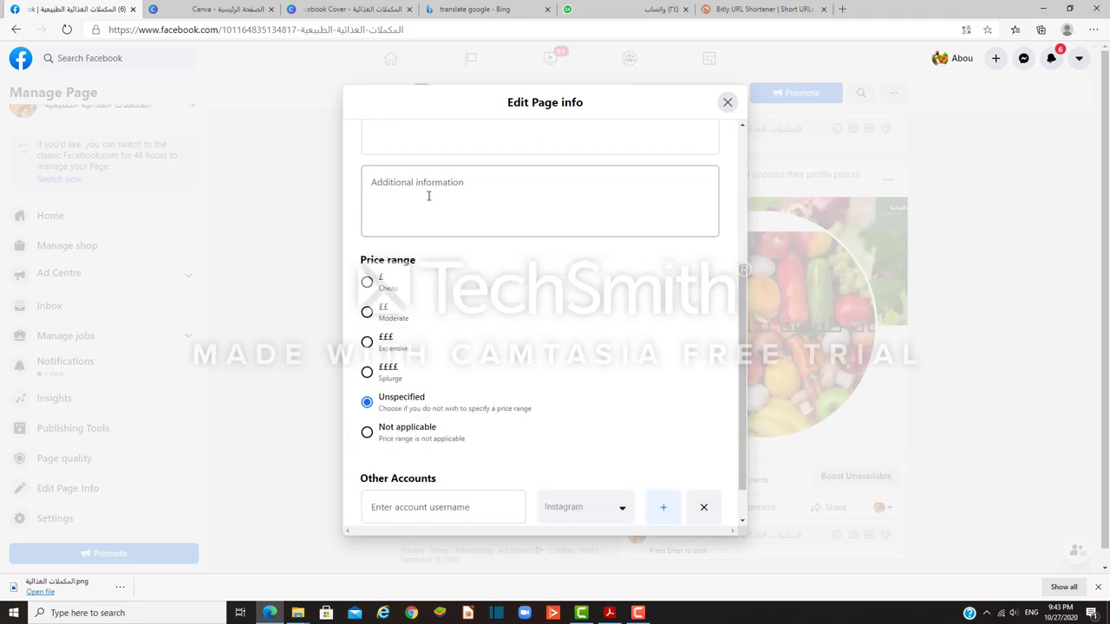
left_click(726, 103)
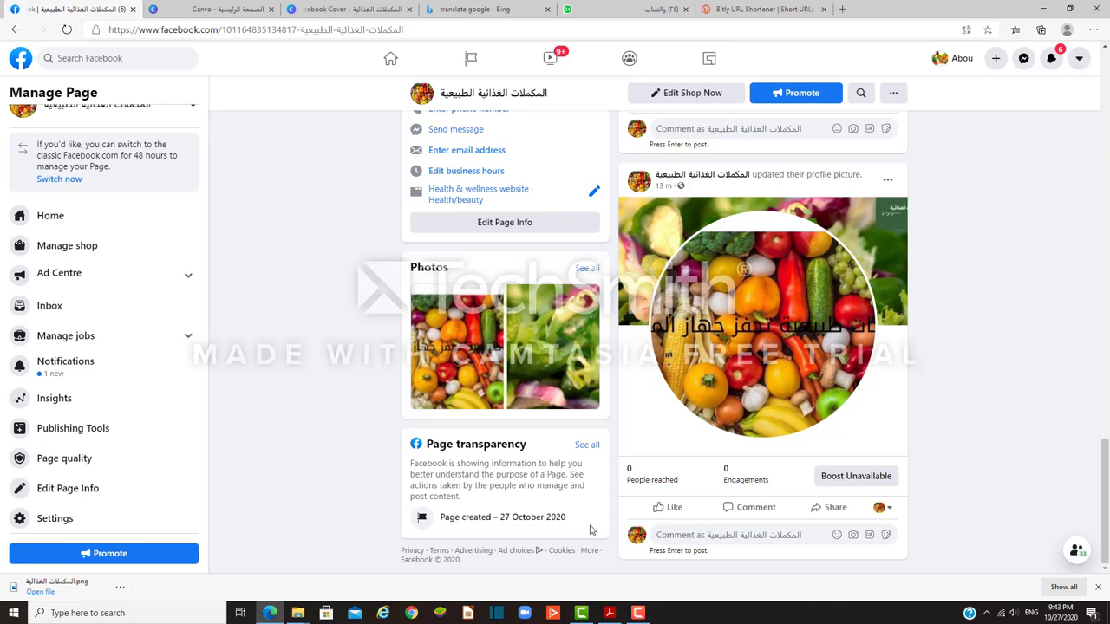
Step: Check the PDF guide, then open Page settings > Messaging and set up automated responses
left_click(608, 614)
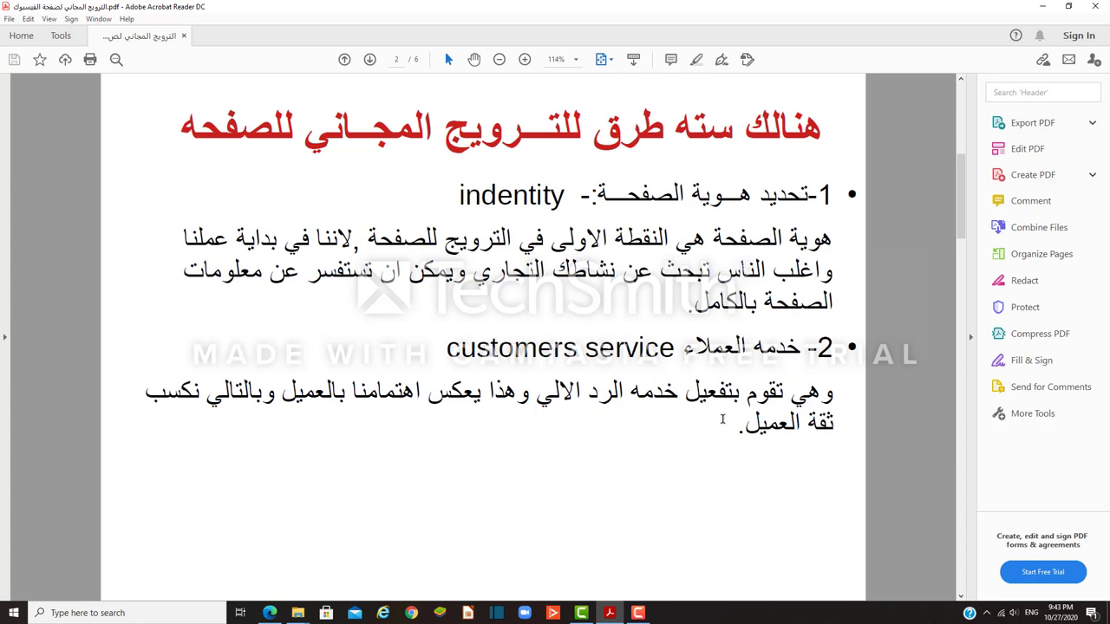
left_click(276, 614)
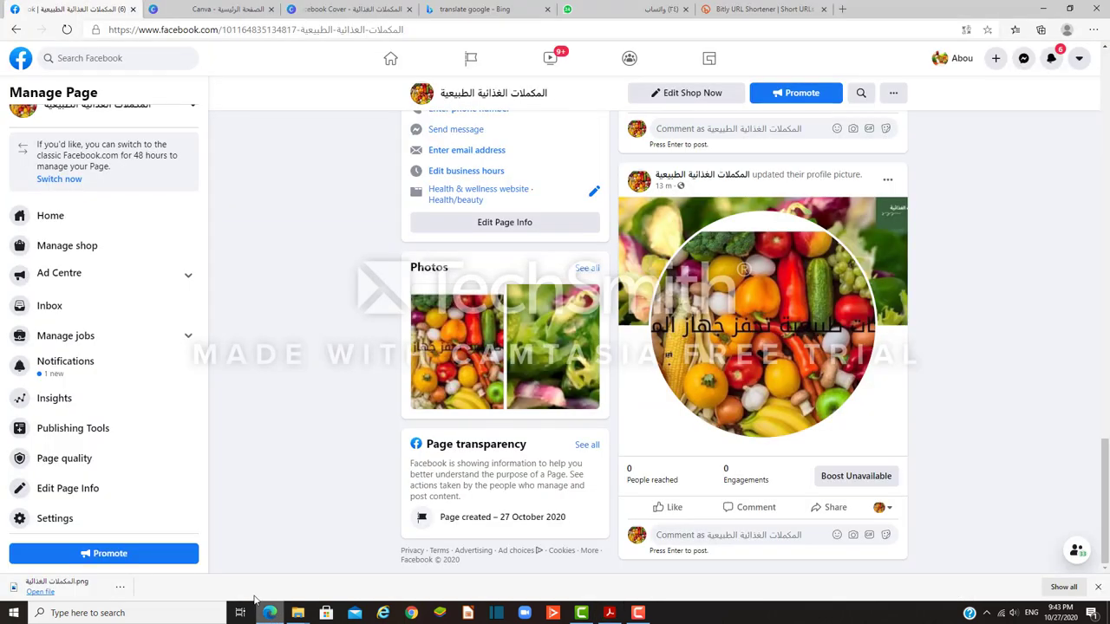
left_click(55, 519)
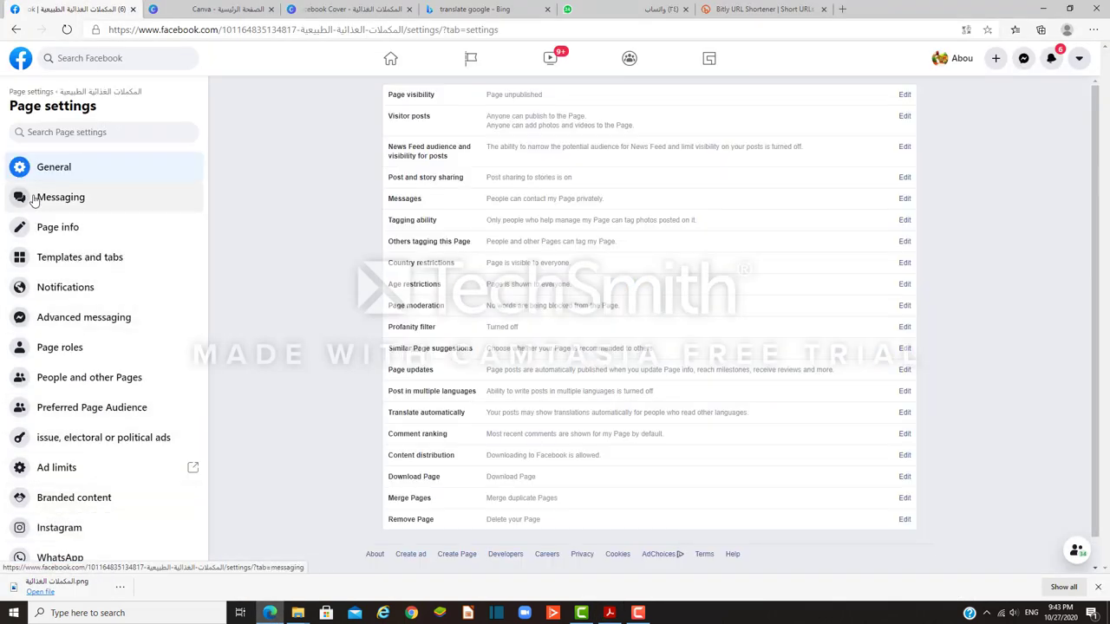
left_click(34, 199)
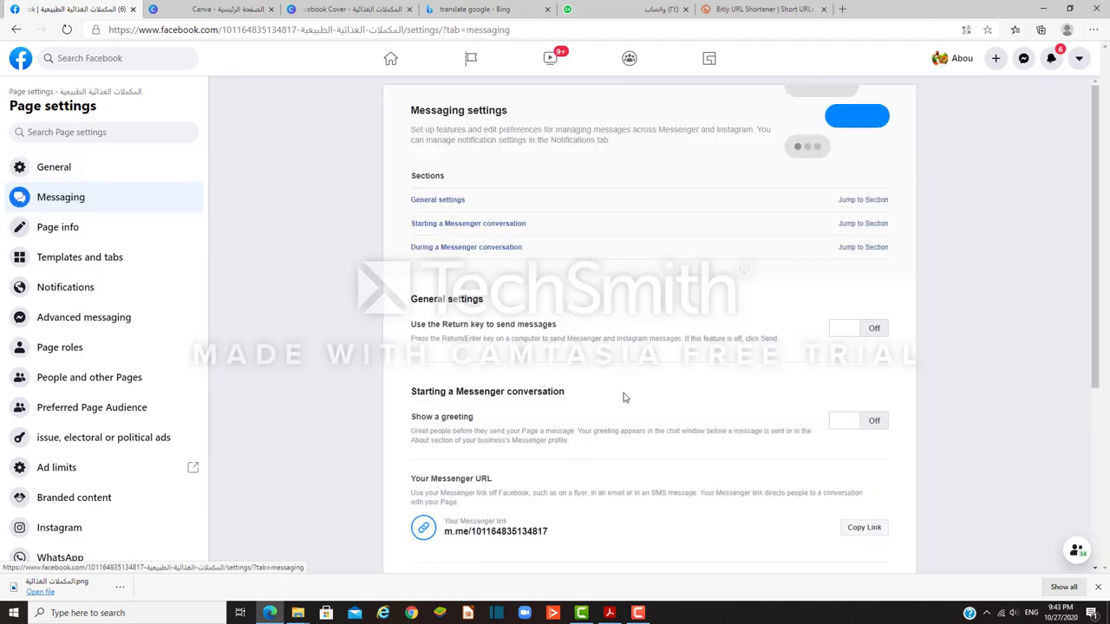
scroll(625, 399, "down", 2)
scroll(642, 401, "down", 2)
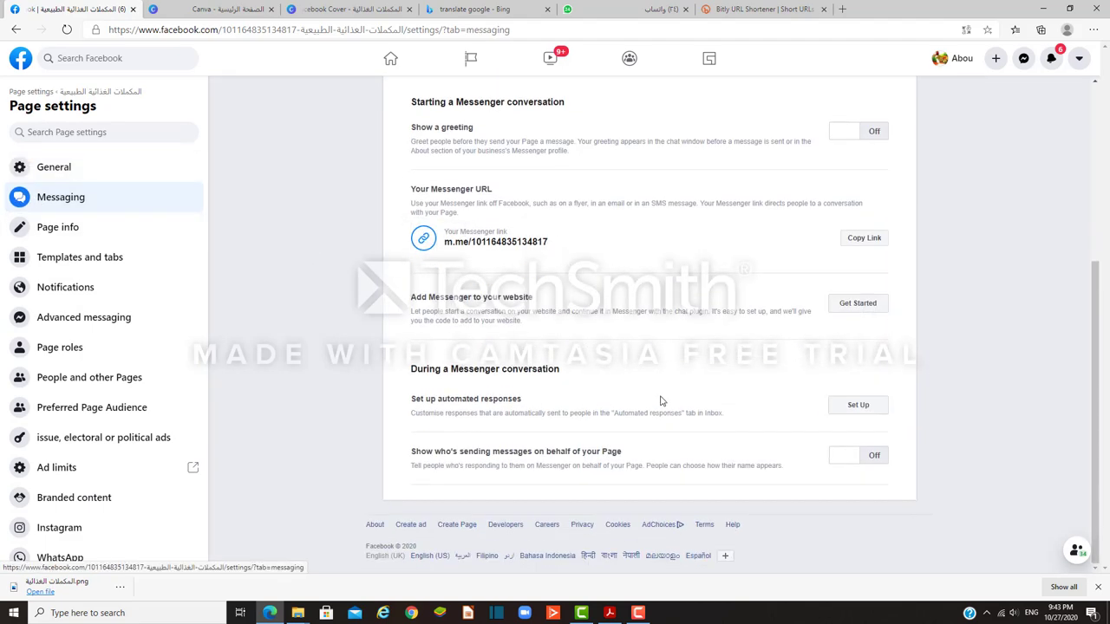
left_click(854, 406)
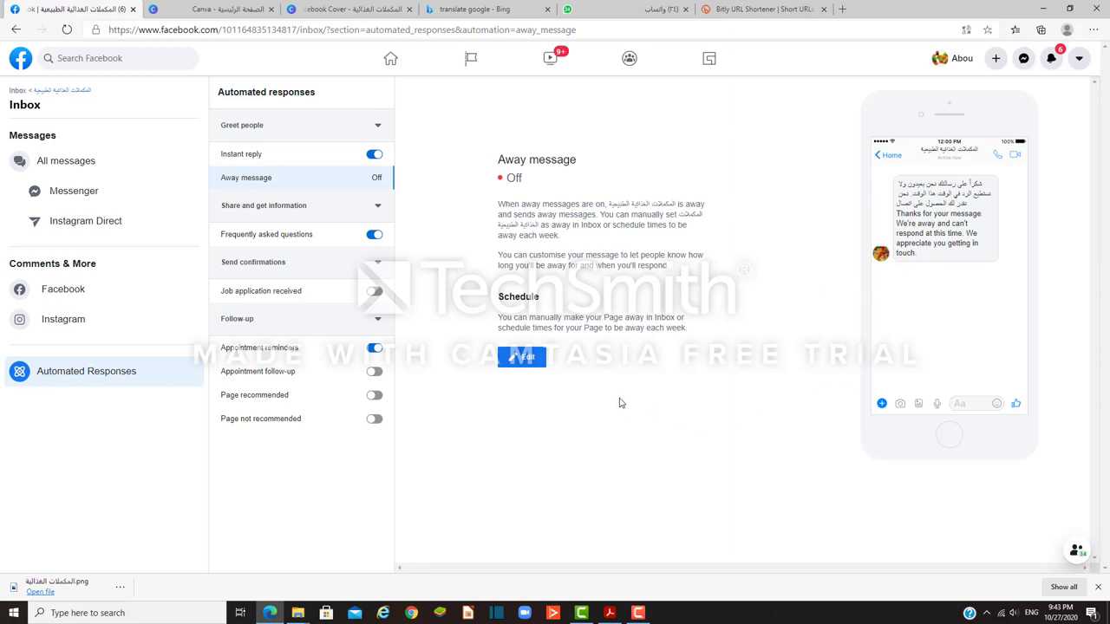
Step: Toggle Instant reply off and on, view the Away message editor, then go back to Manage Page
left_click(373, 155)
left_click(375, 155)
left_click(524, 359)
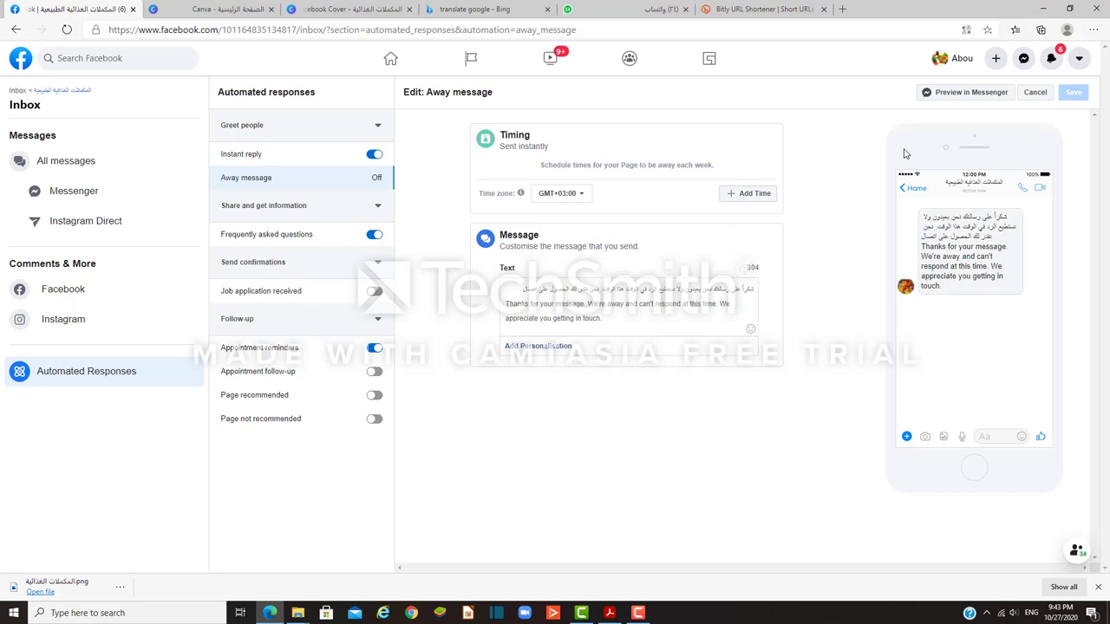
left_click(16, 32)
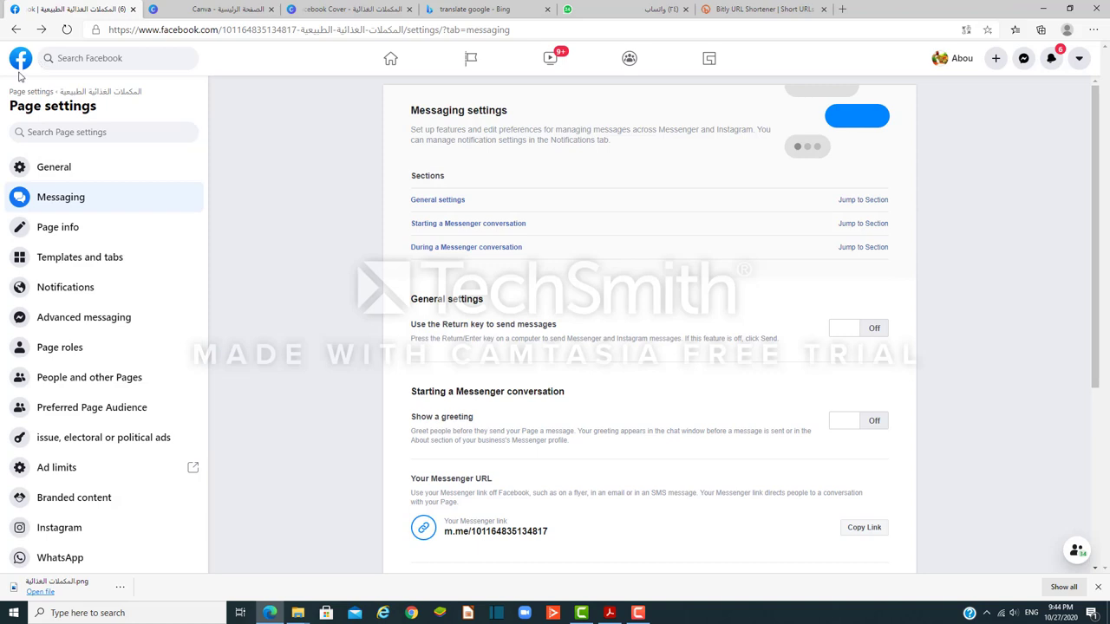
left_click(16, 32)
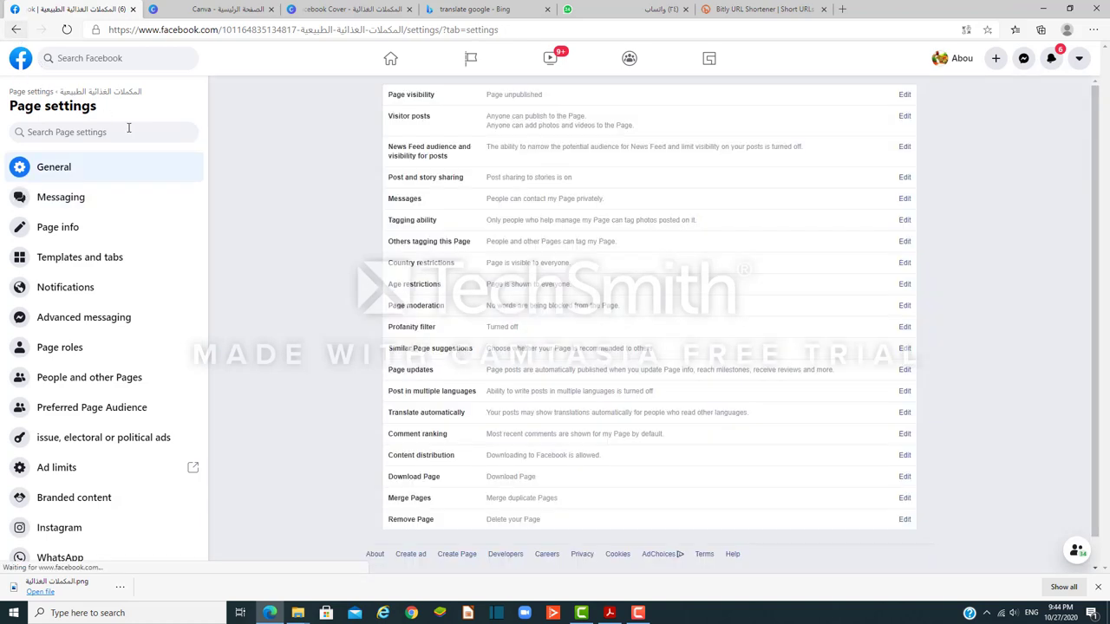
left_click(17, 31)
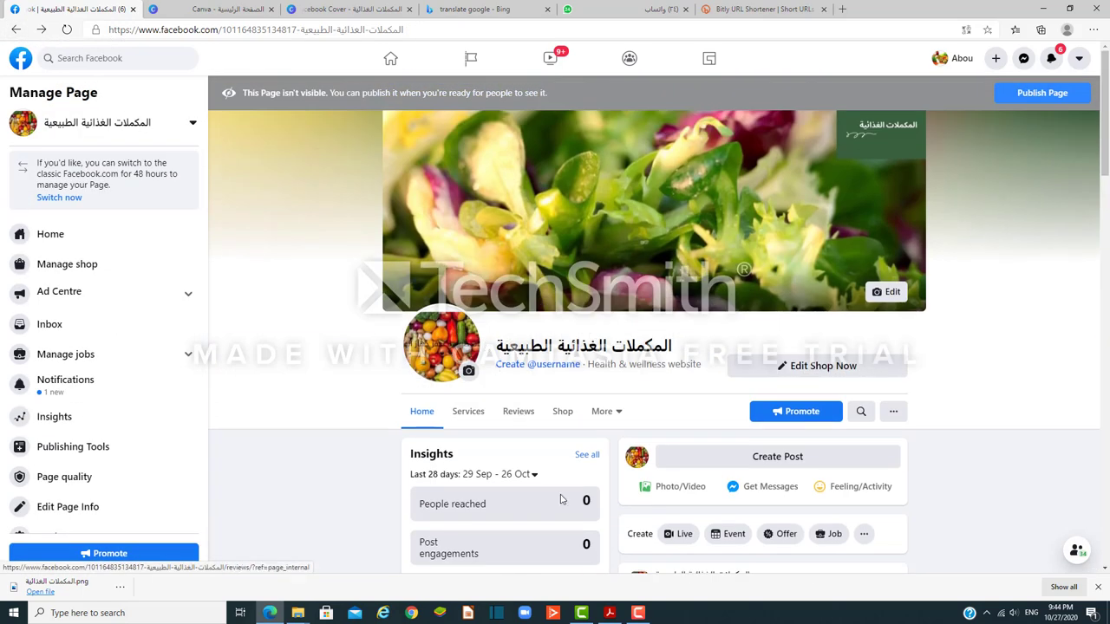
Step: Bring the promotion guide forward in Acrobat Reader, showing page 3 on content marketing
left_click(607, 614)
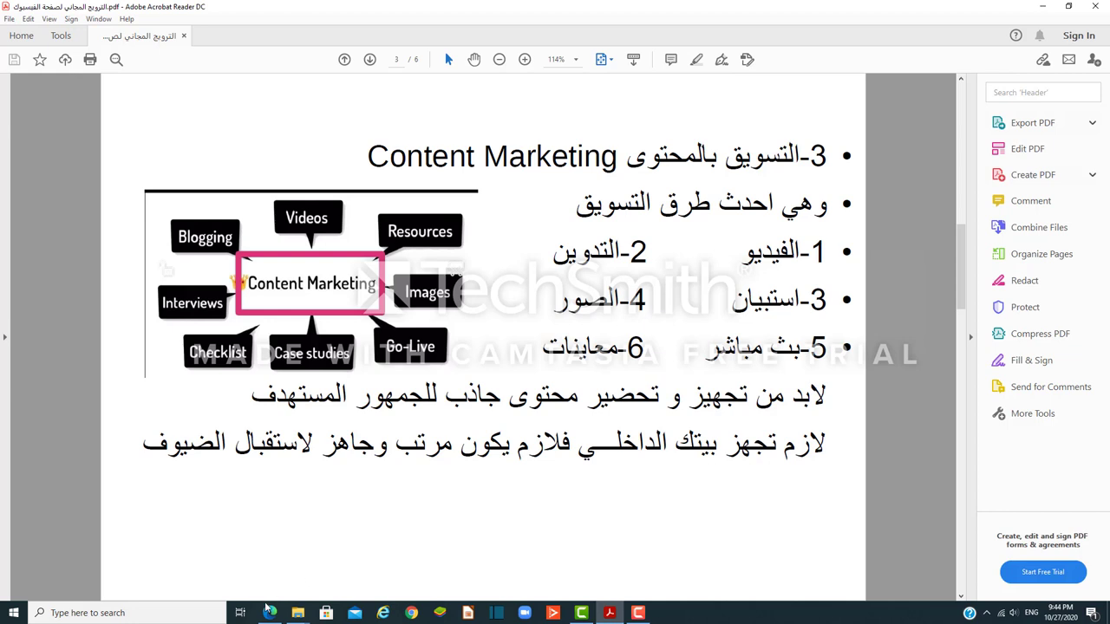
Step: Switch back to the supplements page's Facebook management view in Edge
mouse_move(270, 614)
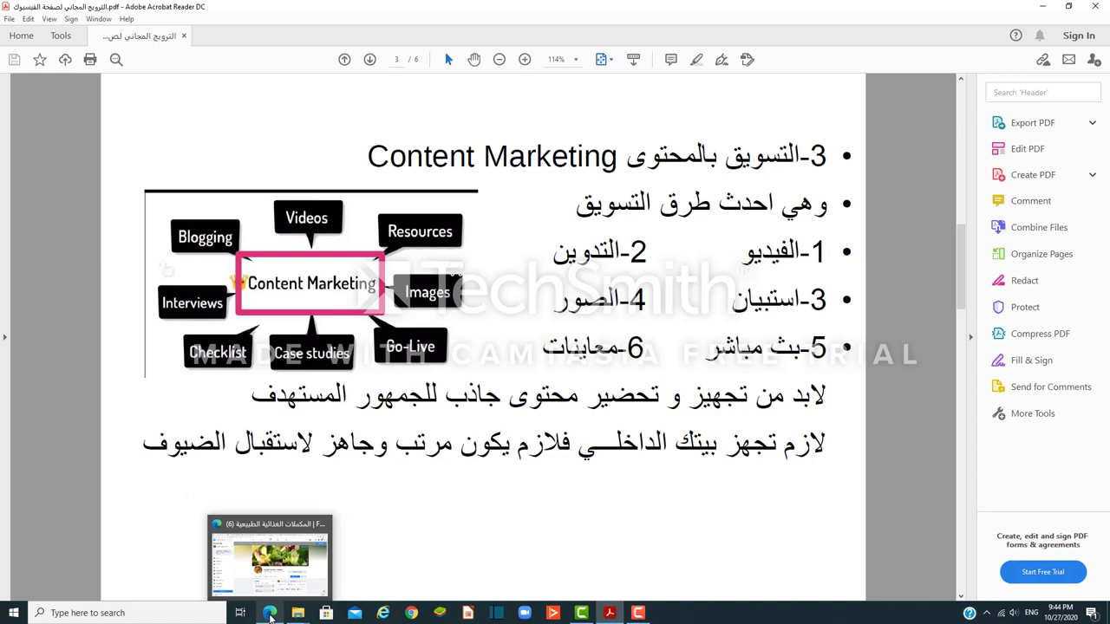
left_click(270, 613)
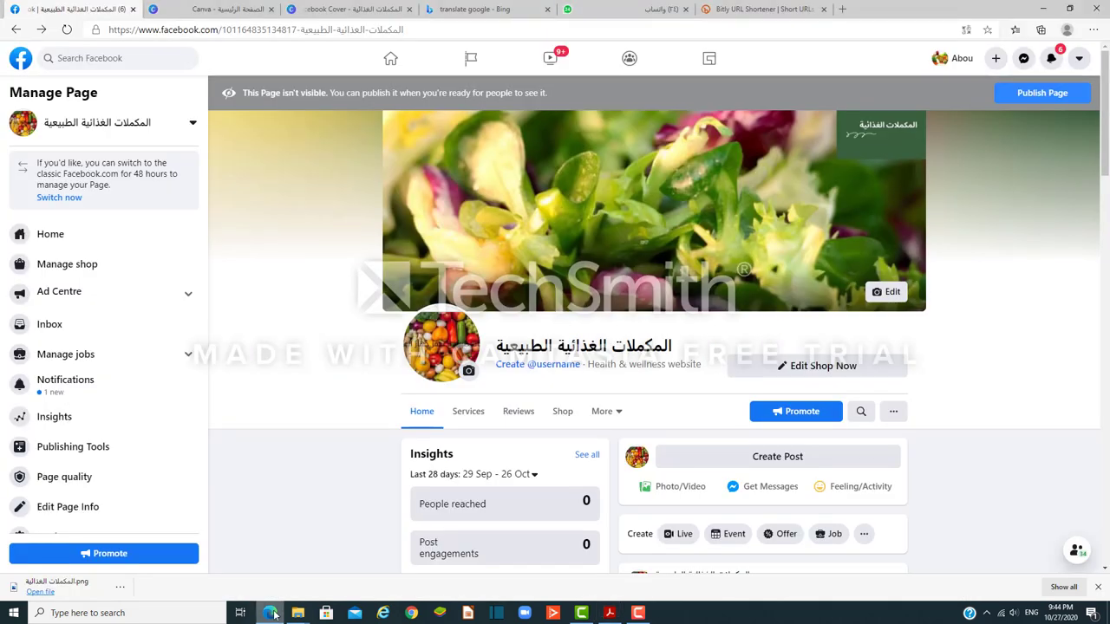
Step: Show page 4 of the PDF guide, on enabling the page's blogging section
left_click(609, 614)
scroll(542, 447, "down", 3)
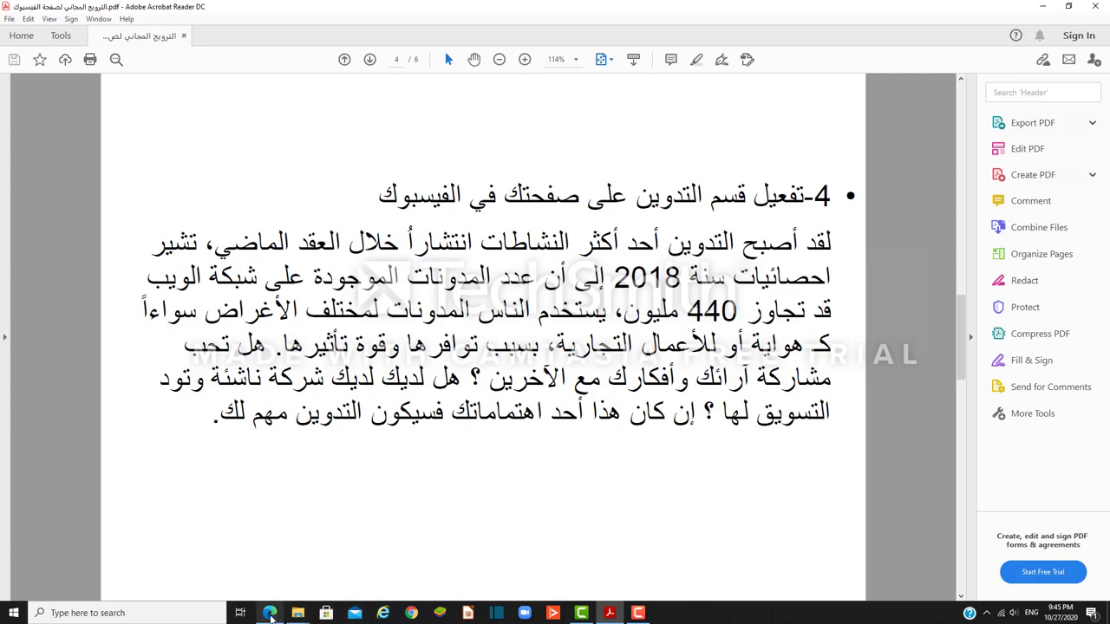
Step: Bring the supplements page's Facebook management view back in front of the PDF
left_click(272, 550)
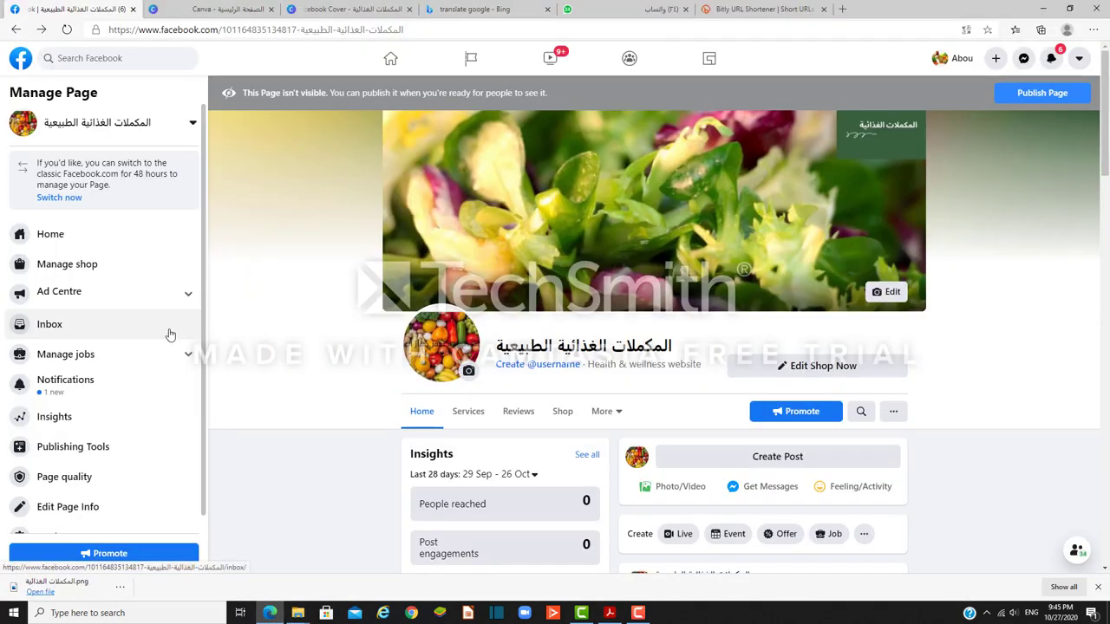
Step: Open the page's Templates and tabs settings and scroll to the tab list
scroll(130, 364, "down", 1)
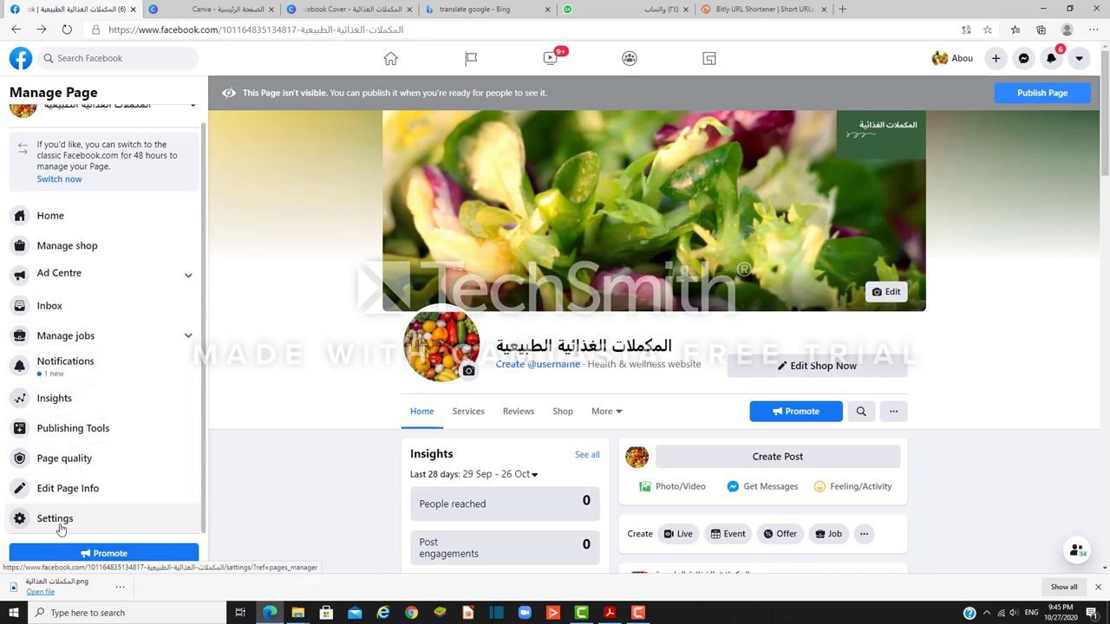
left_click(61, 523)
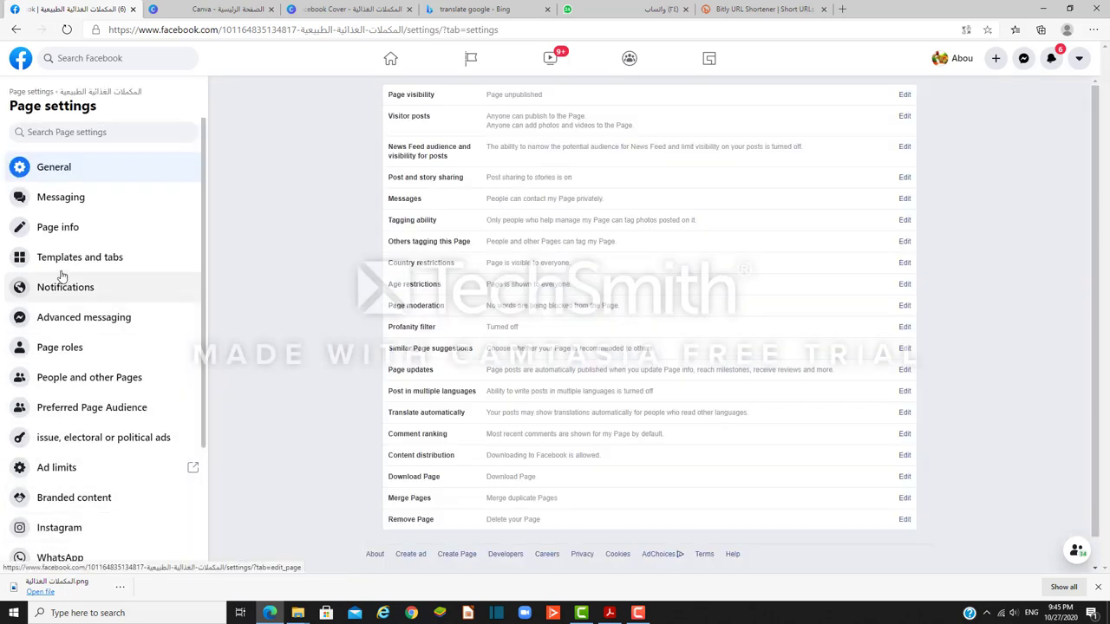
left_click(61, 260)
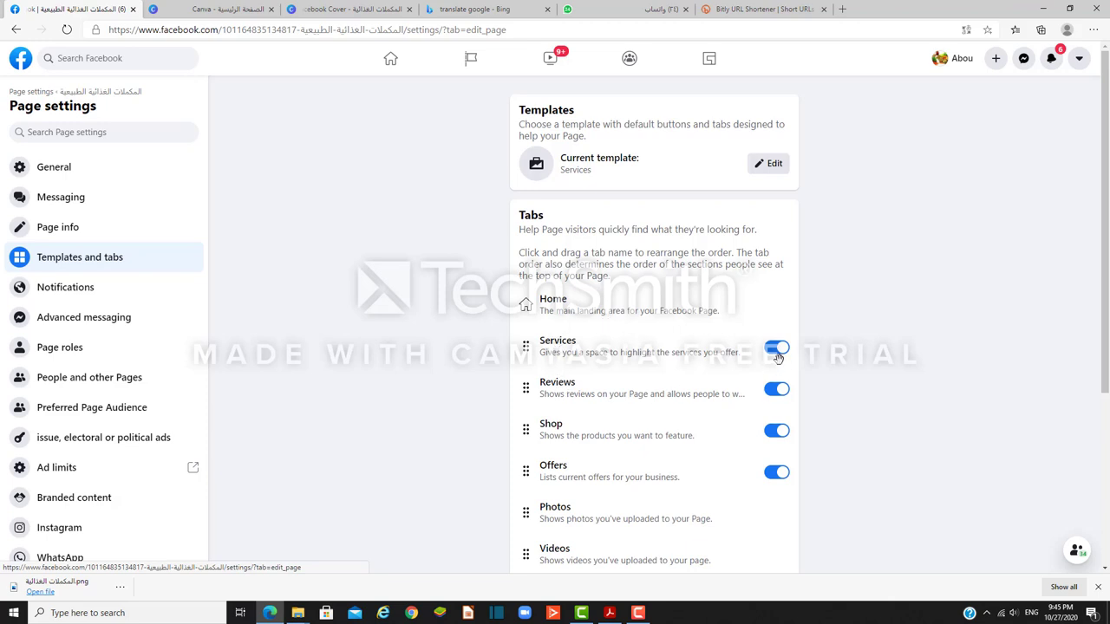
scroll(773, 417, "down", 1)
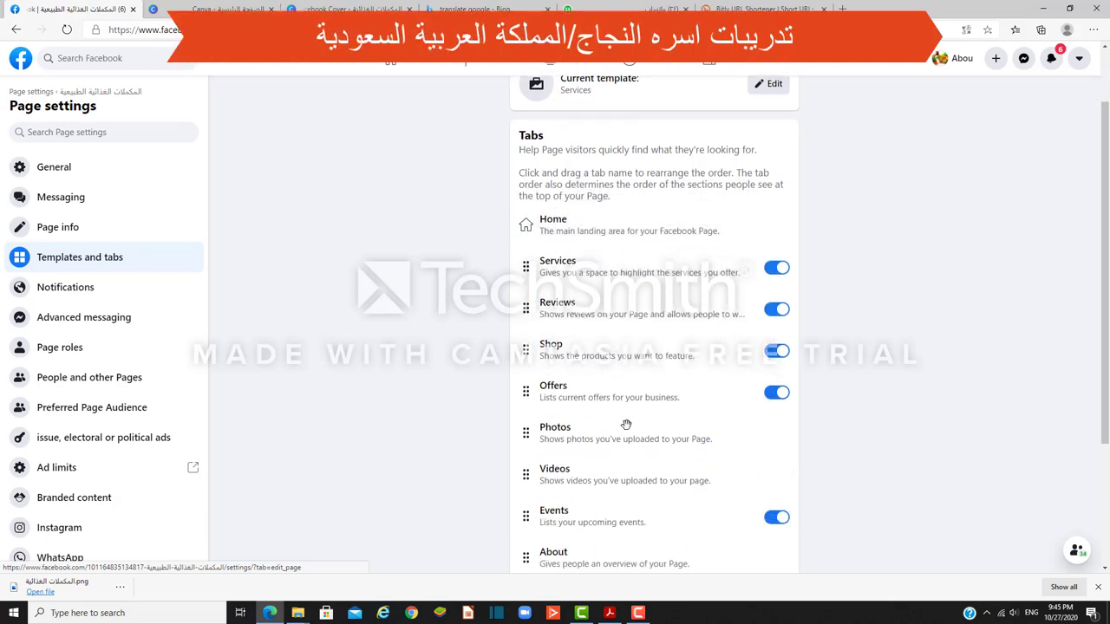
scroll(570, 433, "down", 2)
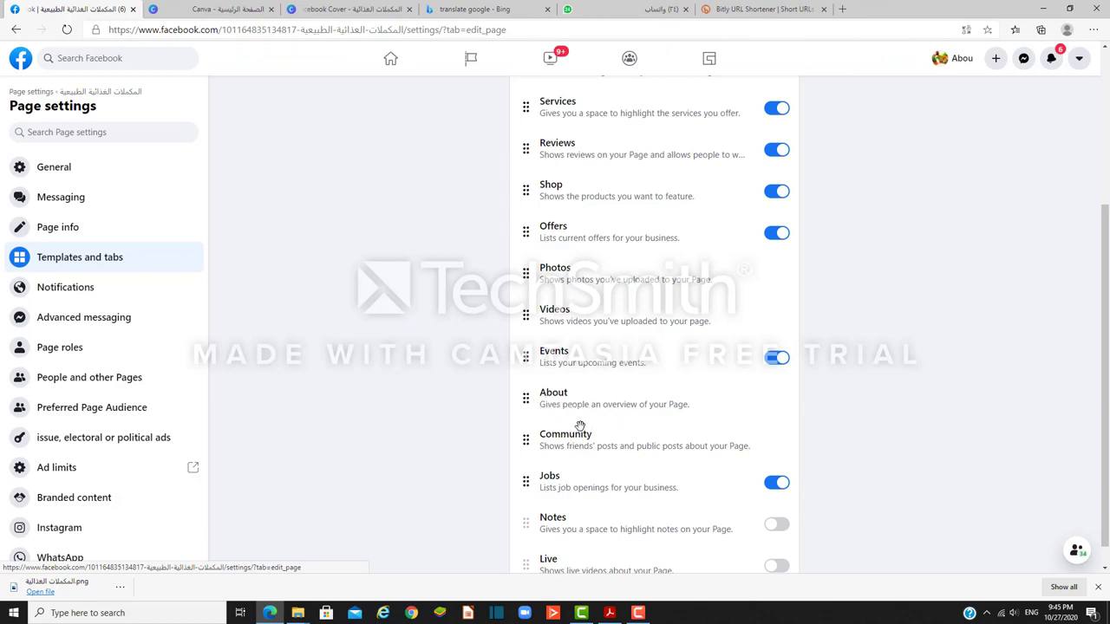
Step: Switch off the Jobs tab, switch on Notes, and drag Notes to just below Home
left_click(768, 486)
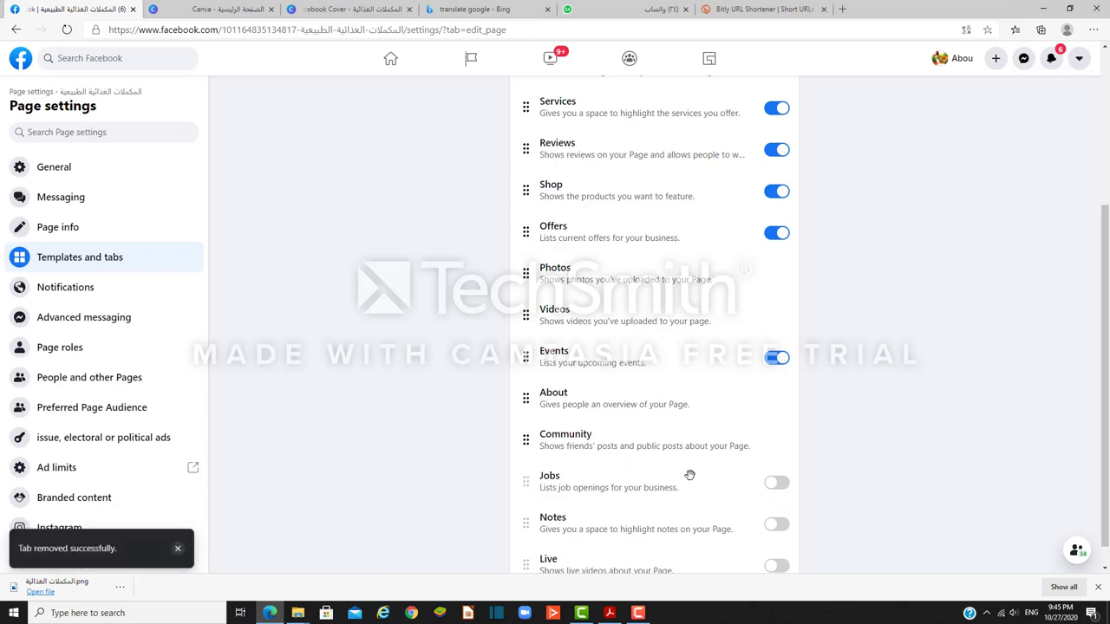
scroll(685, 473, "down", 1)
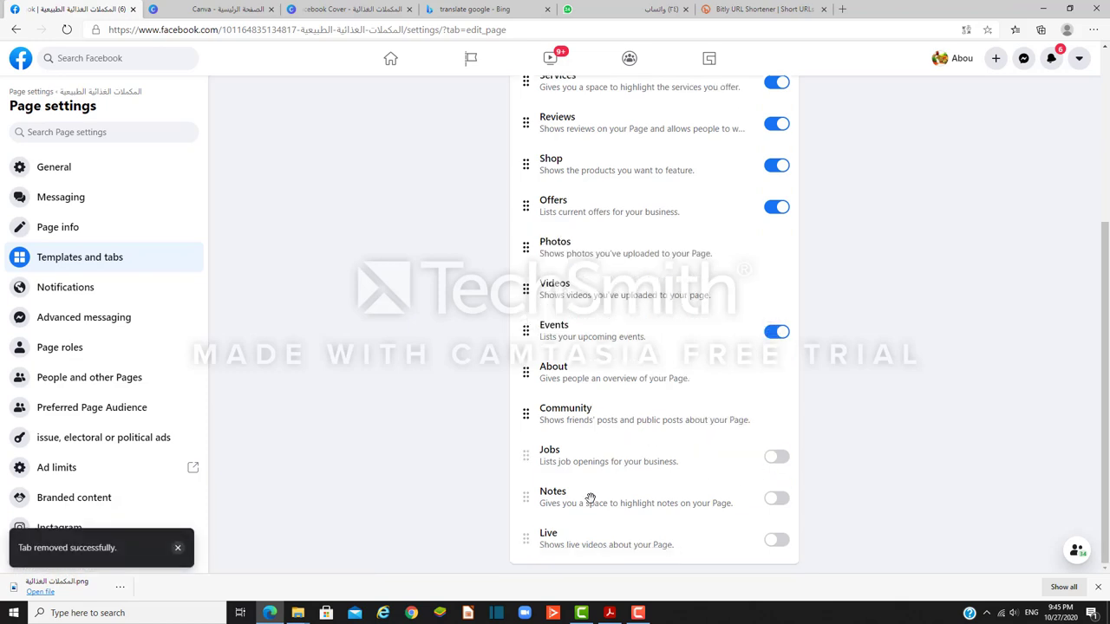
left_click(776, 500)
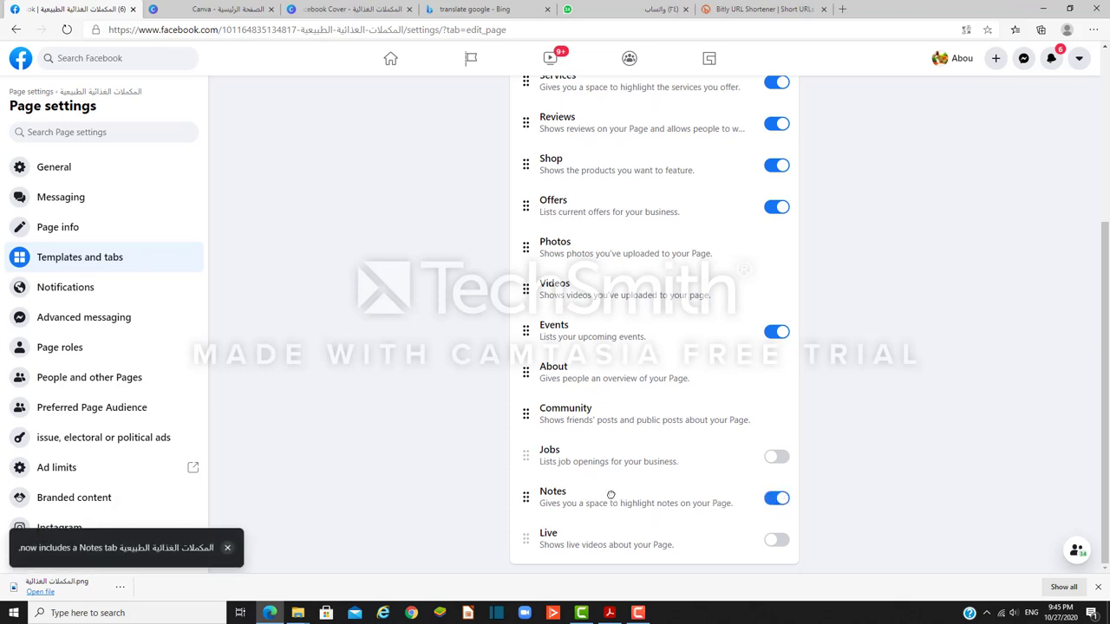
left_click_drag(611, 495, 624, 204)
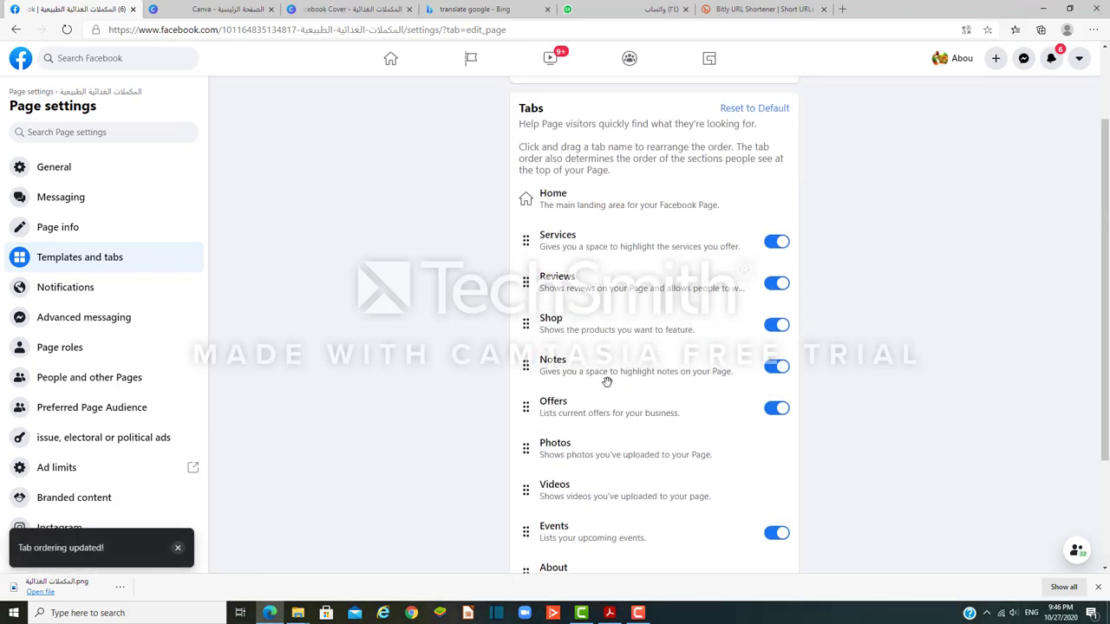
left_click_drag(593, 369, 596, 231)
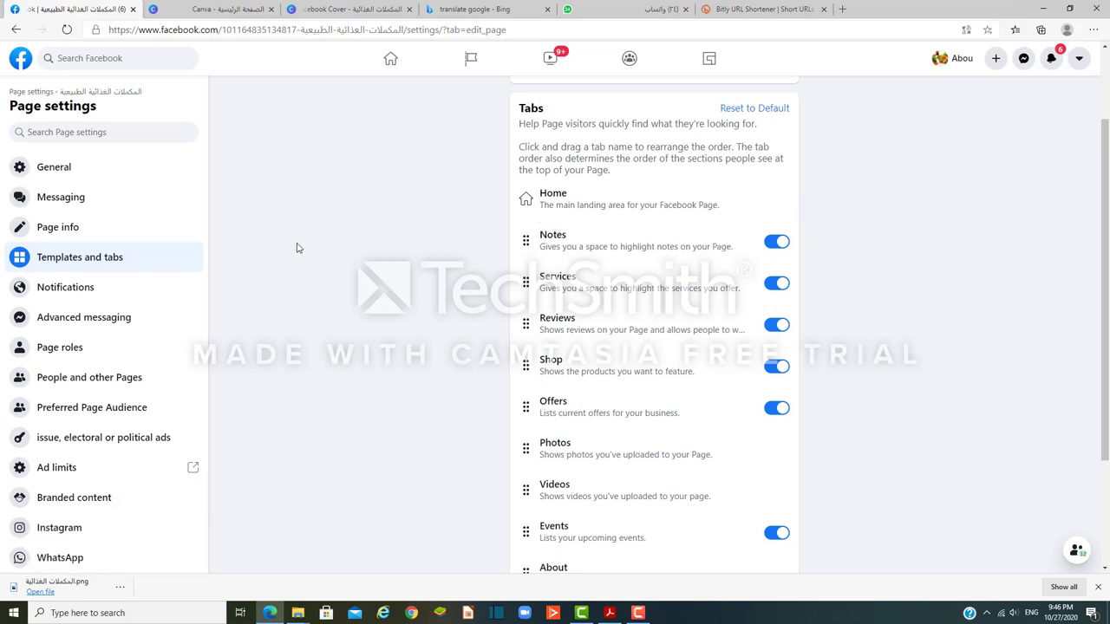
Step: Go back to page management, reload it, and add a new note from the Notes tab
left_click(14, 32)
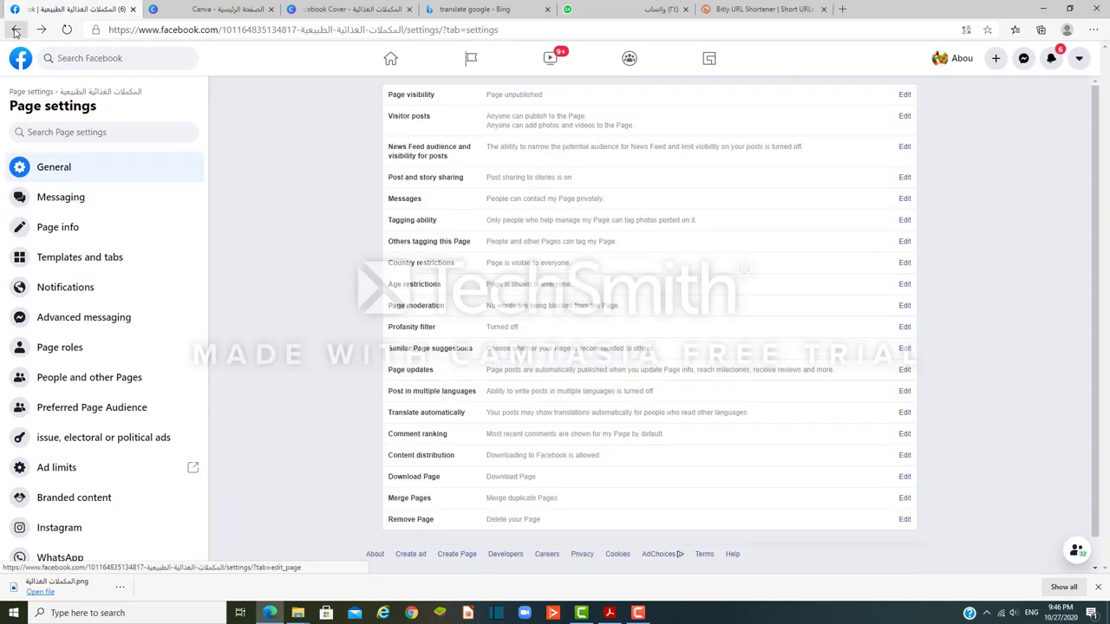
left_click(15, 33)
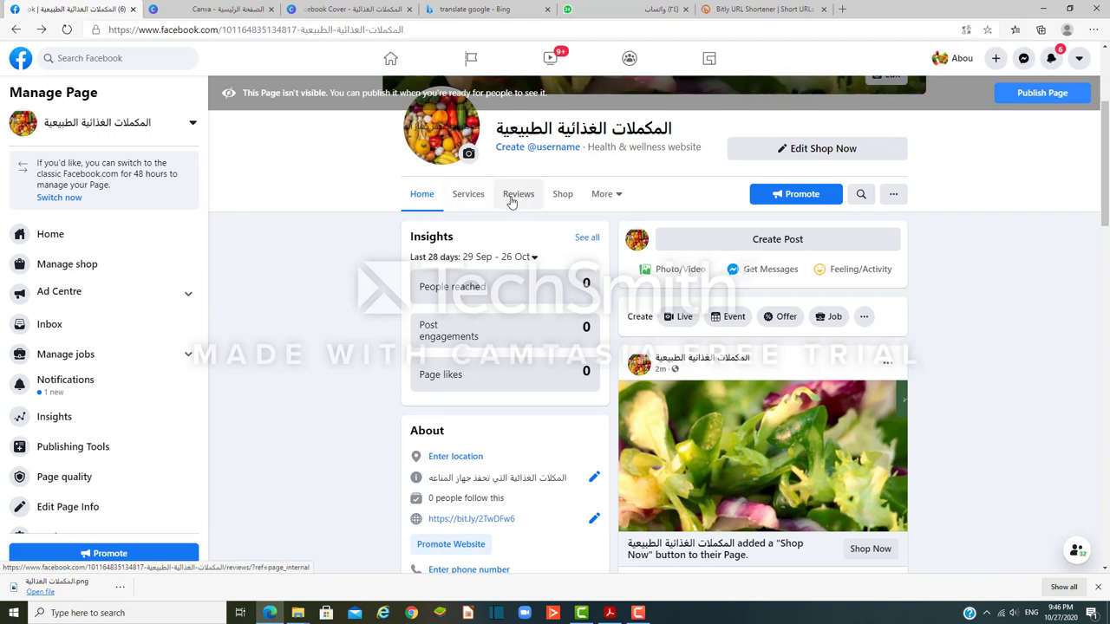
left_click(67, 31)
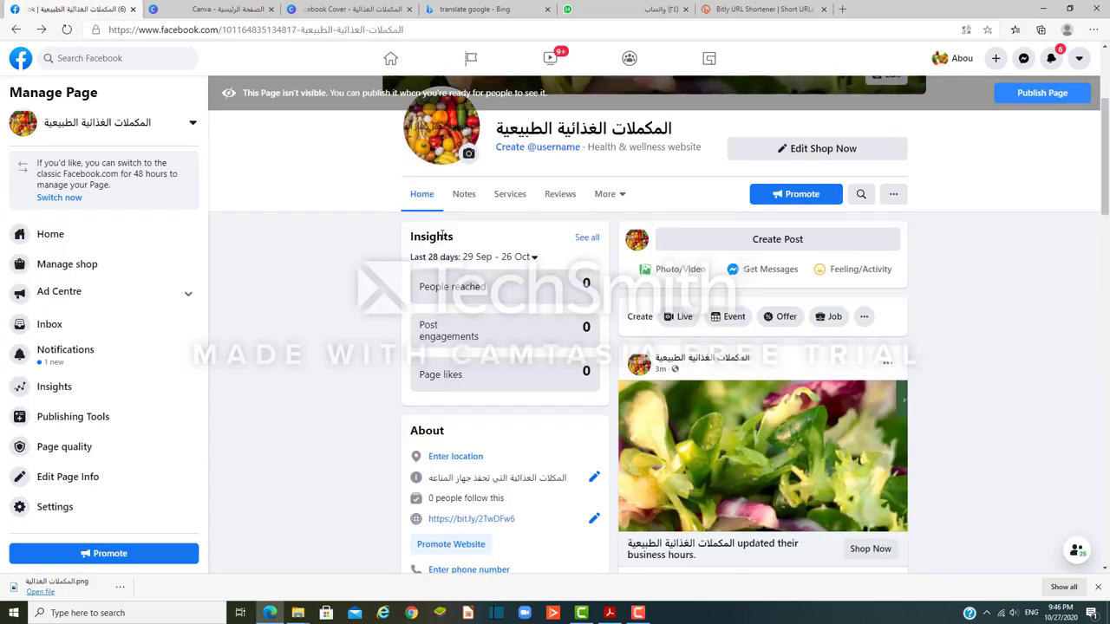
left_click(464, 194)
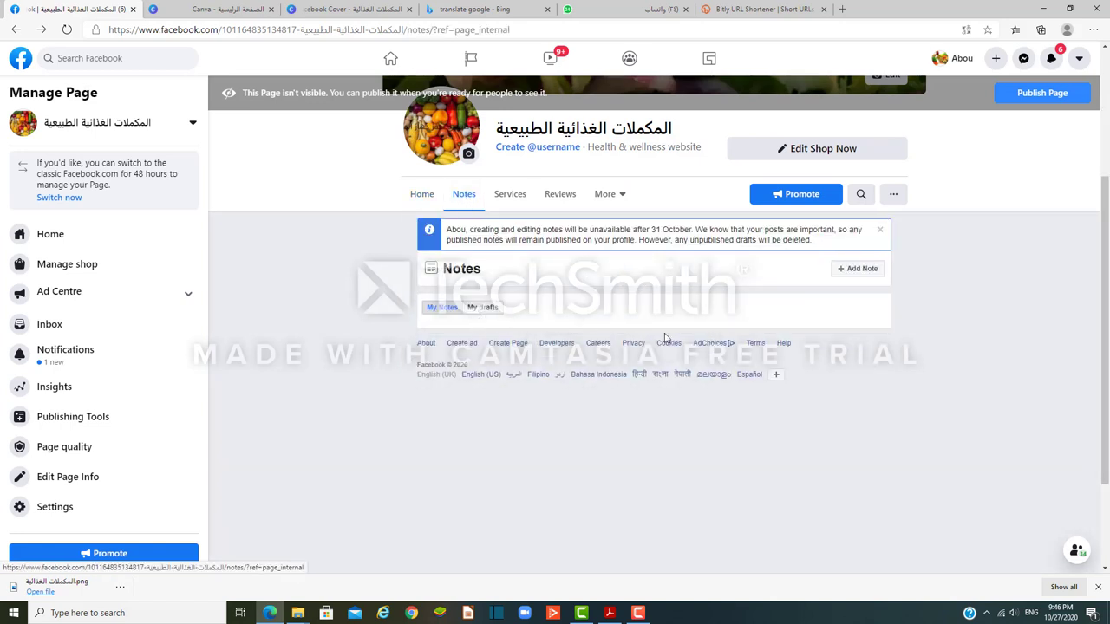
left_click(856, 269)
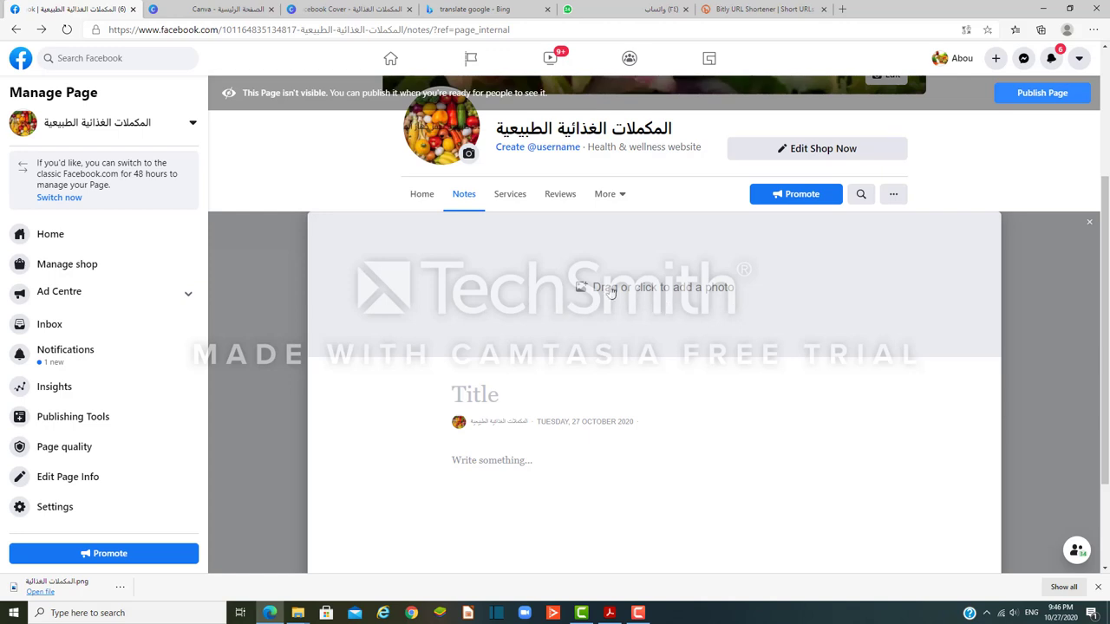
Step: Use the salad greens photo as the note's cover and title it 'مكملات غذائية لصحة جيدة'
left_click(611, 293)
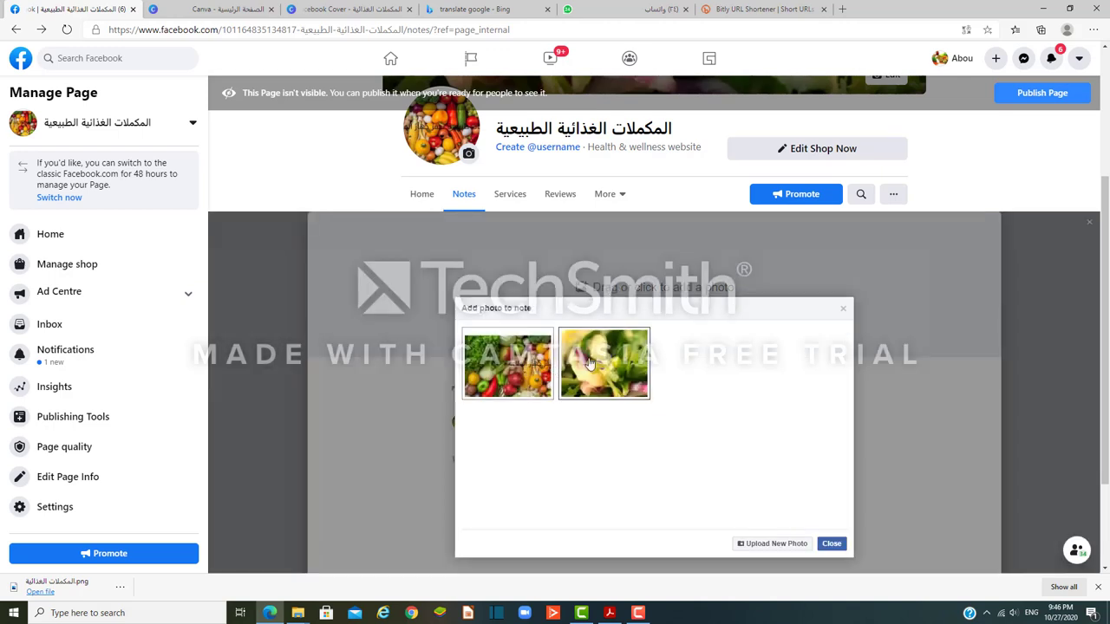
left_click(596, 362)
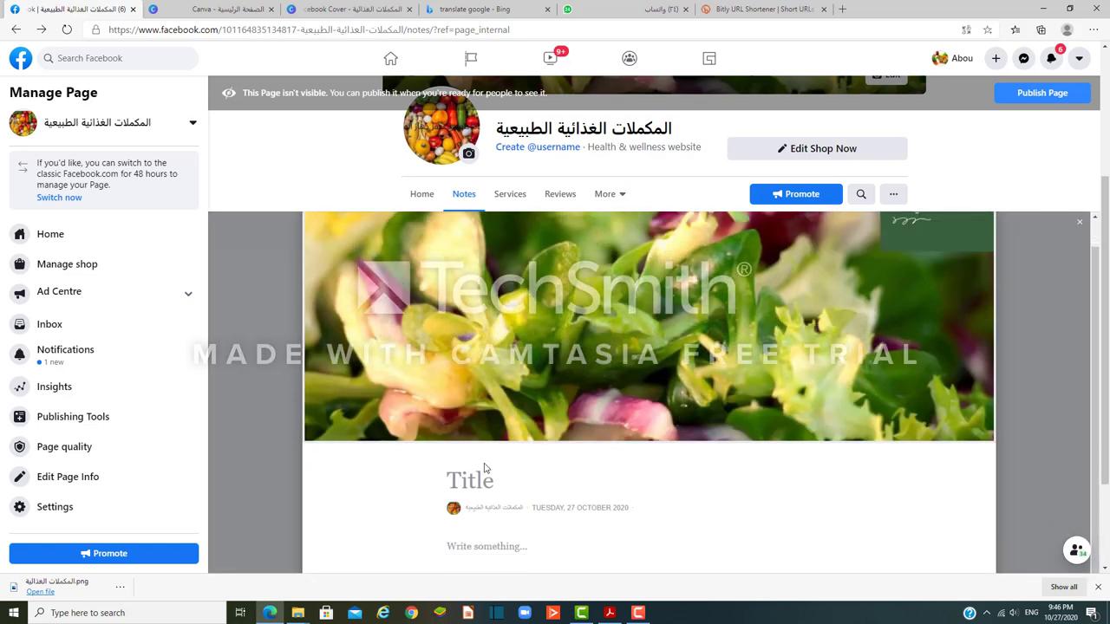
left_click(454, 478)
key("alt+shift")
type("مكا")
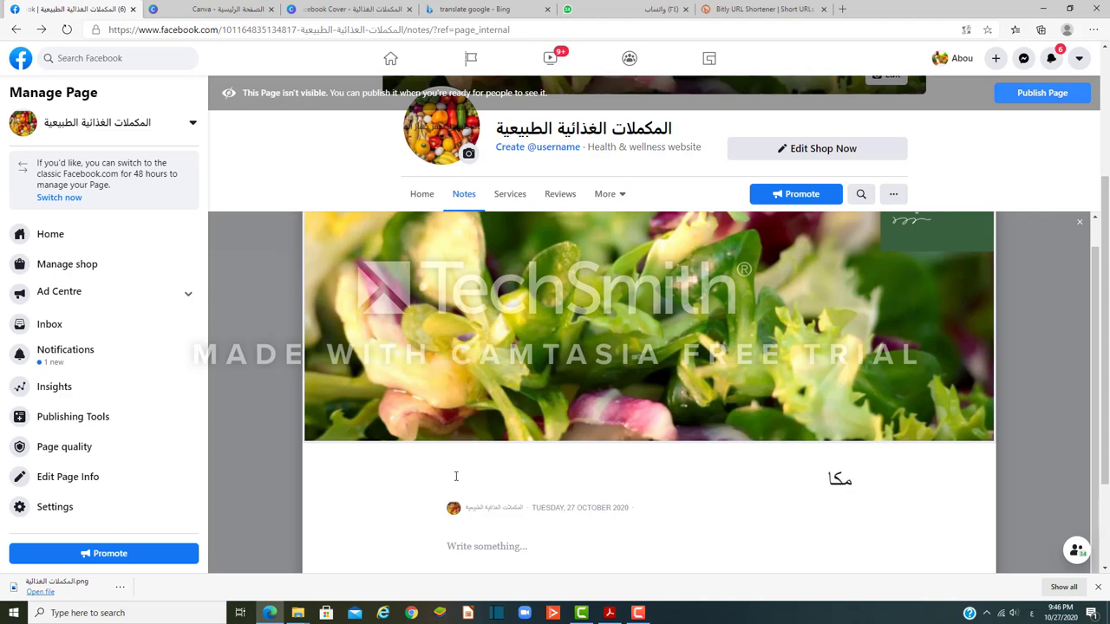
type("ات")
key("BackSpace")
key("BackSpace")
key("BackSpace")
type("ملات غذائية ل")
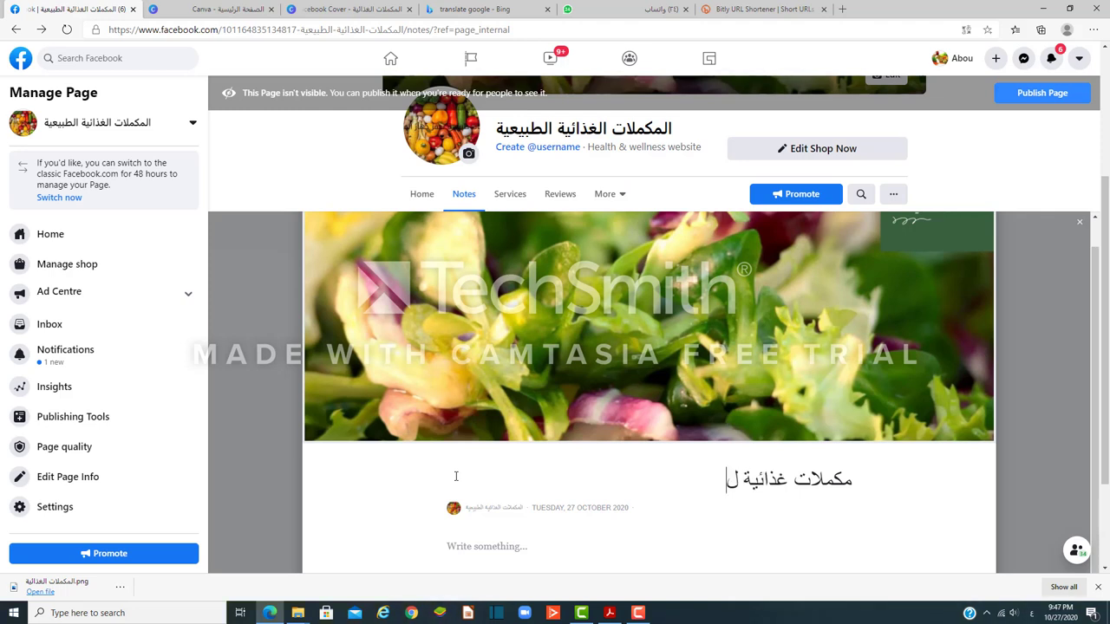
type("صح")
key("BackSpace")
type("صحة جيدة")
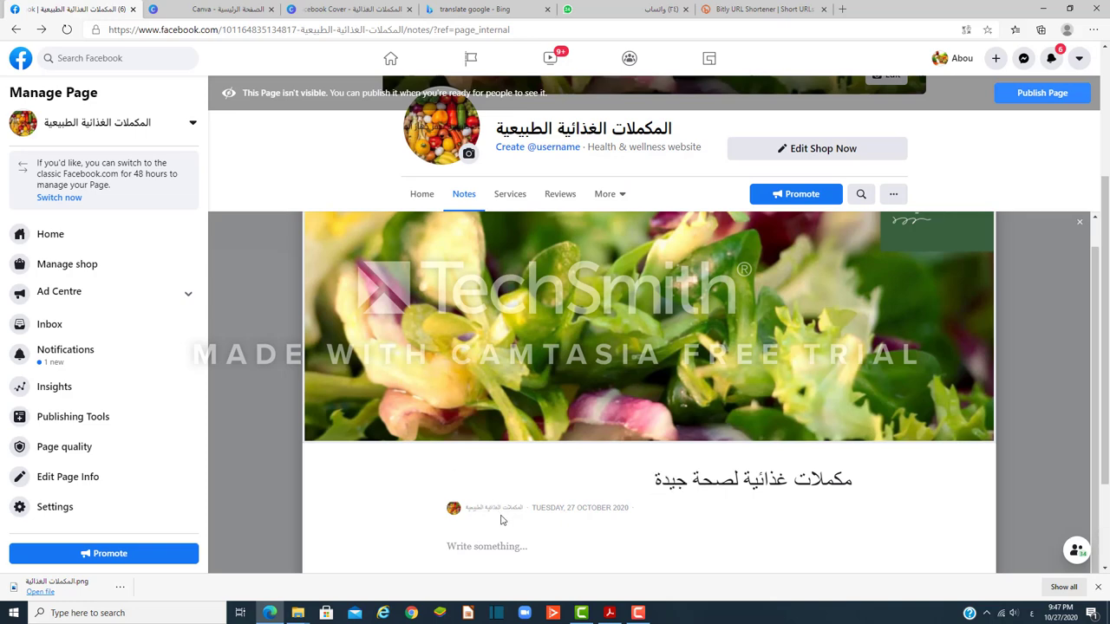
scroll(500, 520, "down", 2)
left_click(463, 409)
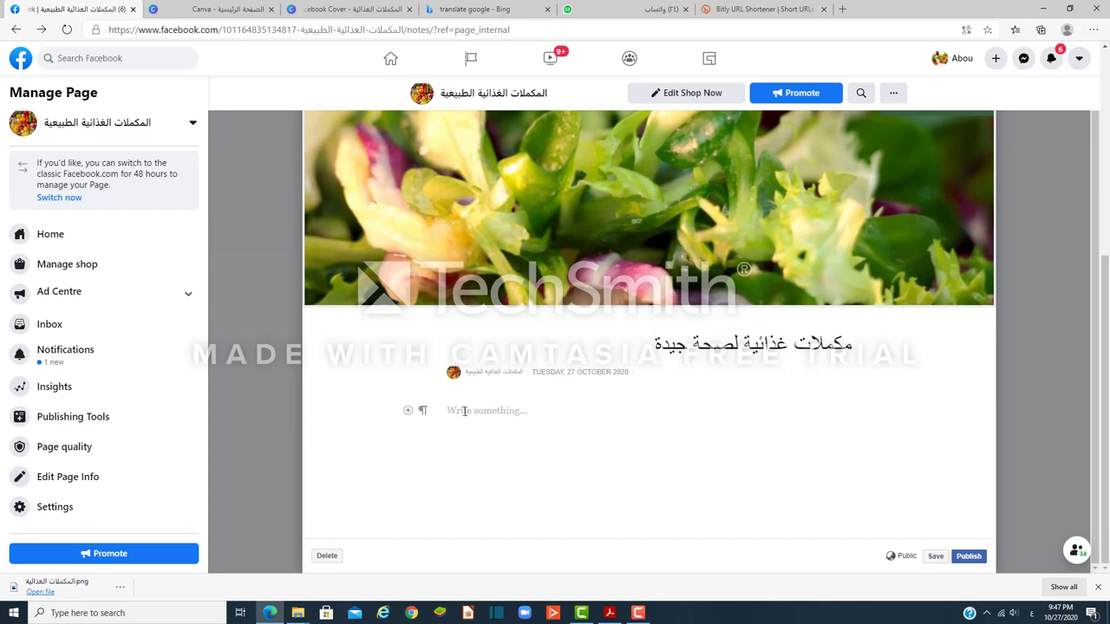
Step: Copy the long Arabic product message from the فوائد عصير الصبار WhatsApp chat
left_click(646, 10)
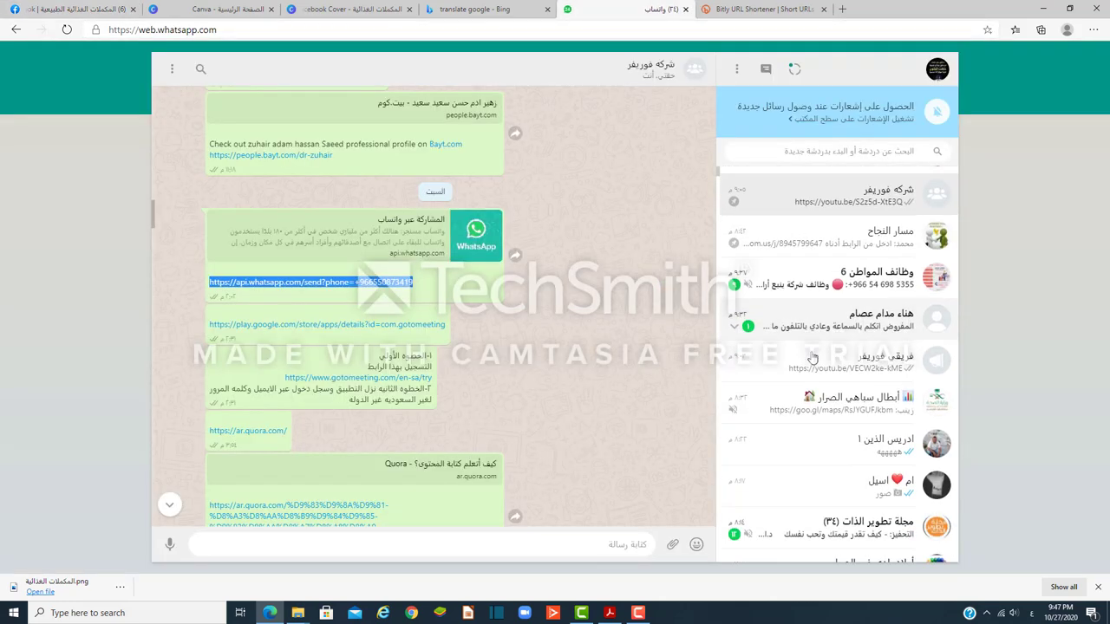
scroll(813, 358, "down", 8)
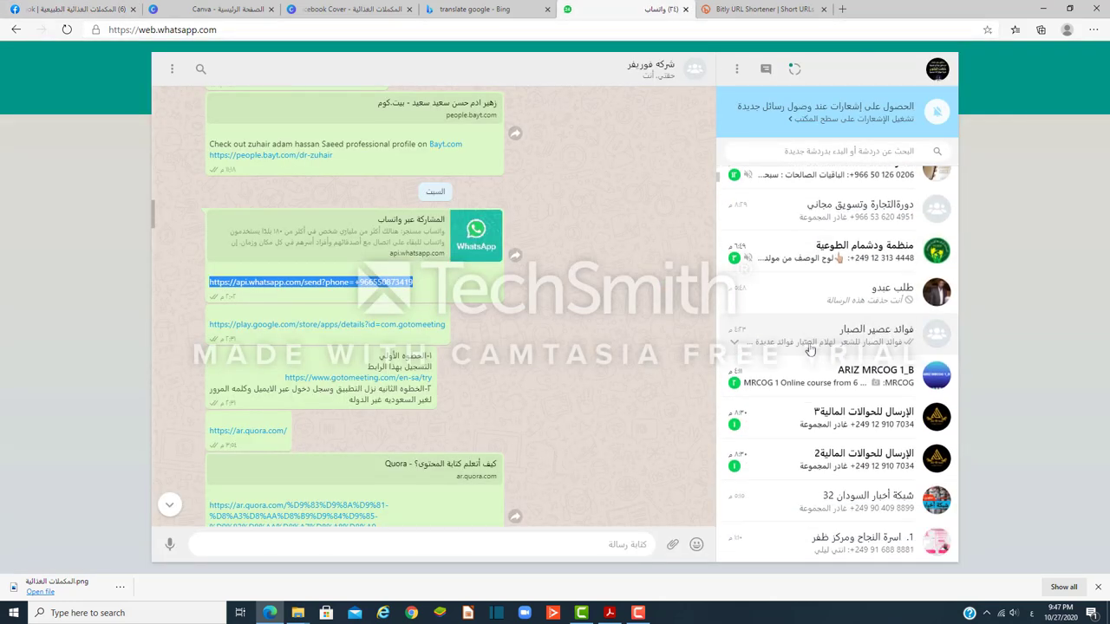
left_click(811, 343)
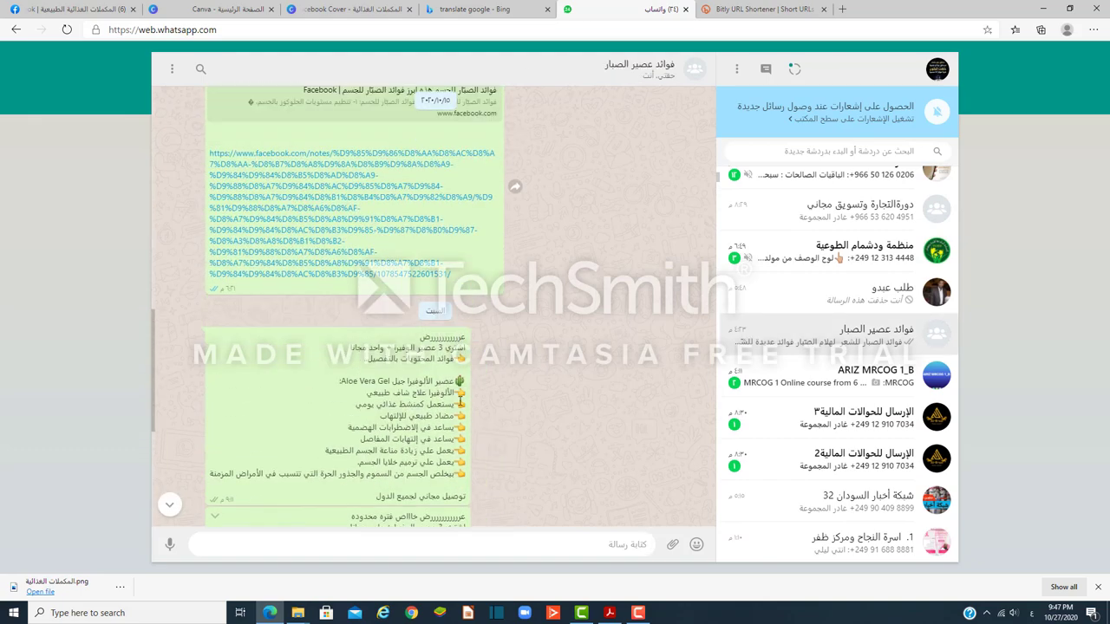
scroll(466, 410, "up", 10)
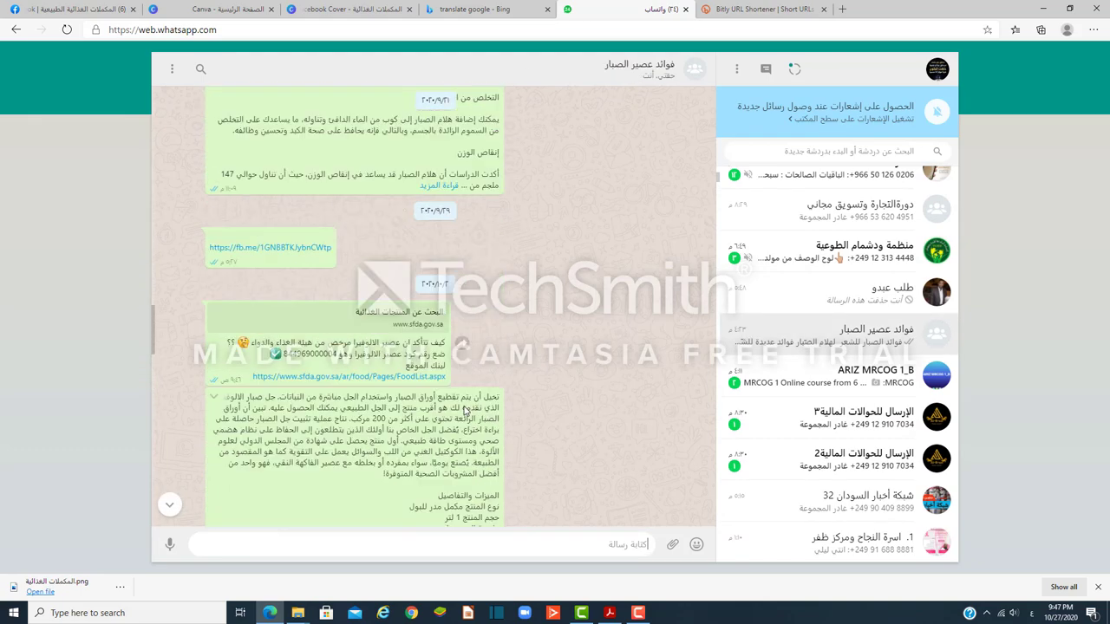
scroll(431, 430, "down", 2)
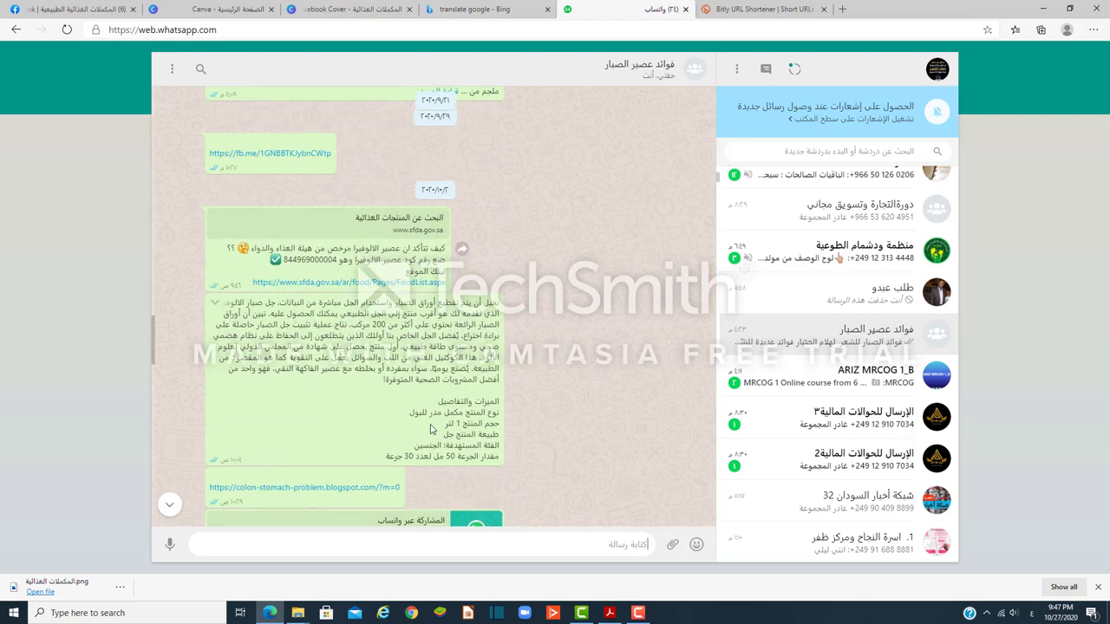
left_click_drag(389, 461, 502, 308)
right_click(484, 304)
left_click(516, 322)
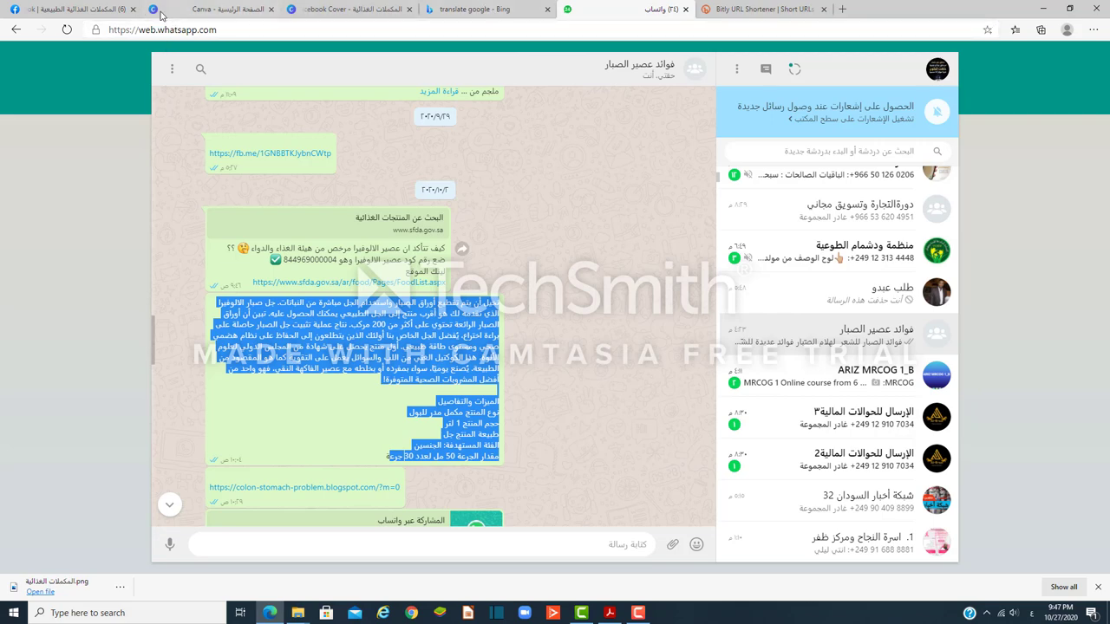
left_click(80, 7)
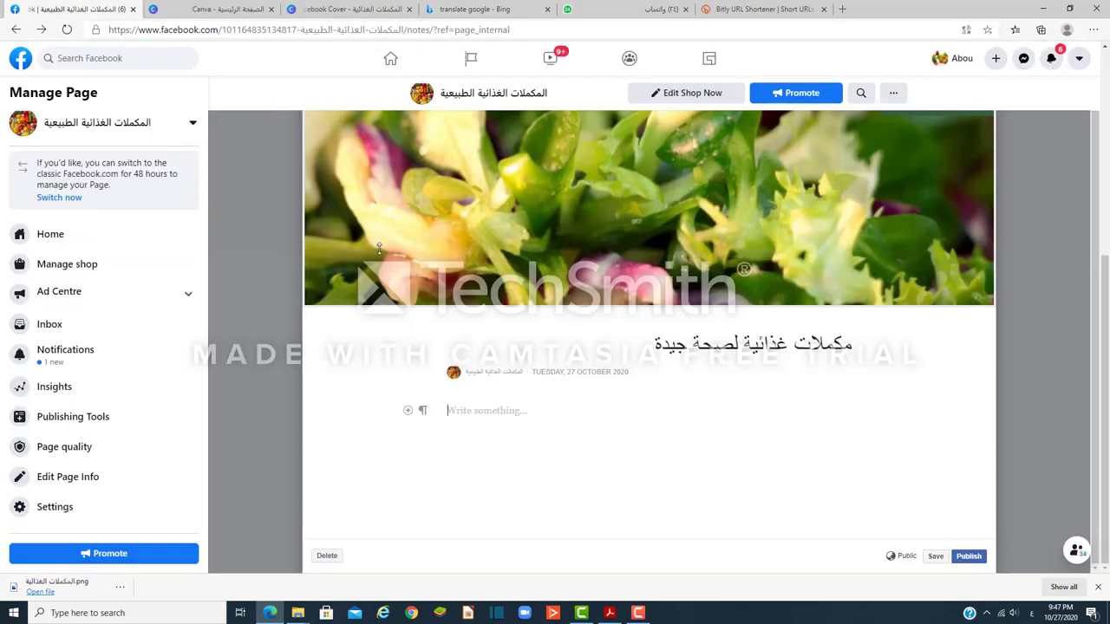
Step: Paste the copied product description into the note body and remove the blank line after the first paragraph
right_click(455, 412)
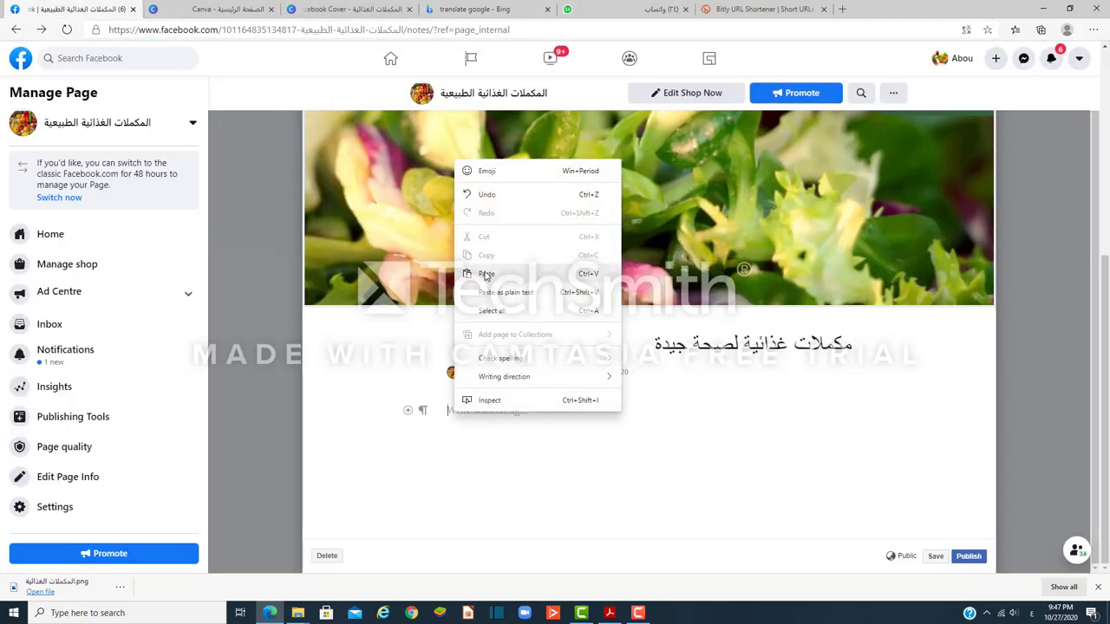
left_click(486, 271)
left_click(830, 377)
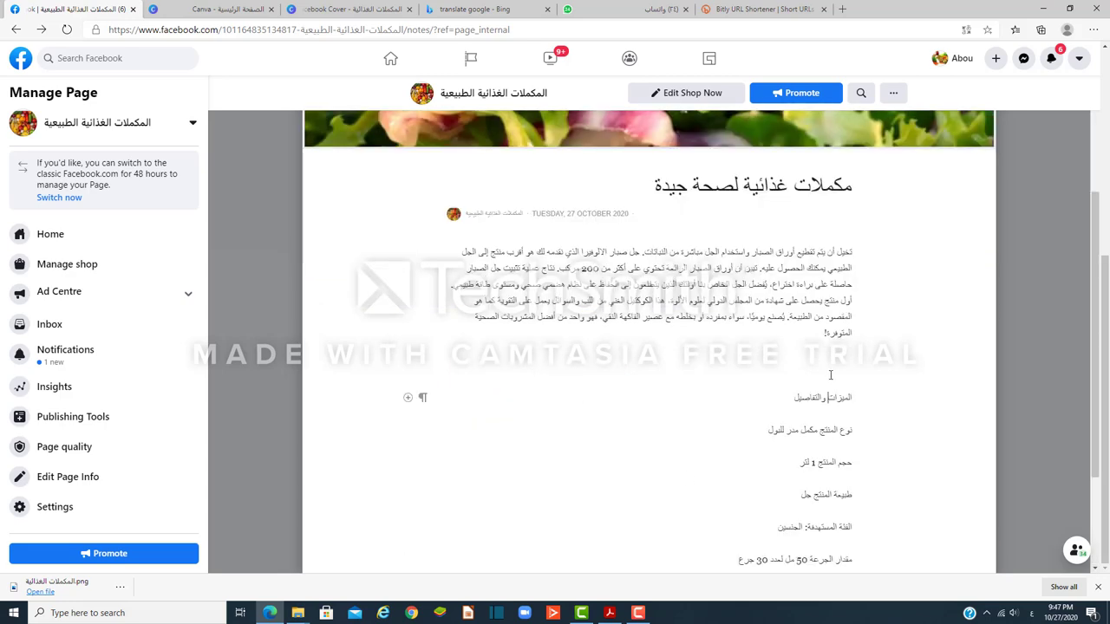
left_click(828, 359)
key("BackSpace")
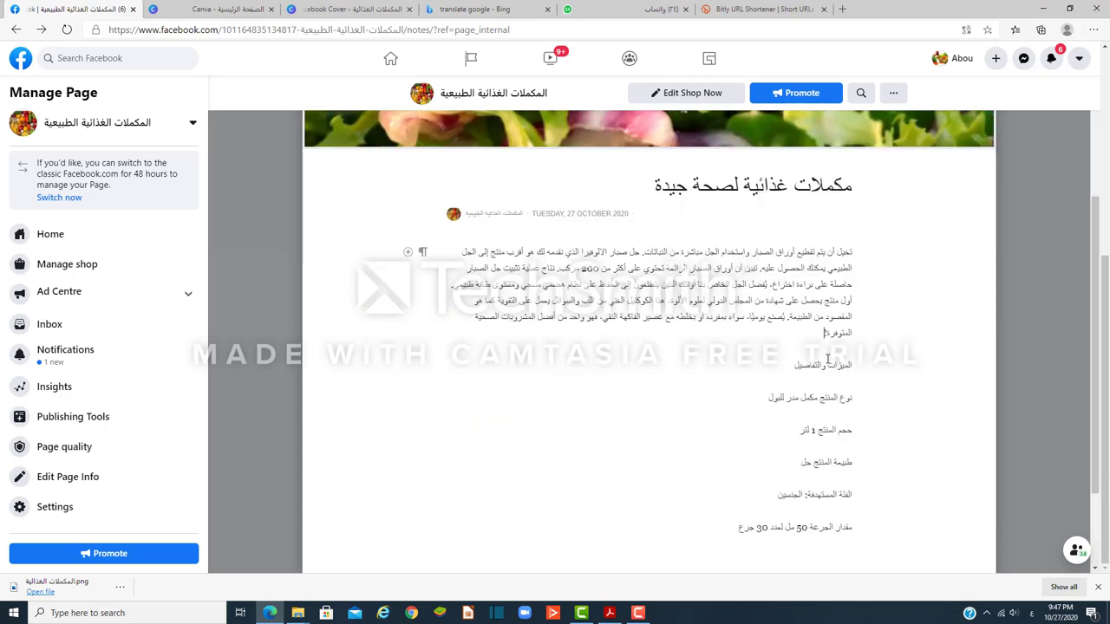
Step: Add a final line 'للتواصل واتساب اضغط هنا' at the end of the note
scroll(834, 459, "down", 2)
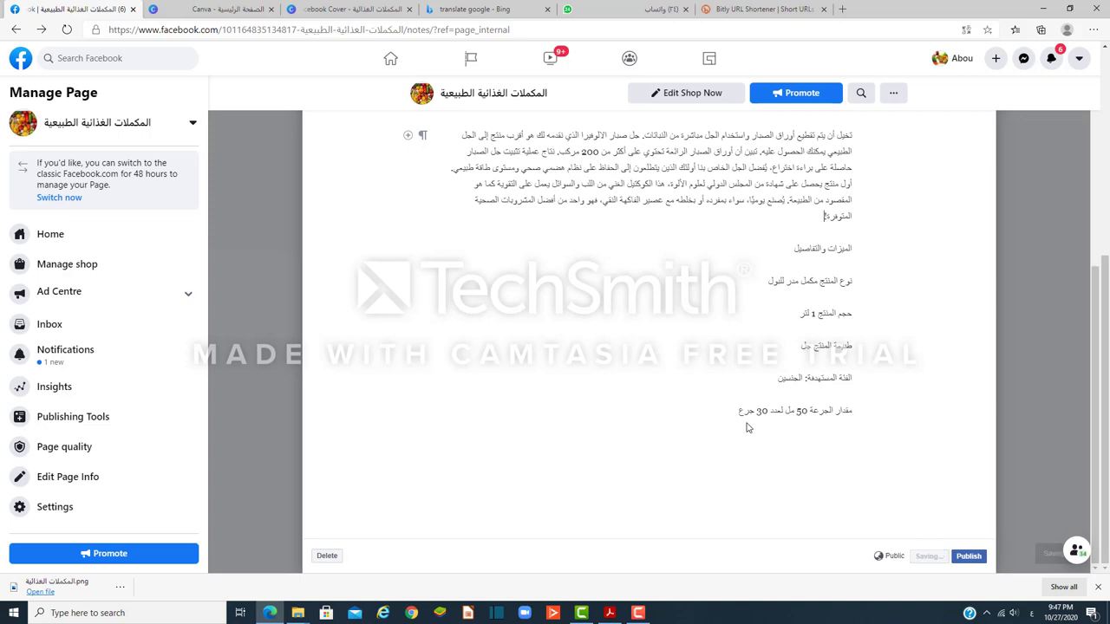
left_click(722, 409)
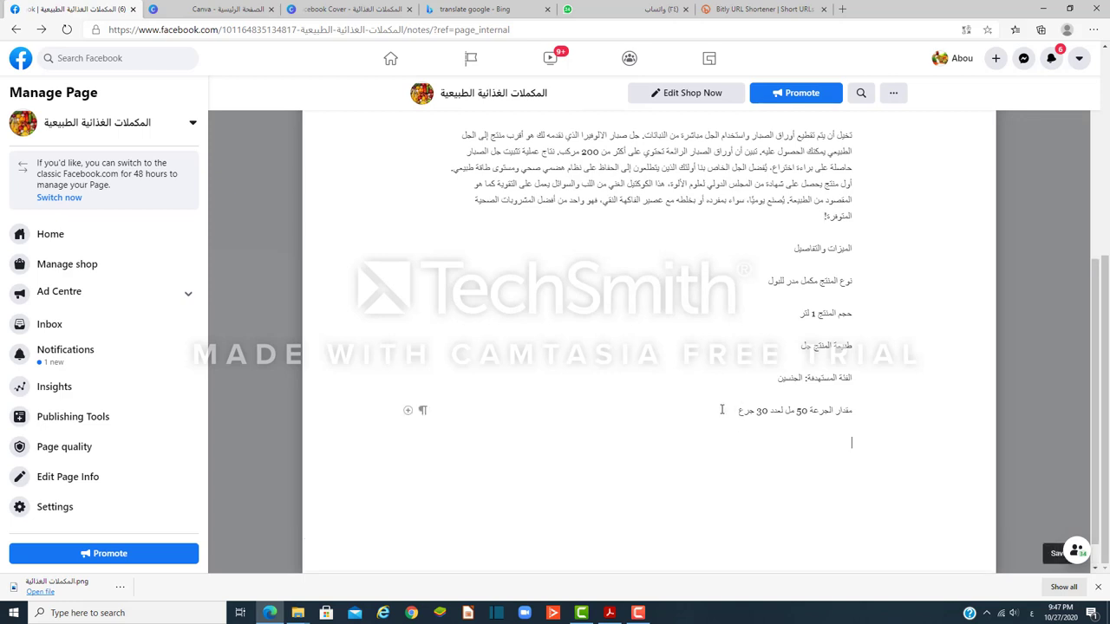
key("Return")
type("للتواصل واتساب اضغط هنا")
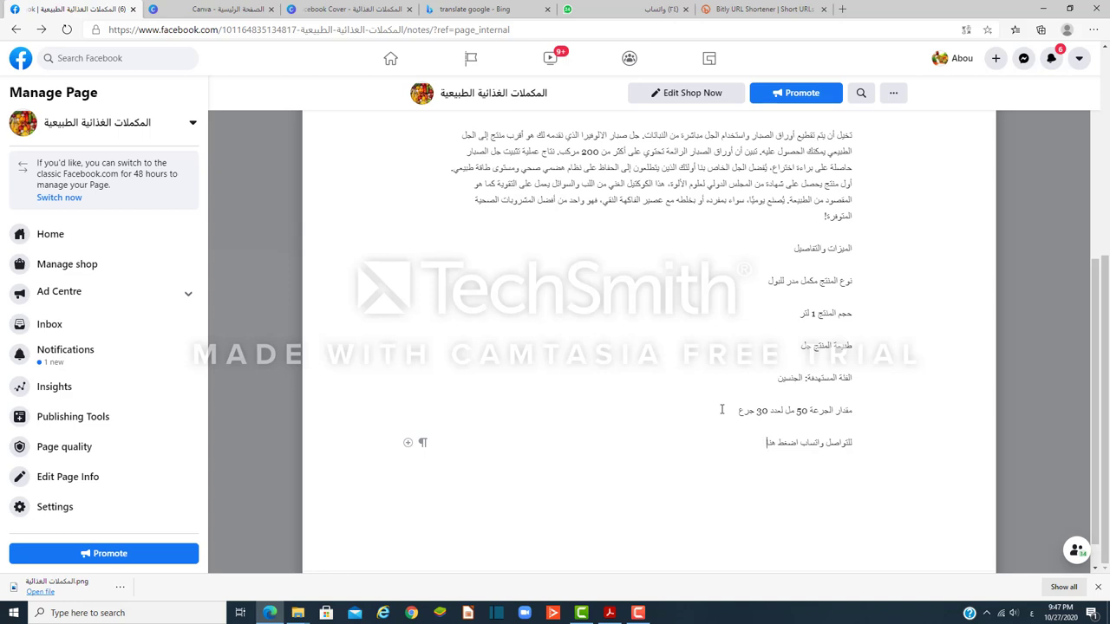
scroll(721, 409, "up", 1)
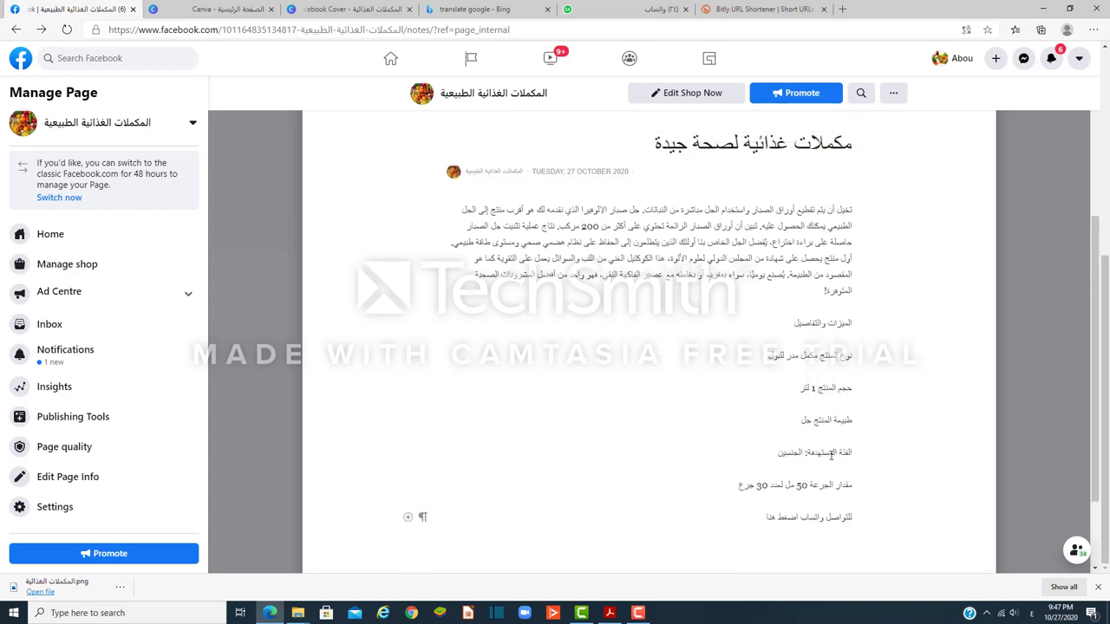
Step: Select the WhatsApp contact line and link it to the copied bit.ly short URL
triple_click(821, 518)
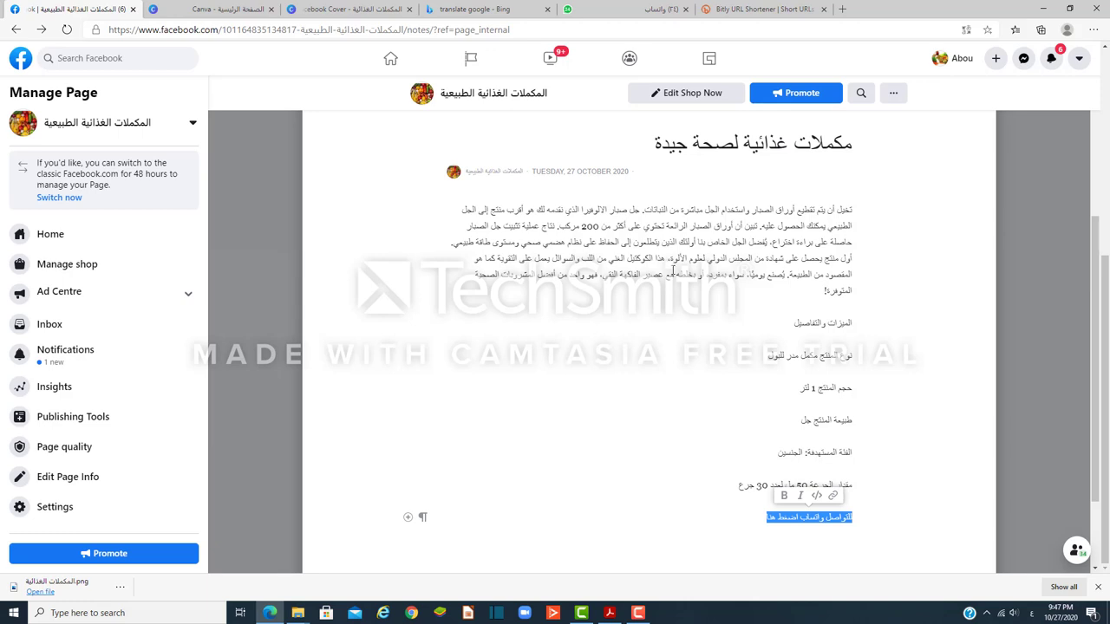
left_click(805, 537)
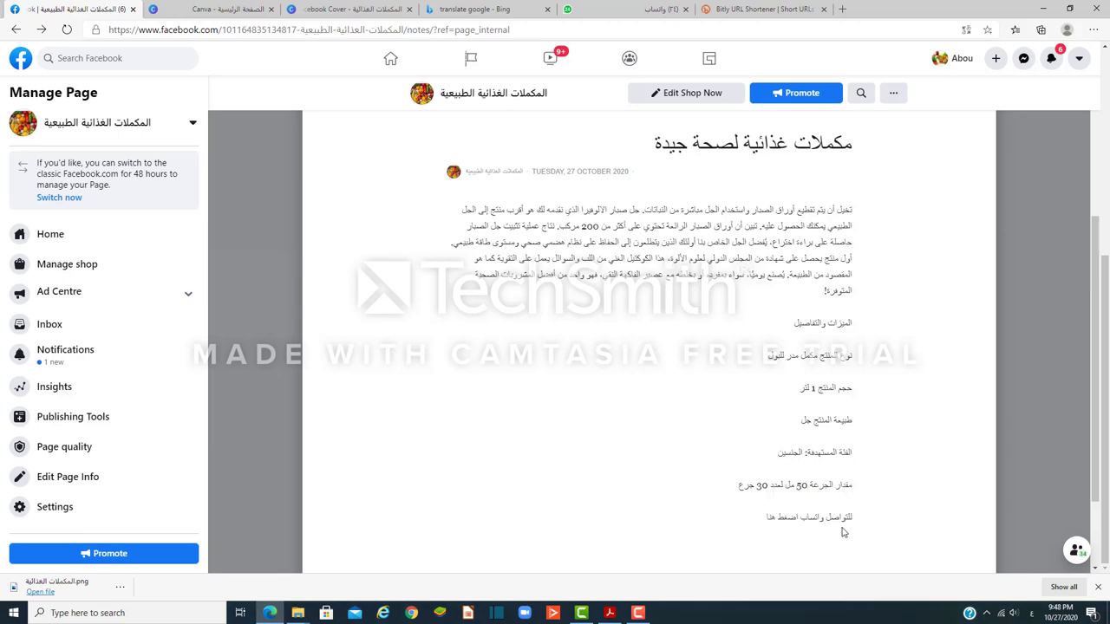
triple_click(791, 518)
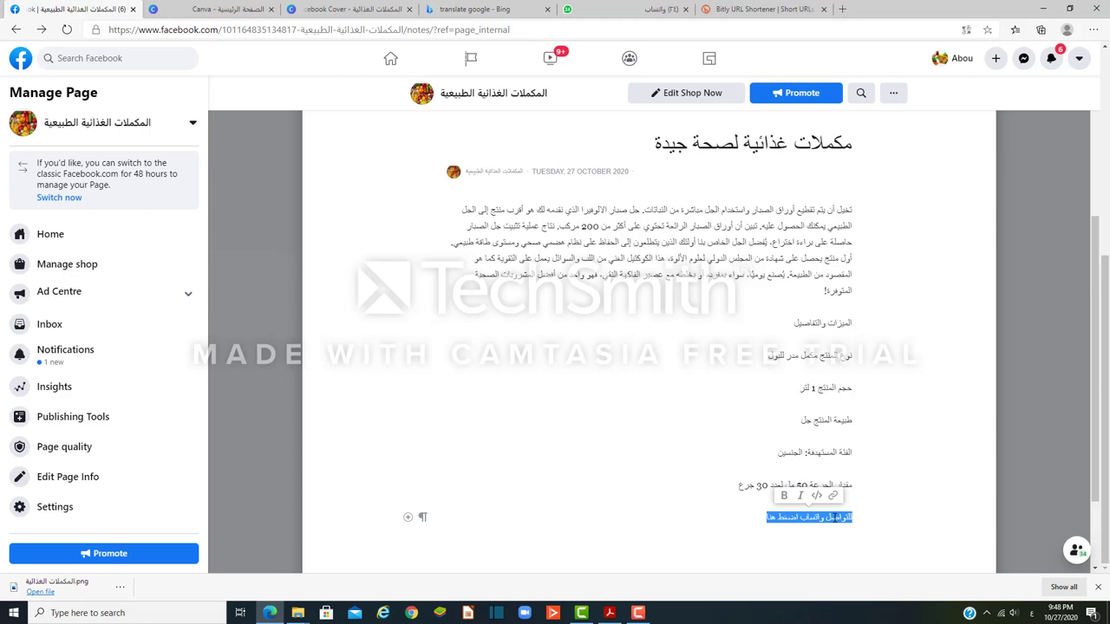
left_click(834, 497)
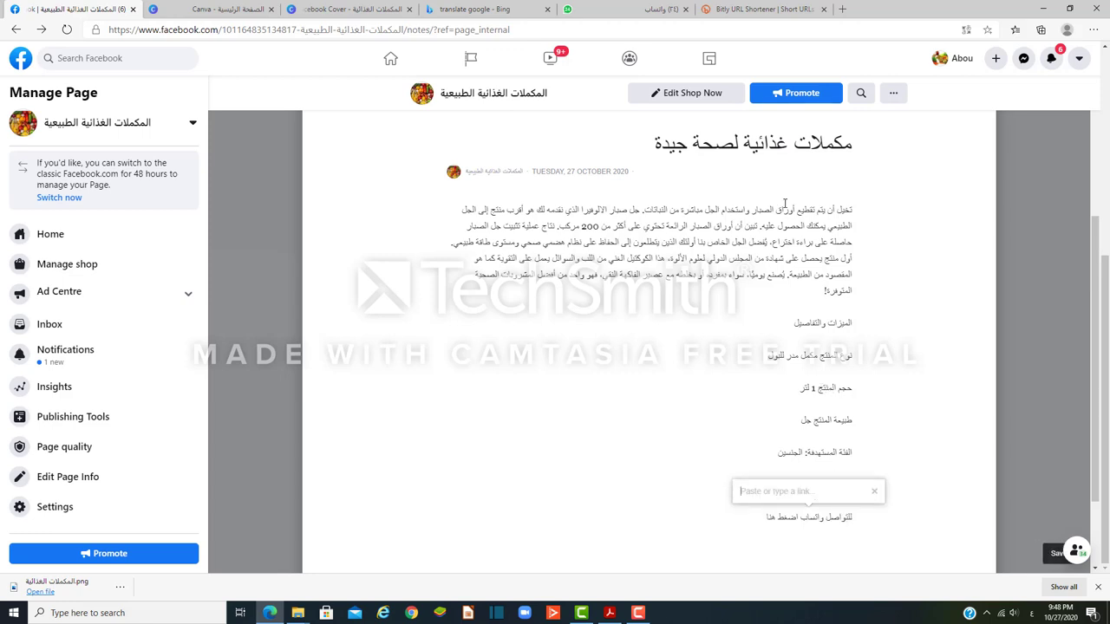
left_click(754, 9)
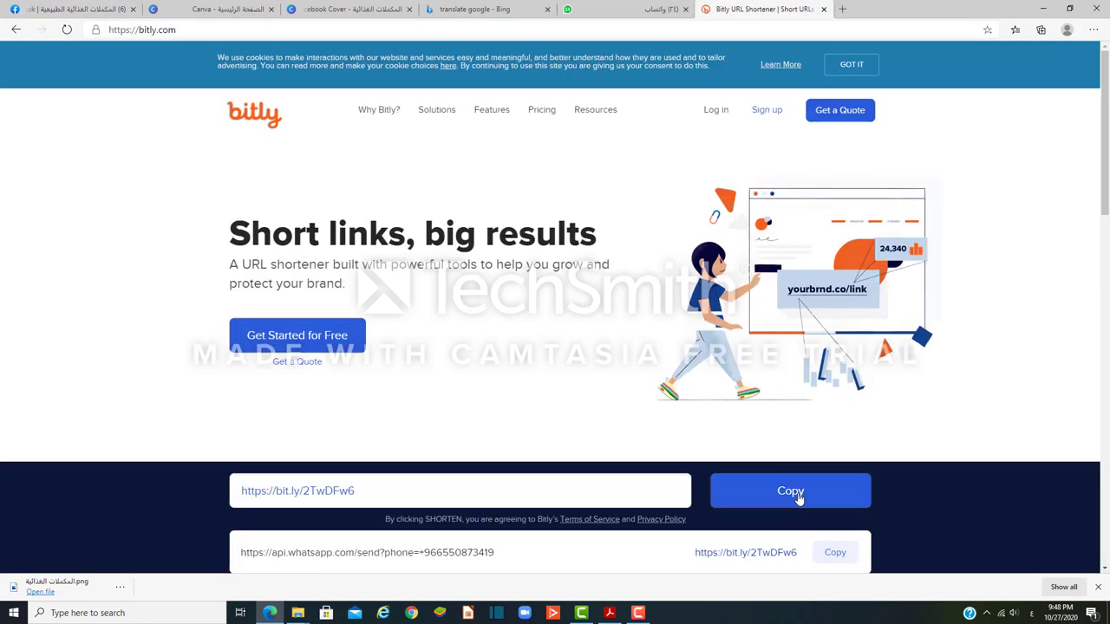
left_click(800, 499)
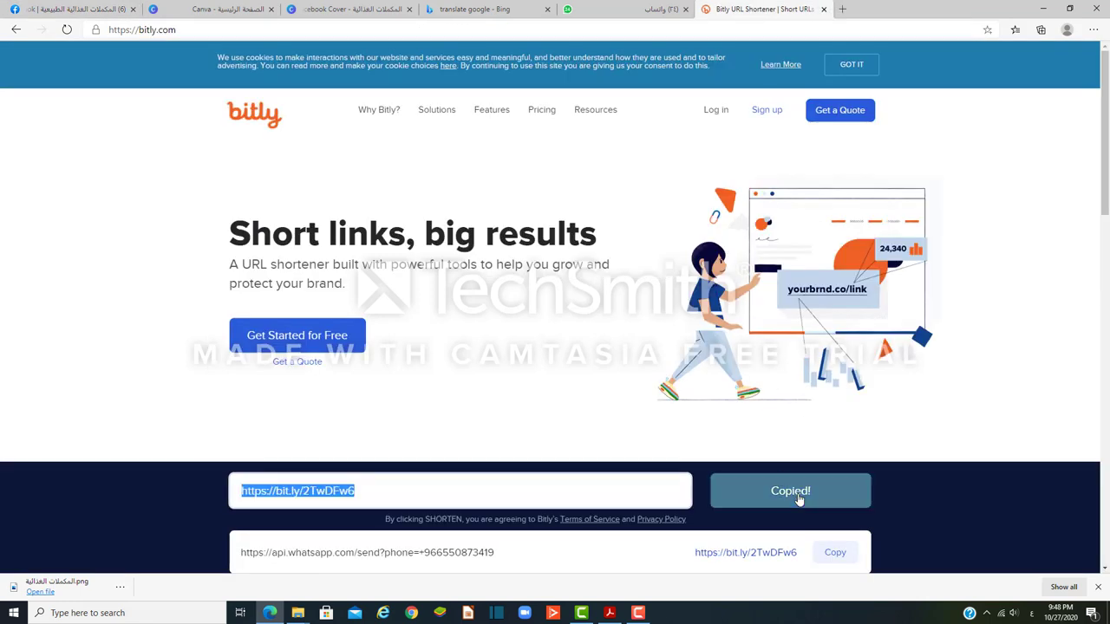
left_click(84, 8)
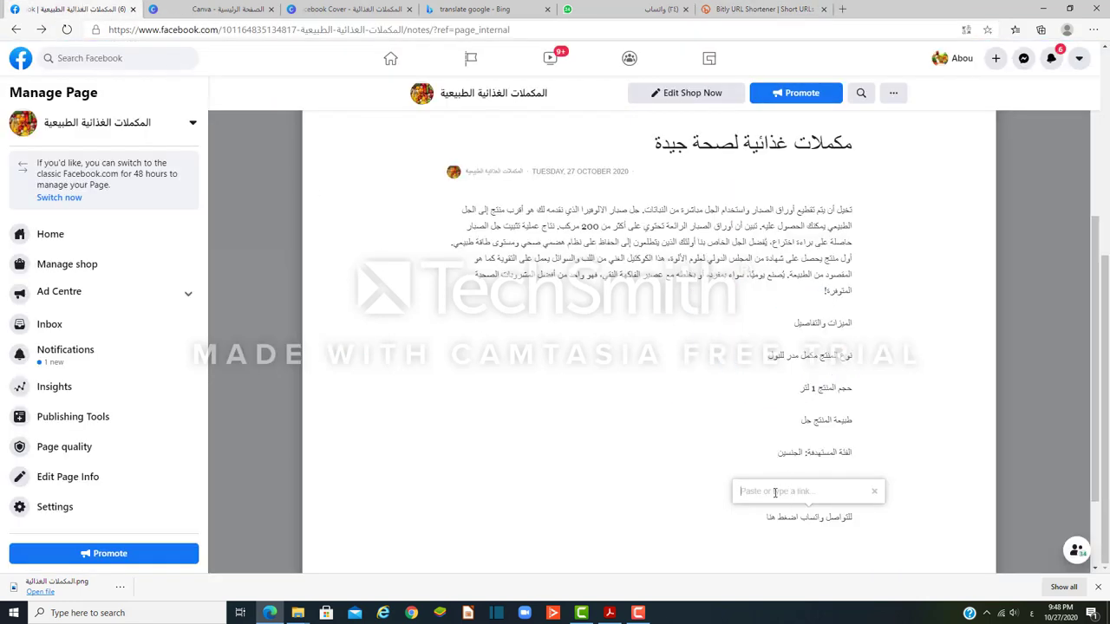
right_click(775, 492)
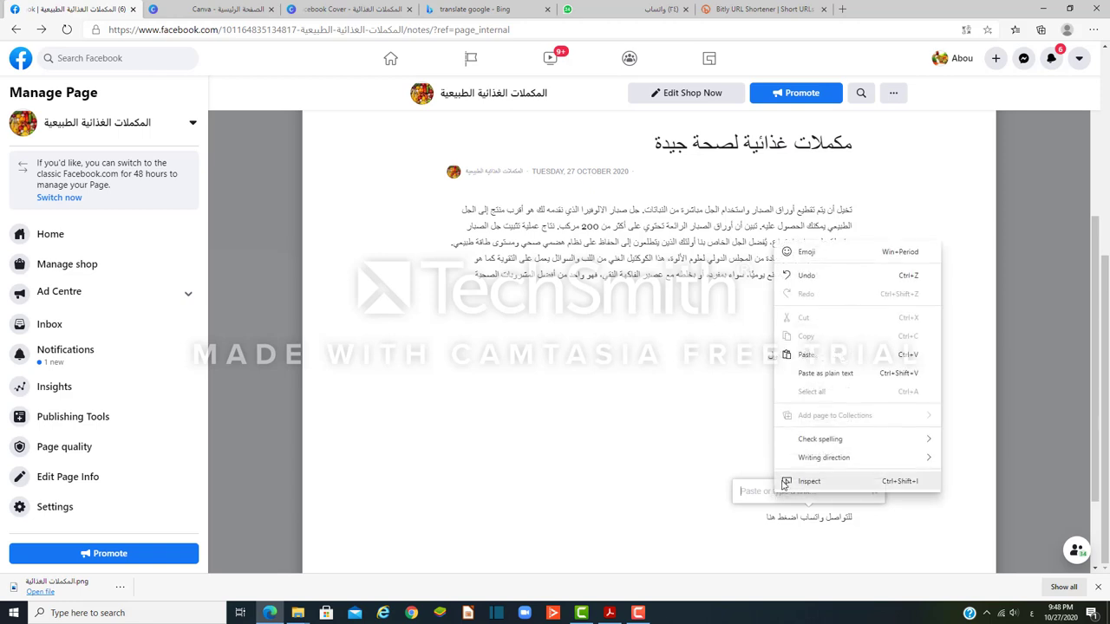
left_click(806, 355)
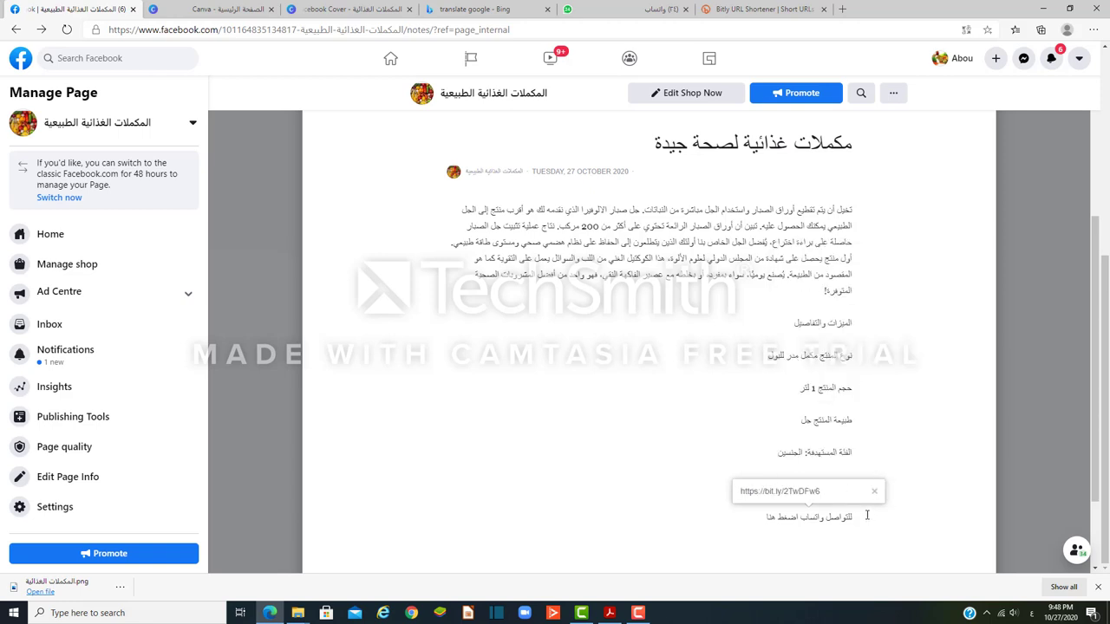
key("Return")
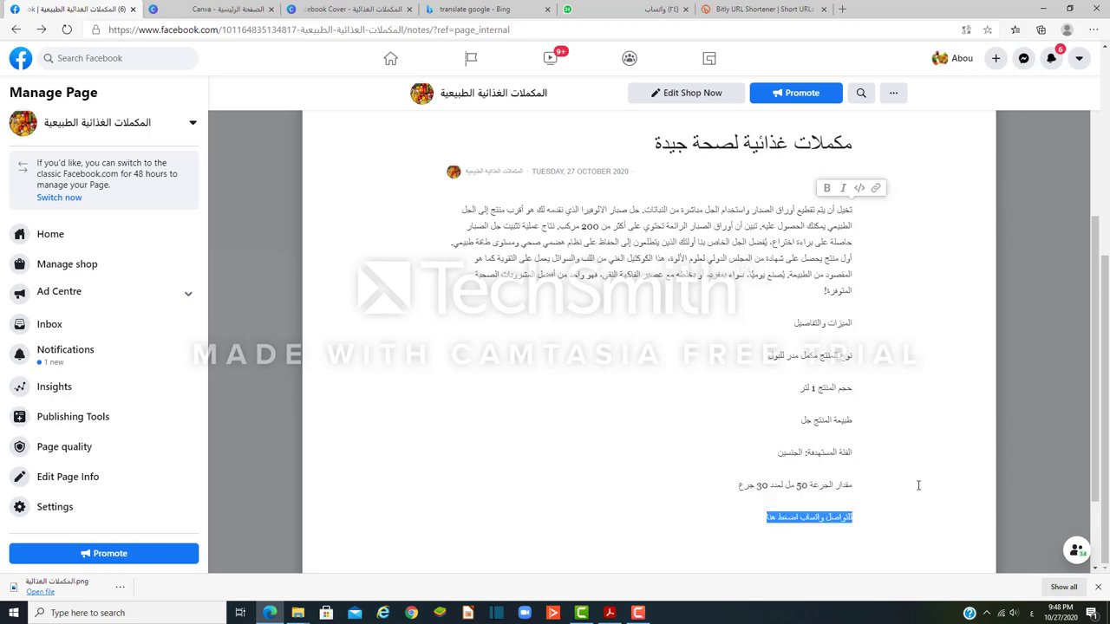
key("Up")
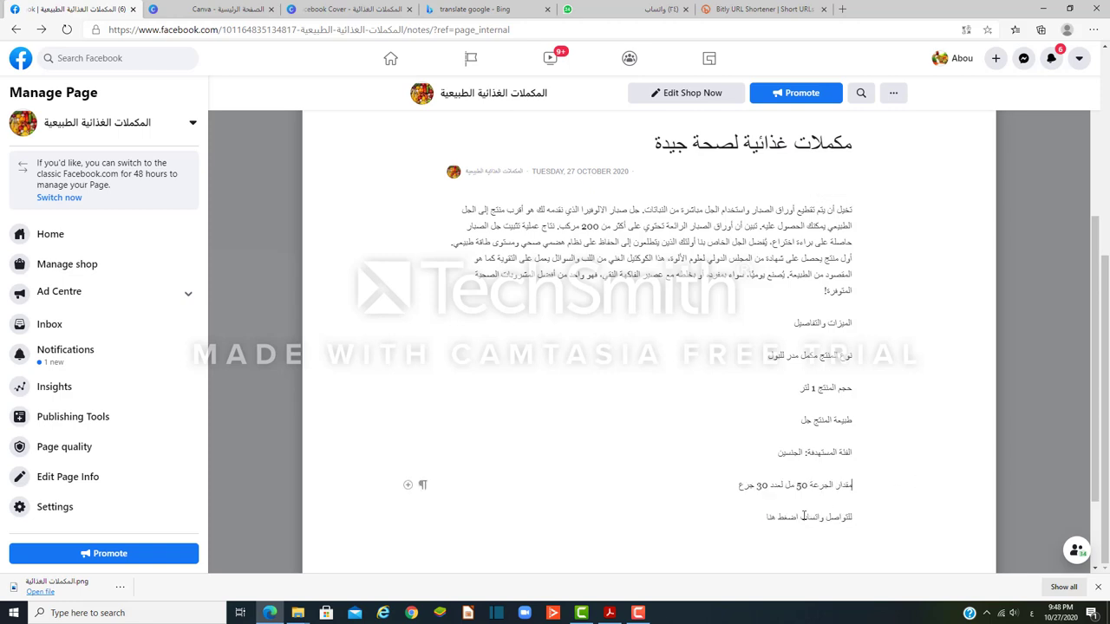
Step: Reselect the contact line, paste the bit.ly link again and apply it, then select the linked line
left_click_drag(800, 518, 853, 518)
left_click(835, 499)
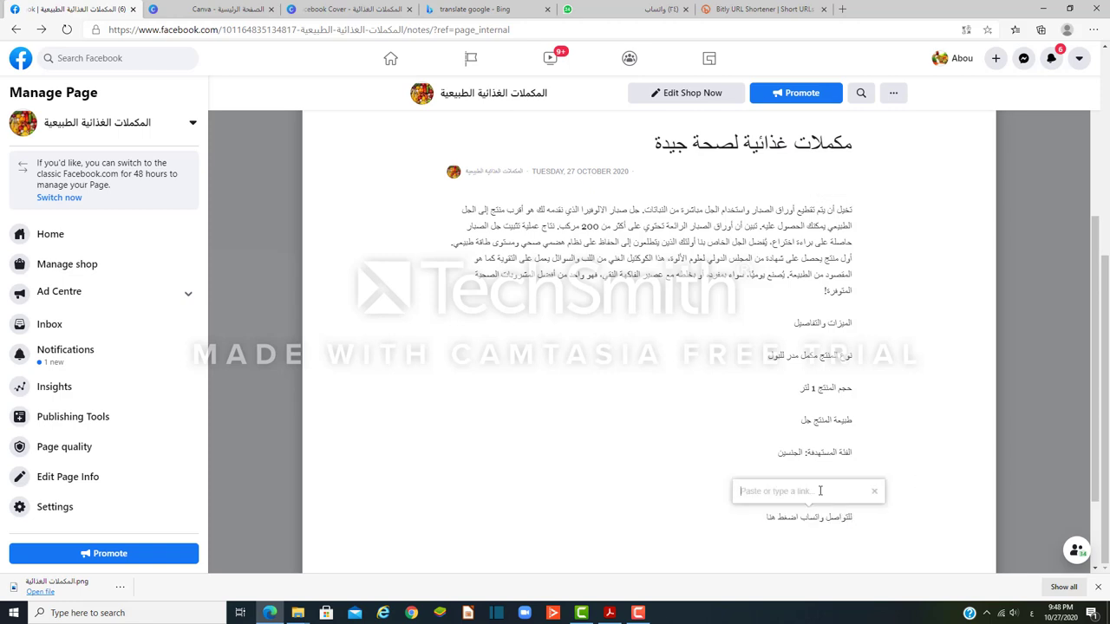
right_click(810, 490)
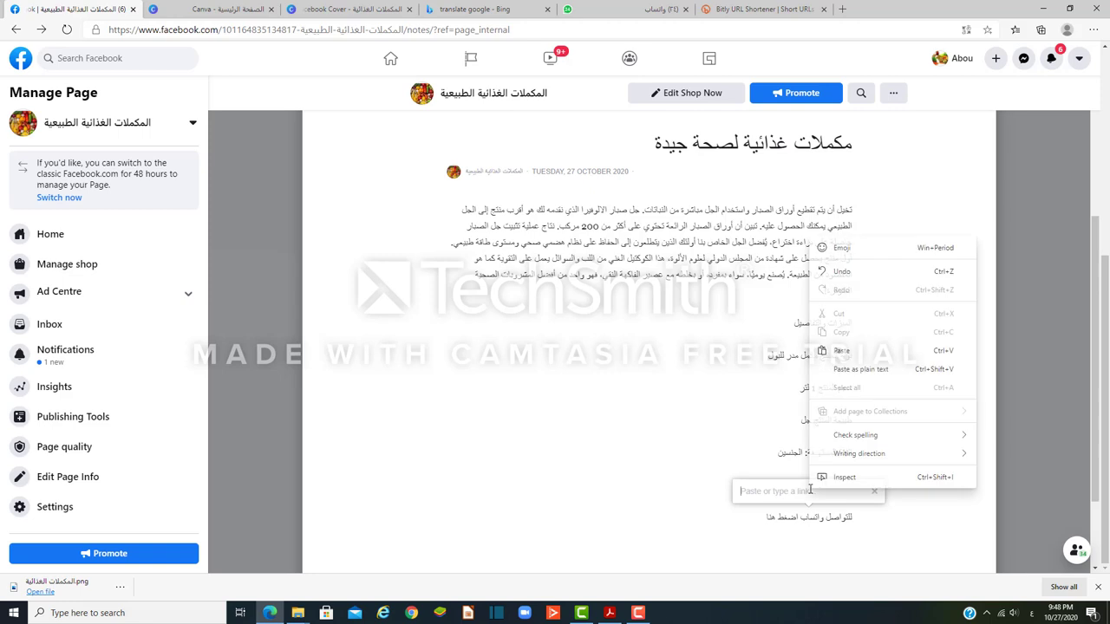
left_click(819, 356)
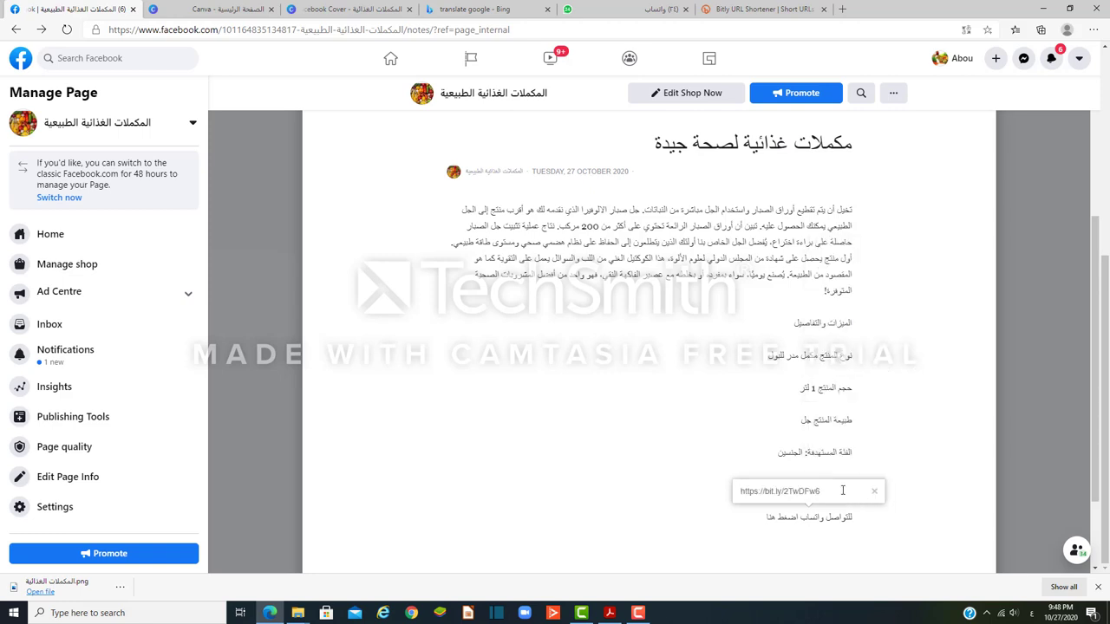
double_click(842, 491)
left_click(842, 491)
key("Return")
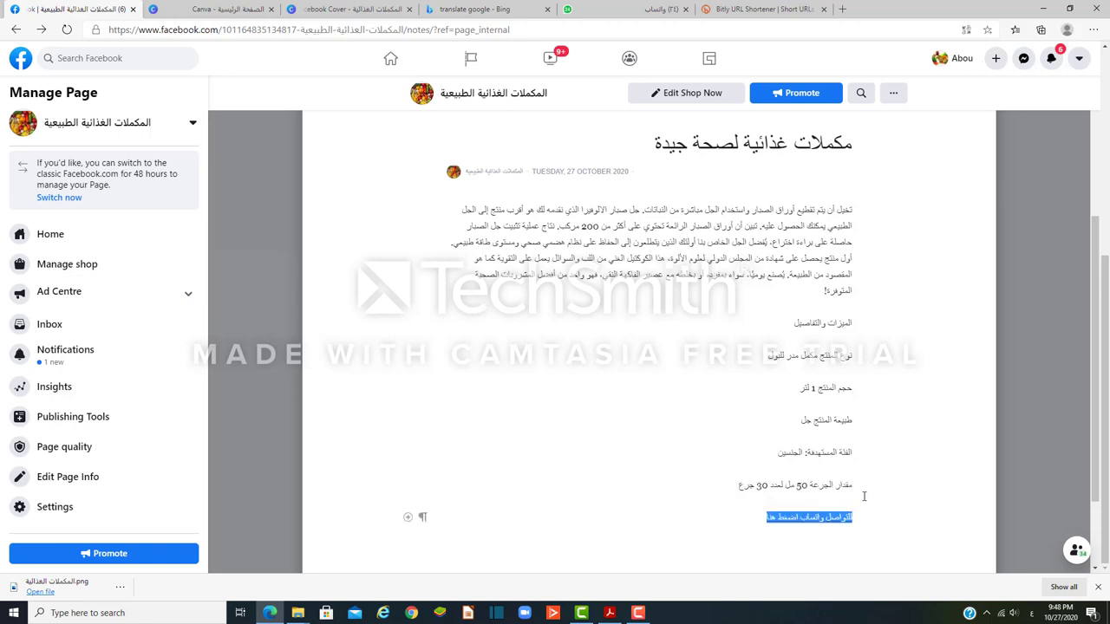
left_click(711, 539)
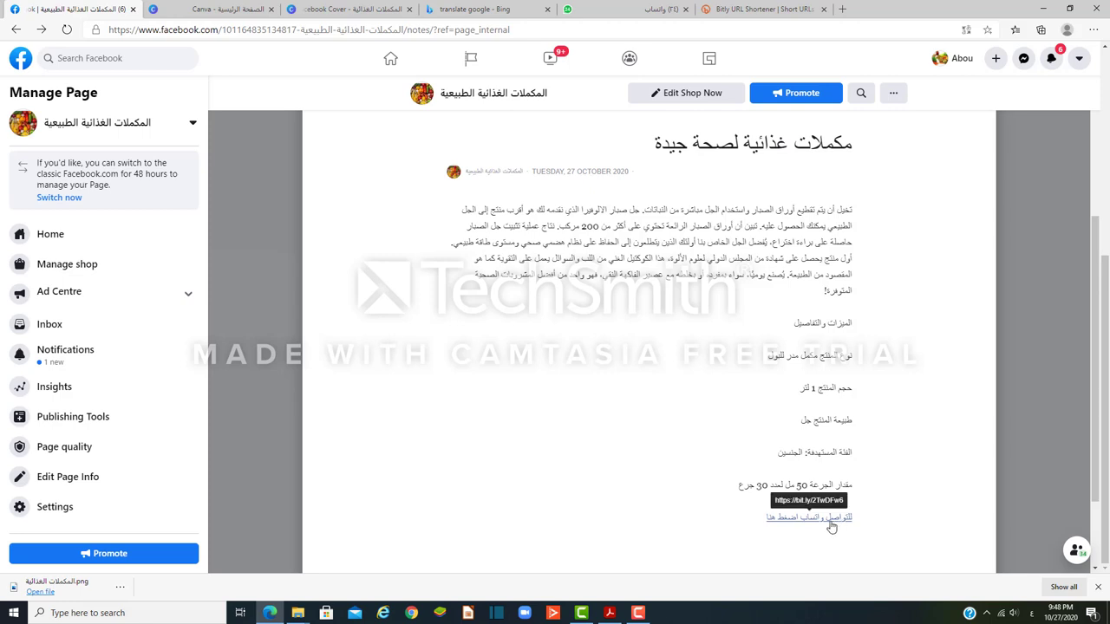
left_click_drag(767, 521, 854, 518)
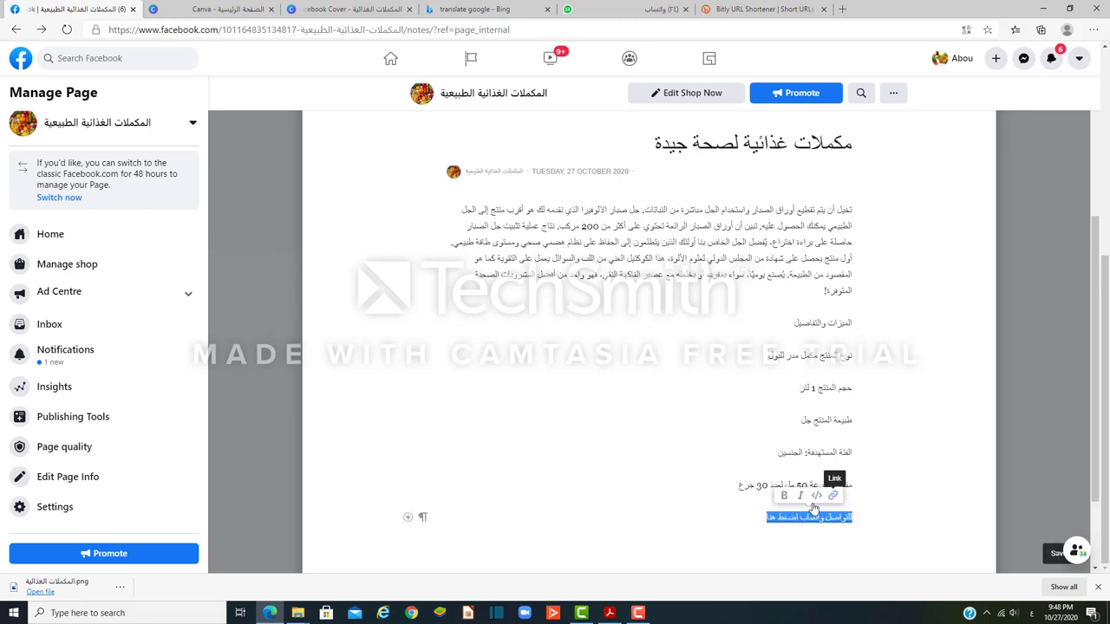
Step: Make the 'للتواصل واتساب اضغط هنا' link line bold and publish the supplements note
left_click(785, 497)
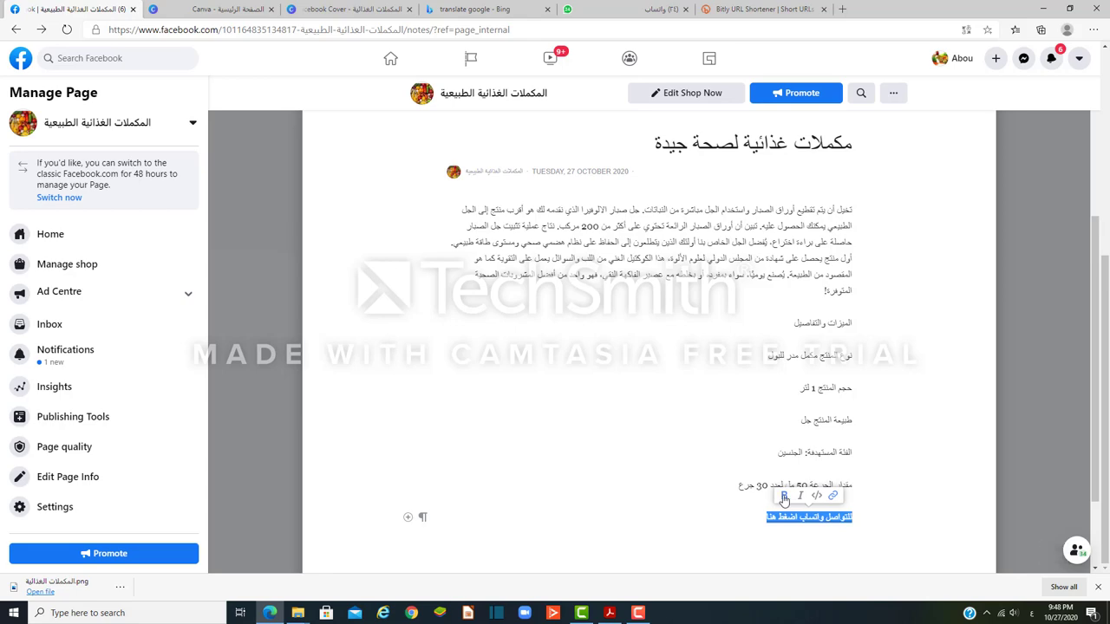
scroll(621, 535, "up", 3)
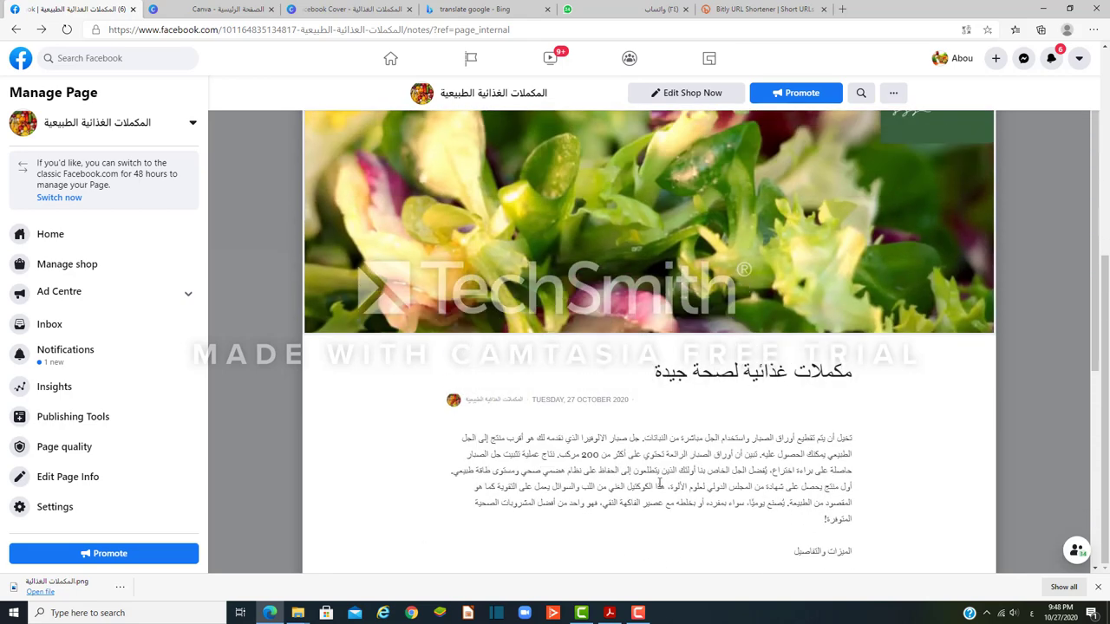
scroll(664, 485, "down", 4)
scroll(665, 485, "up", 2)
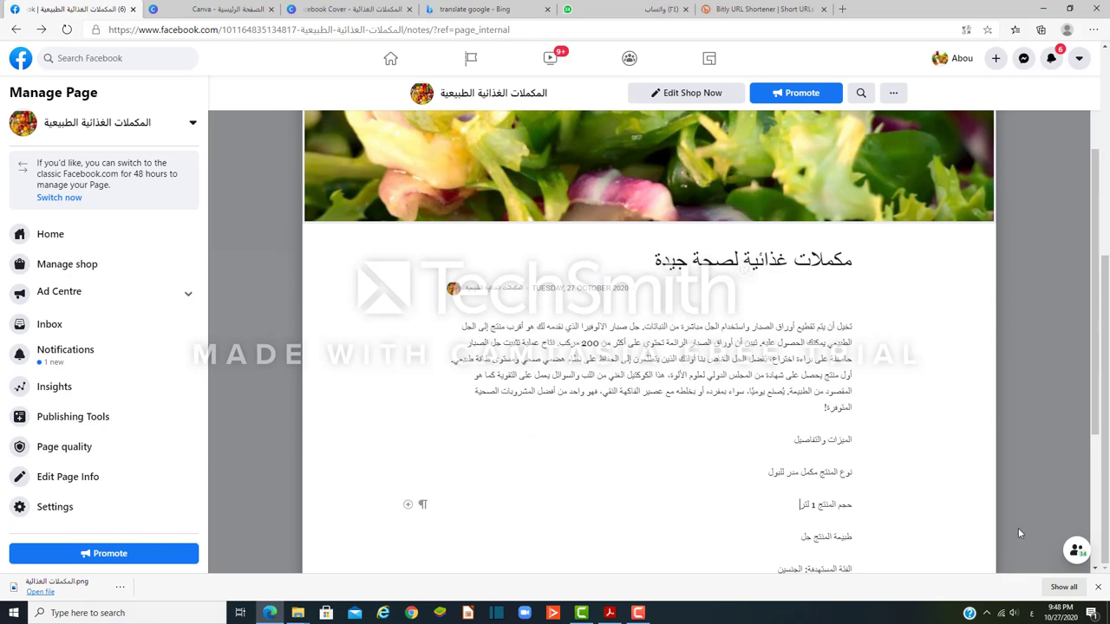
scroll(1018, 528, "down", 3)
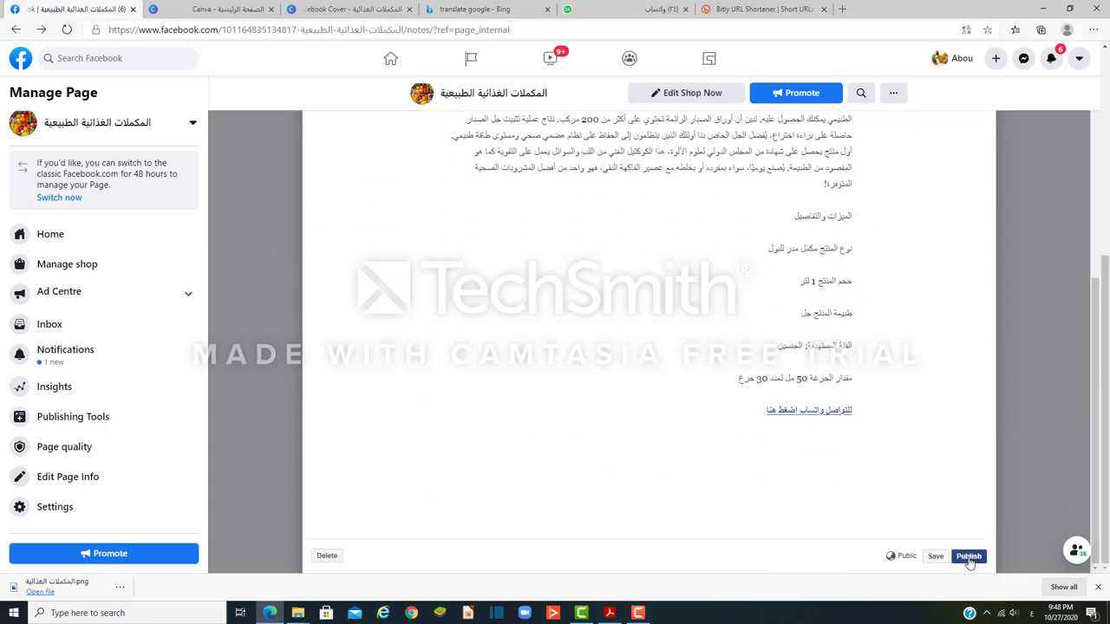
left_click(969, 559)
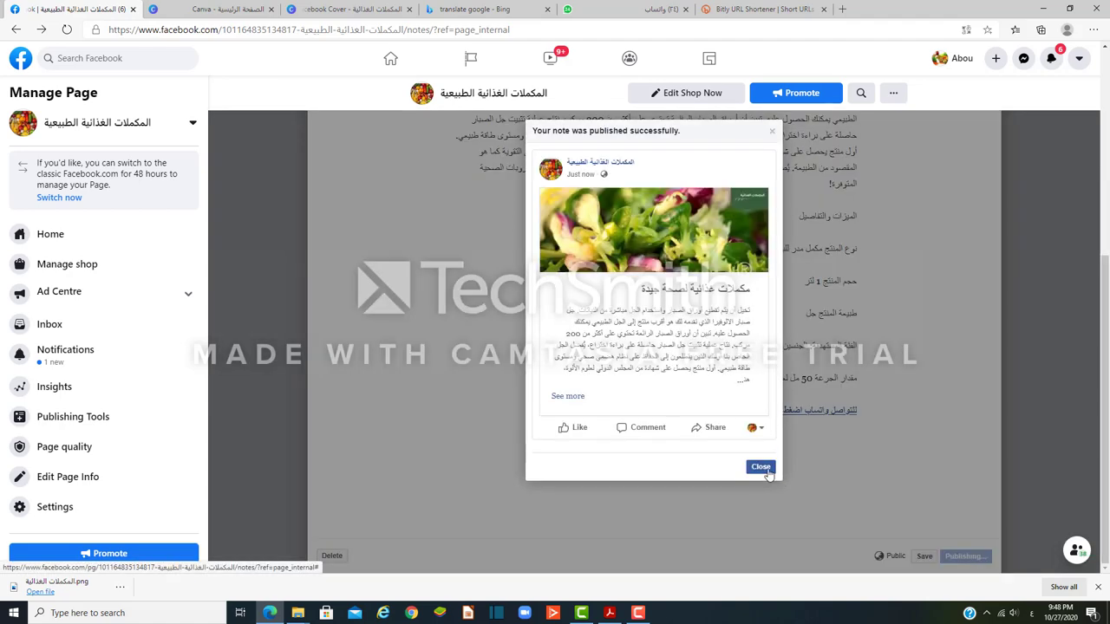
Step: Dismiss the published confirmation, test the note's WhatsApp link, then return to Facebook and go back
left_click(761, 467)
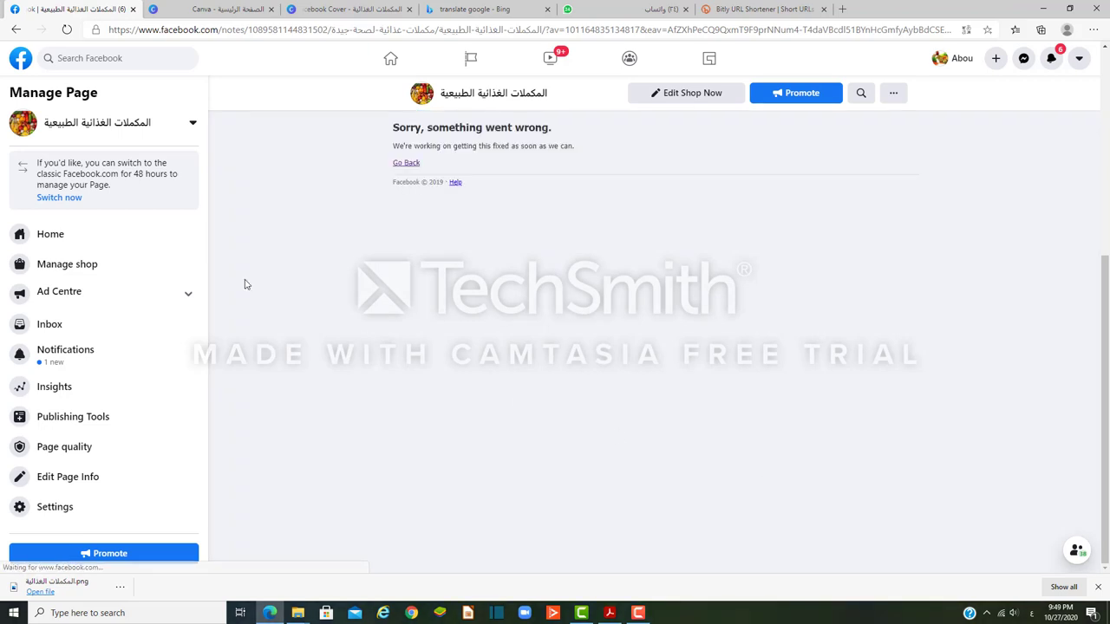
scroll(587, 385, "down", 2)
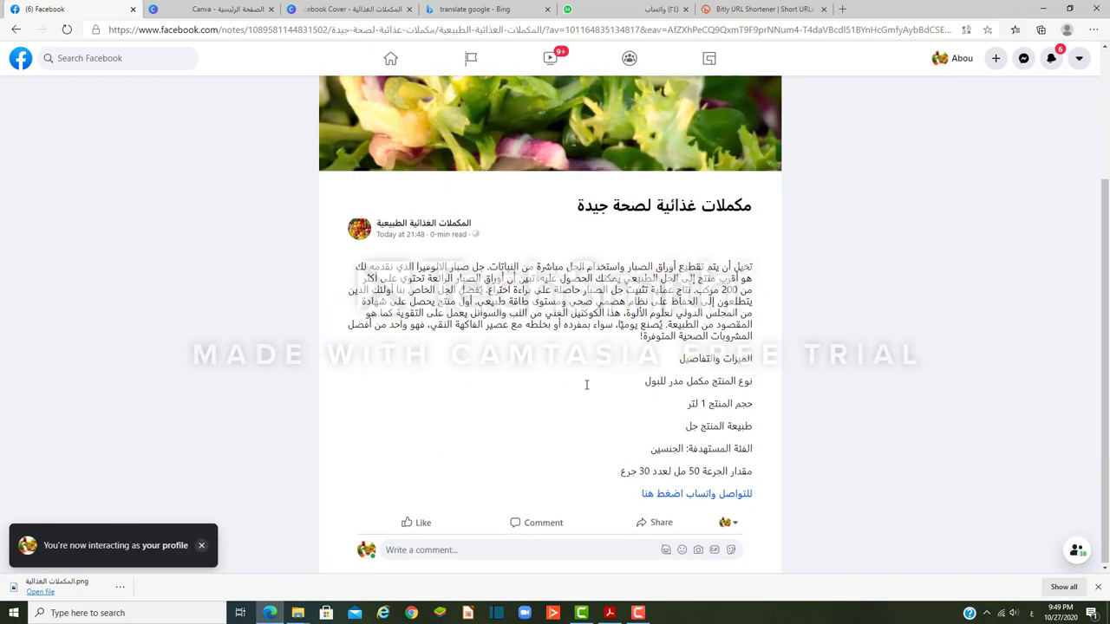
left_click(693, 501)
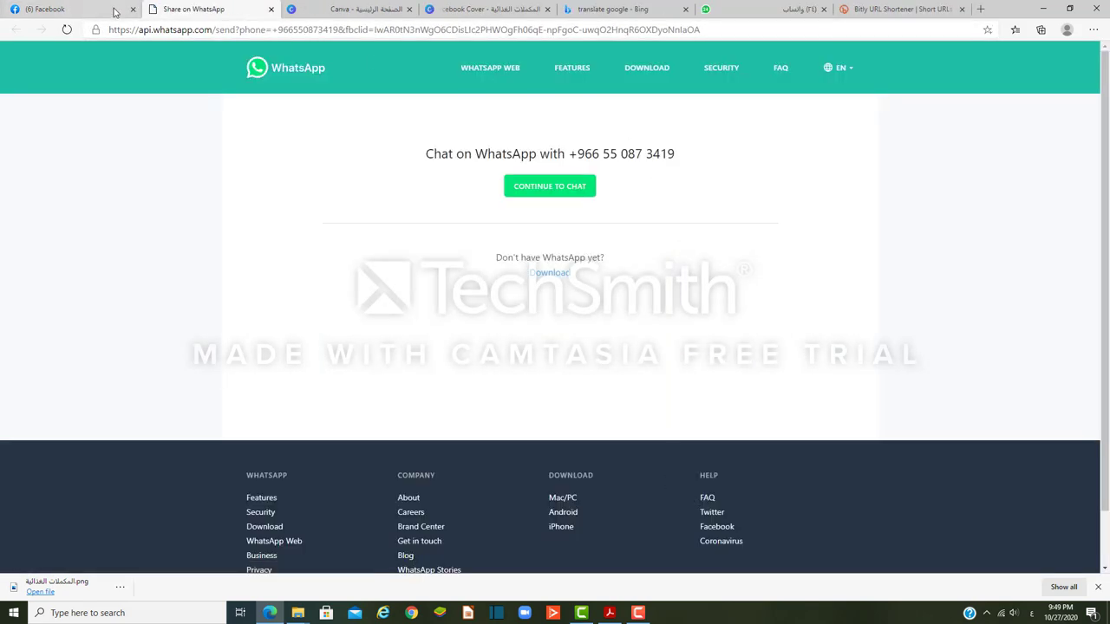
left_click(93, 8)
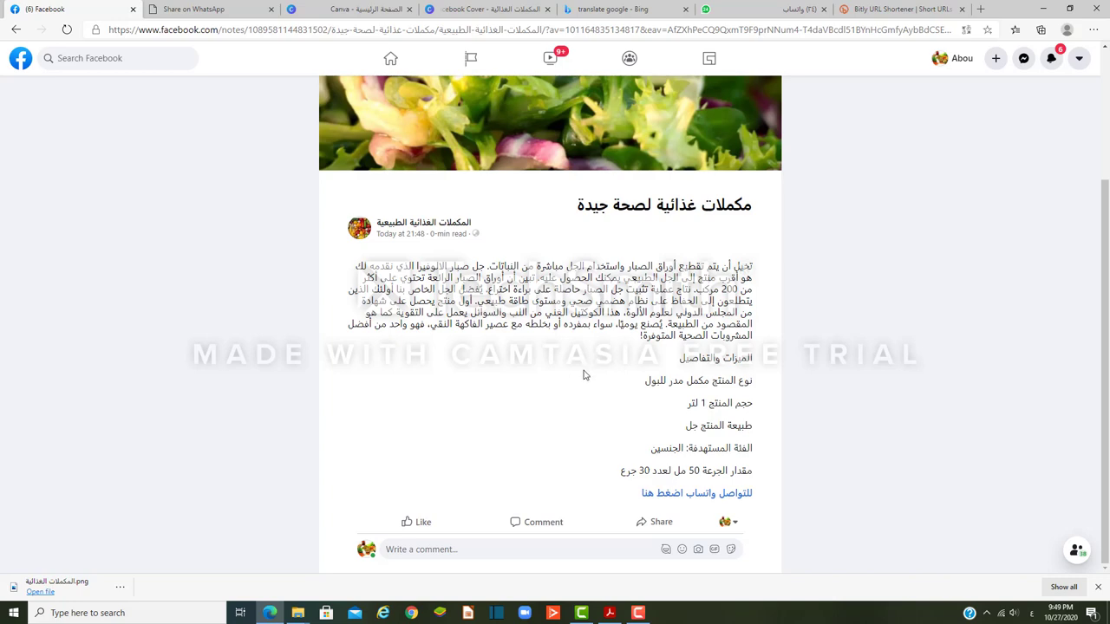
scroll(578, 406, "up", 1)
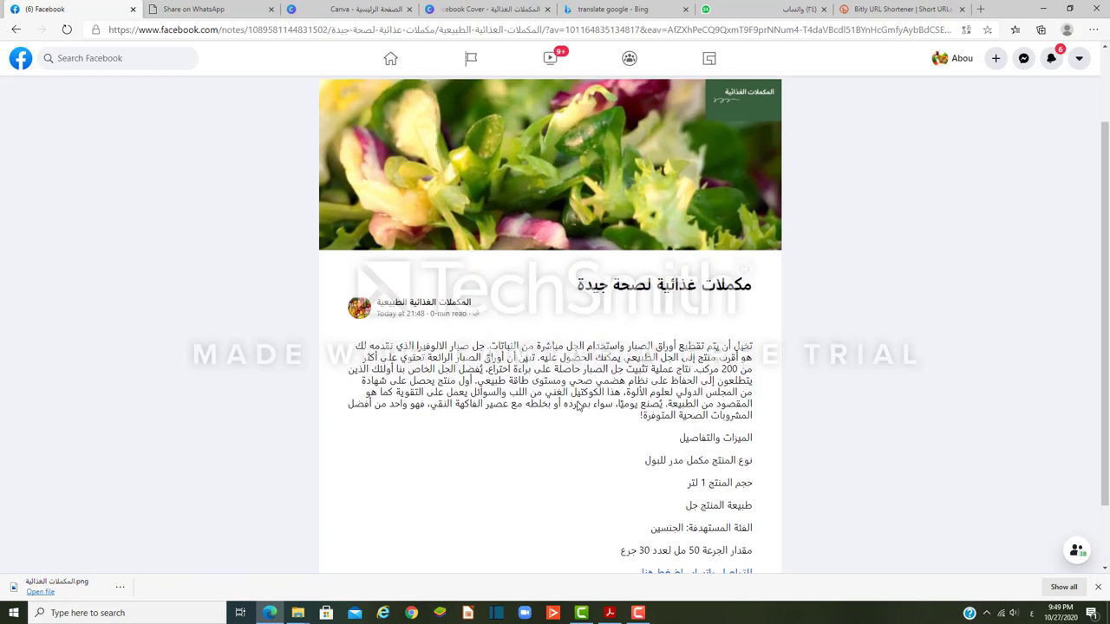
scroll(579, 405, "up", 1)
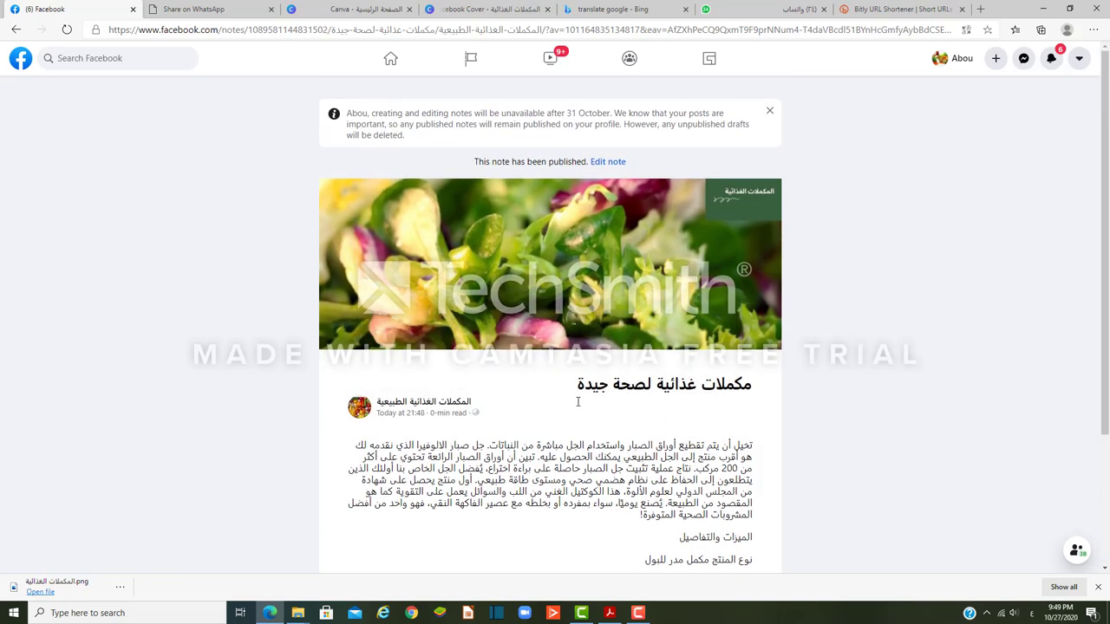
left_click(16, 30)
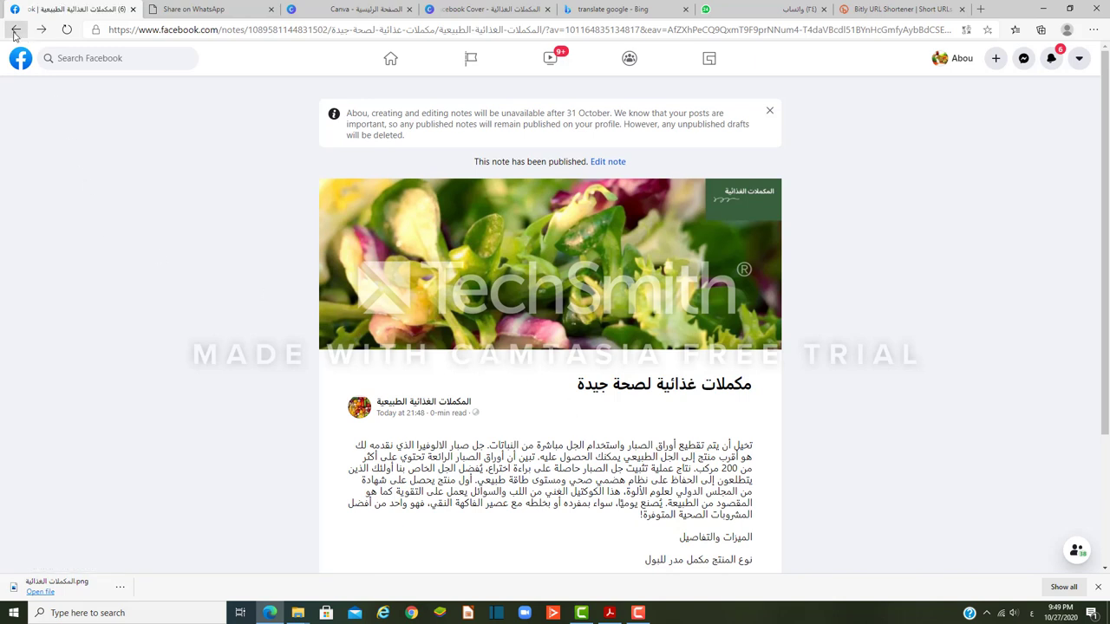
Step: Go back to the Notes list, then open the page's Home feed and scroll through its posts
left_click(15, 31)
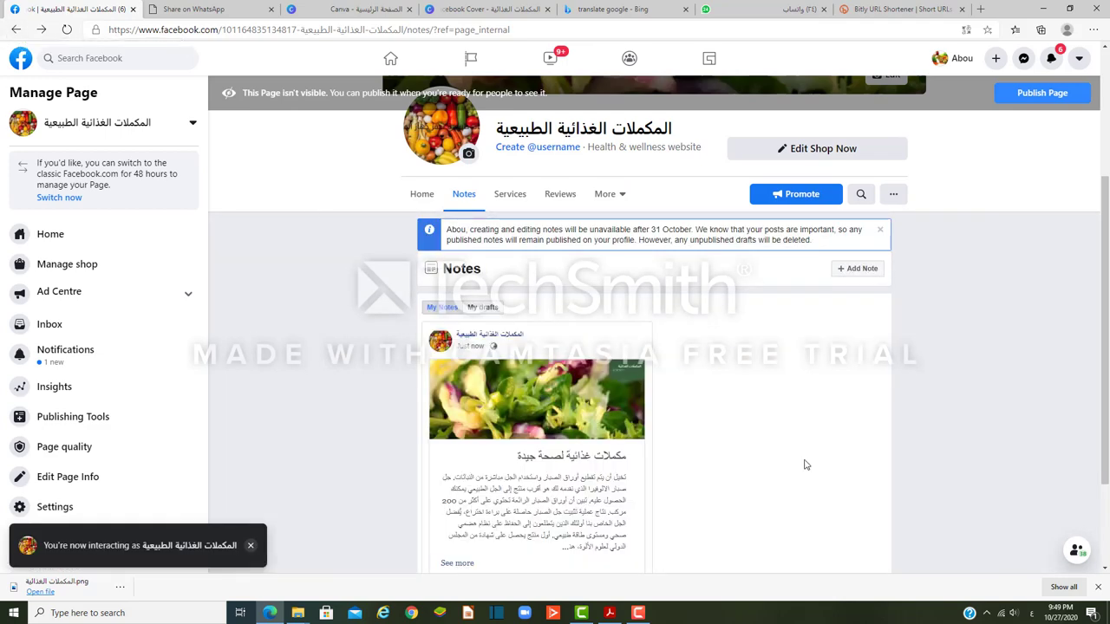
scroll(805, 466, "down", 2)
scroll(807, 468, "up", 3)
scroll(806, 468, "down", 2)
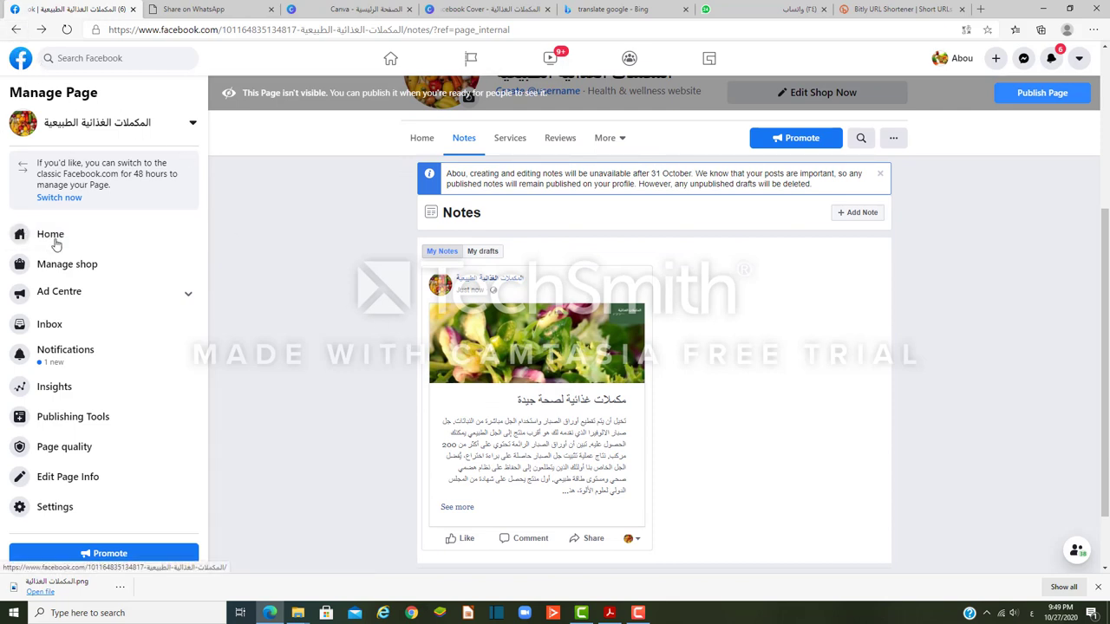
left_click(54, 243)
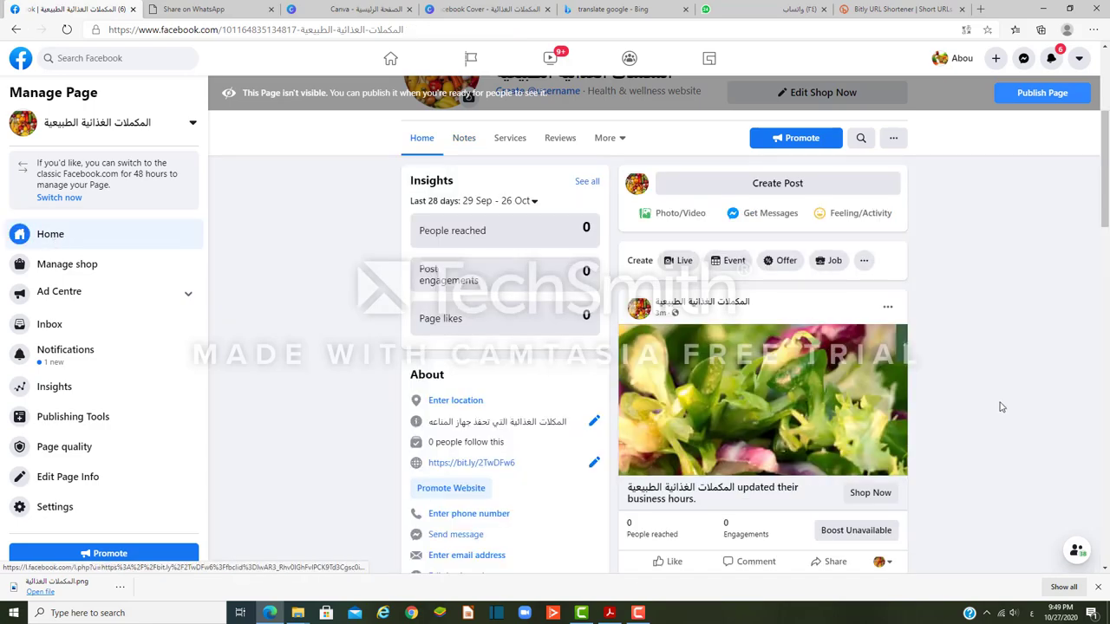
scroll(999, 406, "down", 2)
scroll(997, 406, "down", 5)
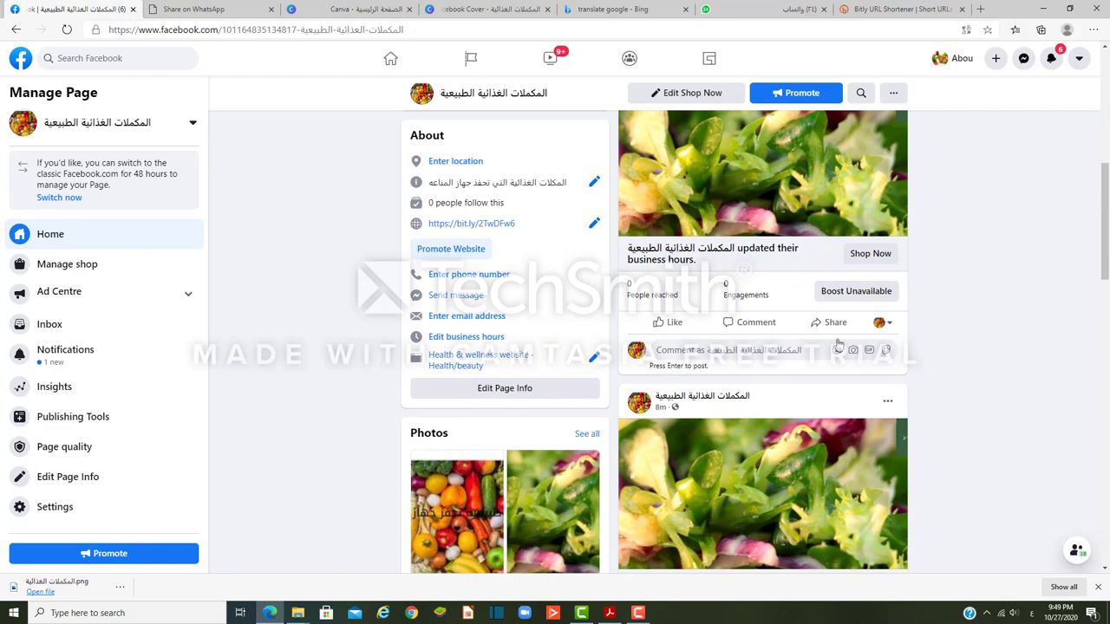
scroll(950, 362, "down", 3)
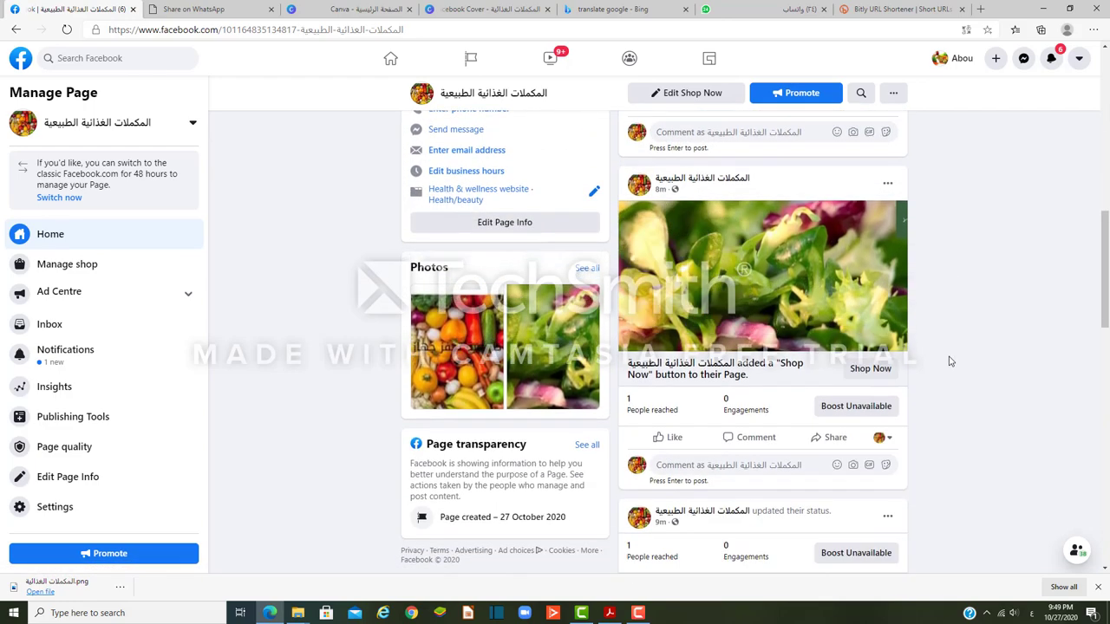
scroll(950, 362, "down", 6)
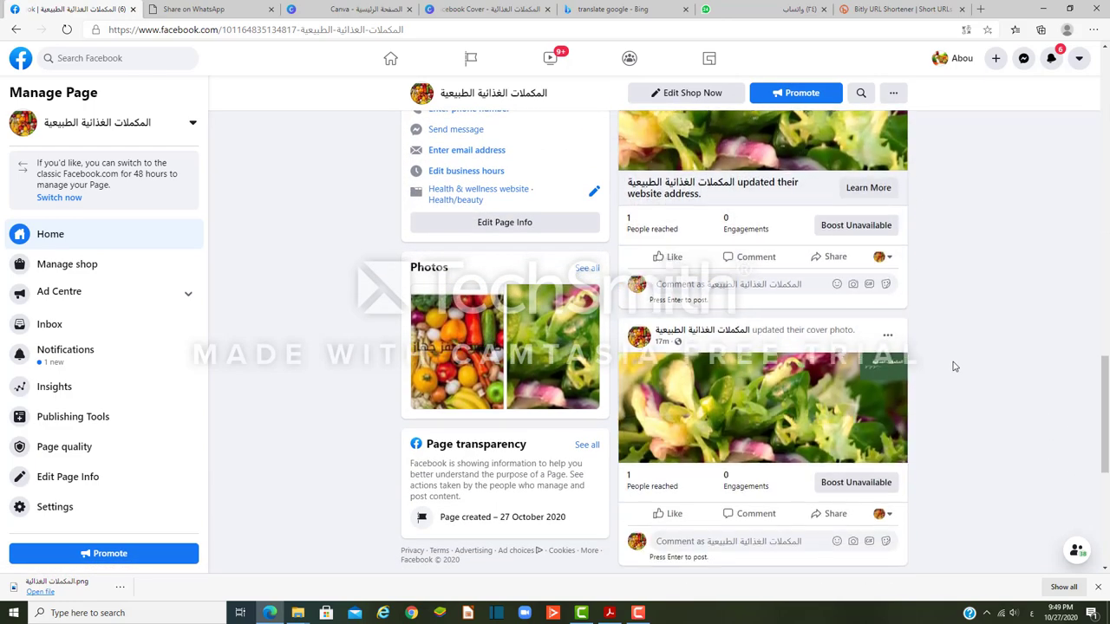
scroll(953, 366, "up", 5)
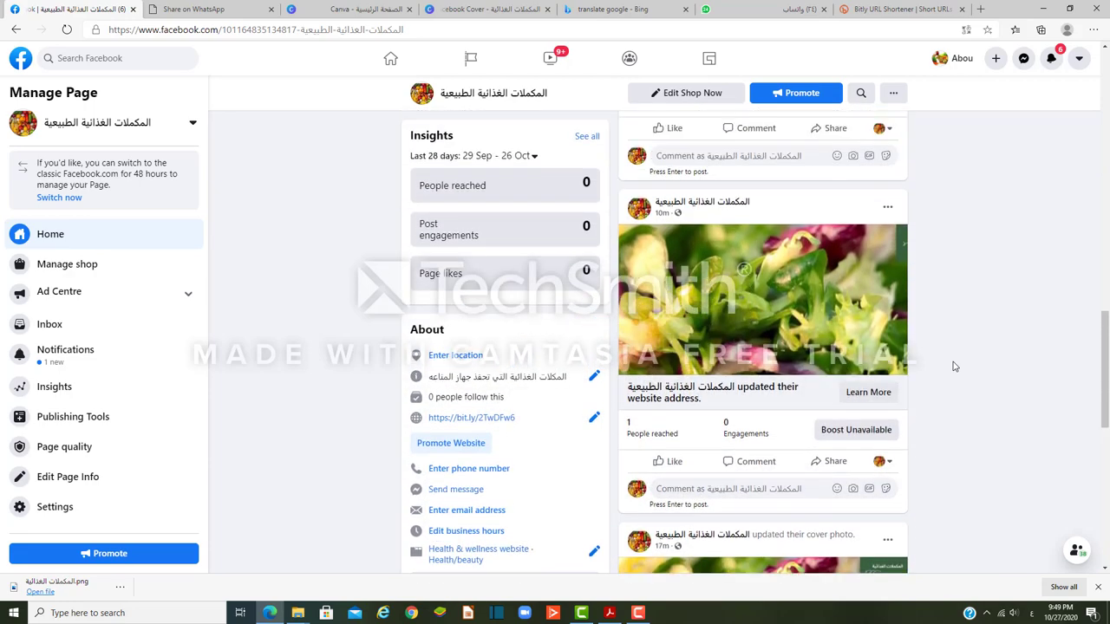
scroll(953, 366, "up", 4)
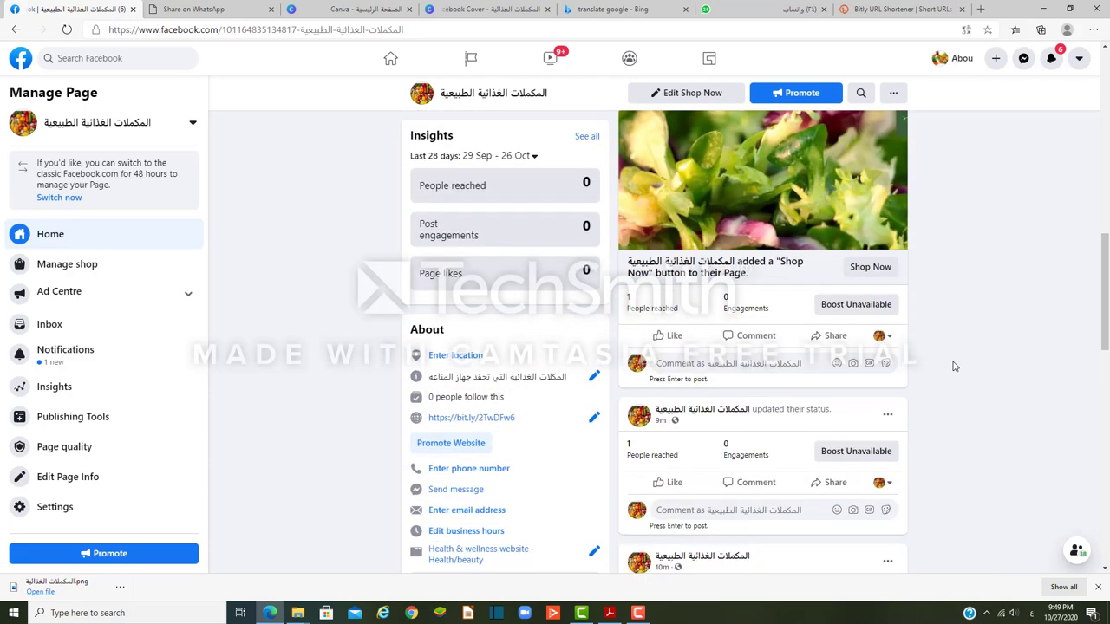
scroll(953, 366, "up", 2)
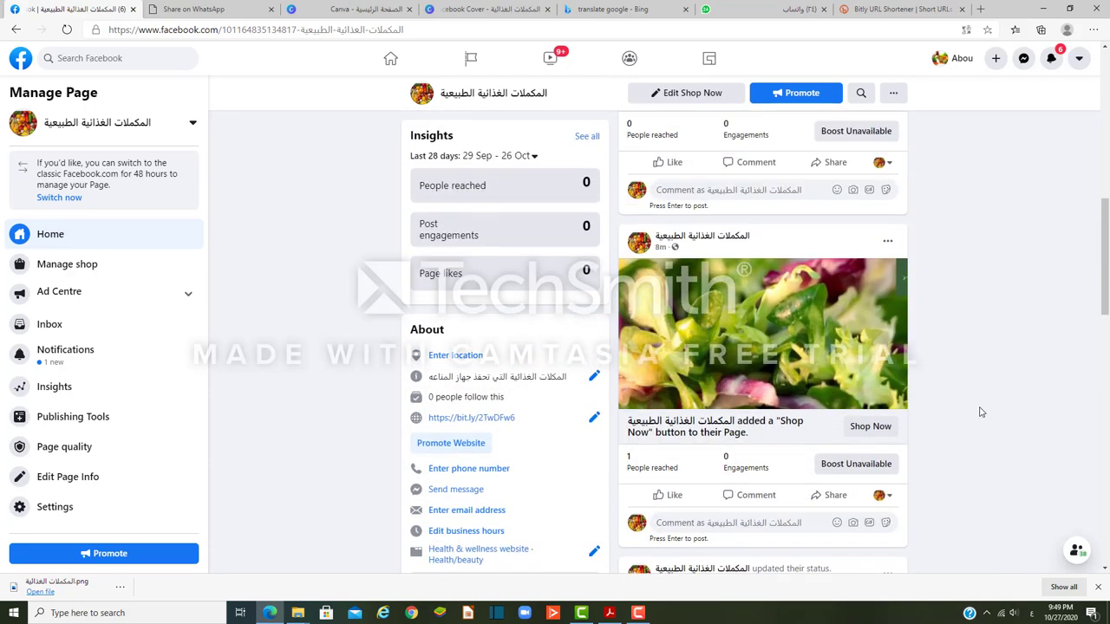
scroll(980, 412, "up", 5)
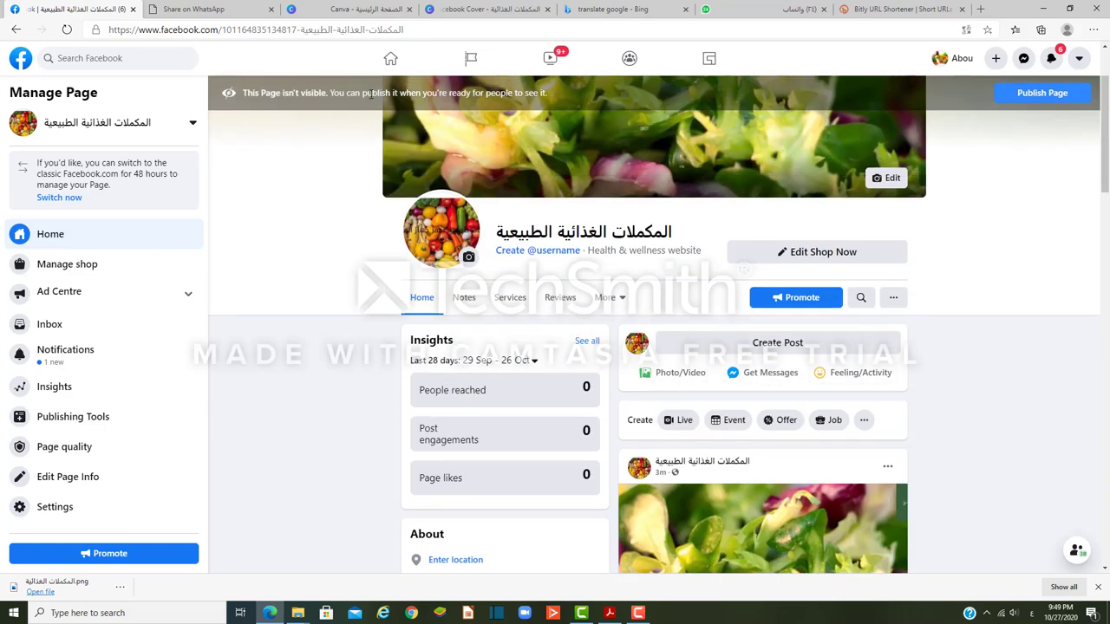
Step: Reload the feed, expand the supplements note with See More, and test its WhatsApp link
left_click(67, 30)
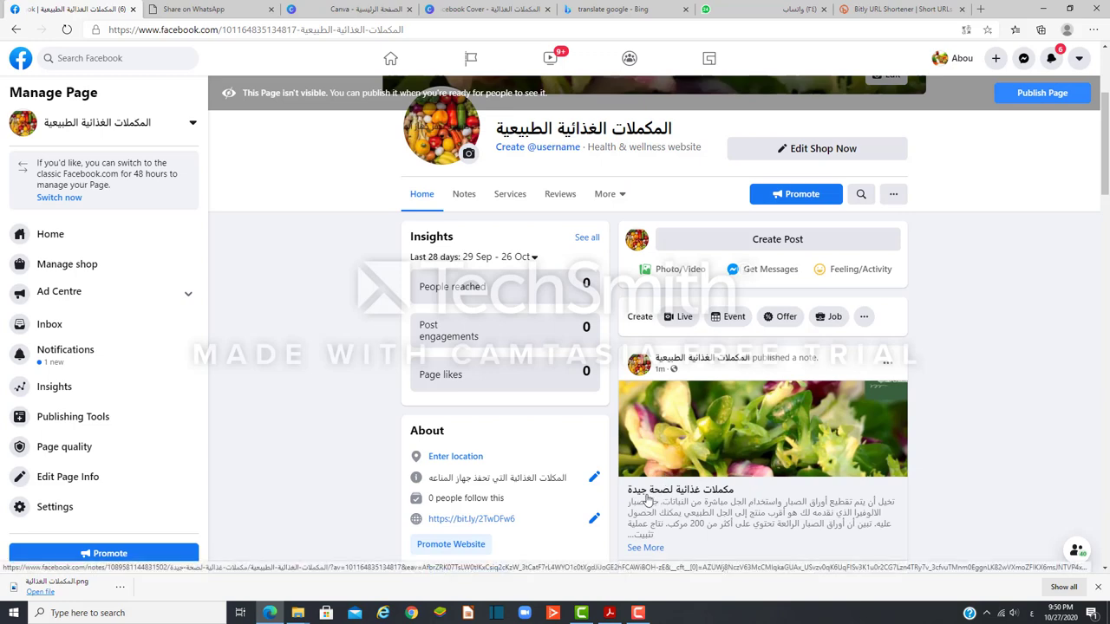
scroll(789, 503, "down", 1)
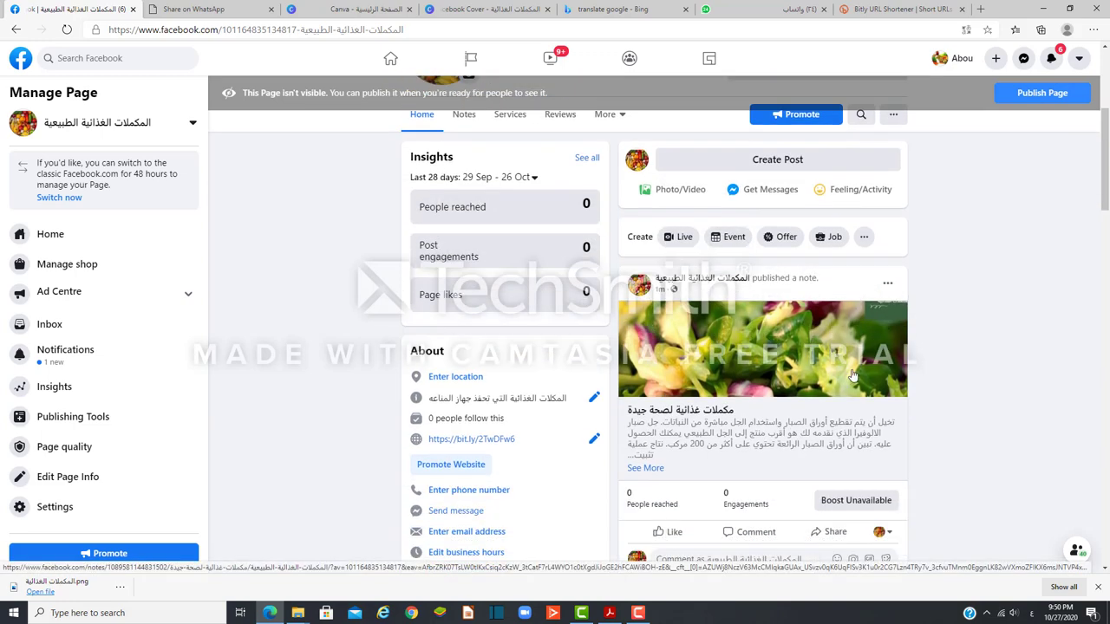
left_click(649, 470)
scroll(800, 475, "down", 2)
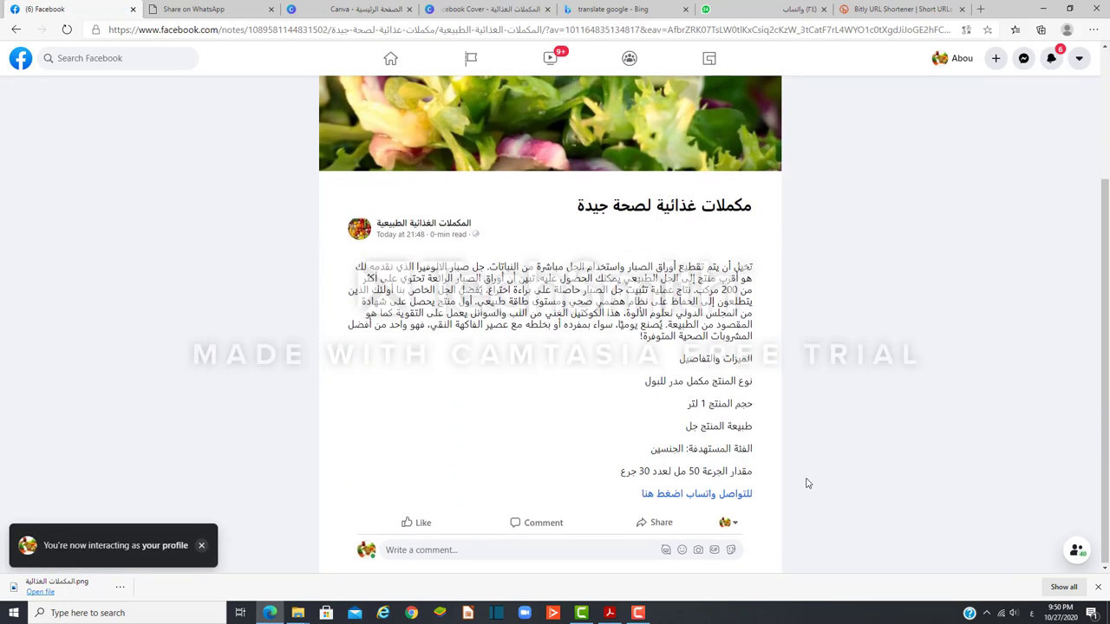
left_click(695, 497)
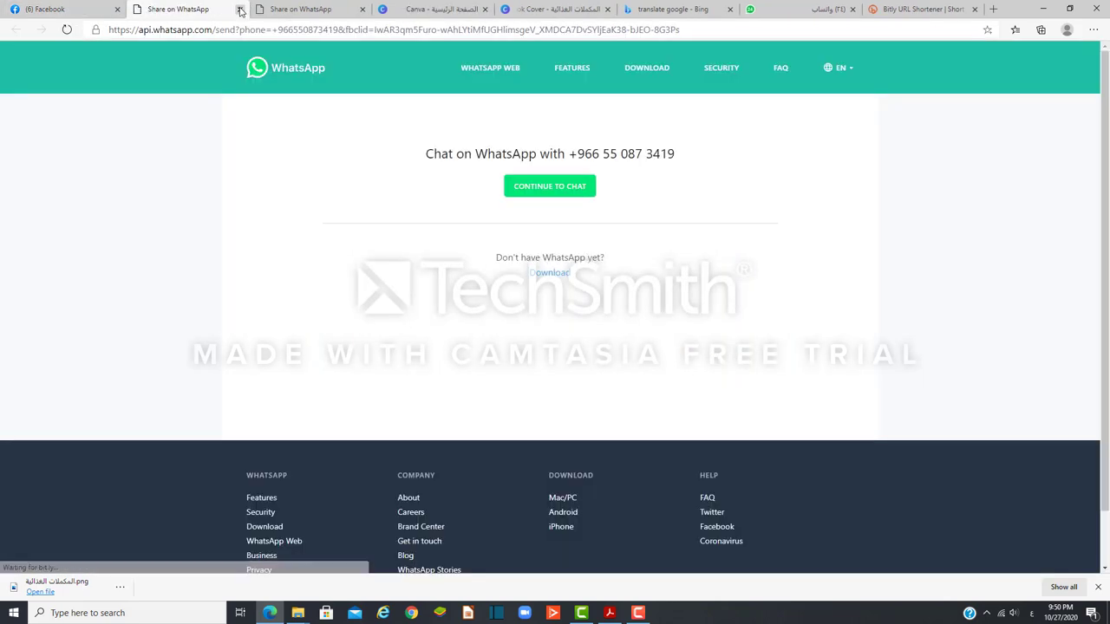
left_click(239, 9)
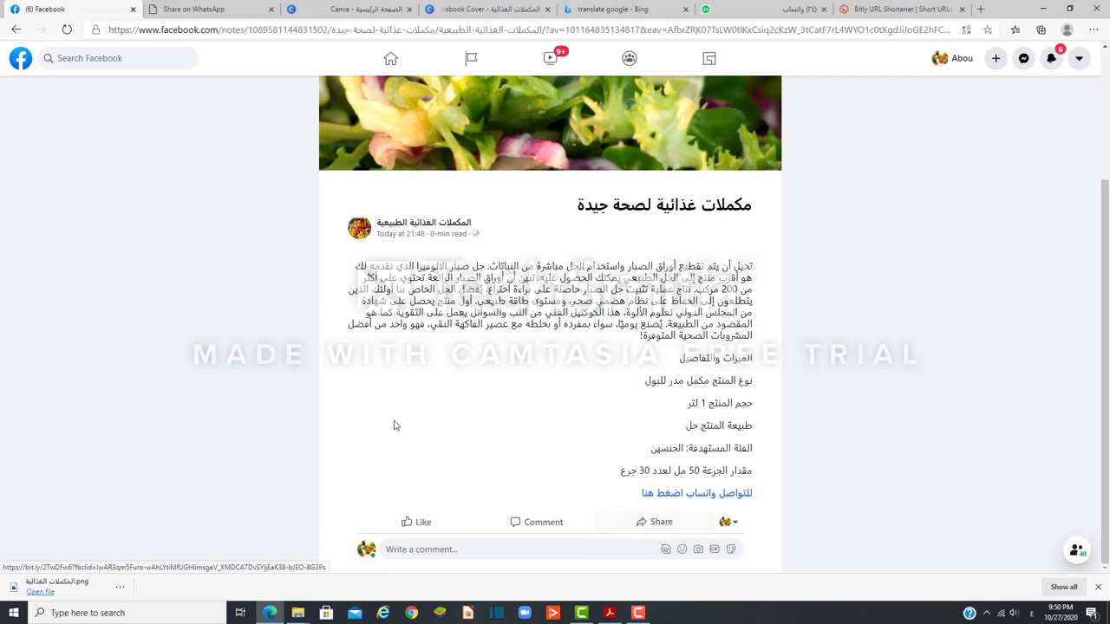
Step: Return to the page's Home feed, then switch to the Arabic promotion guide in Acrobat Reader
left_click(16, 30)
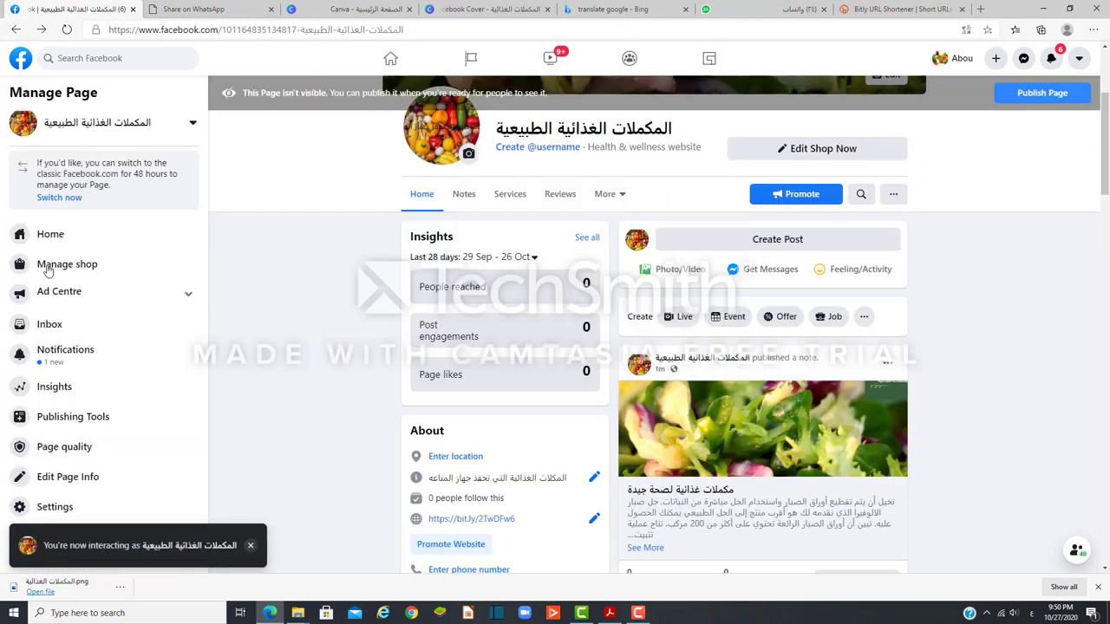
left_click(42, 235)
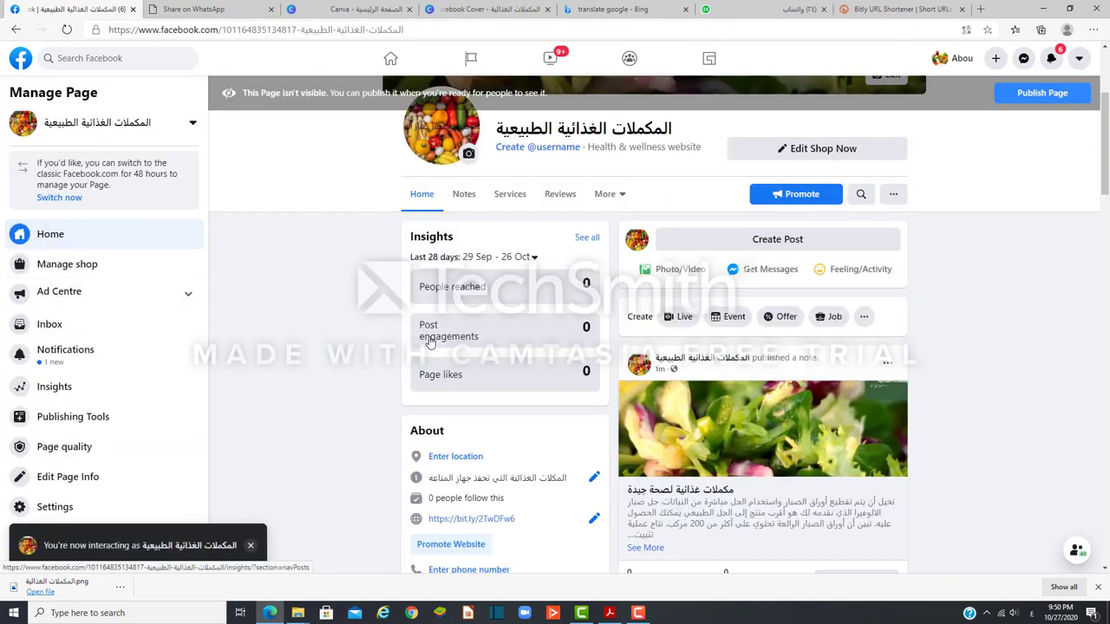
left_click(43, 236)
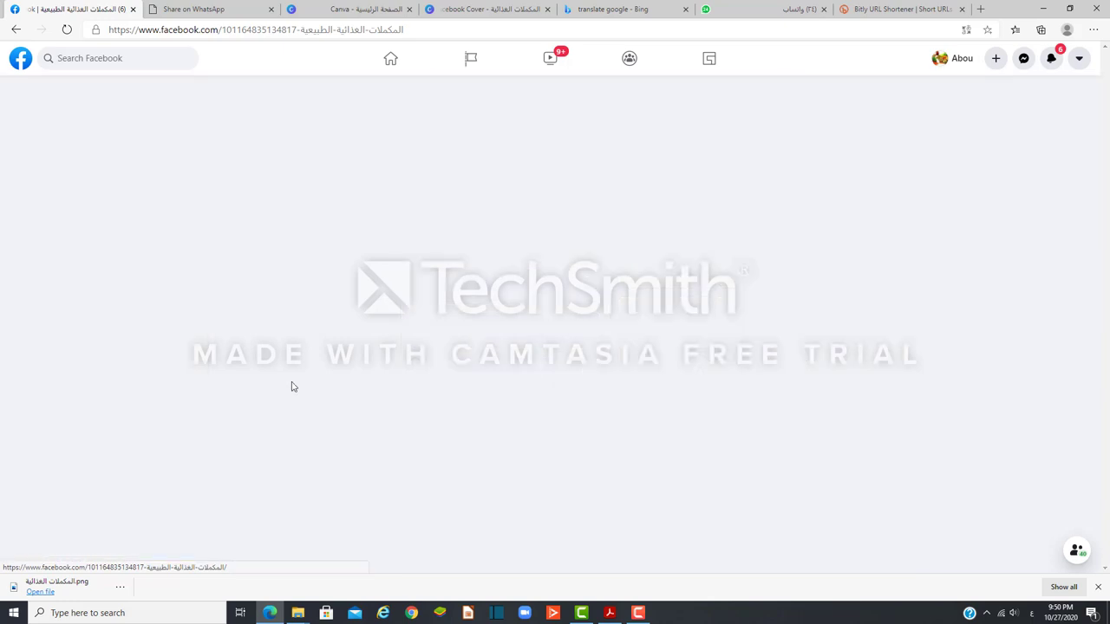
scroll(547, 441, "down", 5)
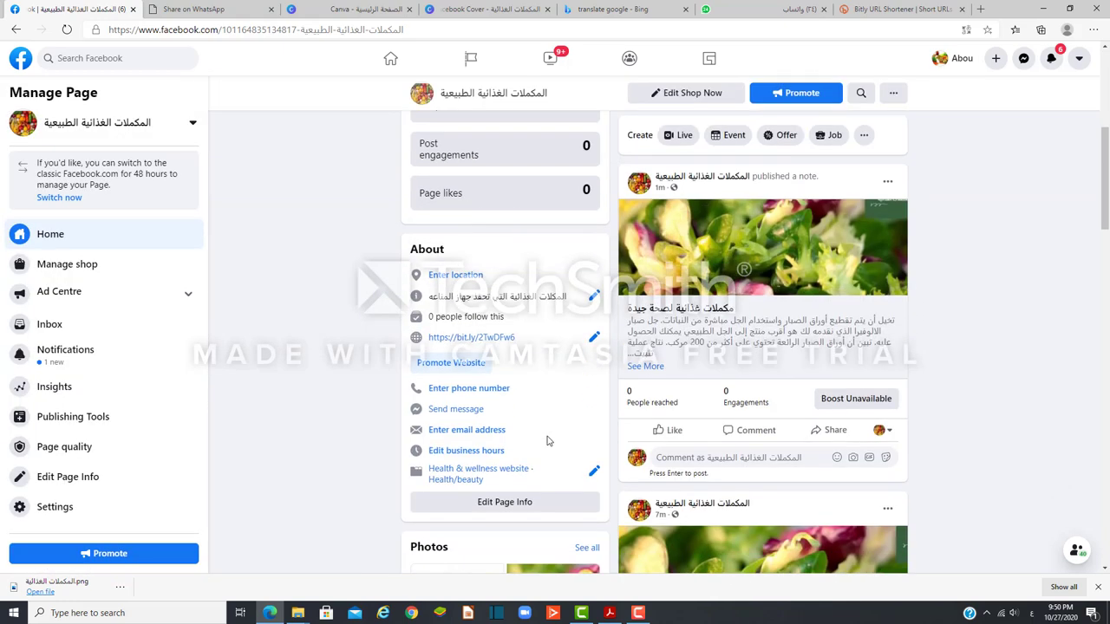
left_click(610, 613)
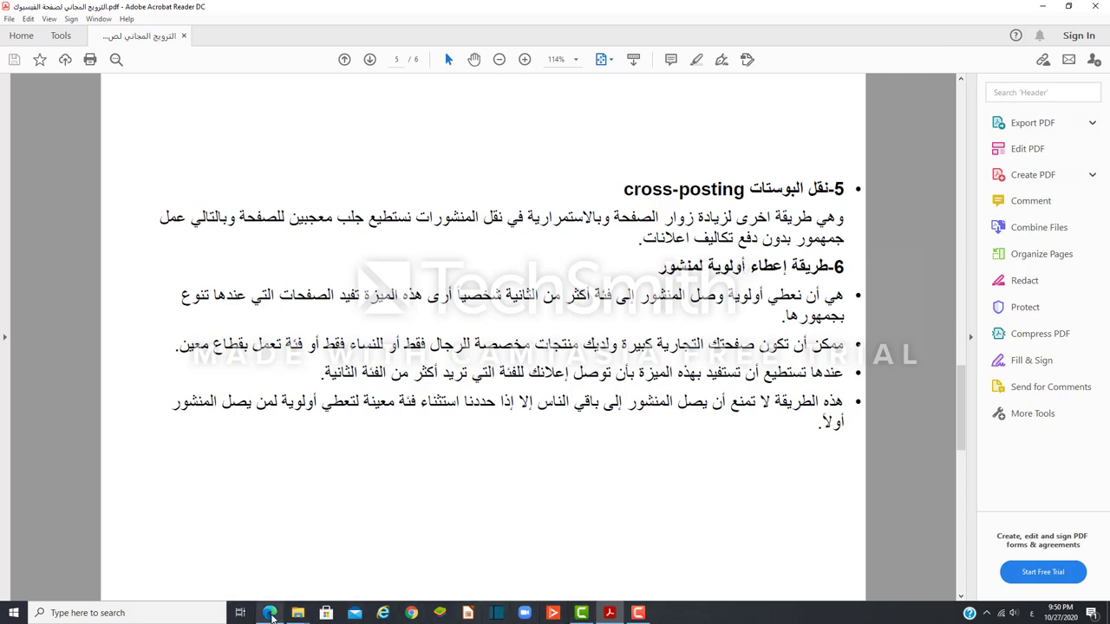
Step: Leave the Acrobat PDF guide and bring the Facebook page window in Chrome to the front
left_click(270, 613)
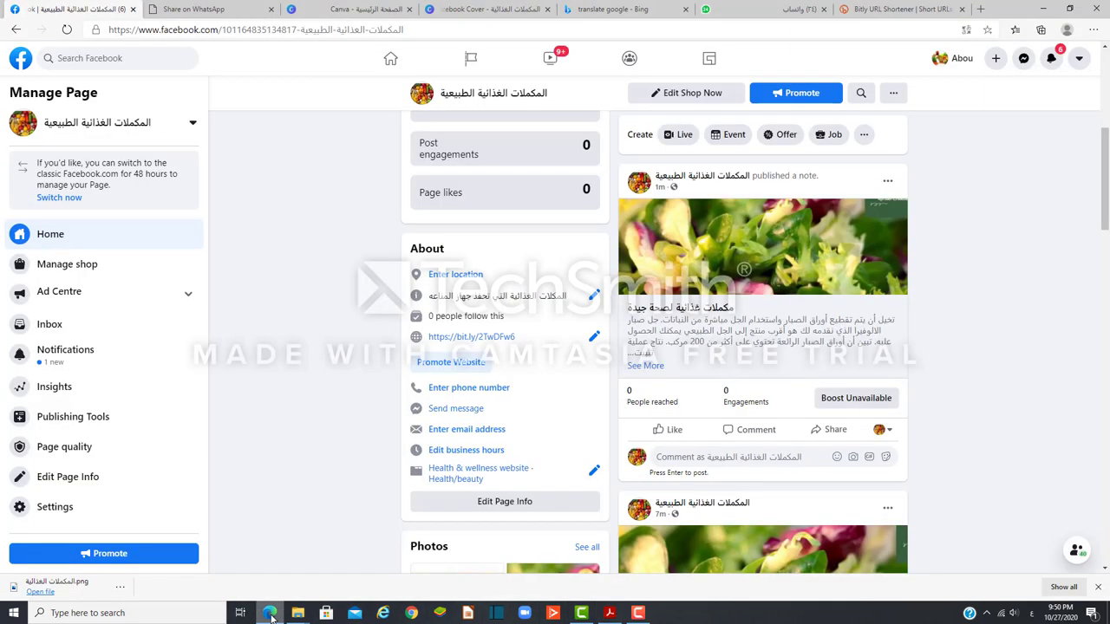
left_click(411, 613)
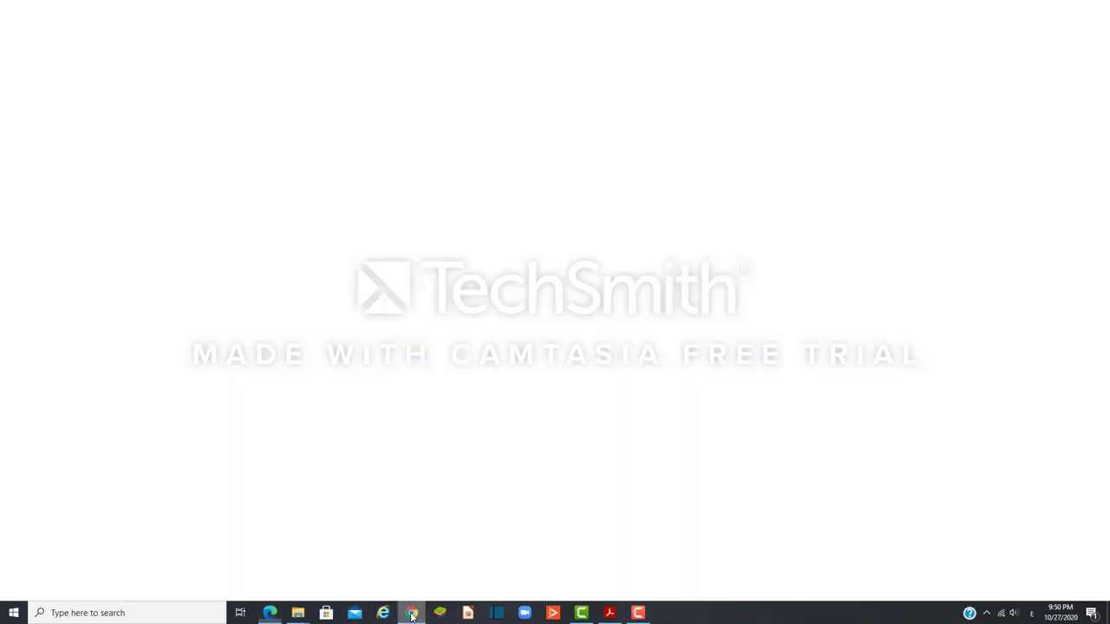
left_click(267, 615)
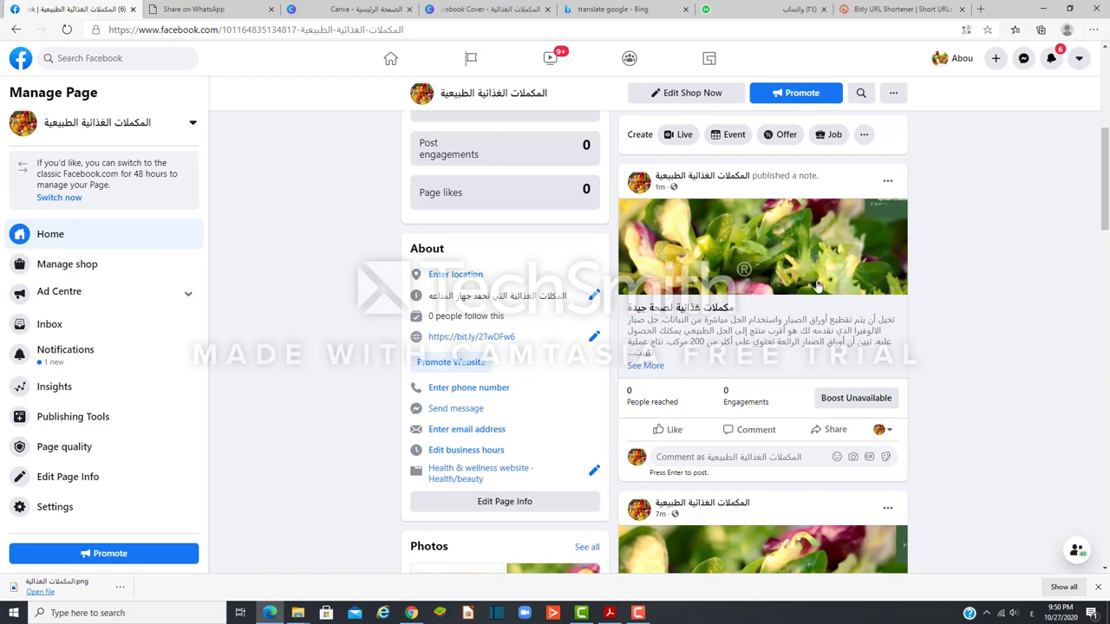
Step: Open and close the published note post's options menu twice without changing anything
scroll(815, 286, "up", 1)
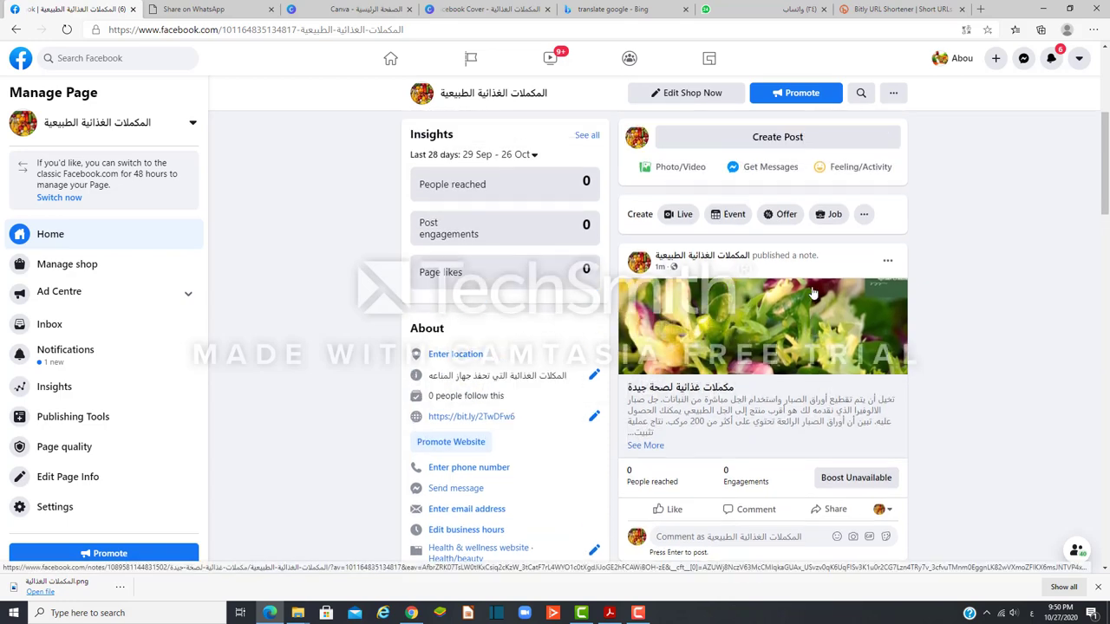
left_click(888, 261)
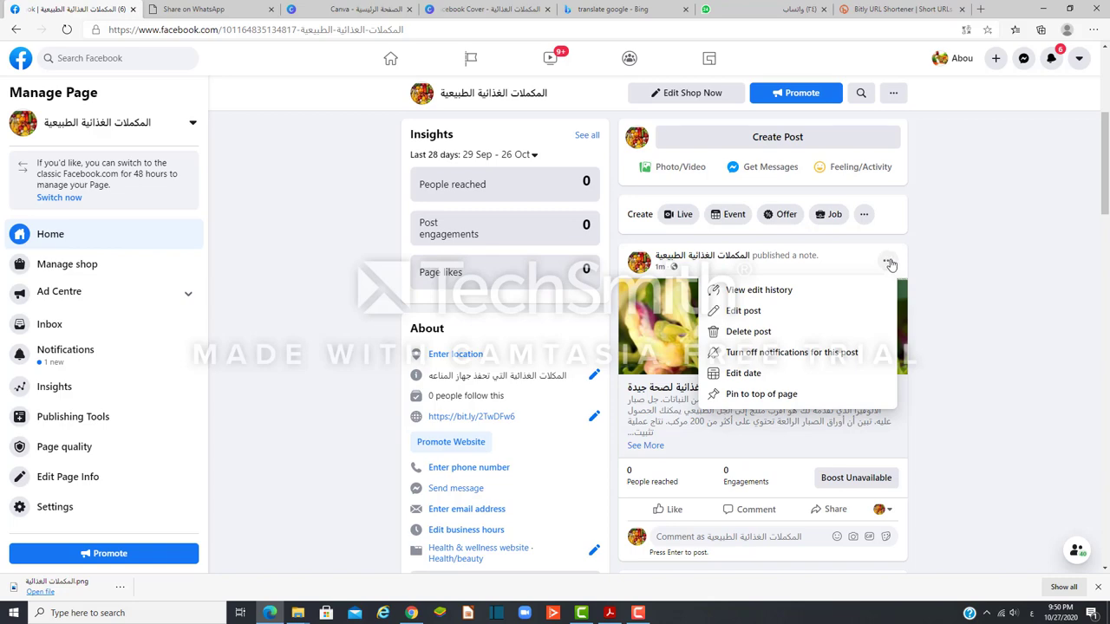
left_click(935, 404)
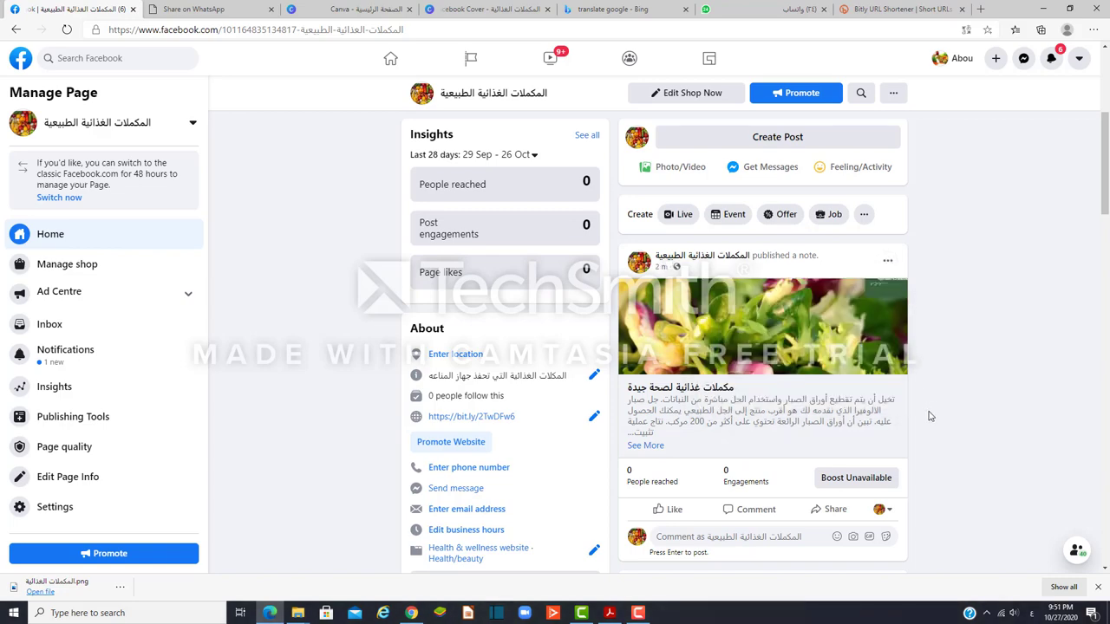
scroll(929, 416, "down", 4)
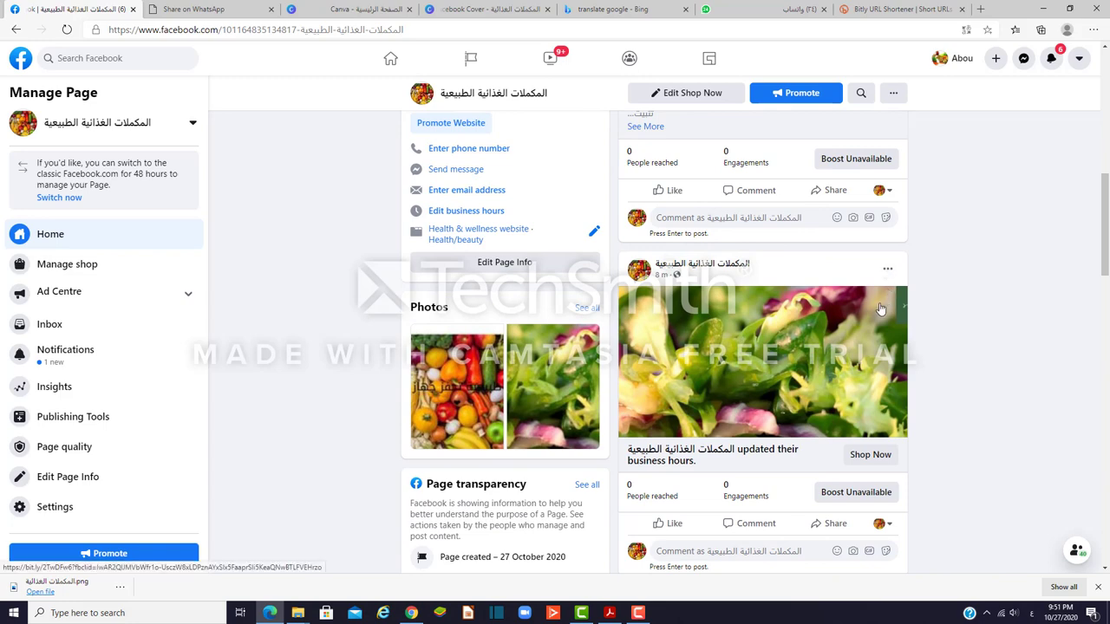
scroll(876, 308, "up", 3)
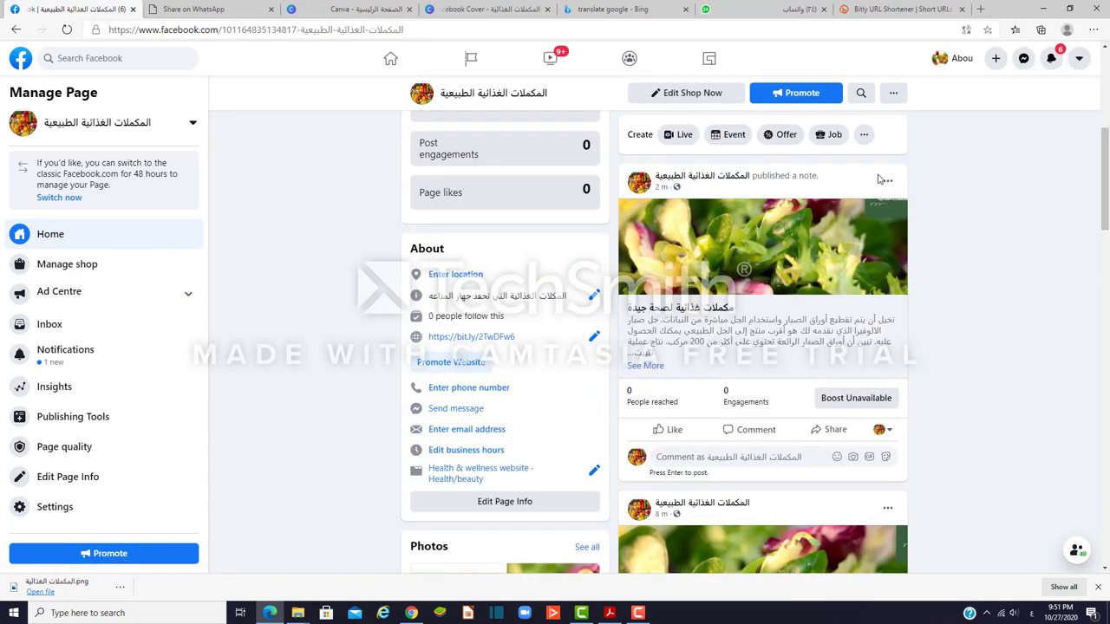
left_click(888, 184)
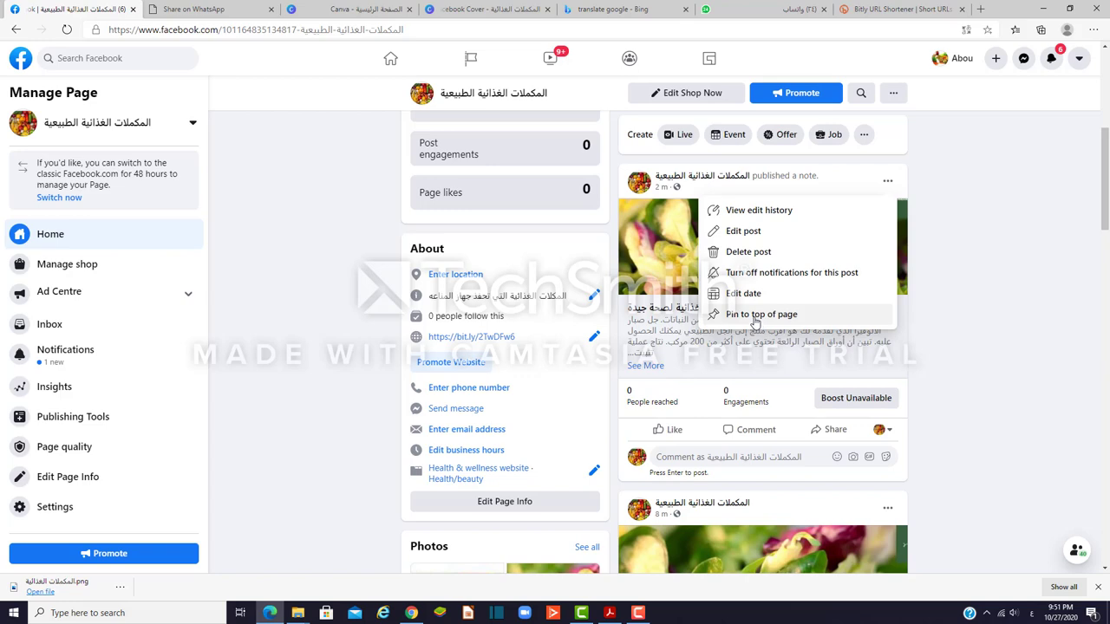
left_click(938, 402)
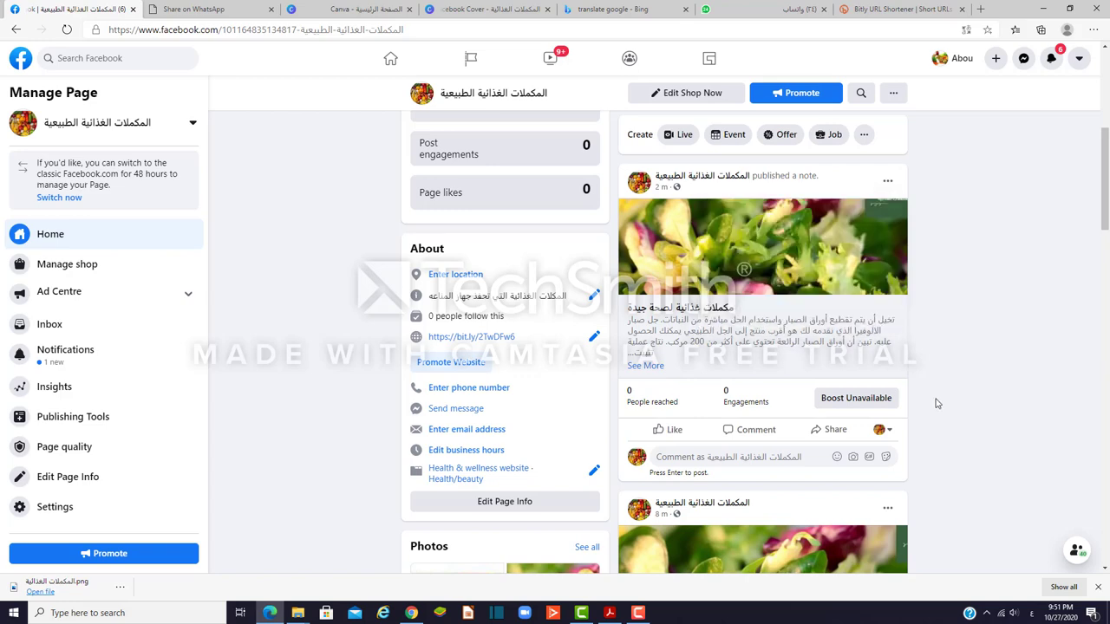
Step: Review the options menus of the business-hours, Shop Now and status update posts without changes
scroll(933, 442, "down", 3)
scroll(933, 443, "down", 1)
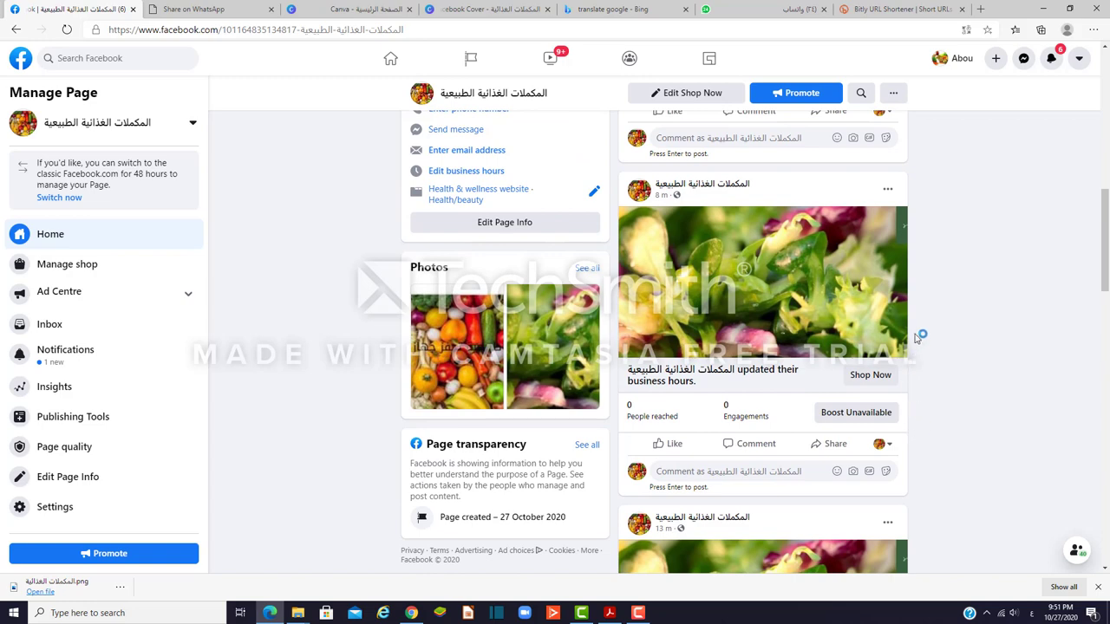
left_click(889, 190)
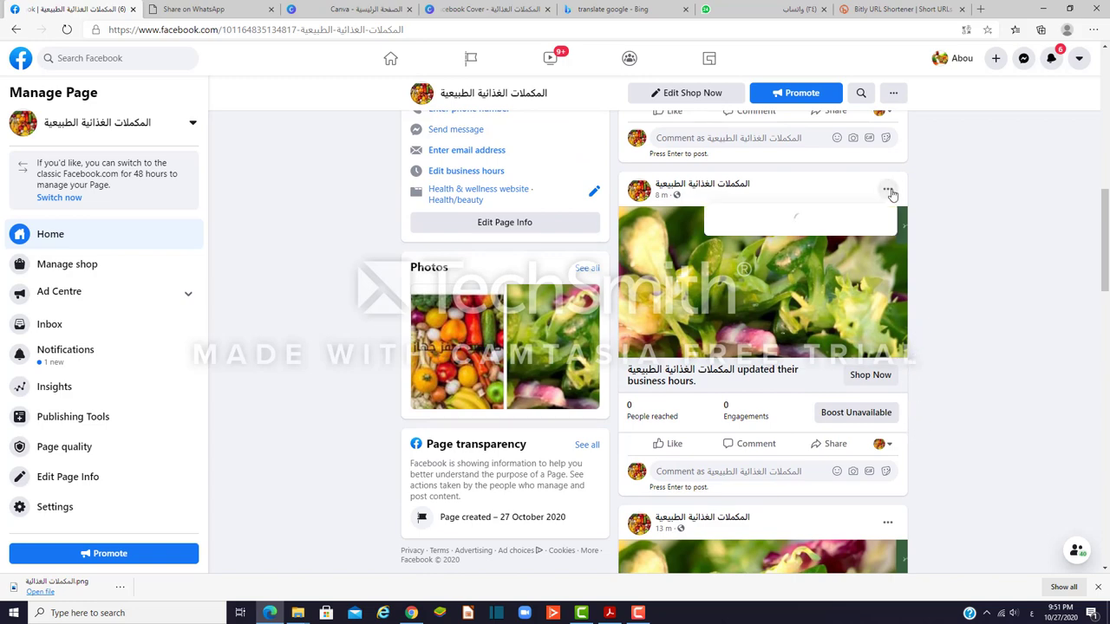
left_click(892, 194)
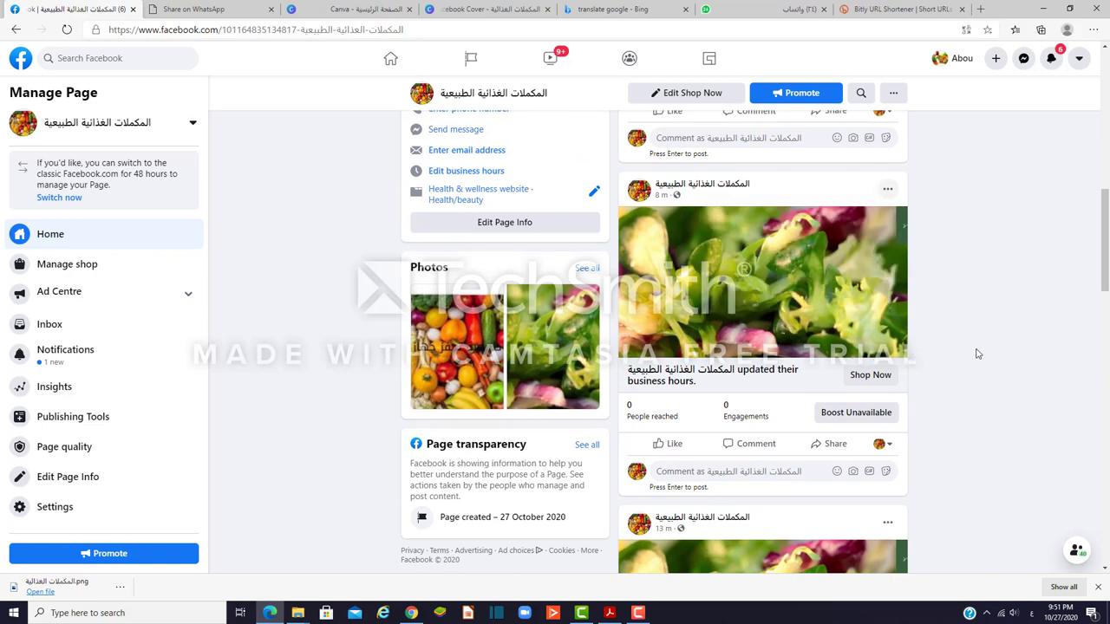
scroll(974, 353, "down", 4)
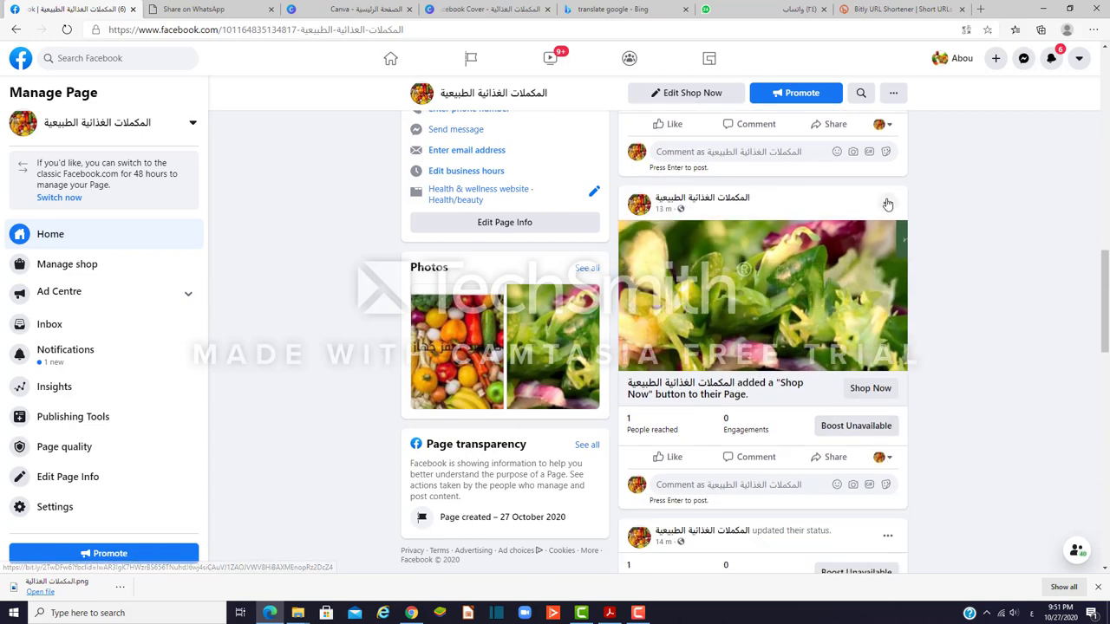
left_click(887, 203)
scroll(923, 267, "down", 3)
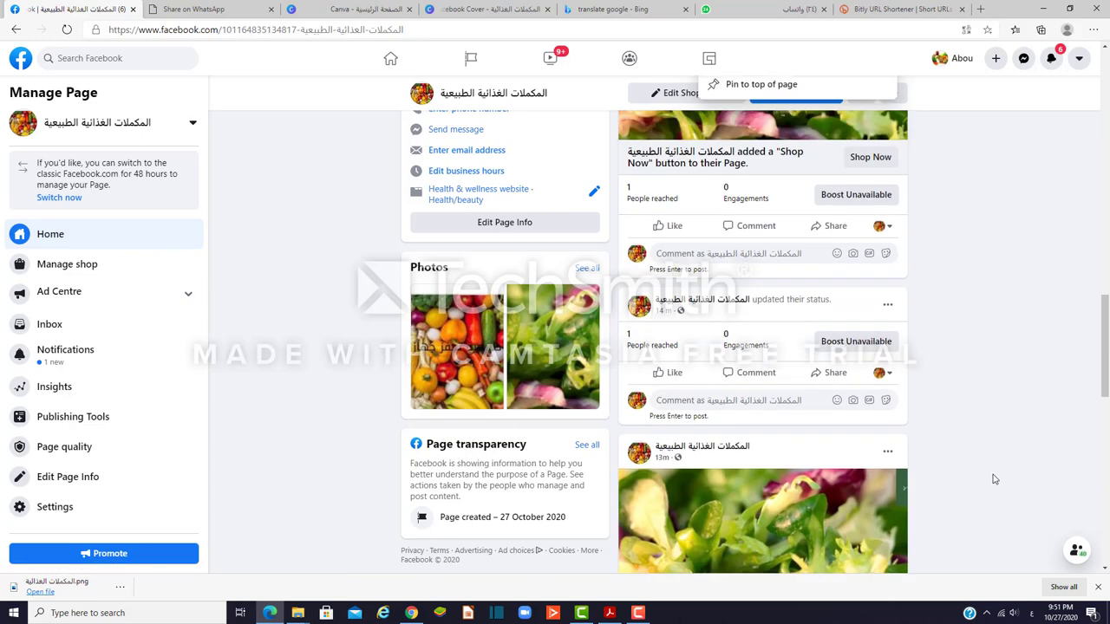
left_click(889, 299)
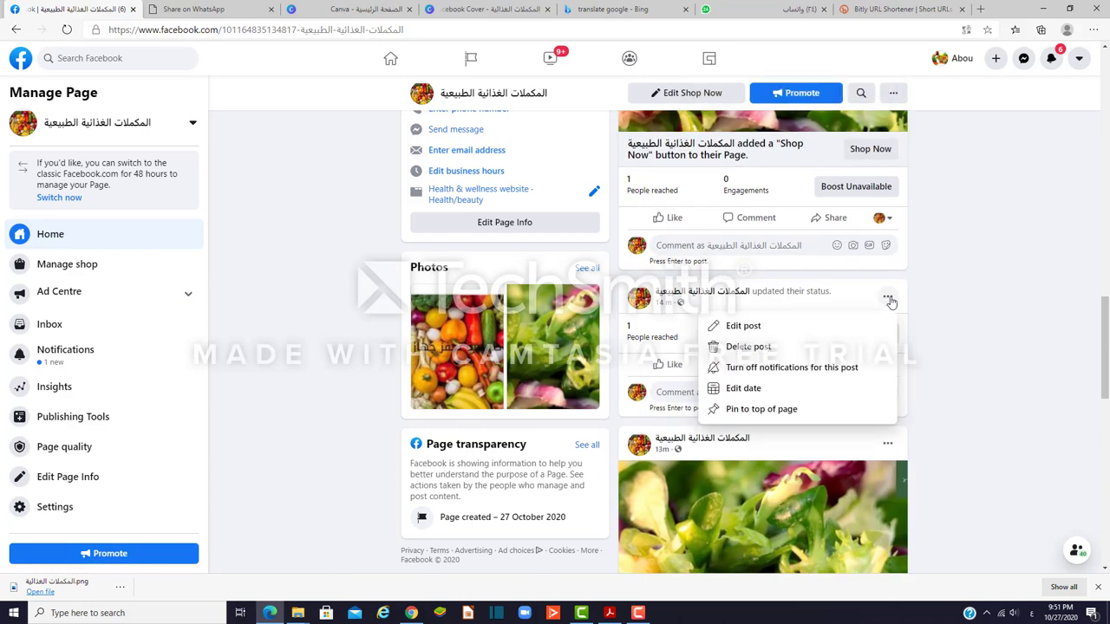
left_click(908, 338)
scroll(937, 394, "up", 10)
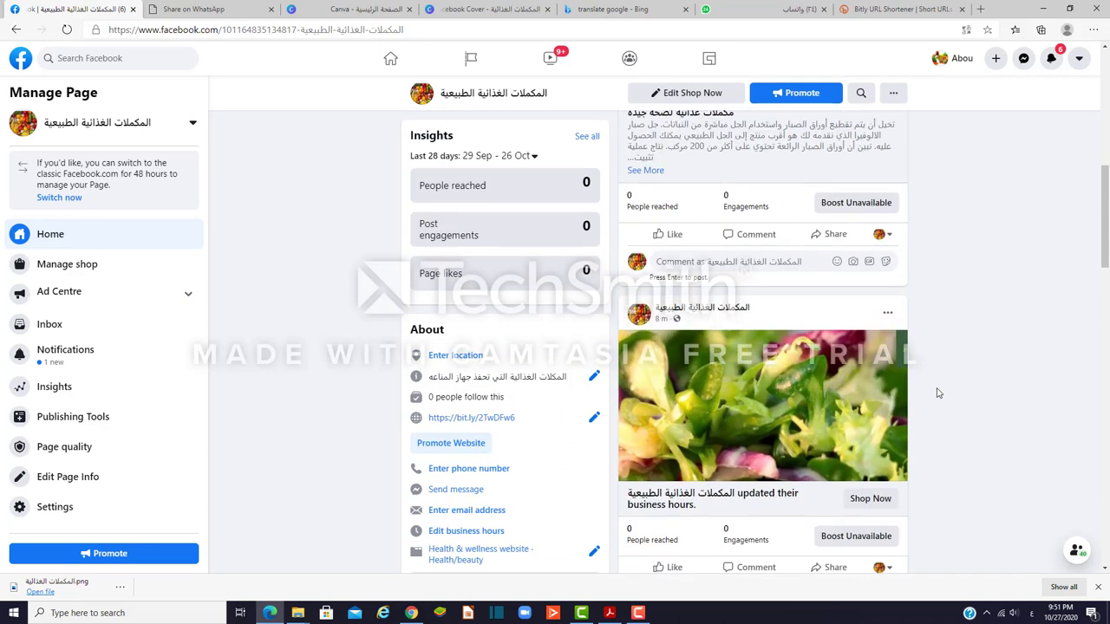
Step: Copy the selected product description from the WhatsApp Web chat and return to Facebook
left_click(745, 12)
right_click(465, 316)
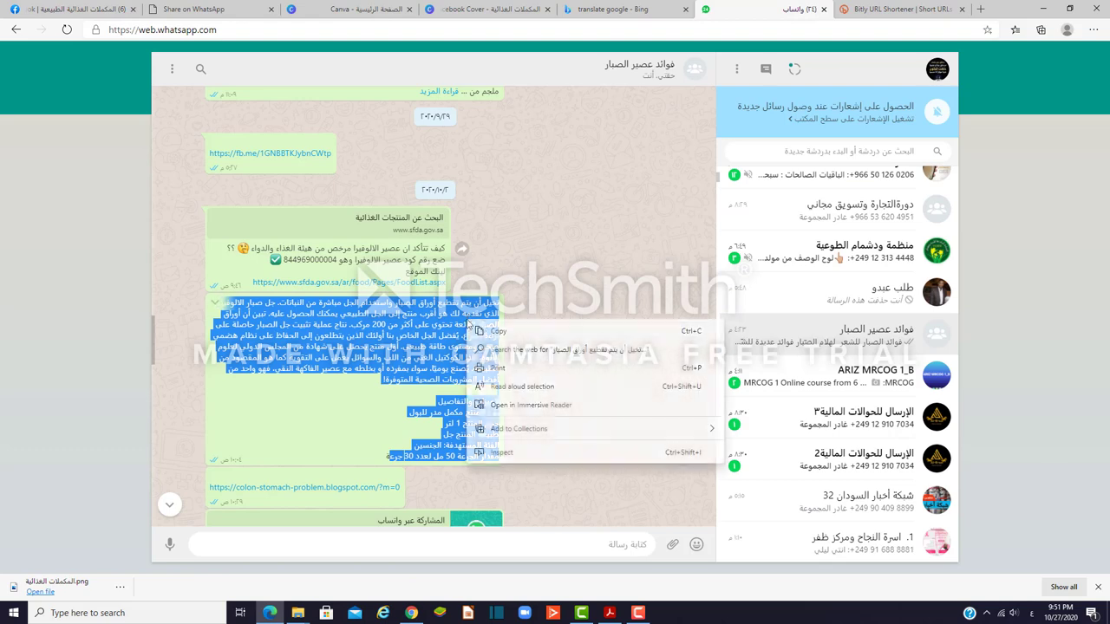
left_click(521, 330)
left_click(76, 10)
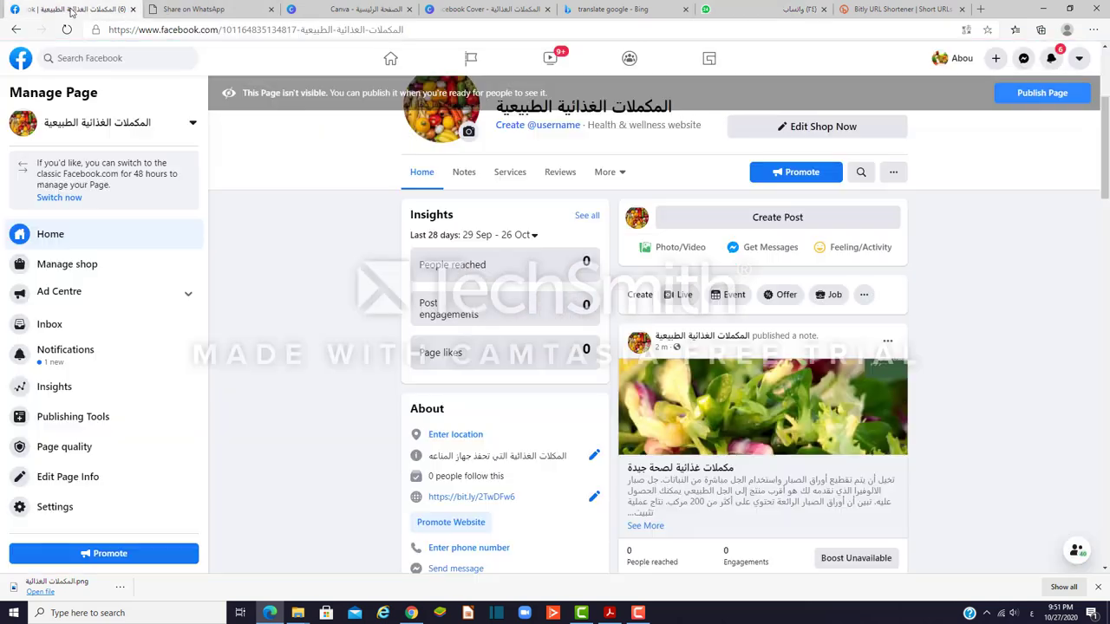
Step: Start a new page post and paste the Arabic product description into it
left_click(750, 219)
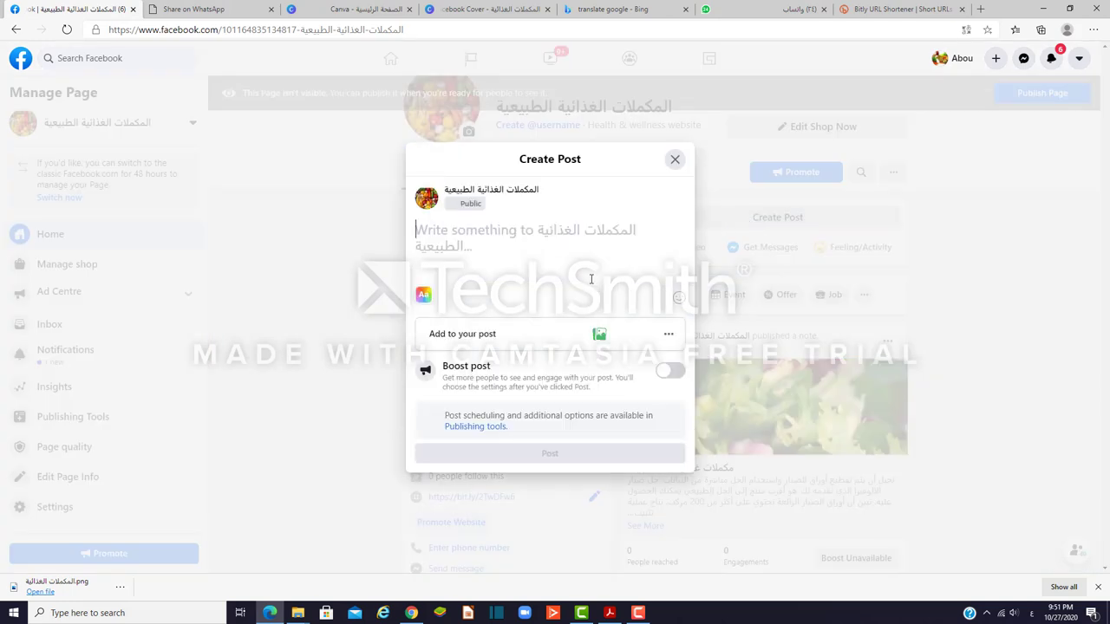
right_click(485, 248)
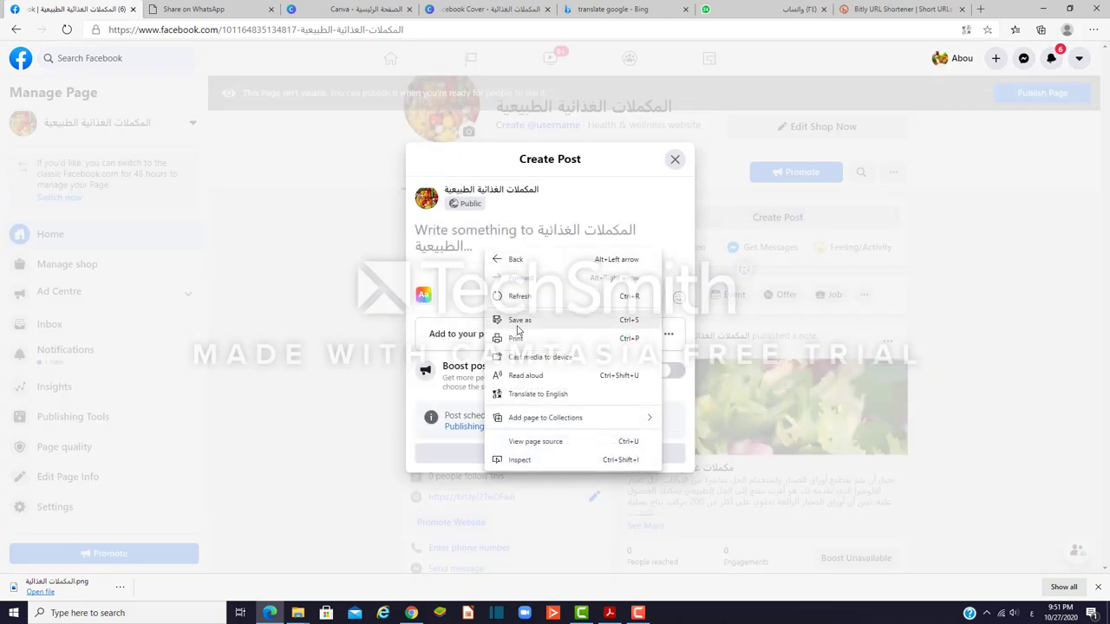
left_click(448, 257)
right_click(445, 252)
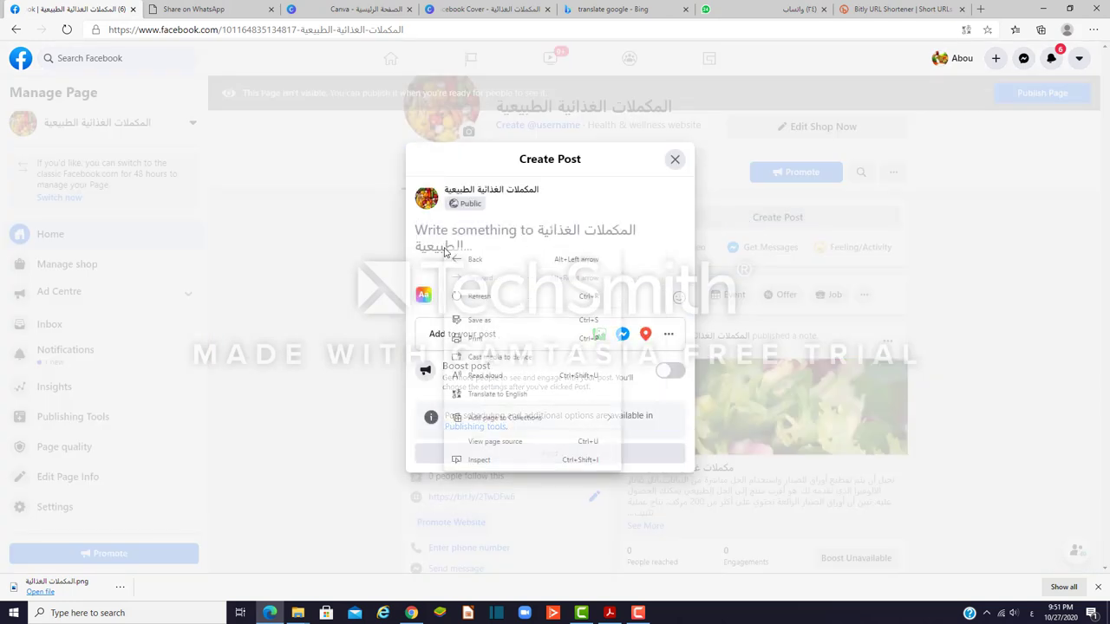
left_click(427, 235)
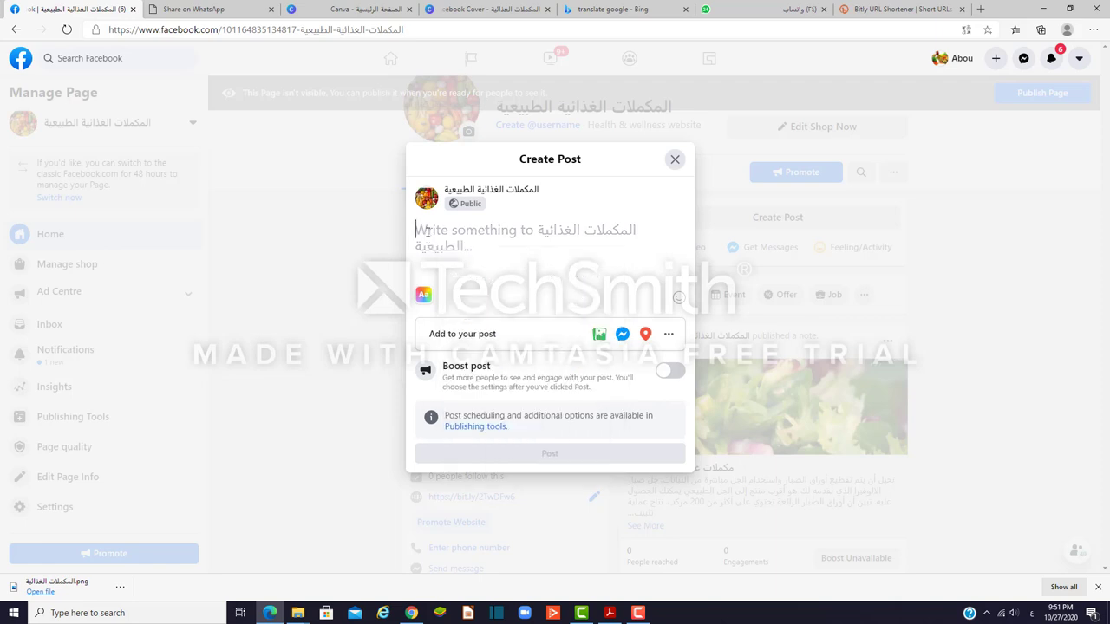
right_click(427, 235)
left_click(457, 346)
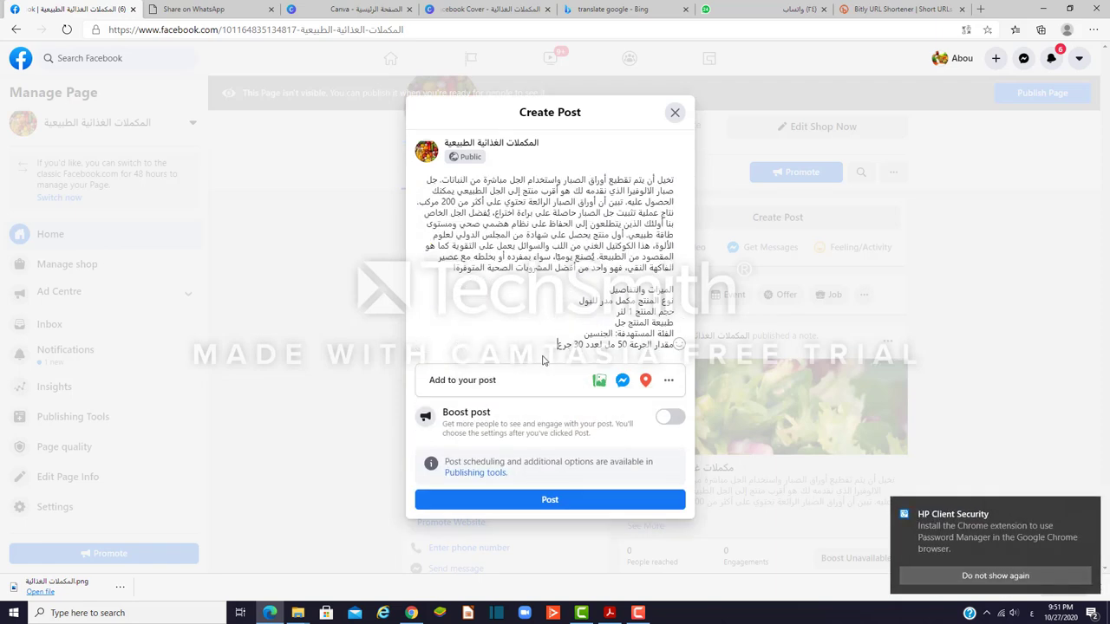
Step: Attach the المكملات الغذائية salad image from Downloads and publish the post
left_click(668, 381)
left_click(444, 224)
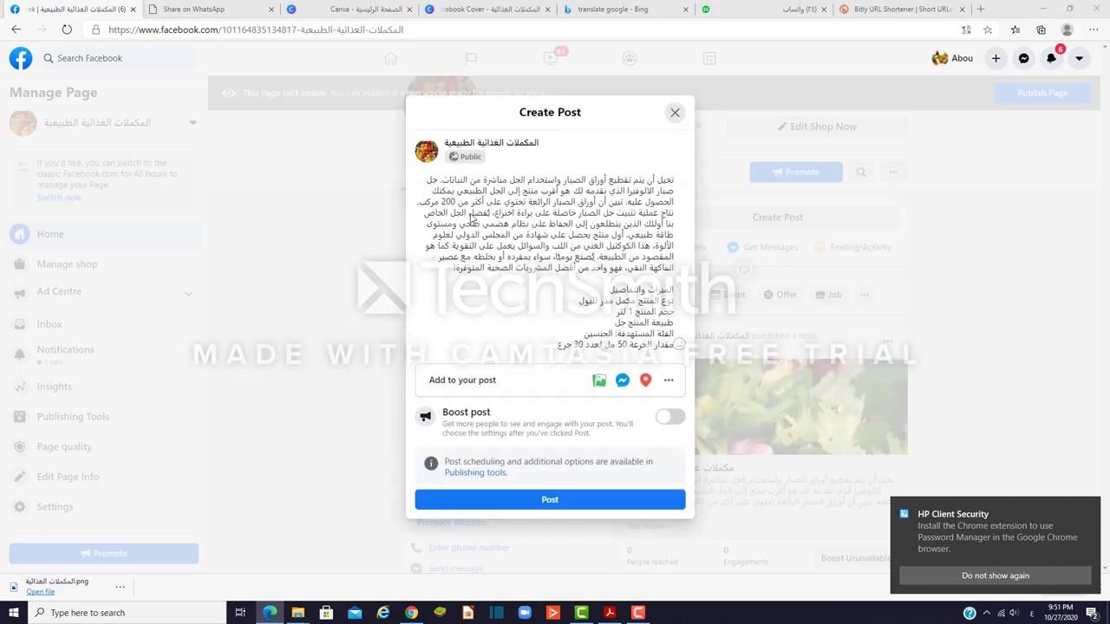
left_click(134, 91)
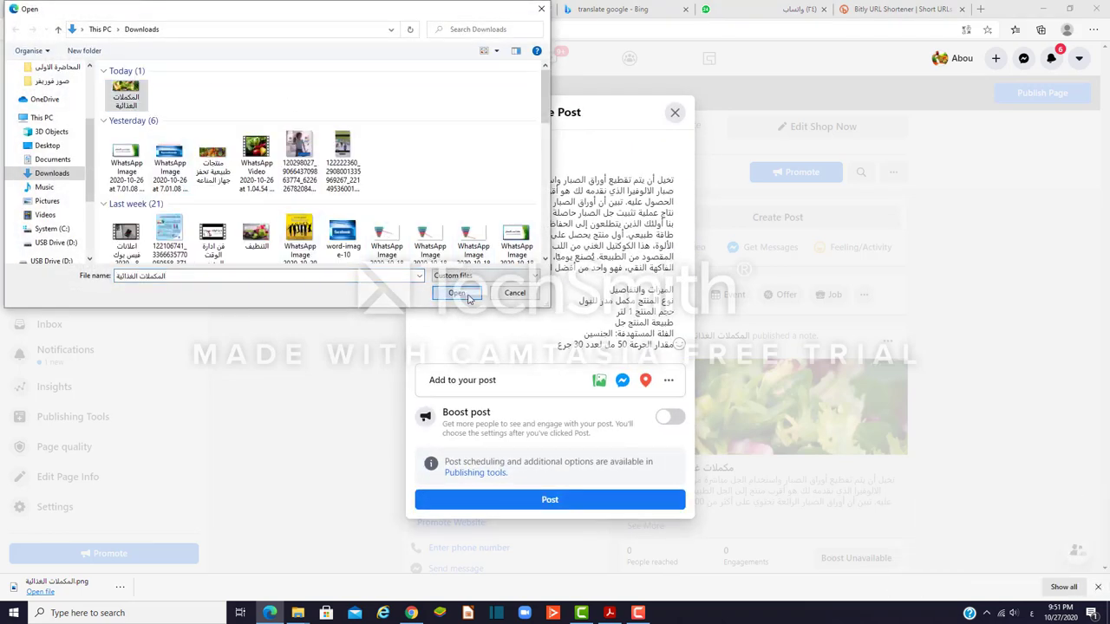
left_click(459, 294)
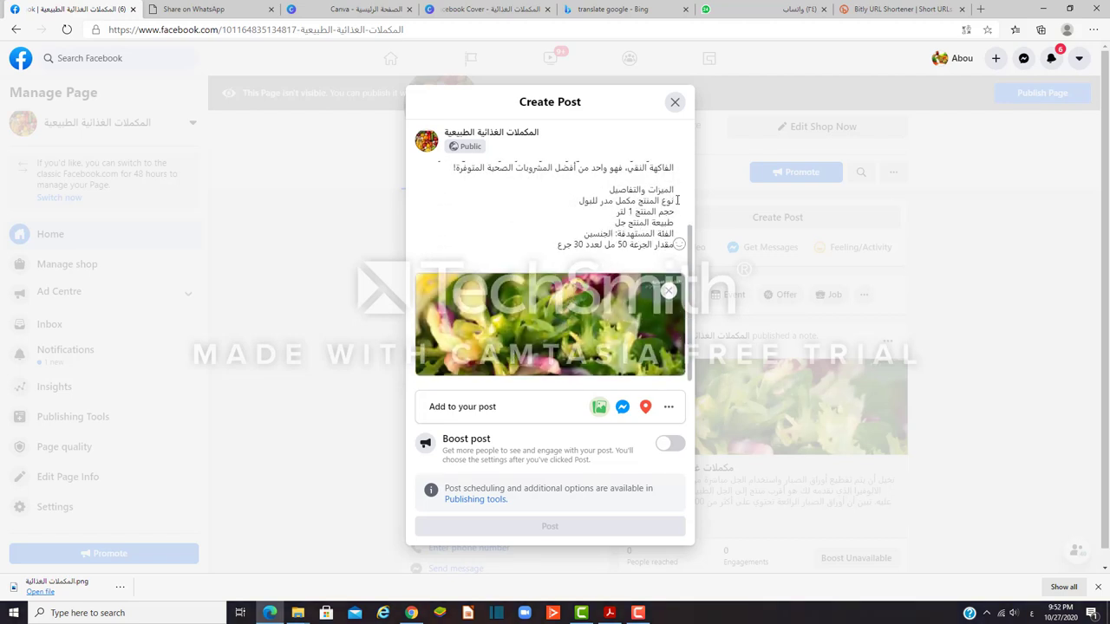
left_click(567, 528)
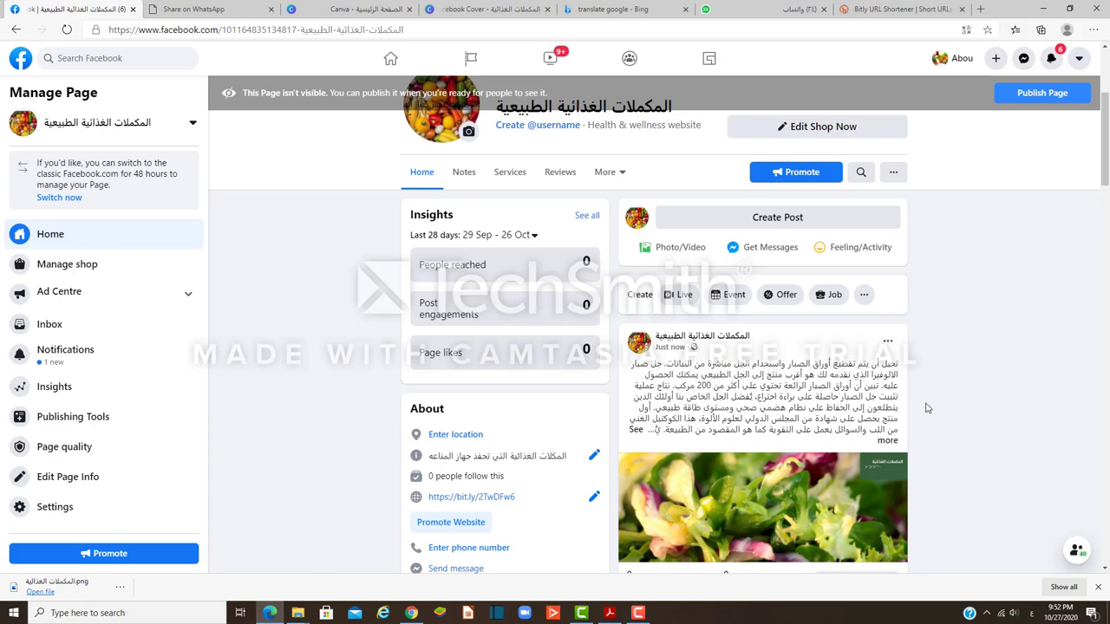
Step: Publish the supplements page using the Publish Page button in the top banner
scroll(926, 412, "down", 2)
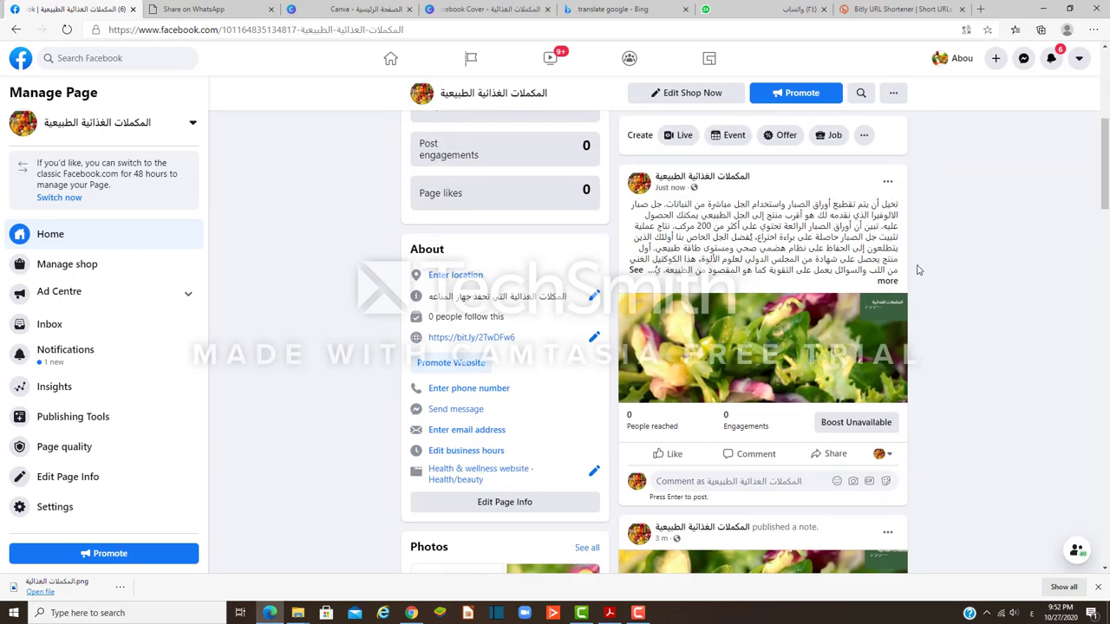
left_click(885, 184)
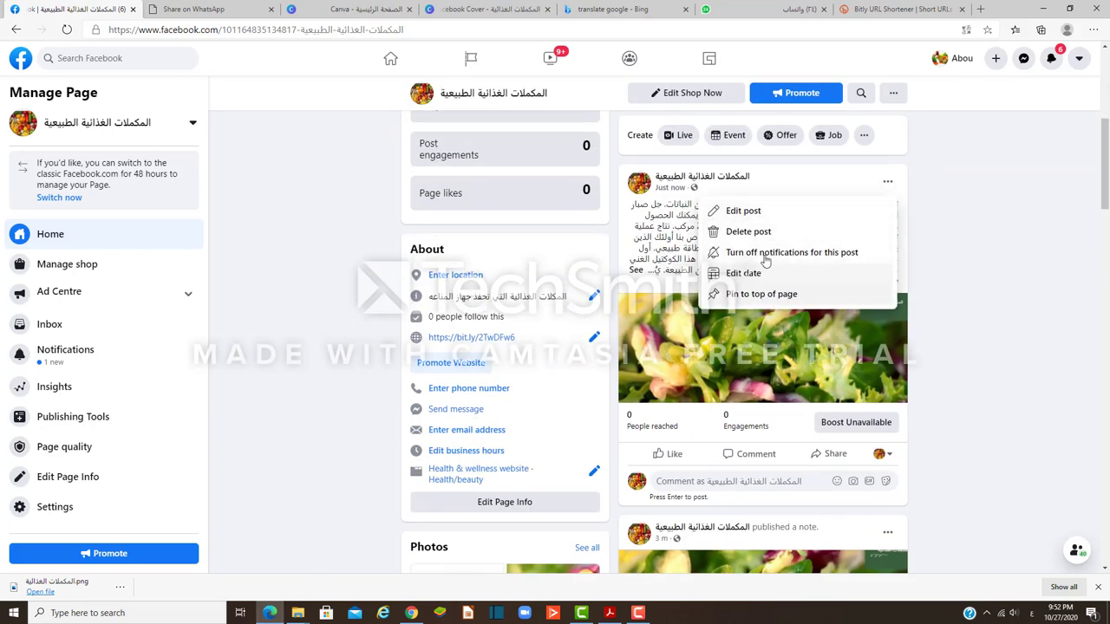
scroll(878, 280, "up", 5)
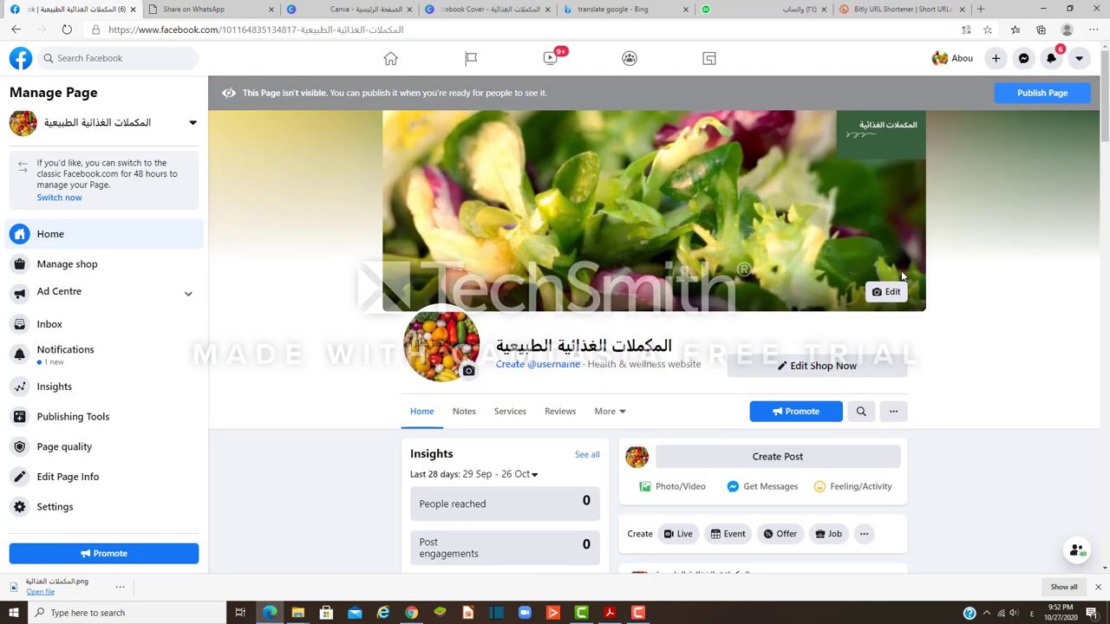
left_click(1034, 95)
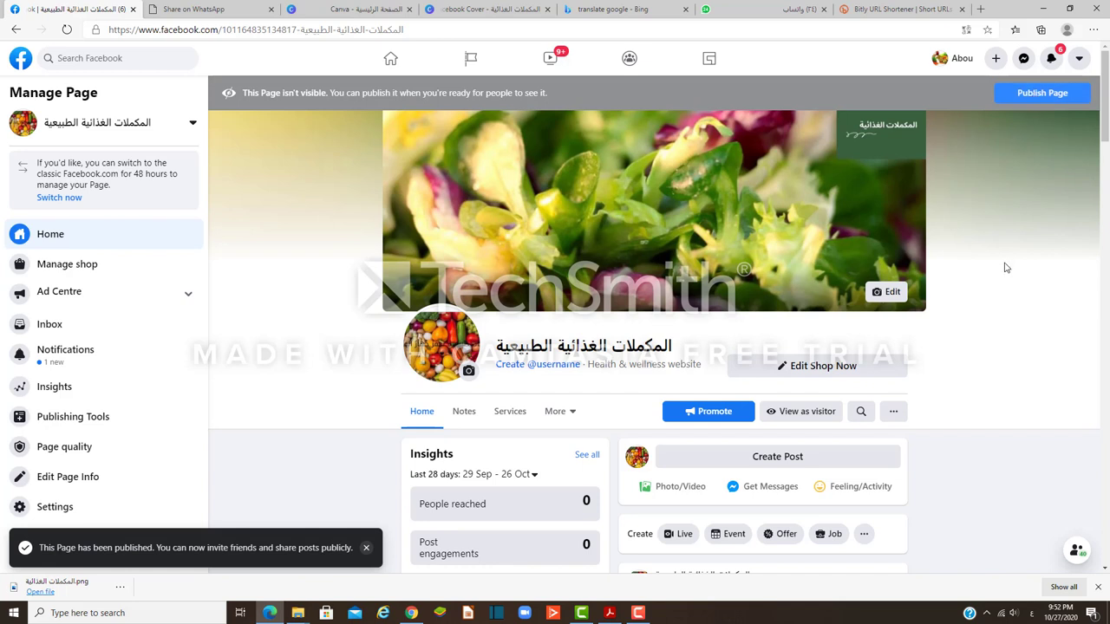
left_click(1036, 101)
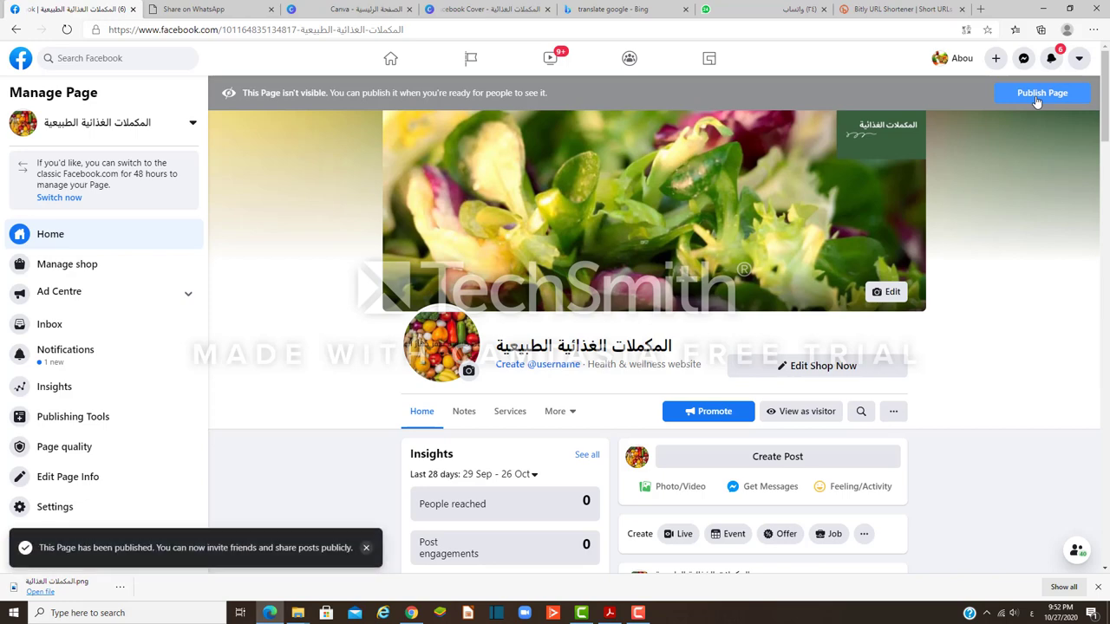
Step: Open and dismiss the new post's options menu
scroll(996, 341, "down", 3)
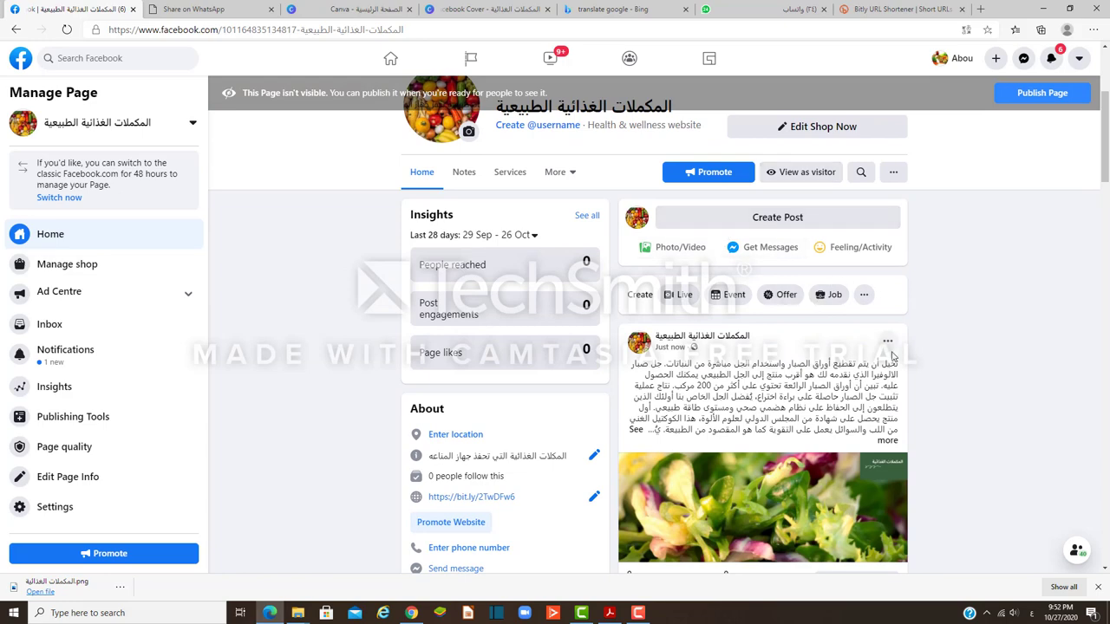
left_click(887, 341)
left_click(961, 371)
Step: In page Settings, set Page visibility to 'Page published' and save the change
scroll(75, 486, "down", 5)
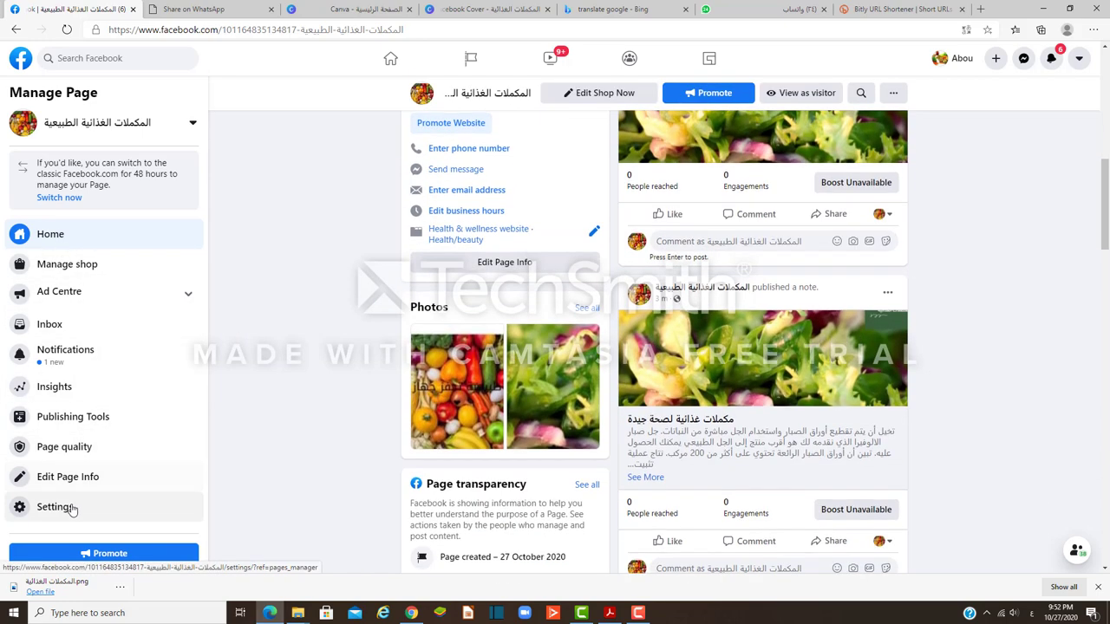
left_click(69, 506)
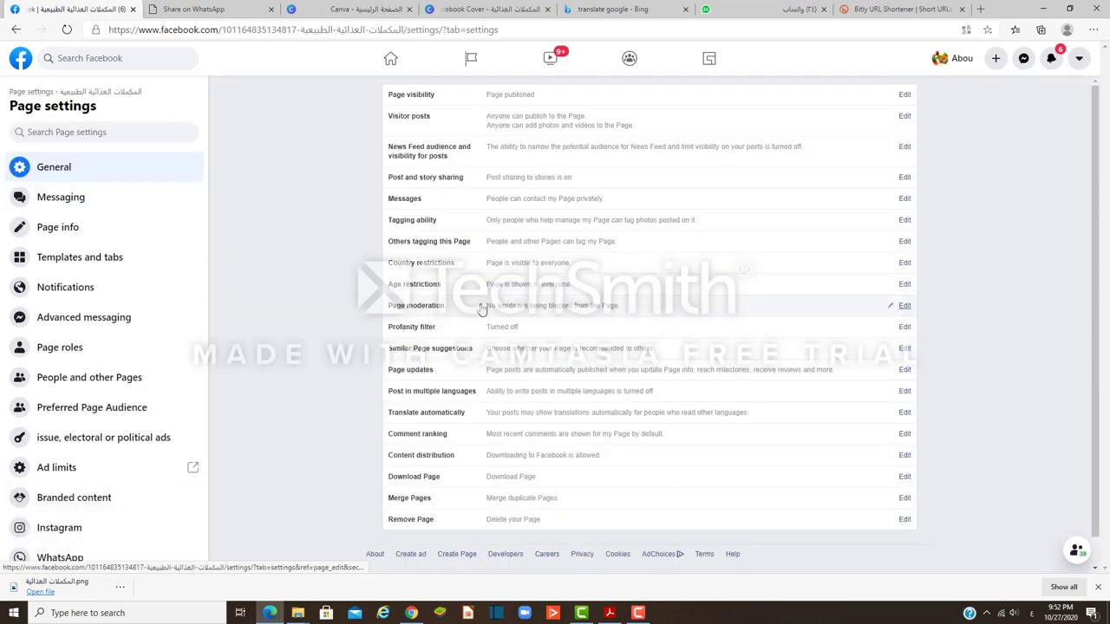
left_click(516, 97)
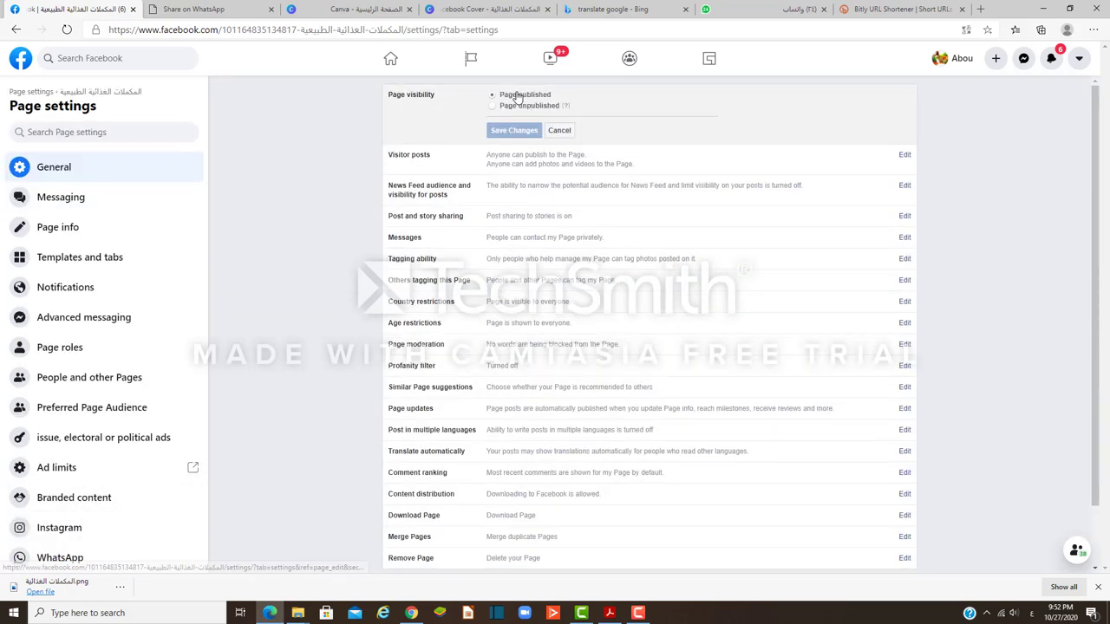
left_click(493, 106)
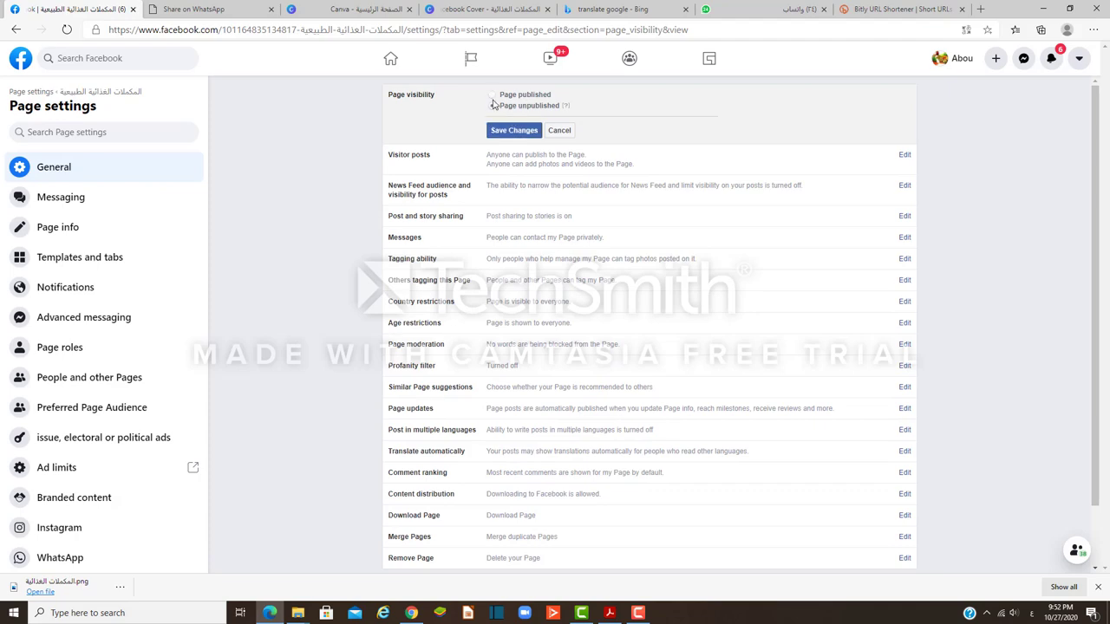
left_click(492, 96)
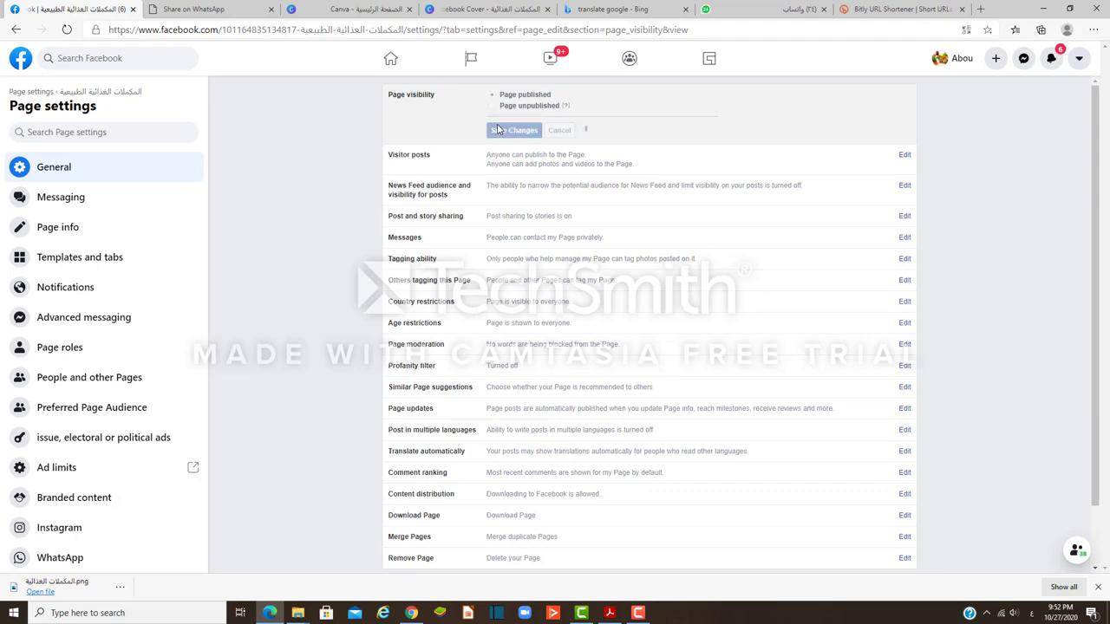
left_click(499, 129)
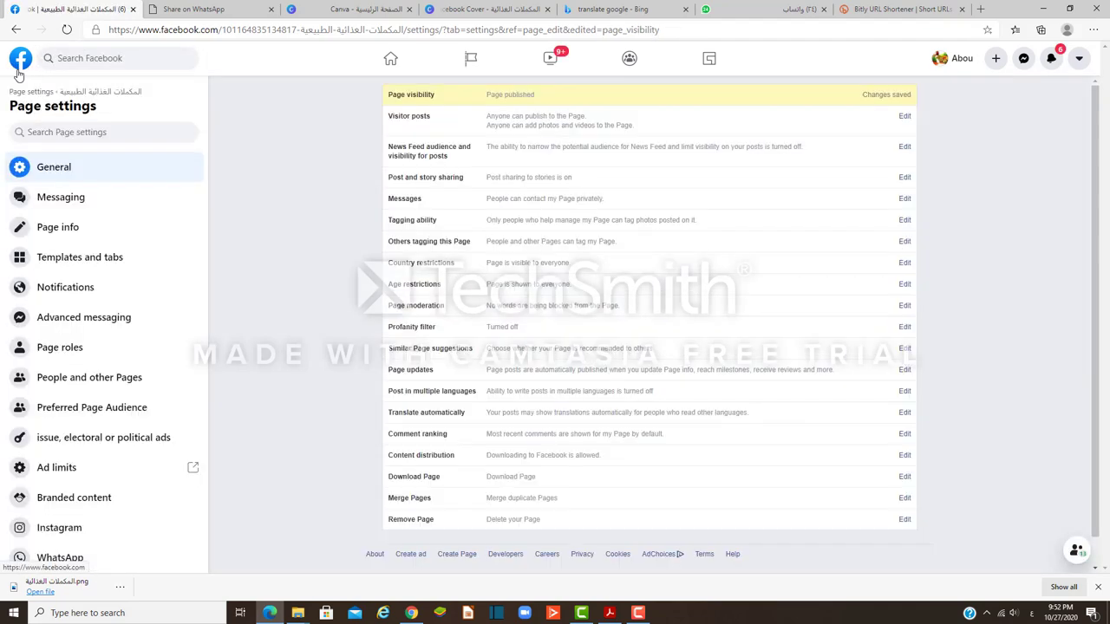
Step: Go back through browser history to the Bing search results for facebook
left_click(872, 95)
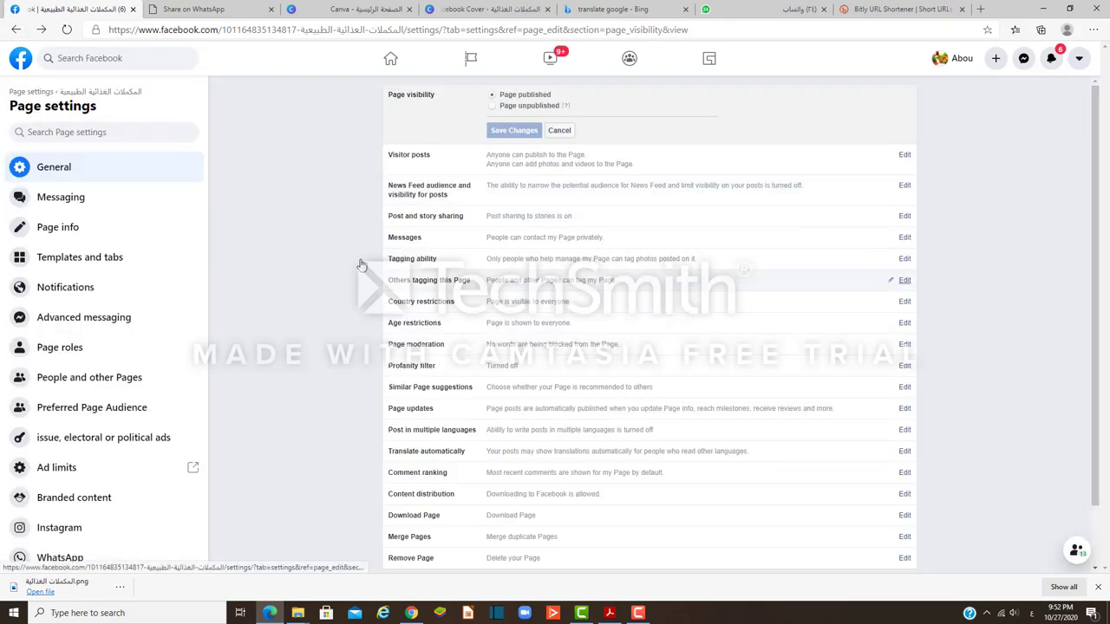
left_click(15, 30)
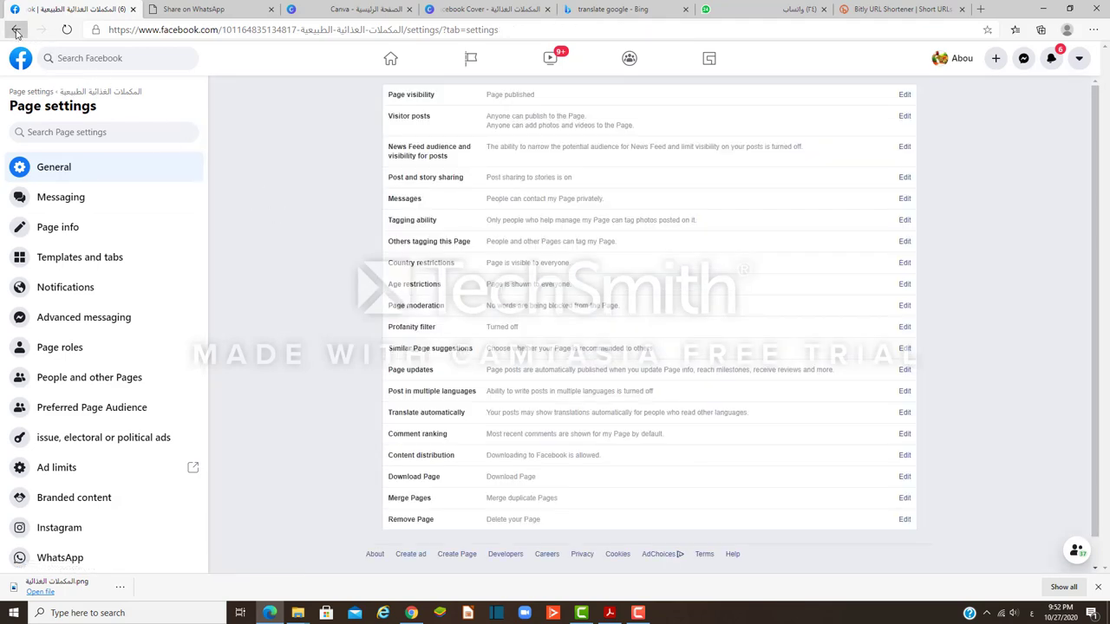
left_click(14, 29)
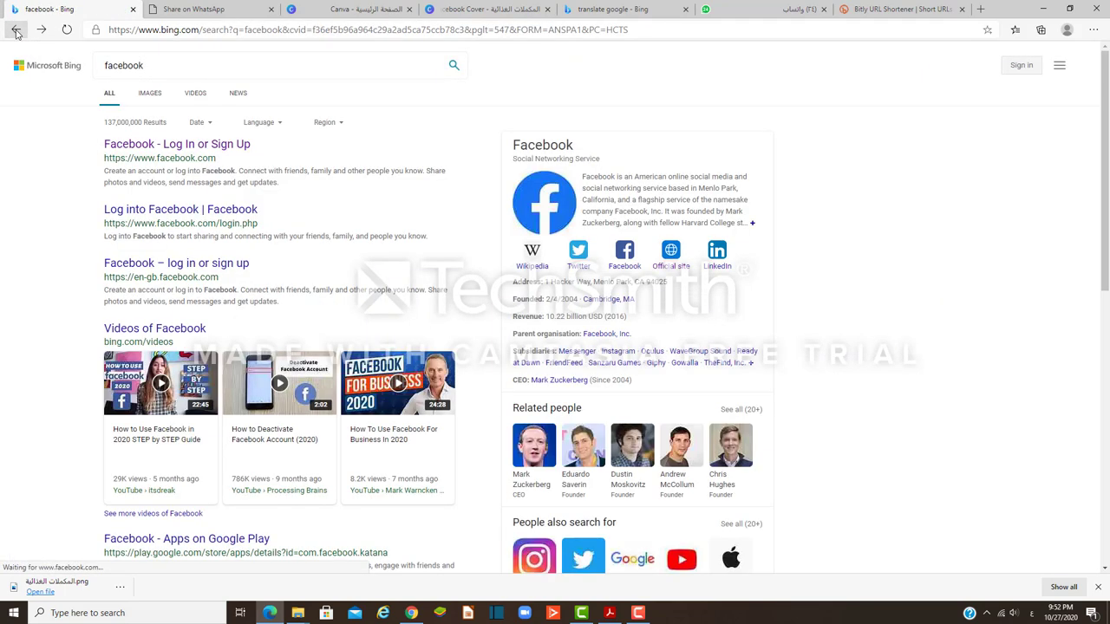
Step: Go from Bing to Facebook and open 'المكملات الغذائية الطبيعية' from Pages you manage
left_click(175, 146)
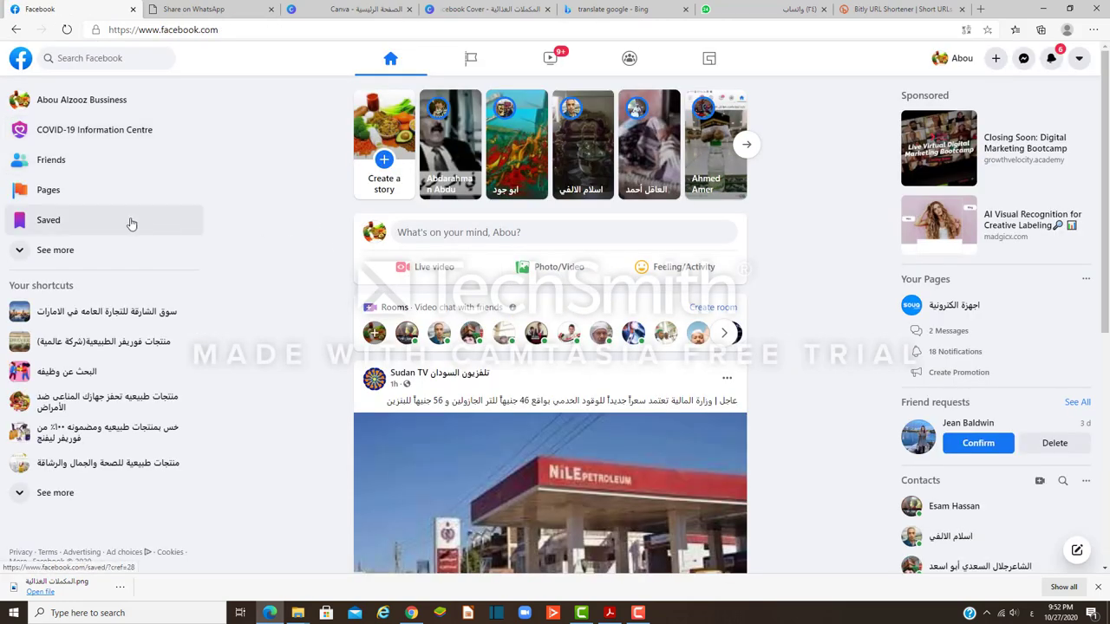
left_click(69, 224)
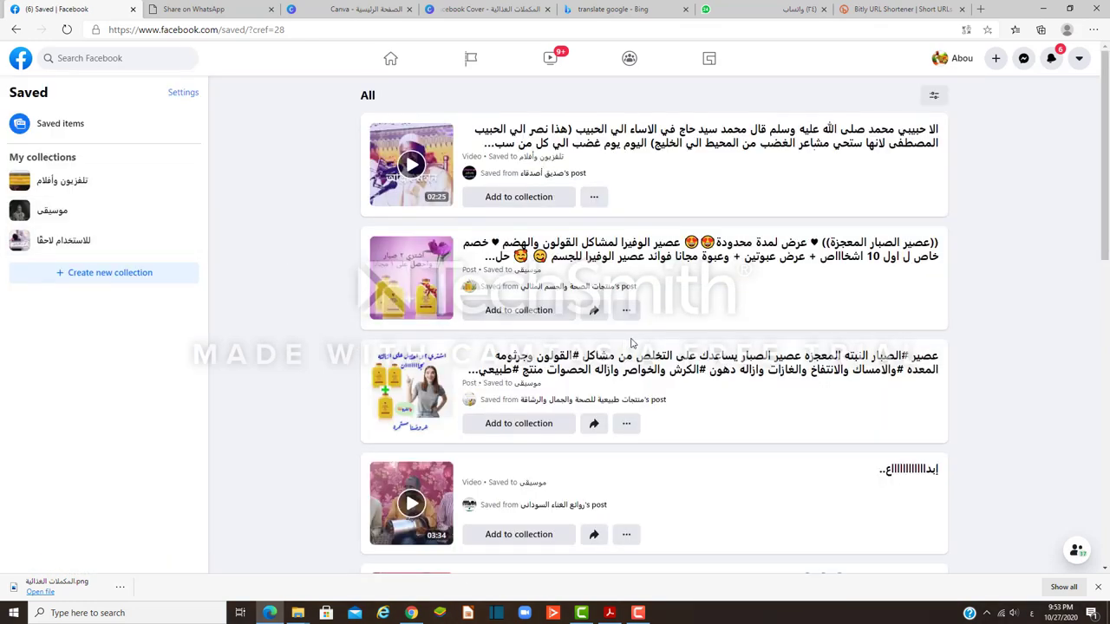
left_click(15, 29)
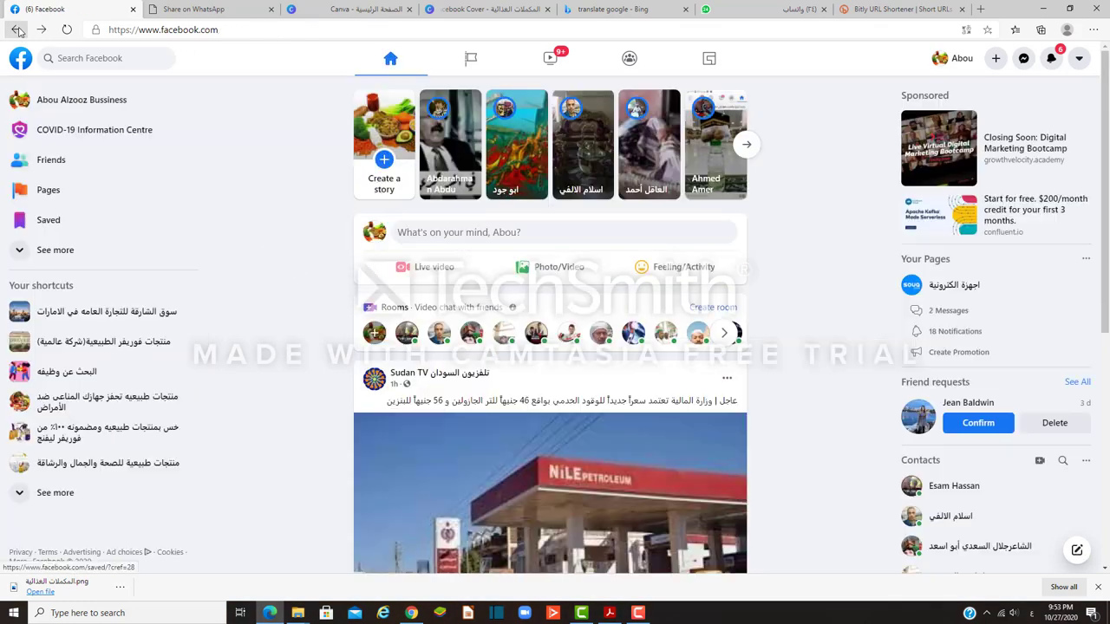
left_click(48, 189)
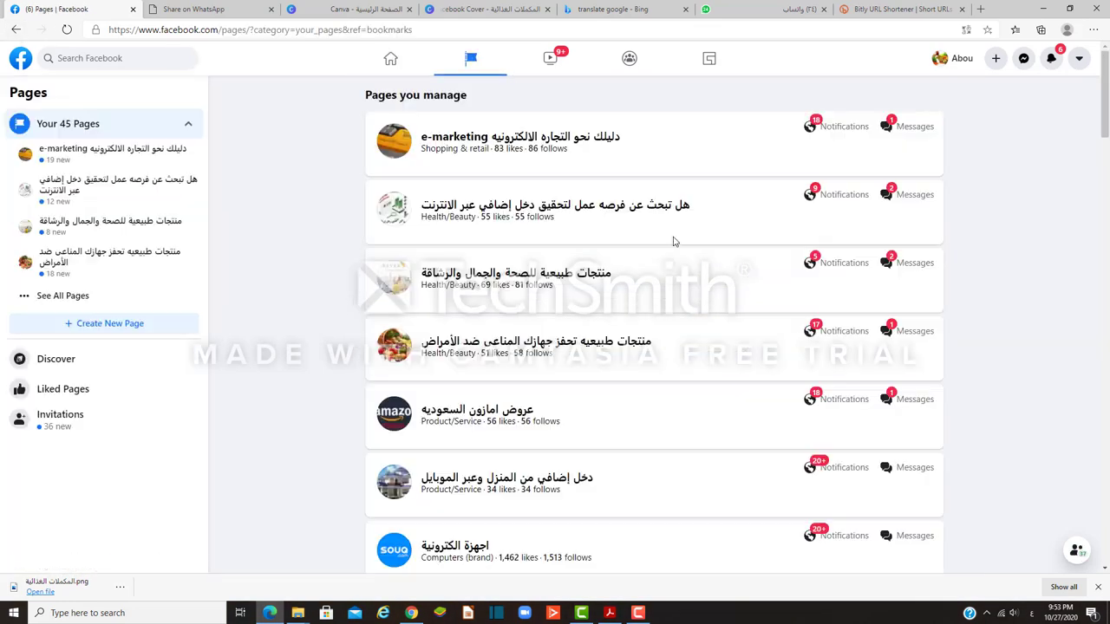
scroll(676, 247, "down", 15)
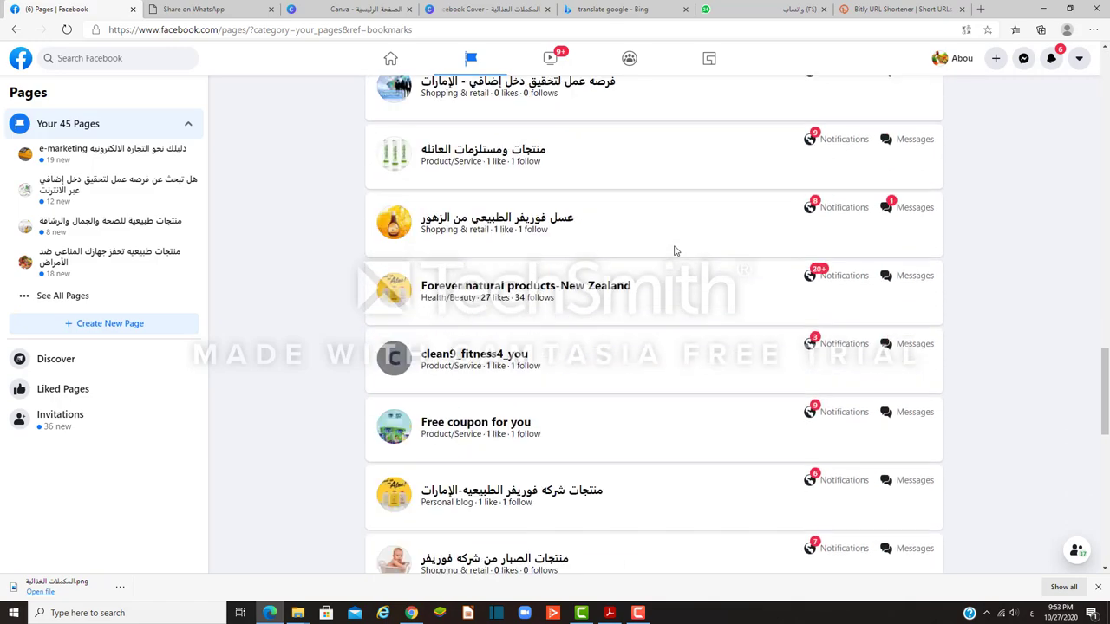
scroll(670, 254, "down", 4)
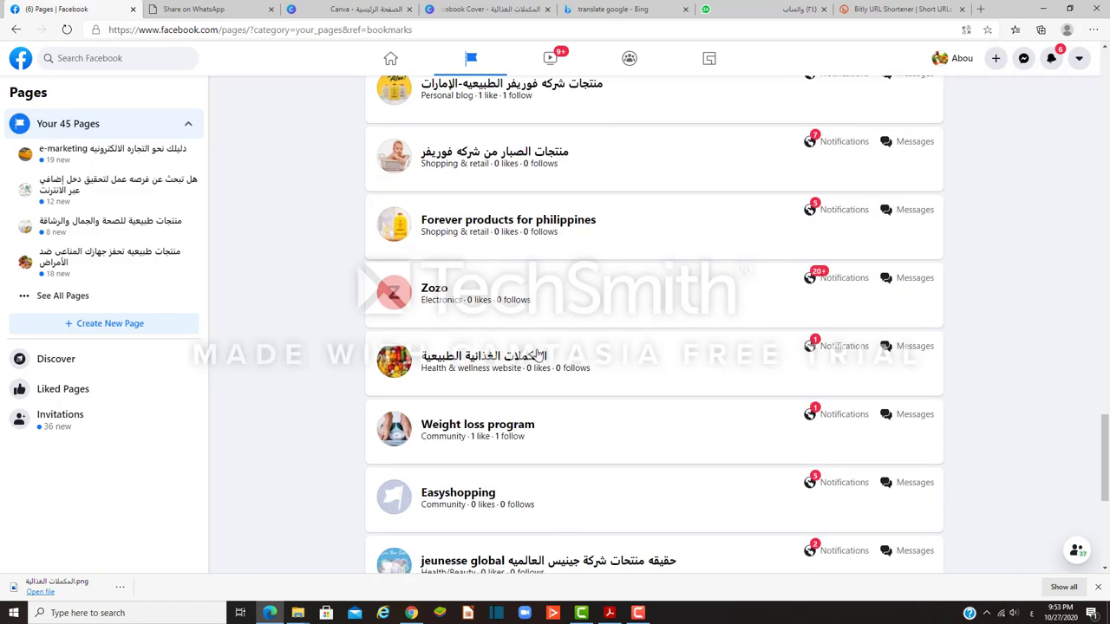
left_click(395, 365)
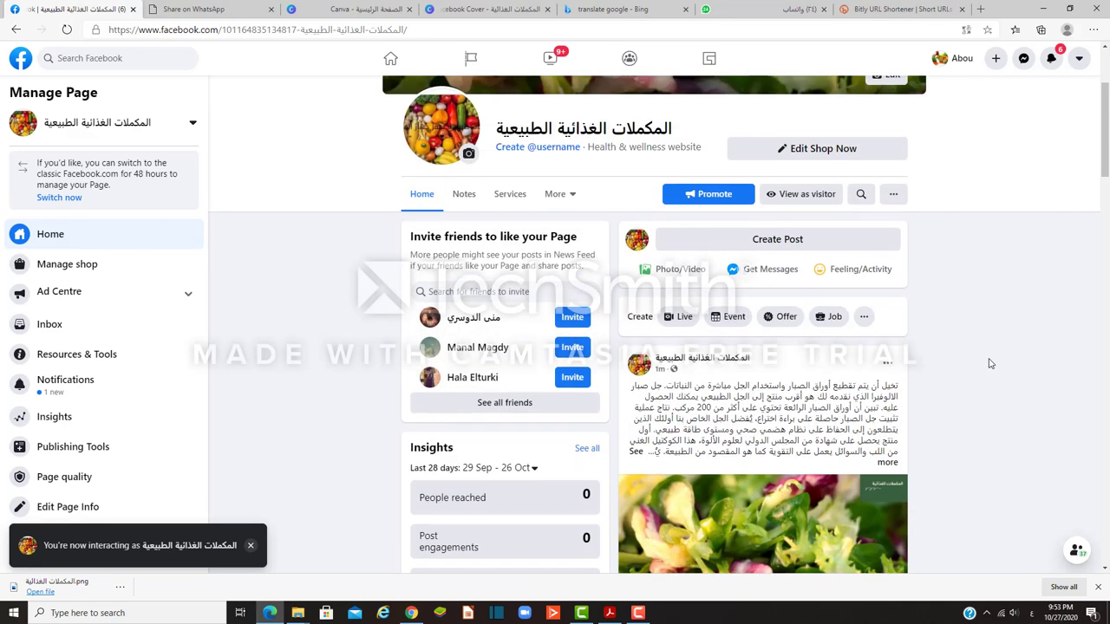
Step: Choose Embed for the page's latest post and generate its code with Get Code
scroll(992, 359, "up", 2)
scroll(991, 364, "down", 2)
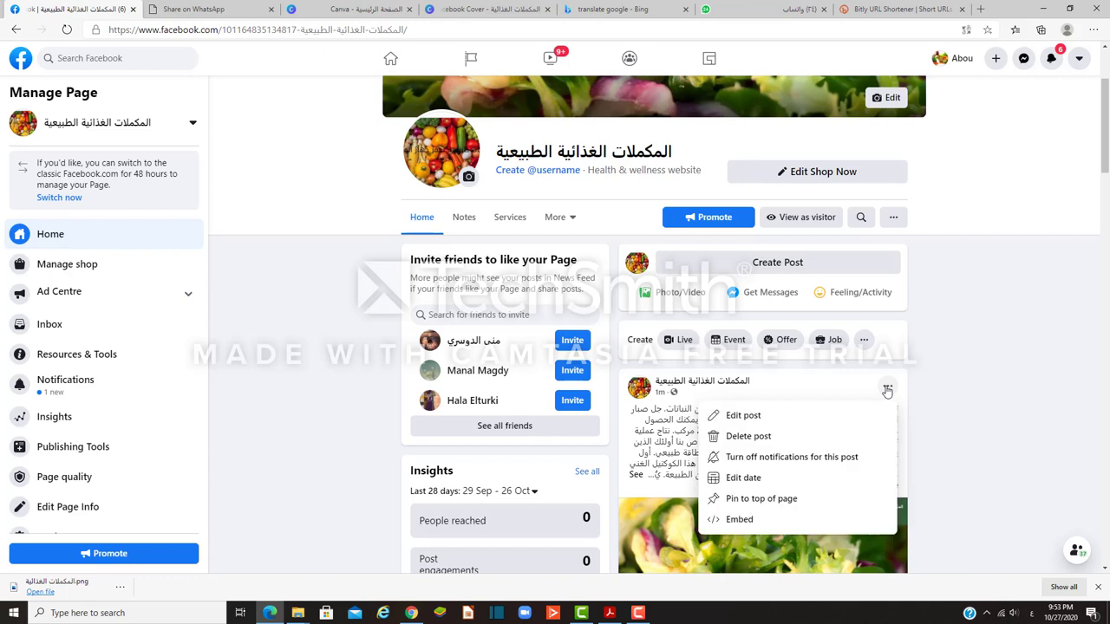
left_click(733, 521)
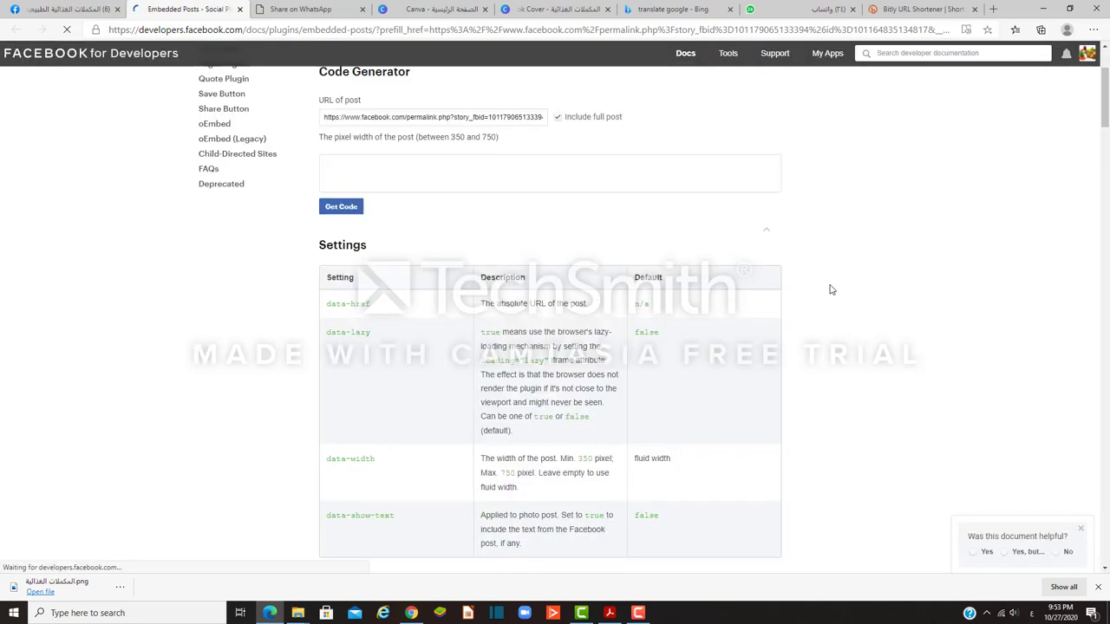
scroll(876, 317, "down", 1)
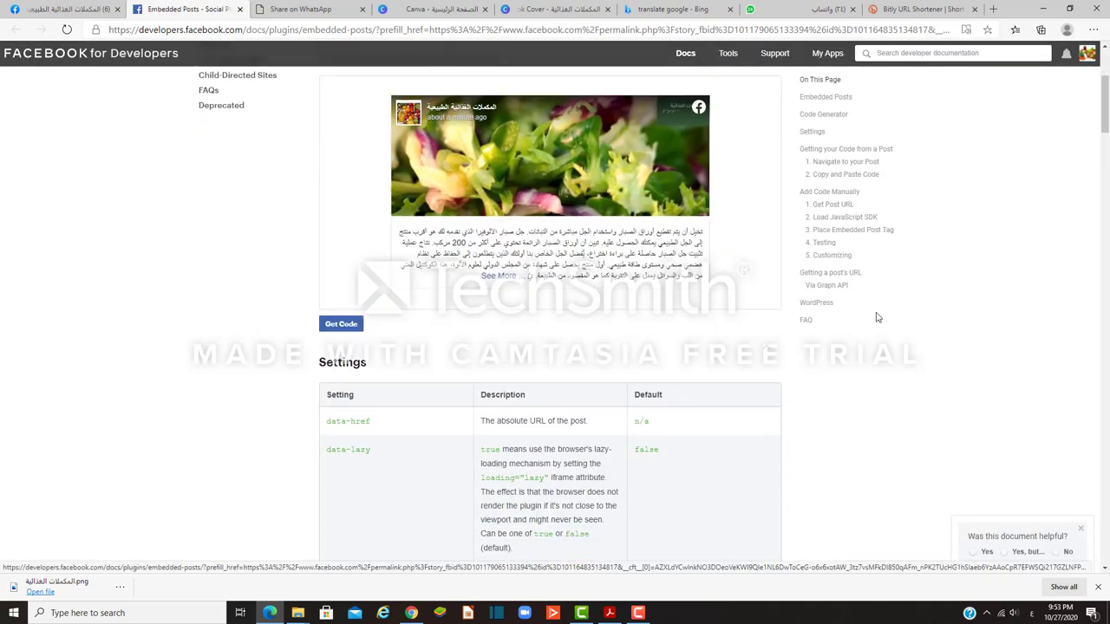
scroll(573, 230, "up", 2)
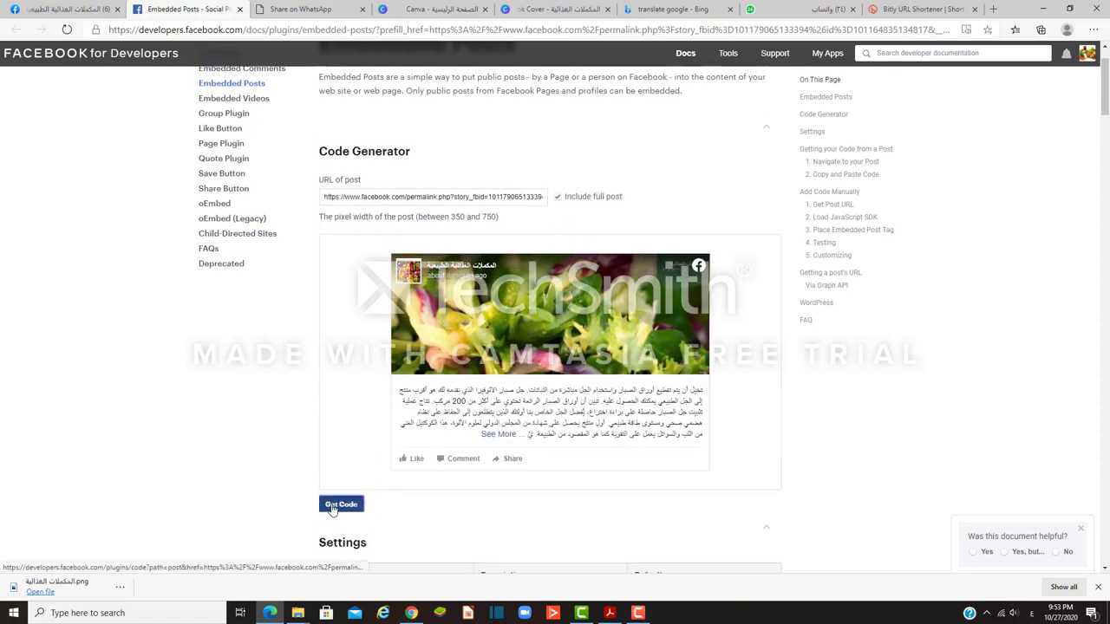
left_click(339, 506)
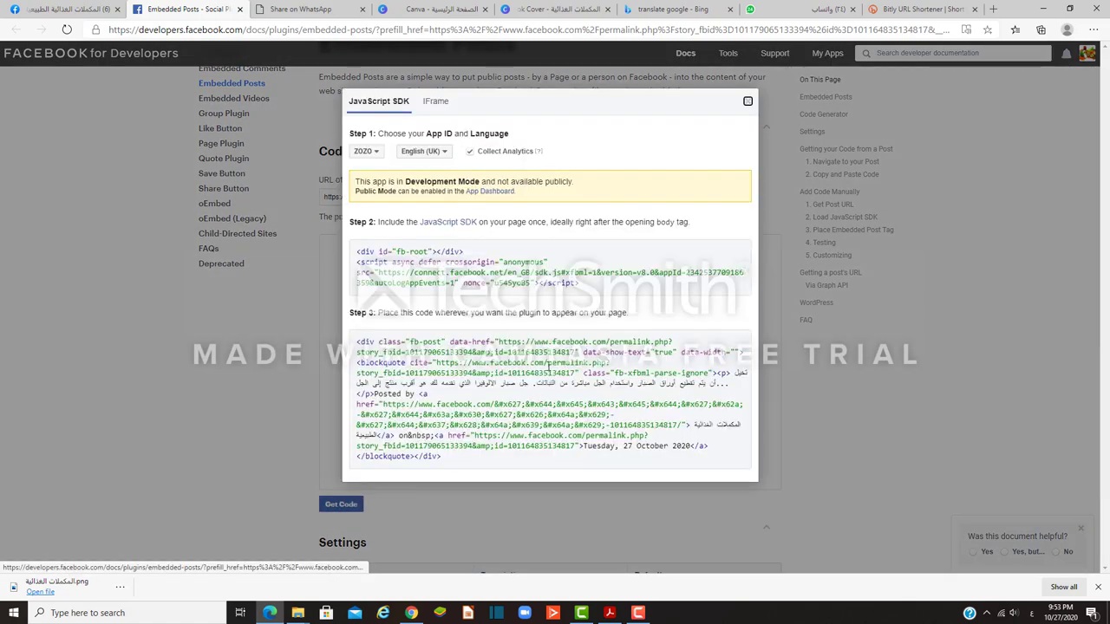
Step: Select and copy the full Step 3 embed code, then move to the new browser tab
left_click(547, 366)
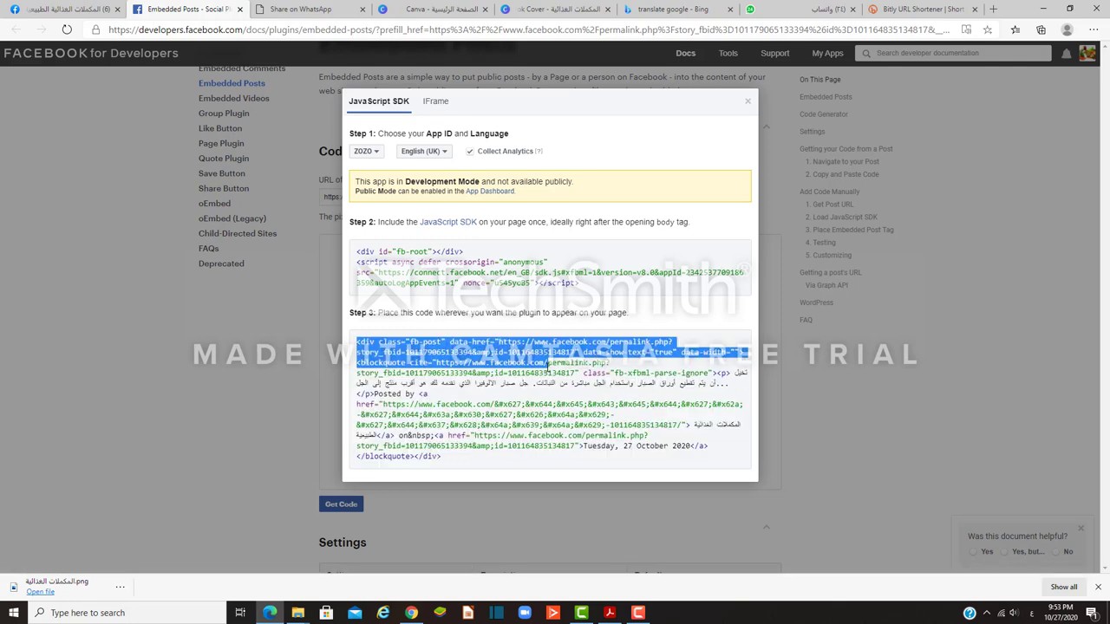
triple_click(547, 397)
right_click(537, 365)
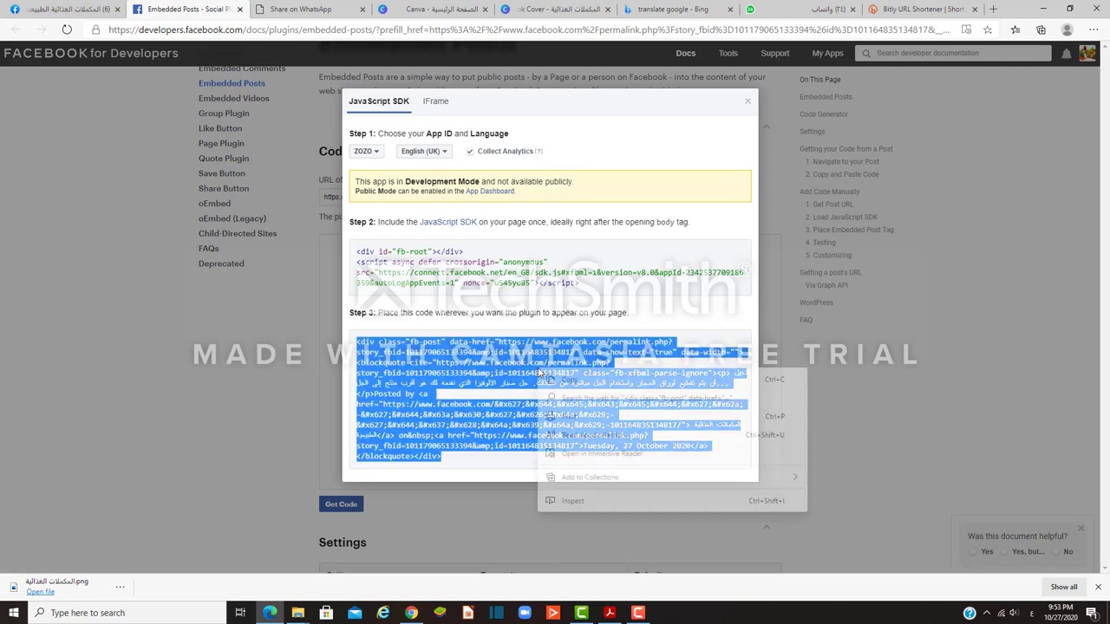
left_click(568, 385)
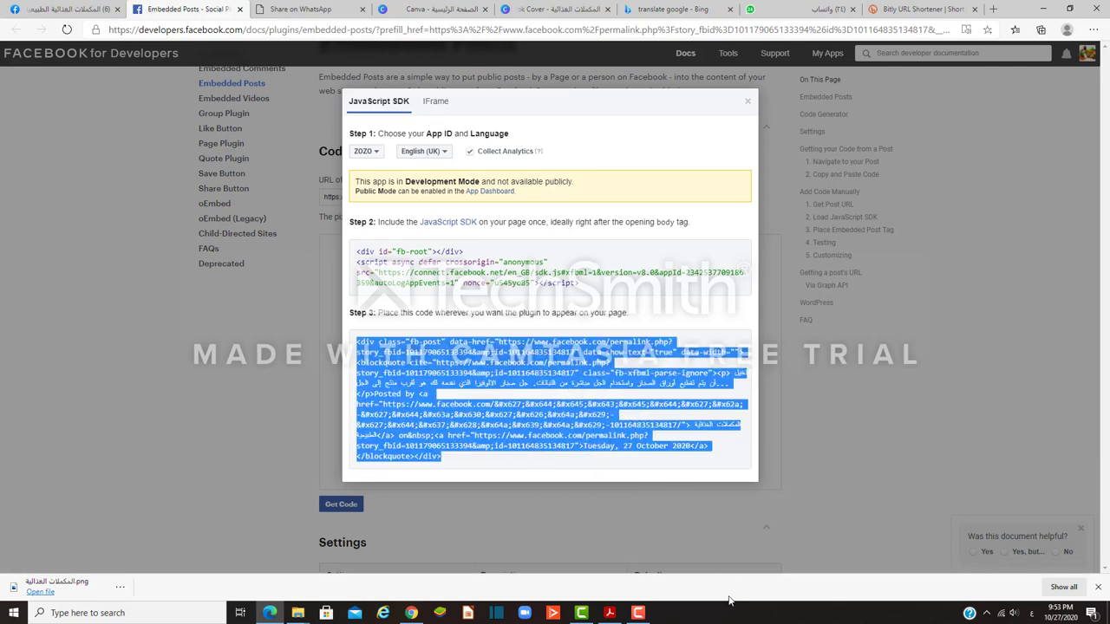
left_click(412, 613)
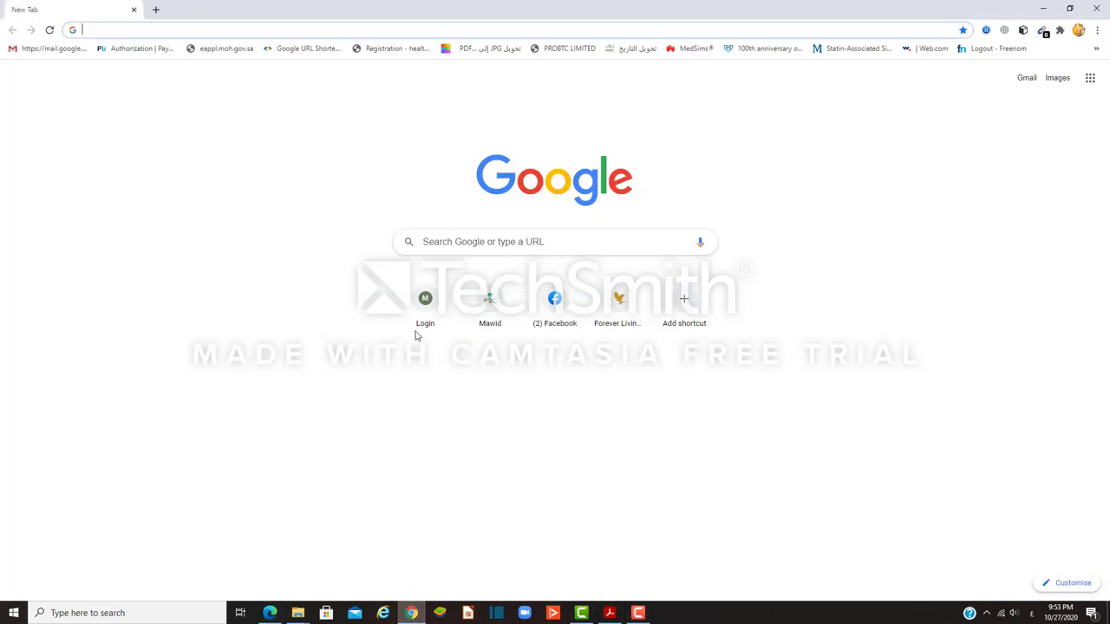
Step: Load the Blogger posts page from the address bar and start a New Post
left_click(352, 26)
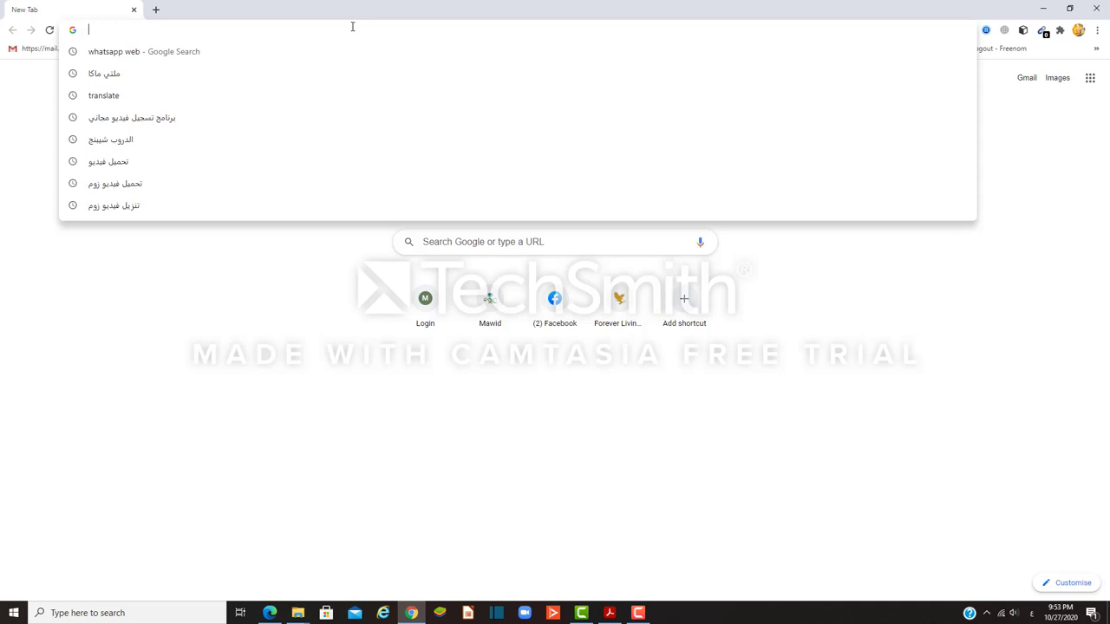
type("b")
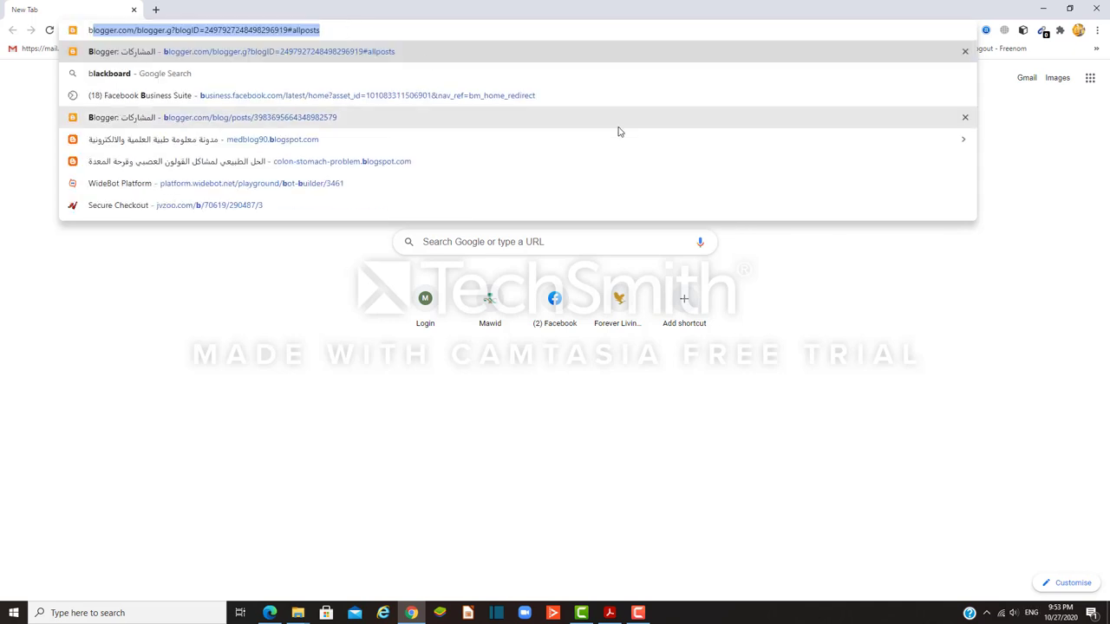
key("Return")
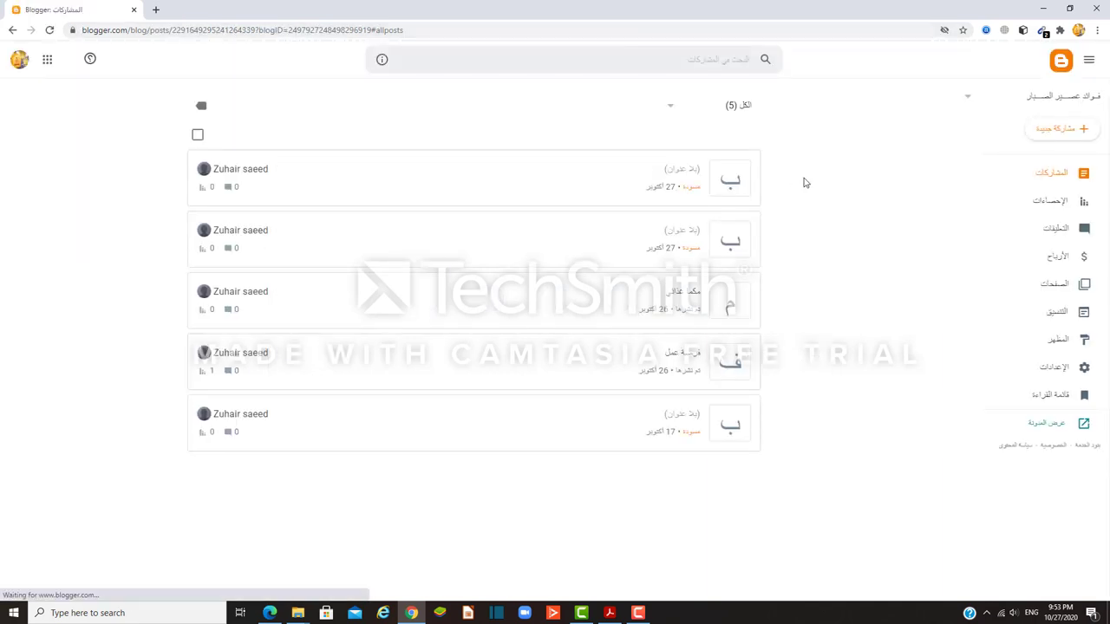
left_click(1074, 130)
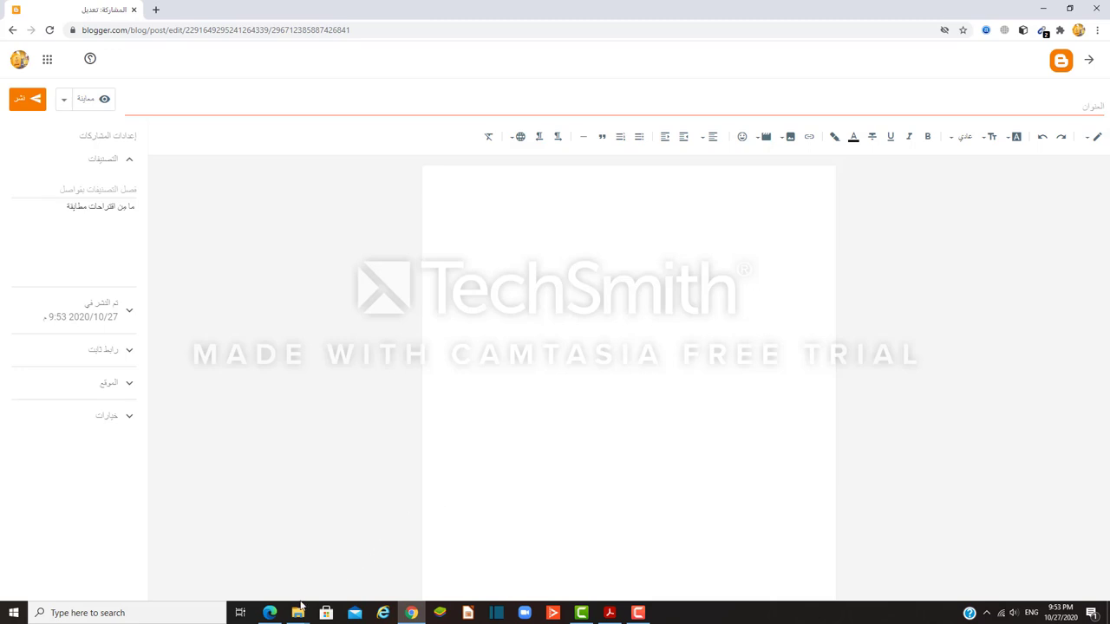
Step: Paste the Facebook embed code in HTML view, then return to Compose view to see it rendered
left_click(269, 613)
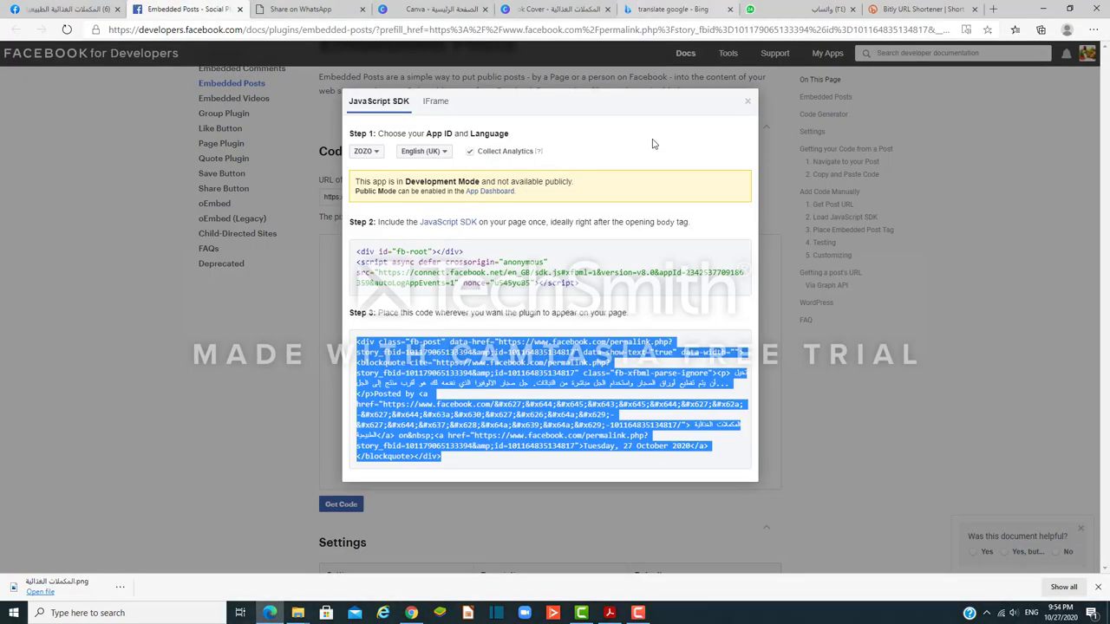
left_click(411, 614)
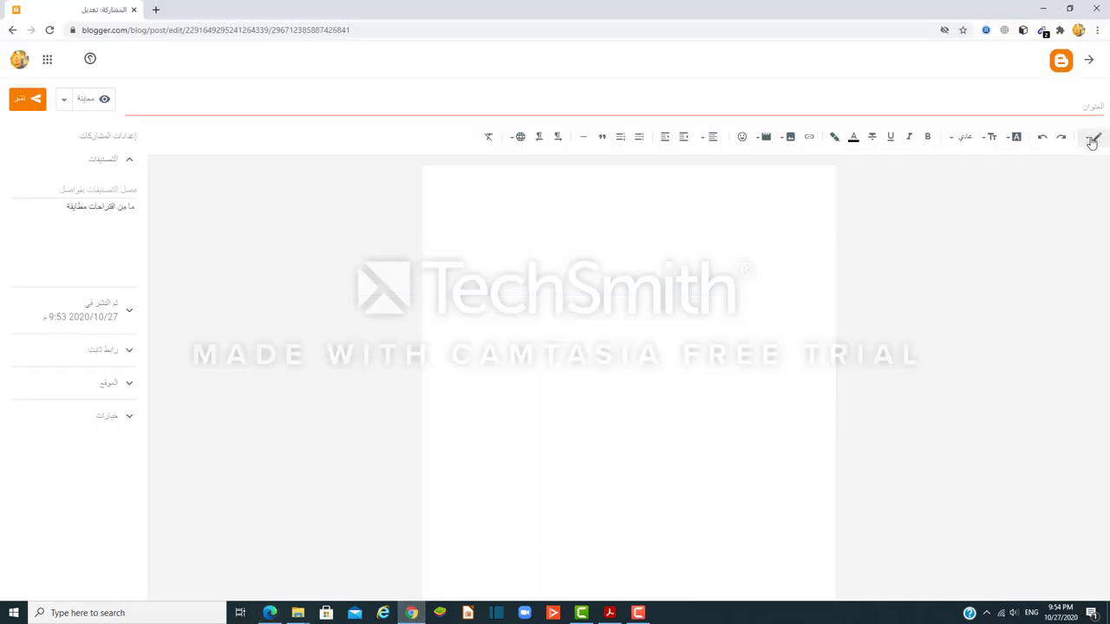
left_click(1092, 141)
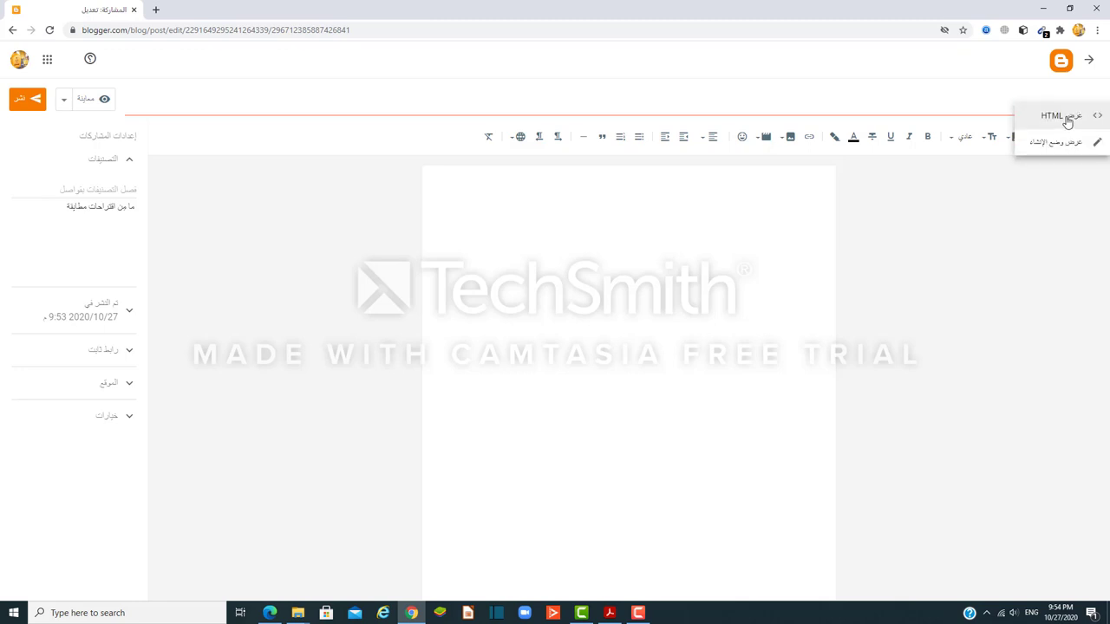
left_click(1065, 116)
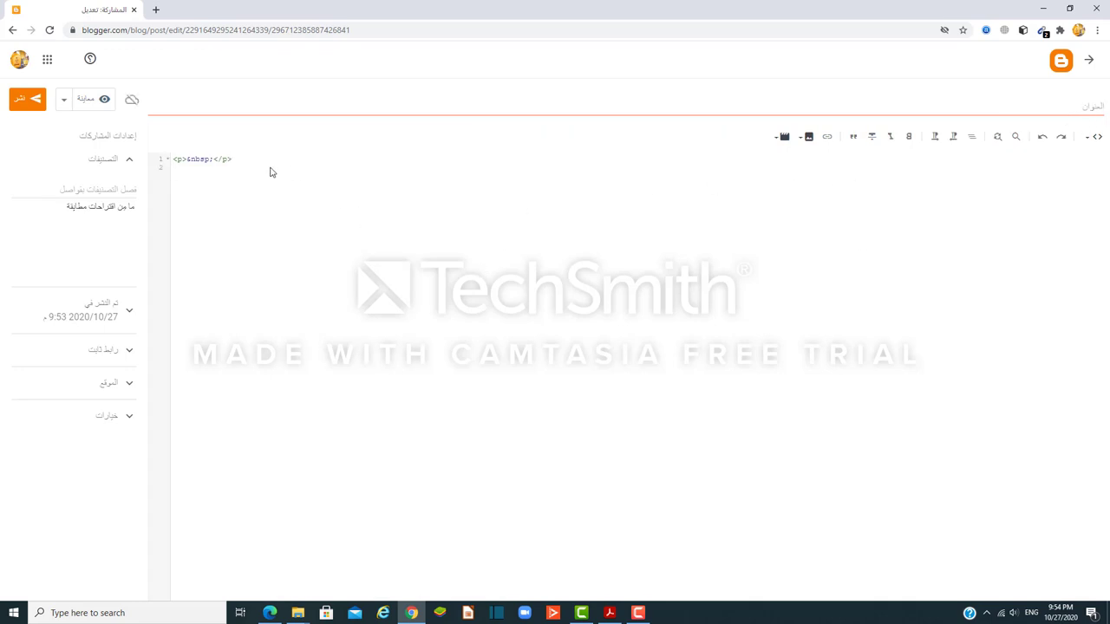
key("ctrl+v")
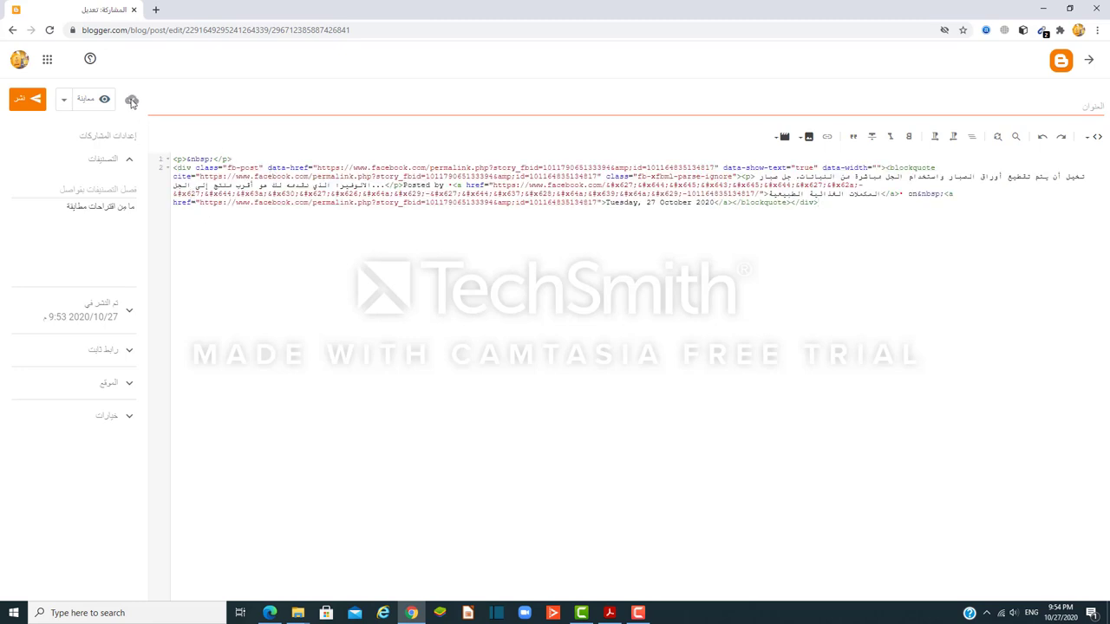
left_click(1095, 136)
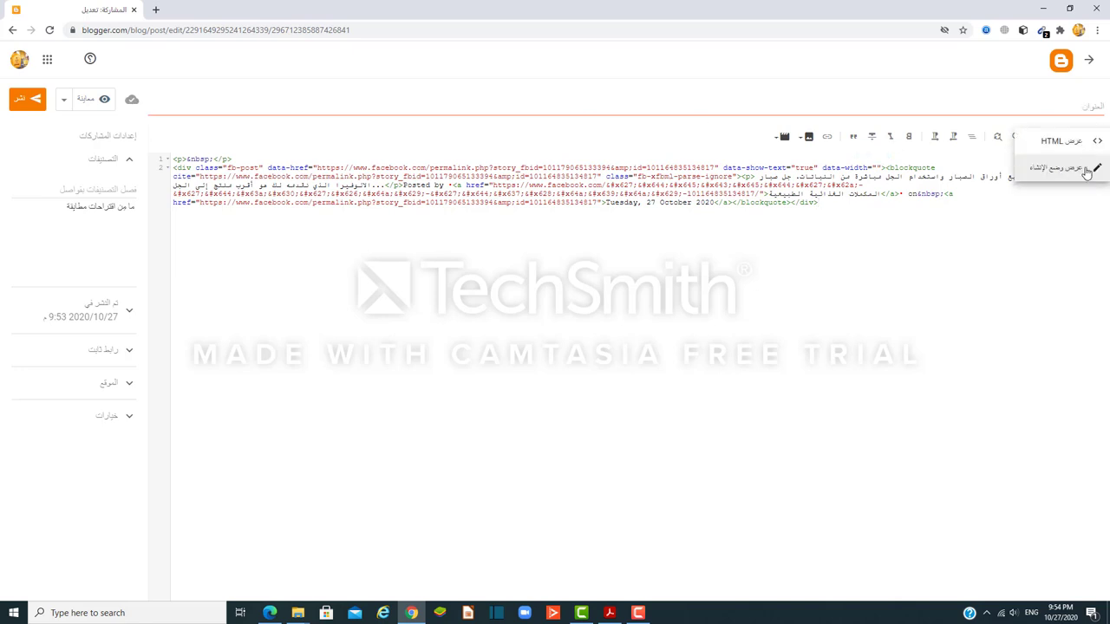
left_click(1063, 167)
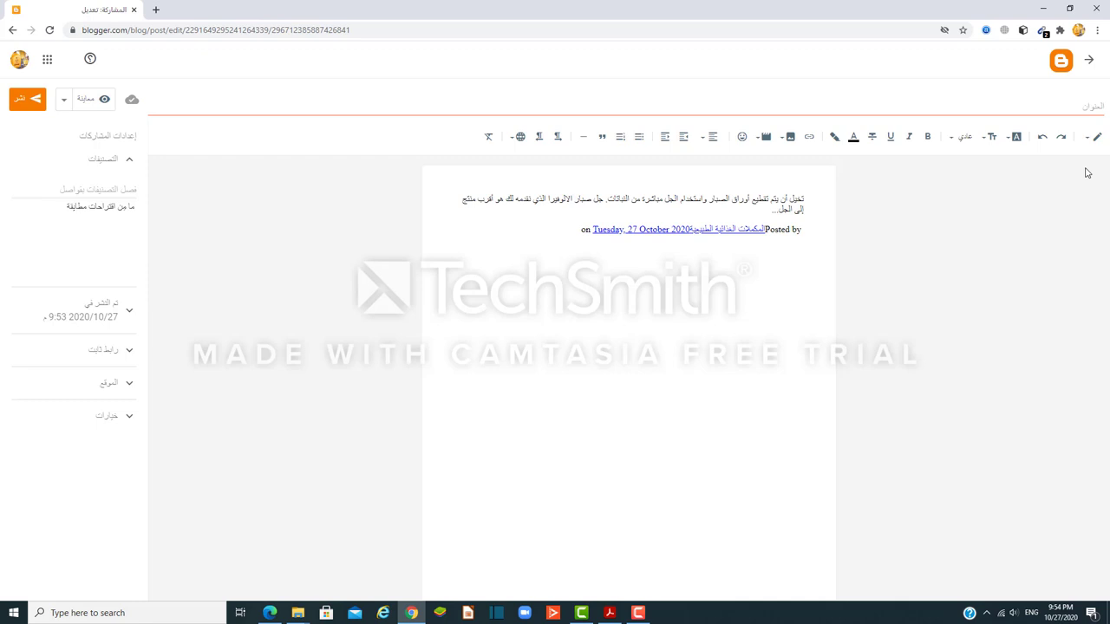
Step: Title the post 'مكملات غذائية', publish and confirm it, then view its live page
left_click(1055, 105)
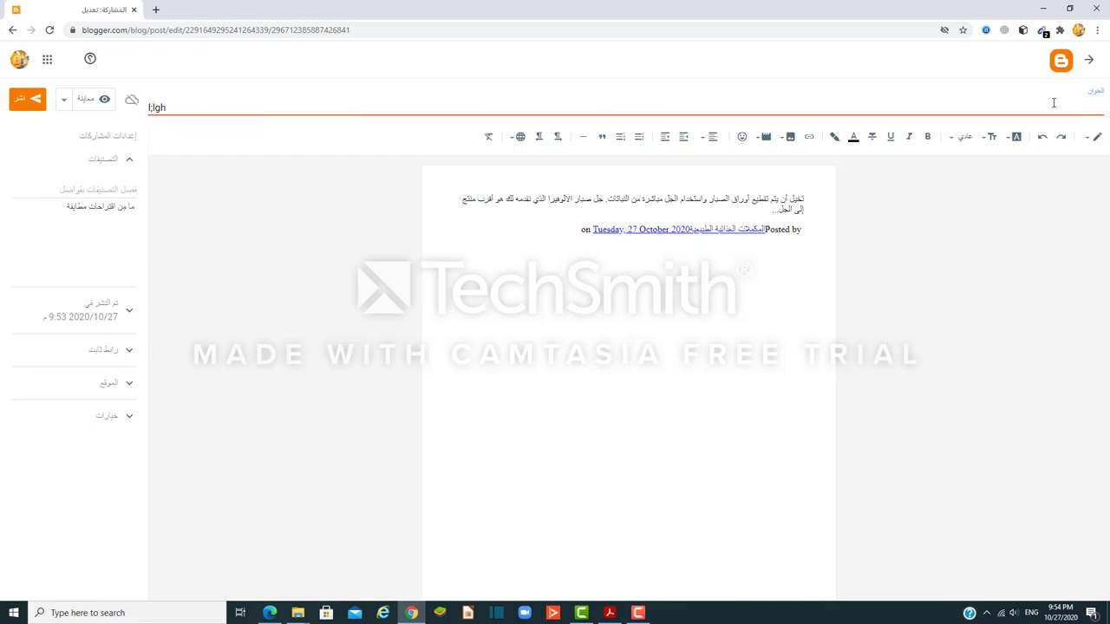
key("BackSpace")
key("BackSpace")
key("BackSpace")
key("BackSpace")
key("BackSpace")
left_click(27, 100)
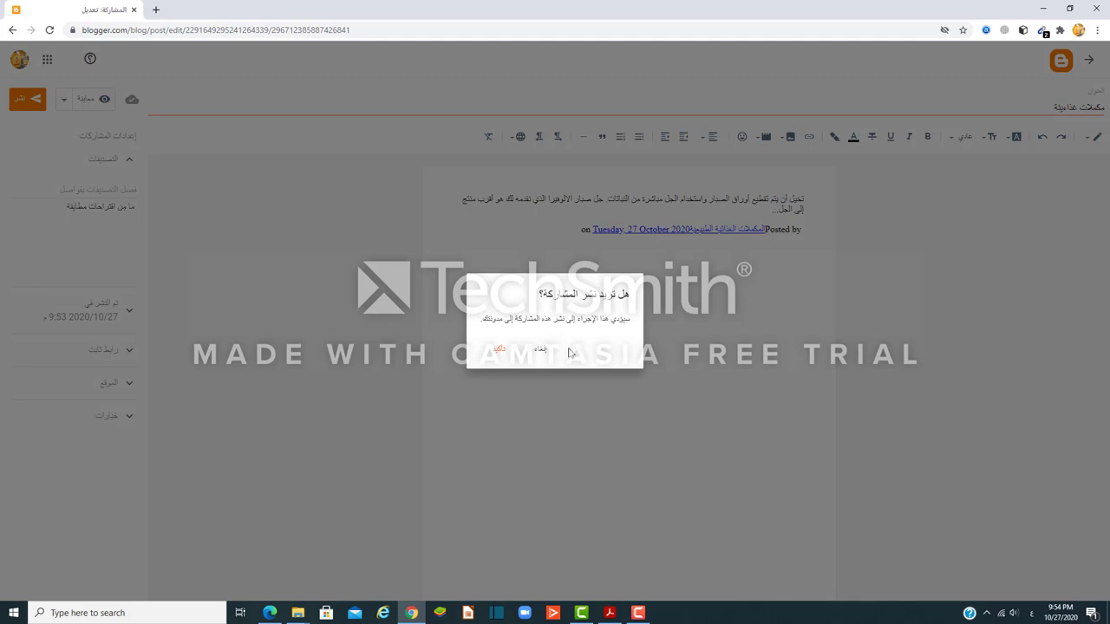
left_click(501, 351)
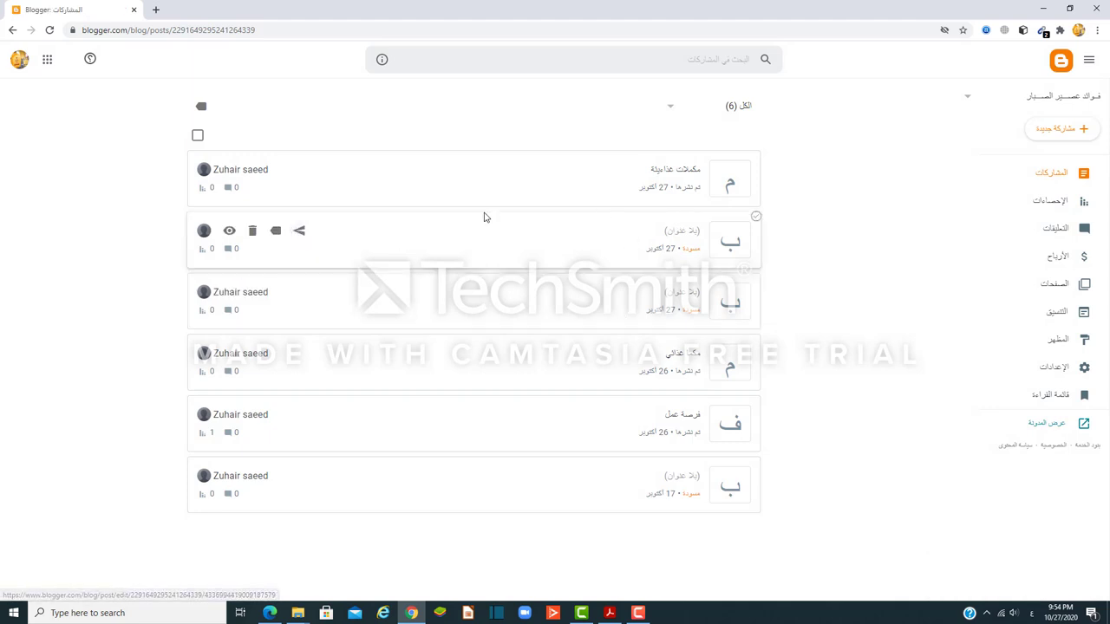
left_click(230, 170)
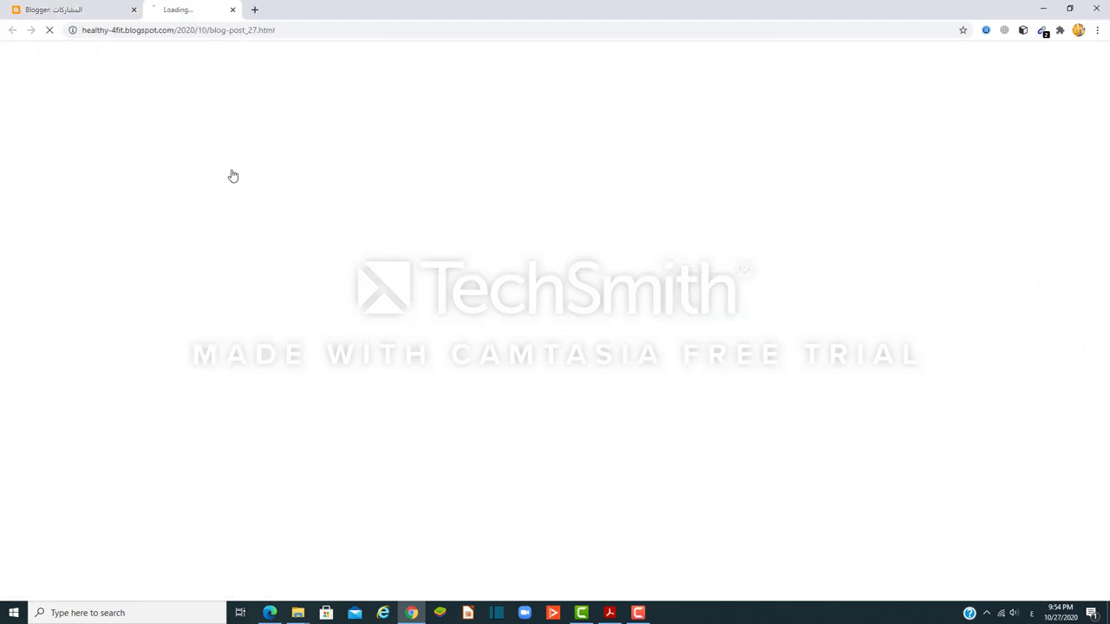